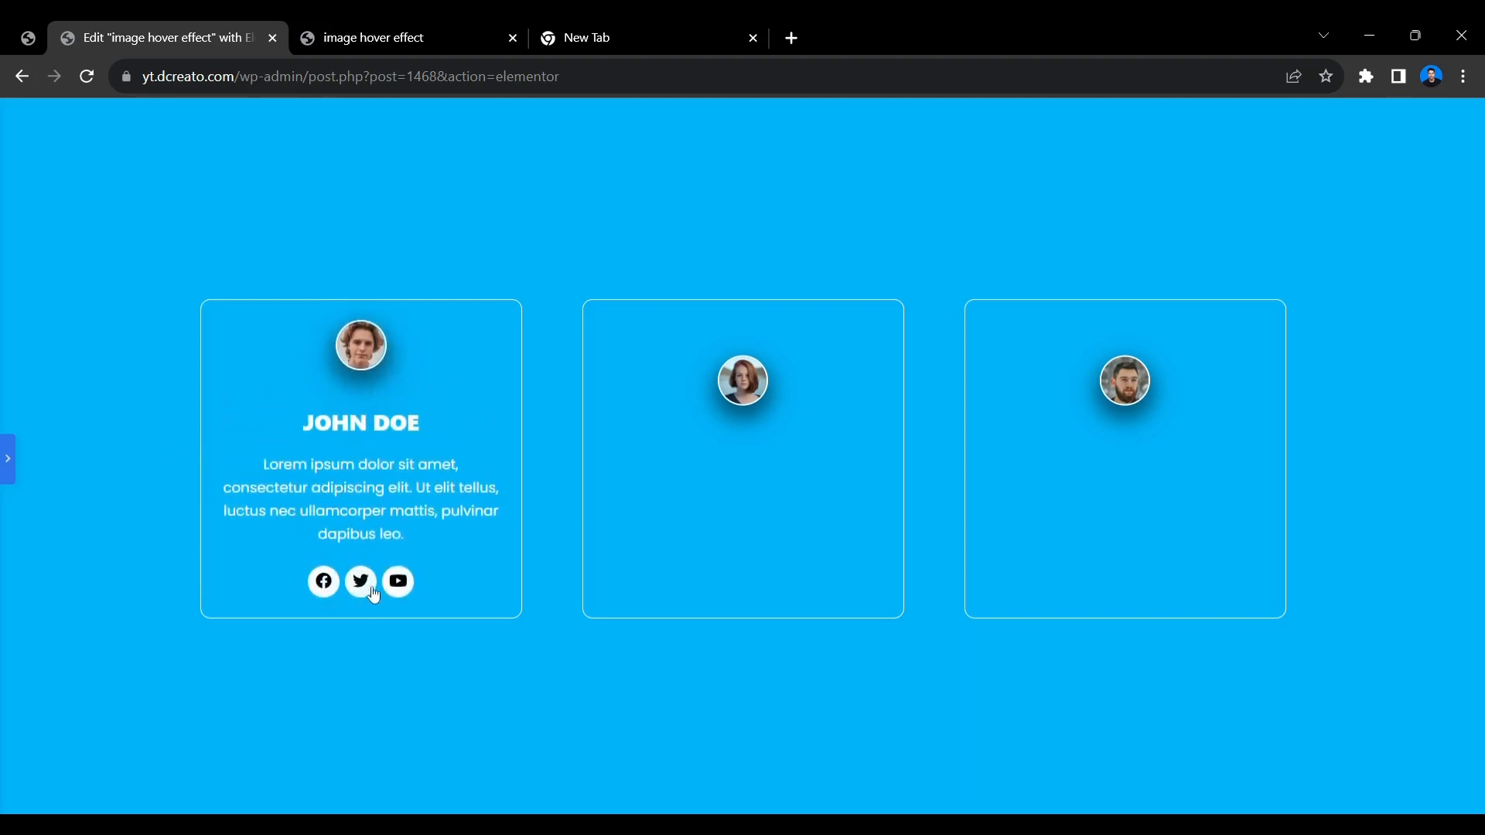
Examine the finished three-card hover effect in the editor and on the published page preview.
drag(300, 467, 323, 485)
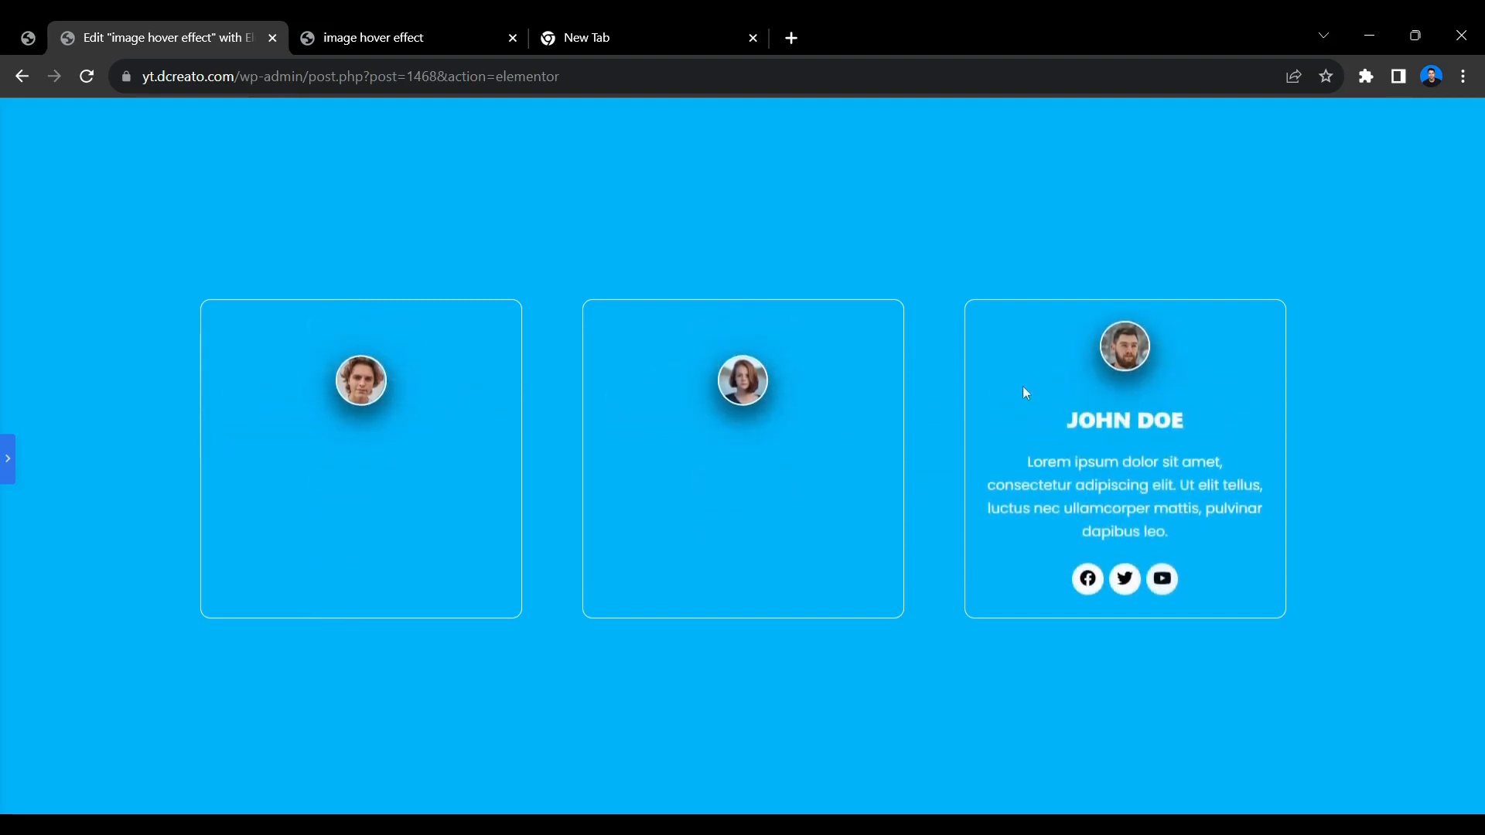
key(ctrl+Tab)
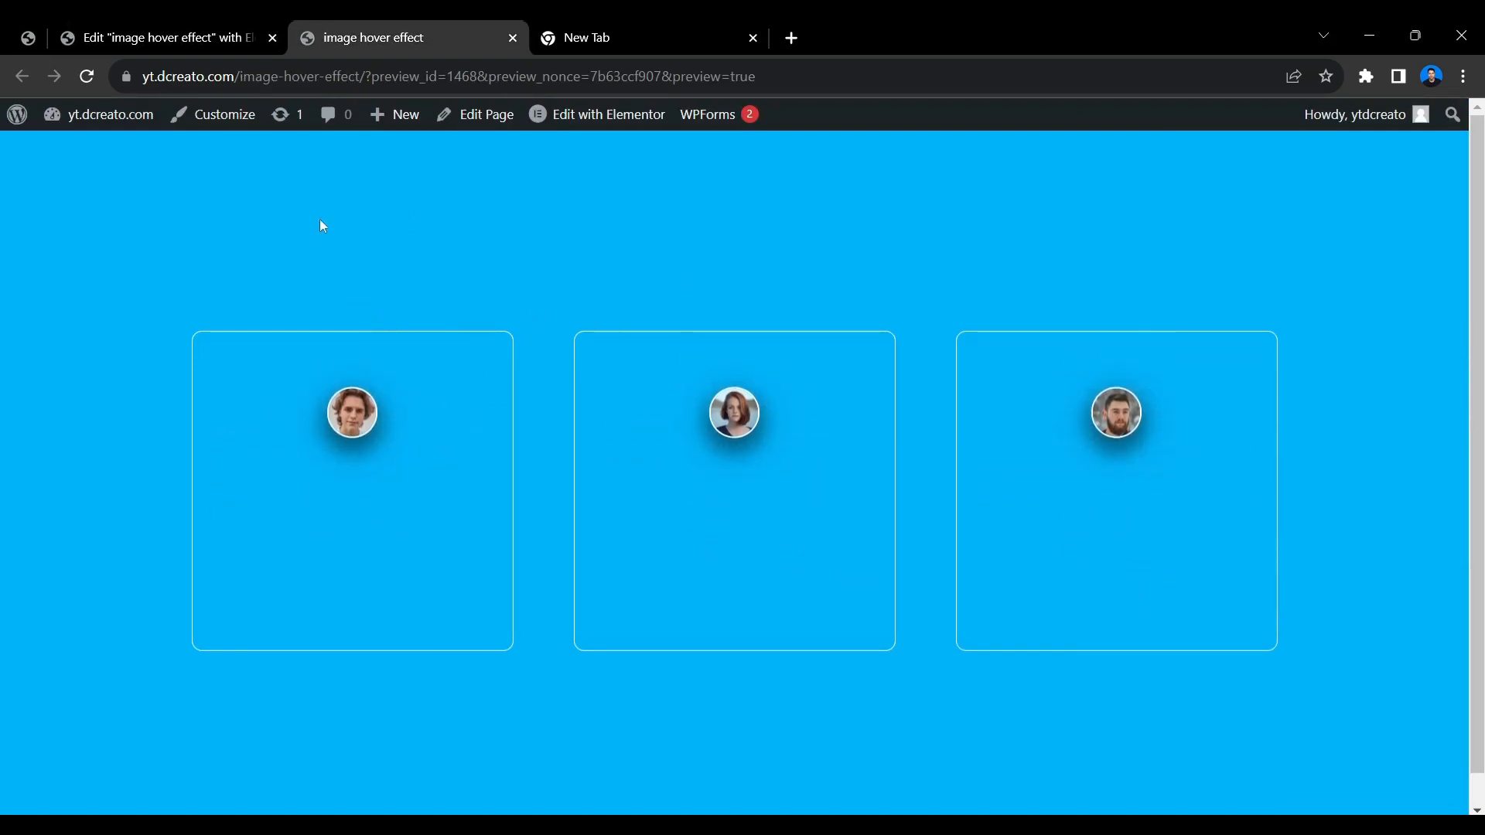
click(230, 27)
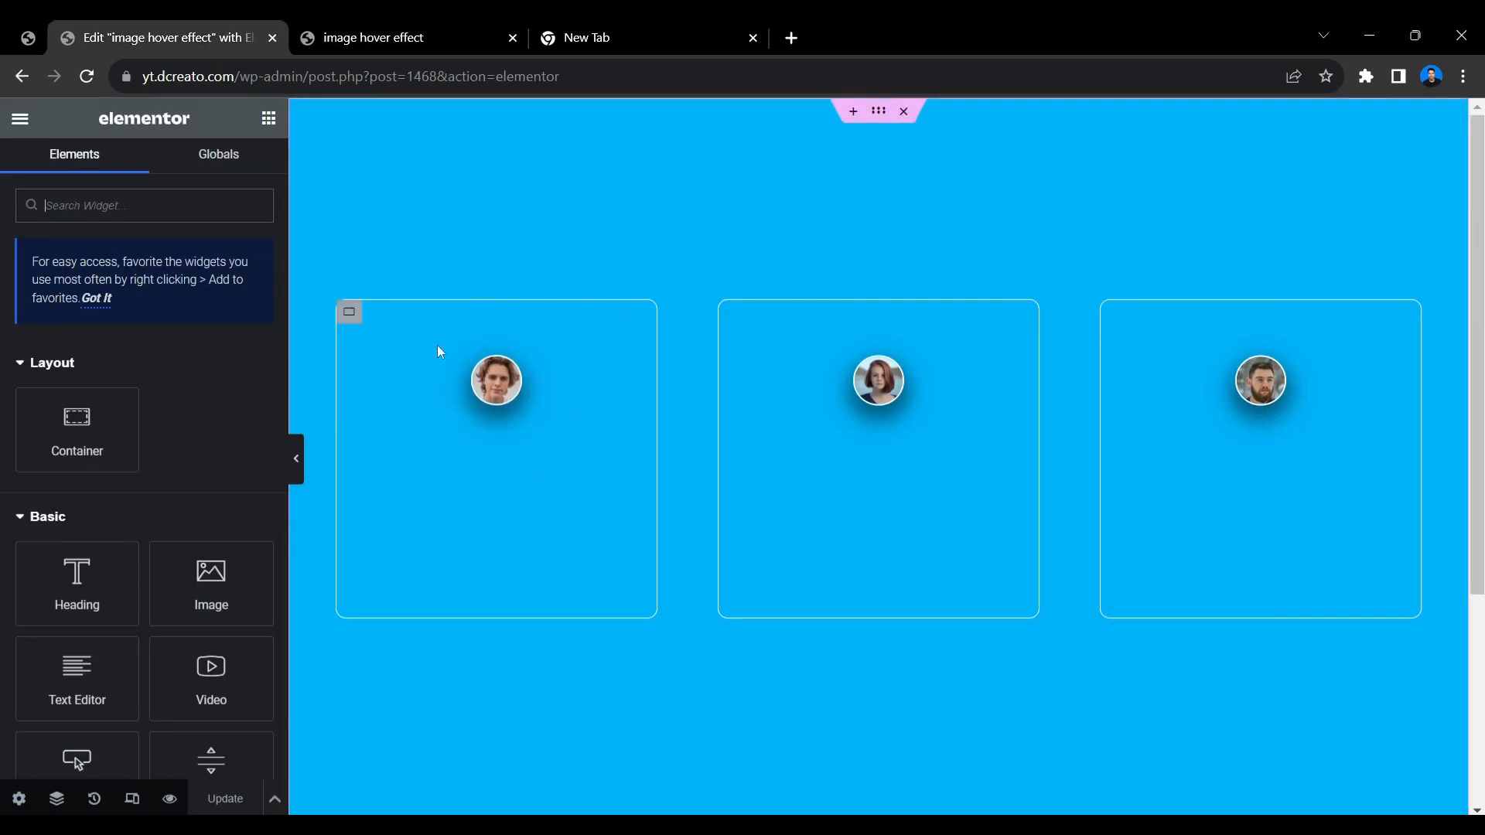
Delete the existing three-card section, save the page, and open the structure choices for a new container.
click(904, 111)
key(ctrl+s)
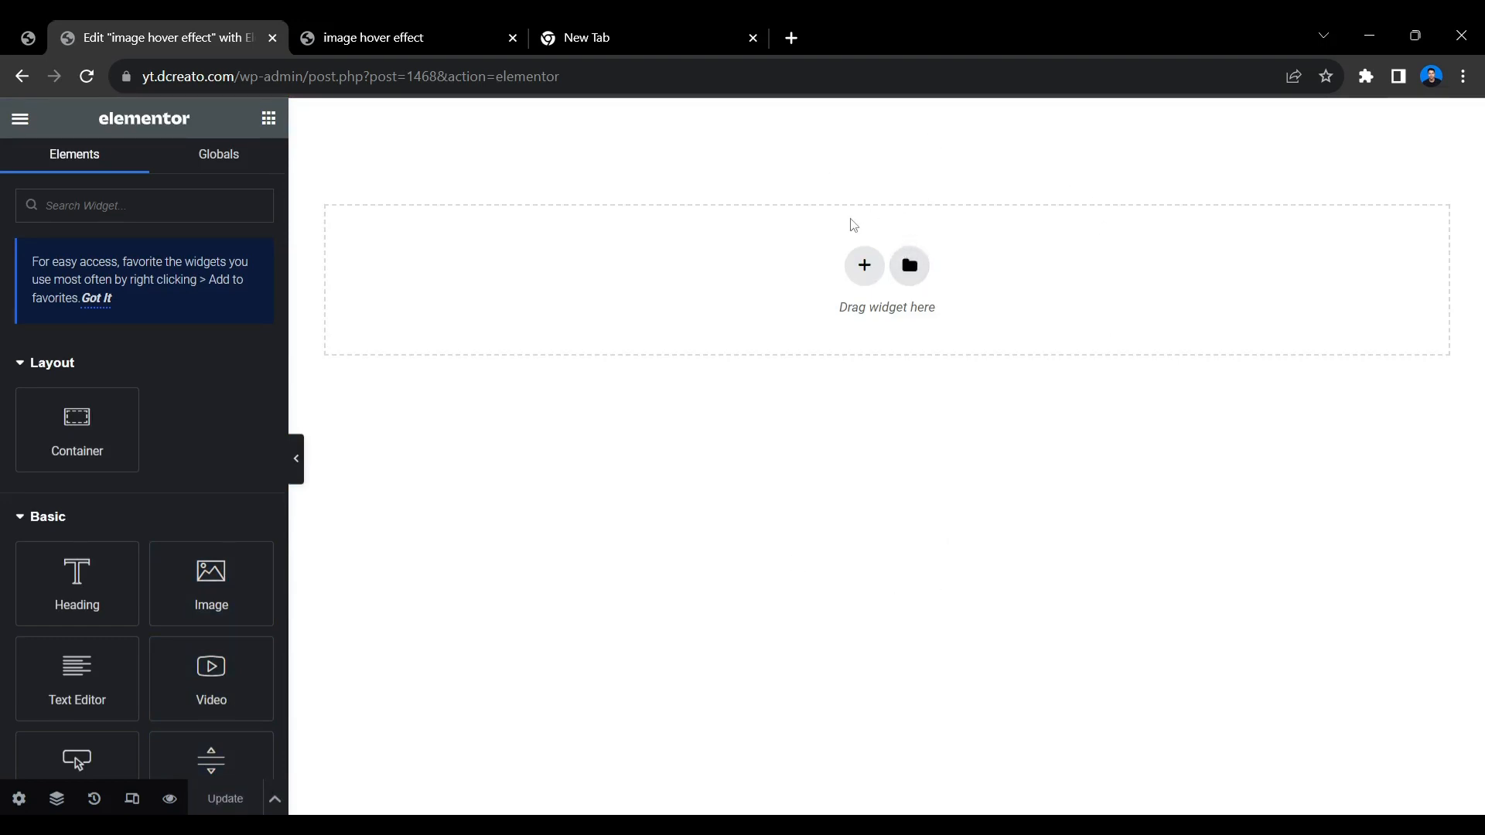
click(863, 265)
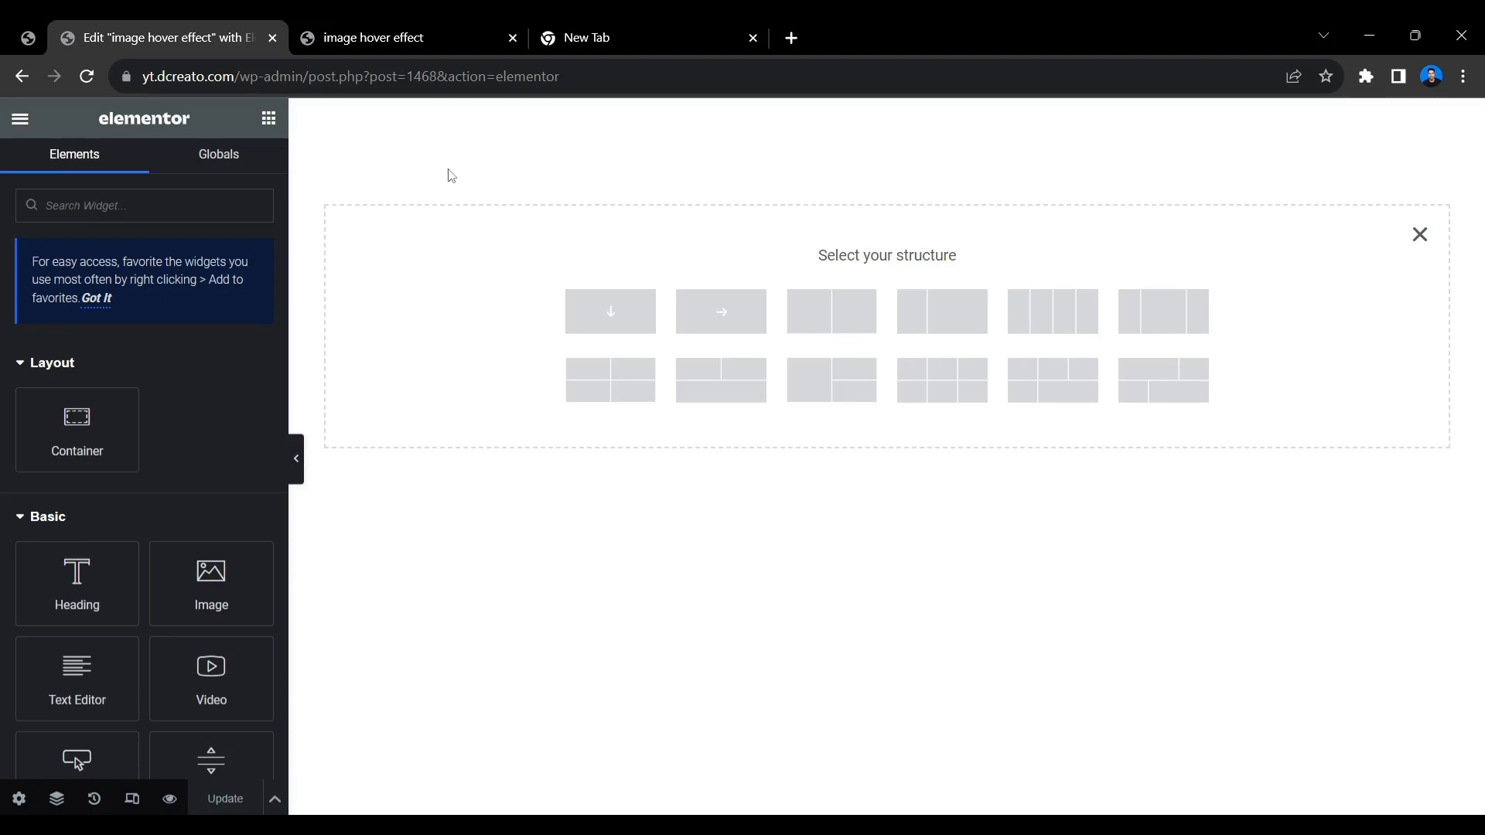
Switch to the WordPress admin and open the Features page of the Elementor settings.
click(28, 37)
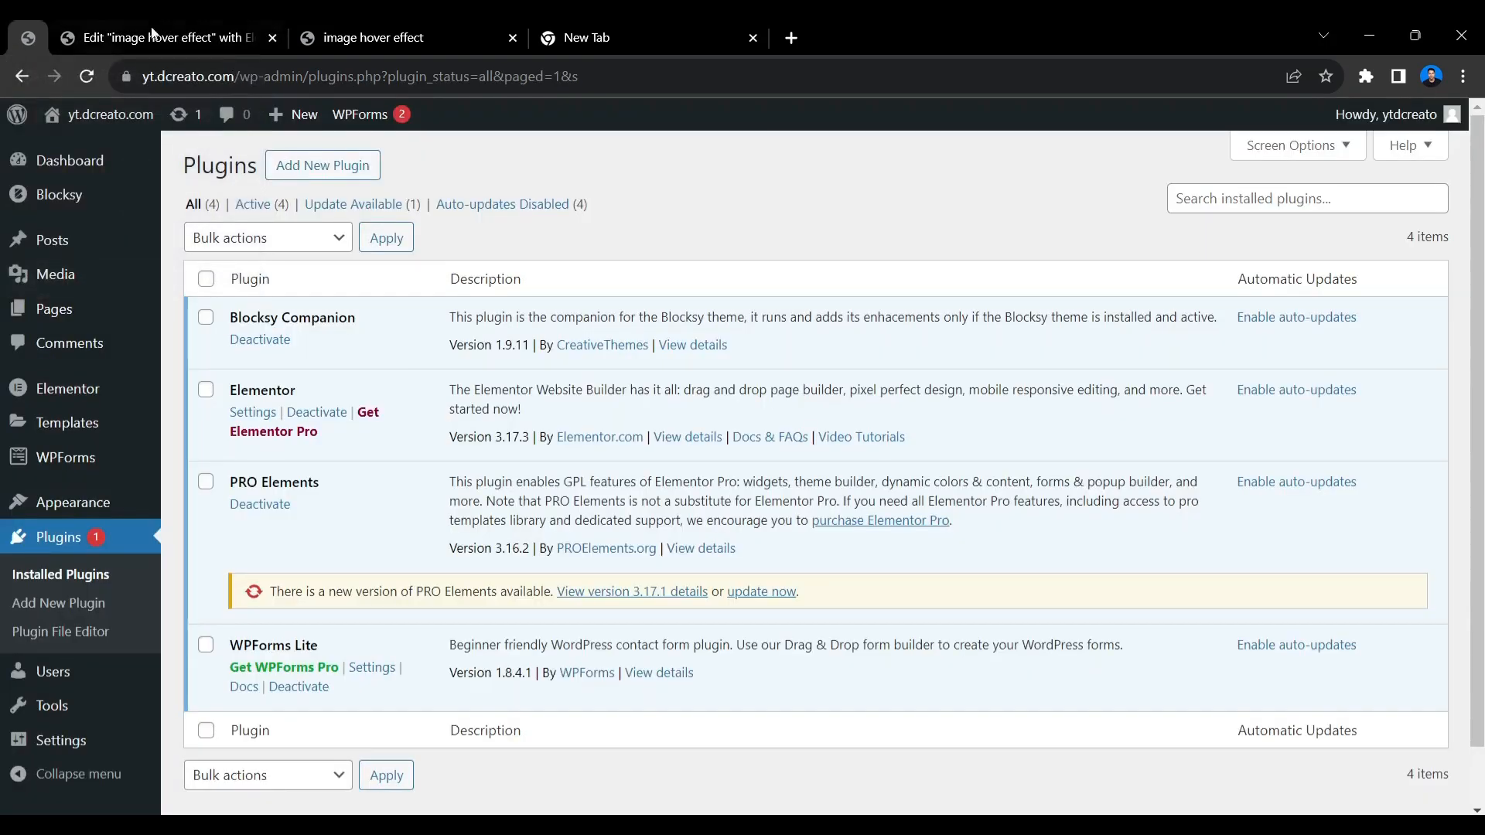
click(153, 34)
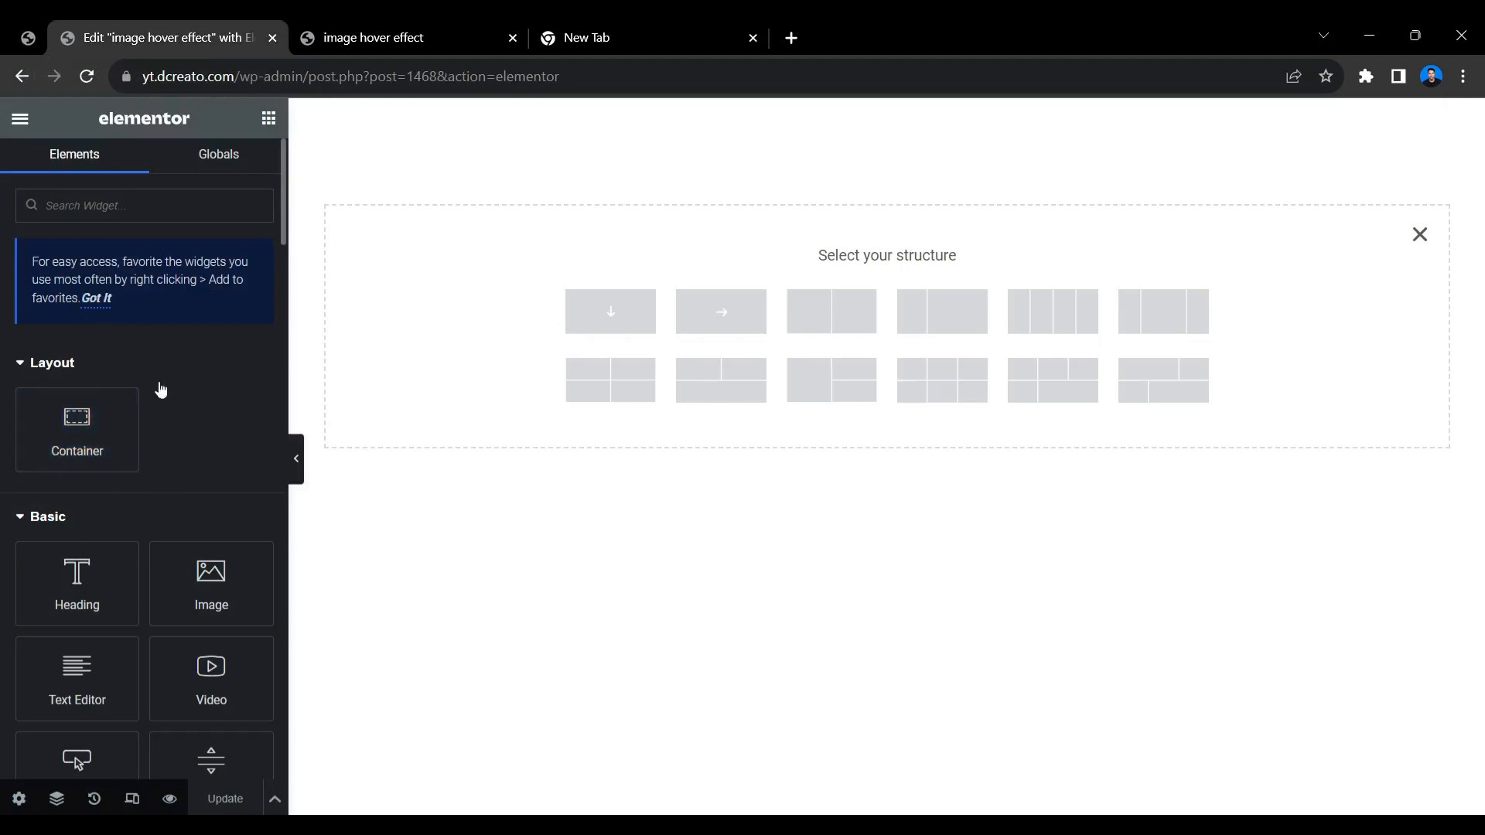
click(38, 46)
mouse_move(67, 402)
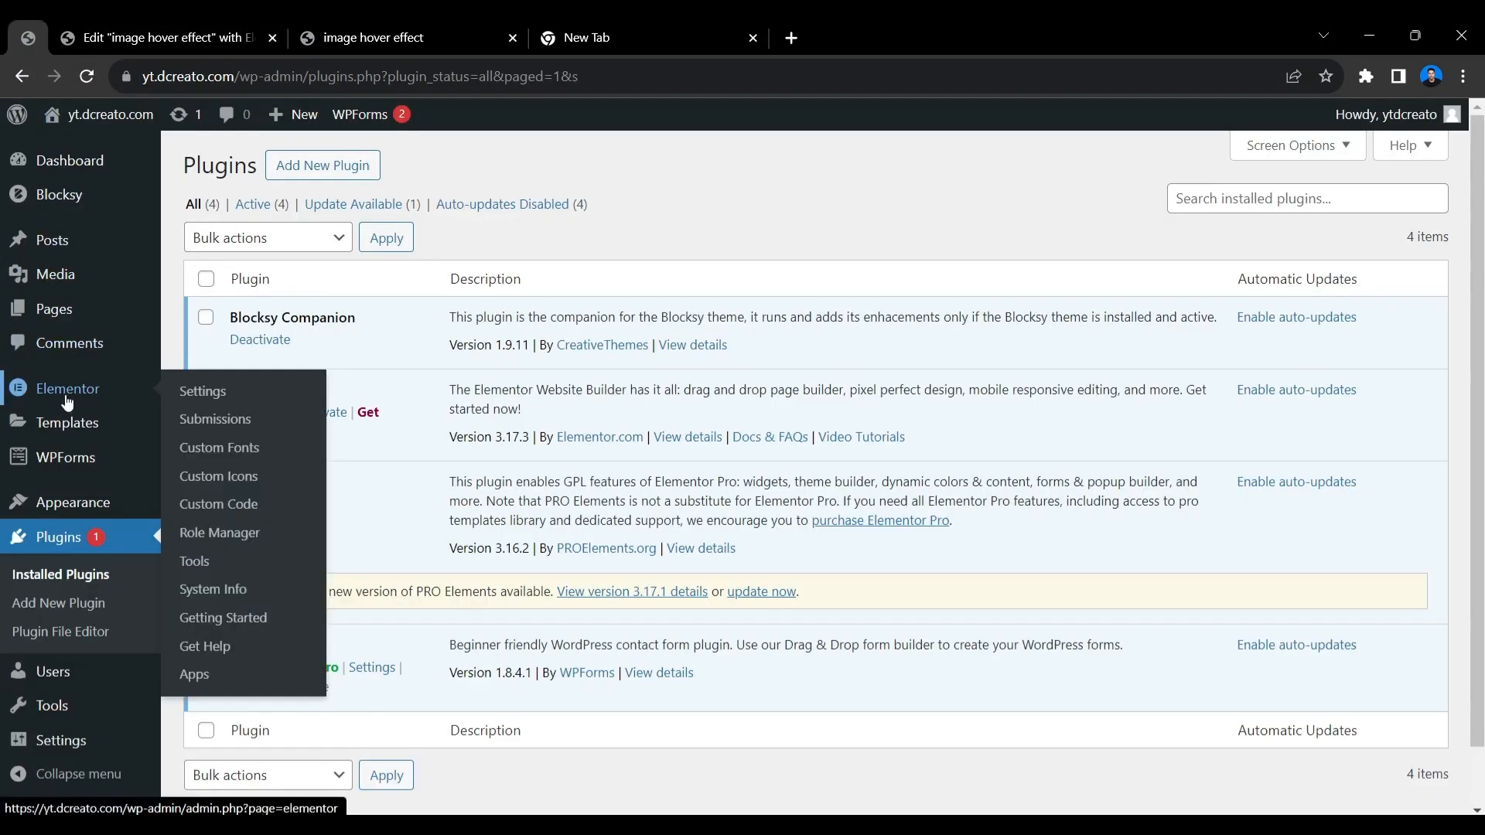
click(183, 396)
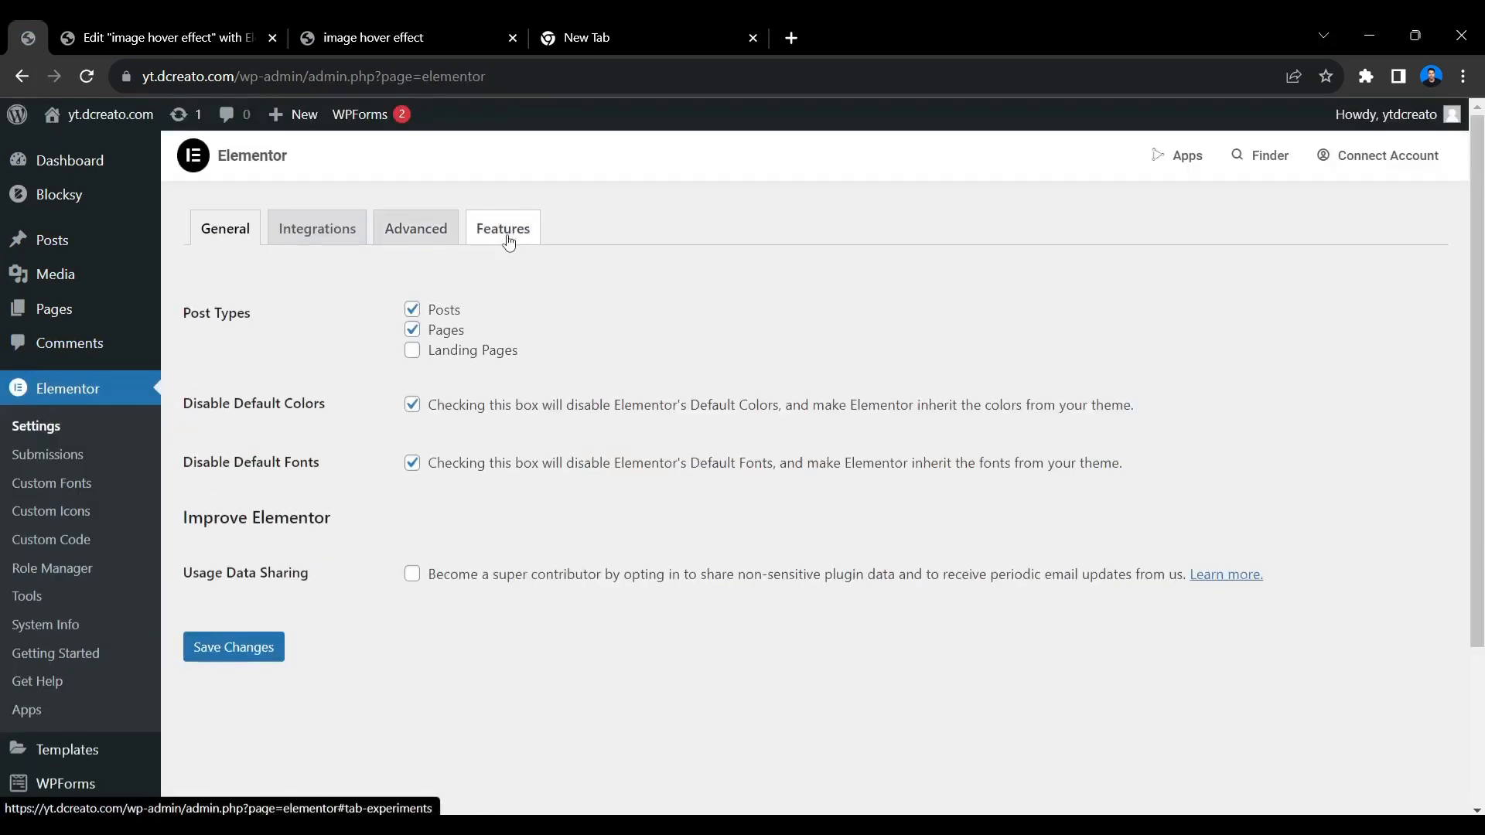
click(508, 242)
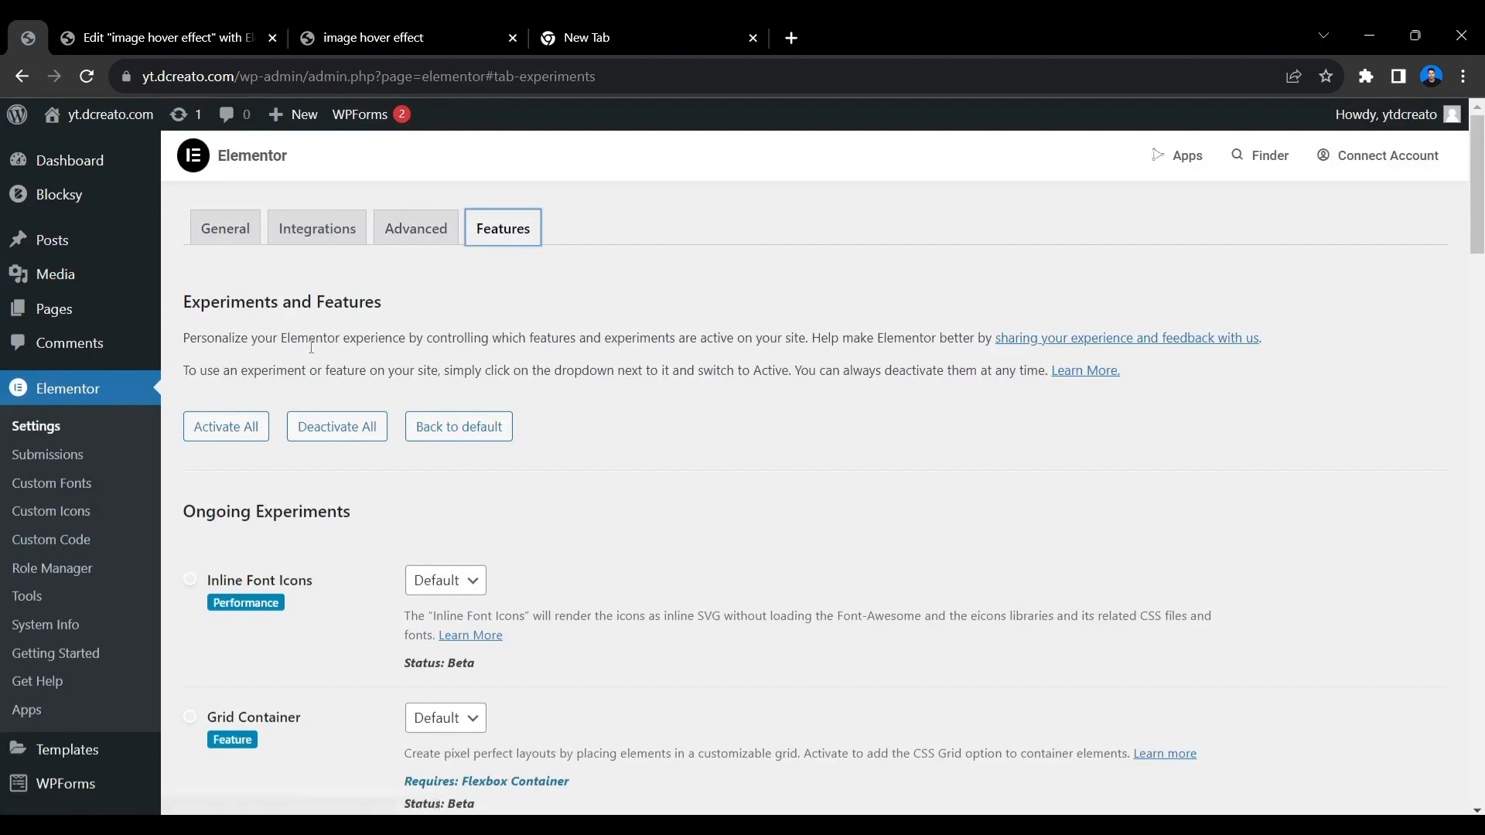
Set the Flexbox Container feature to Active and save the Elementor settings.
scroll(332, 323, down, 9)
scroll(353, 325, down, 8)
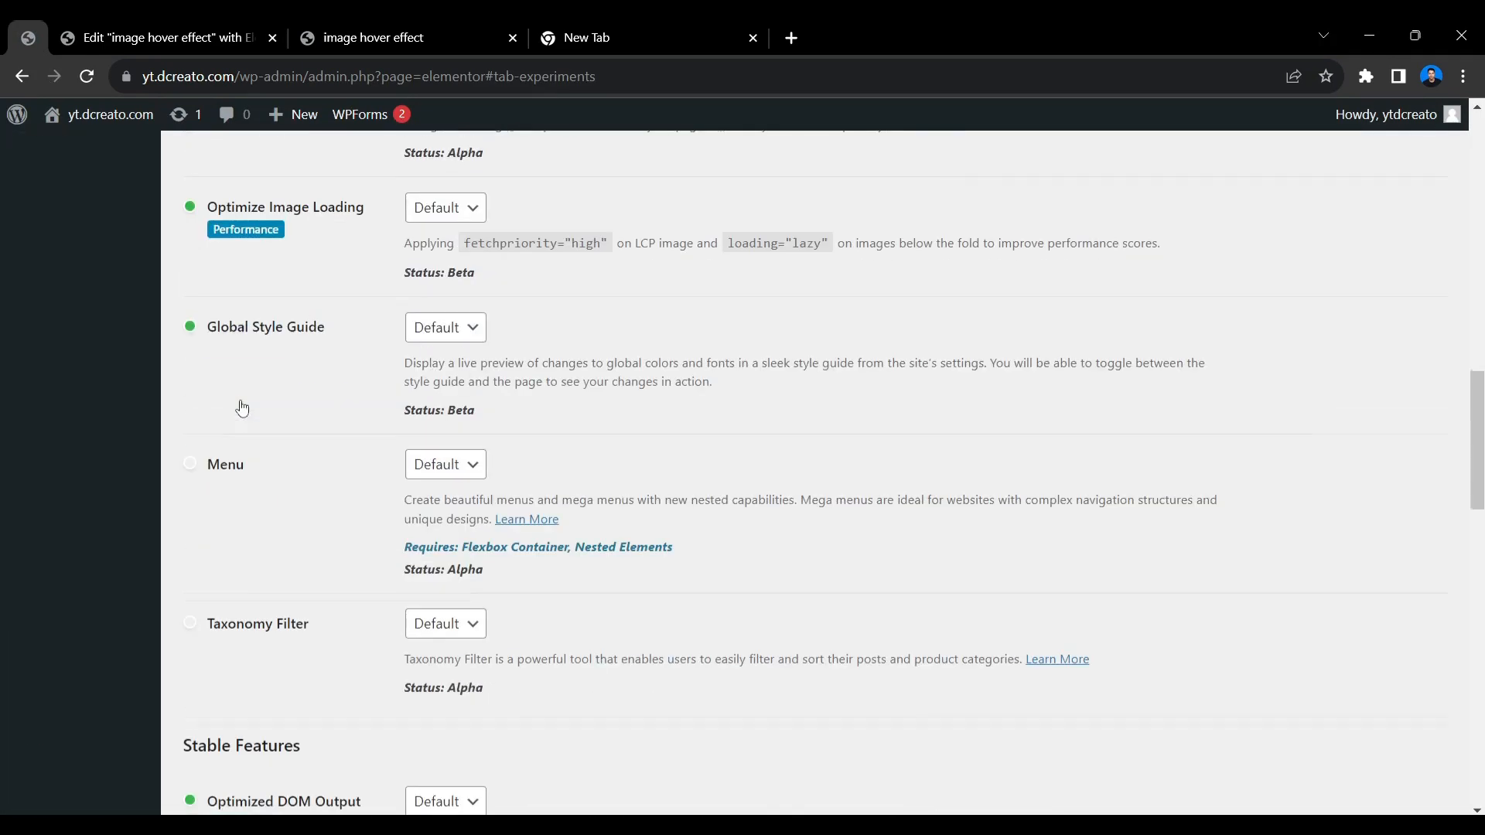
scroll(328, 342, down, 4)
scroll(383, 400, down, 4)
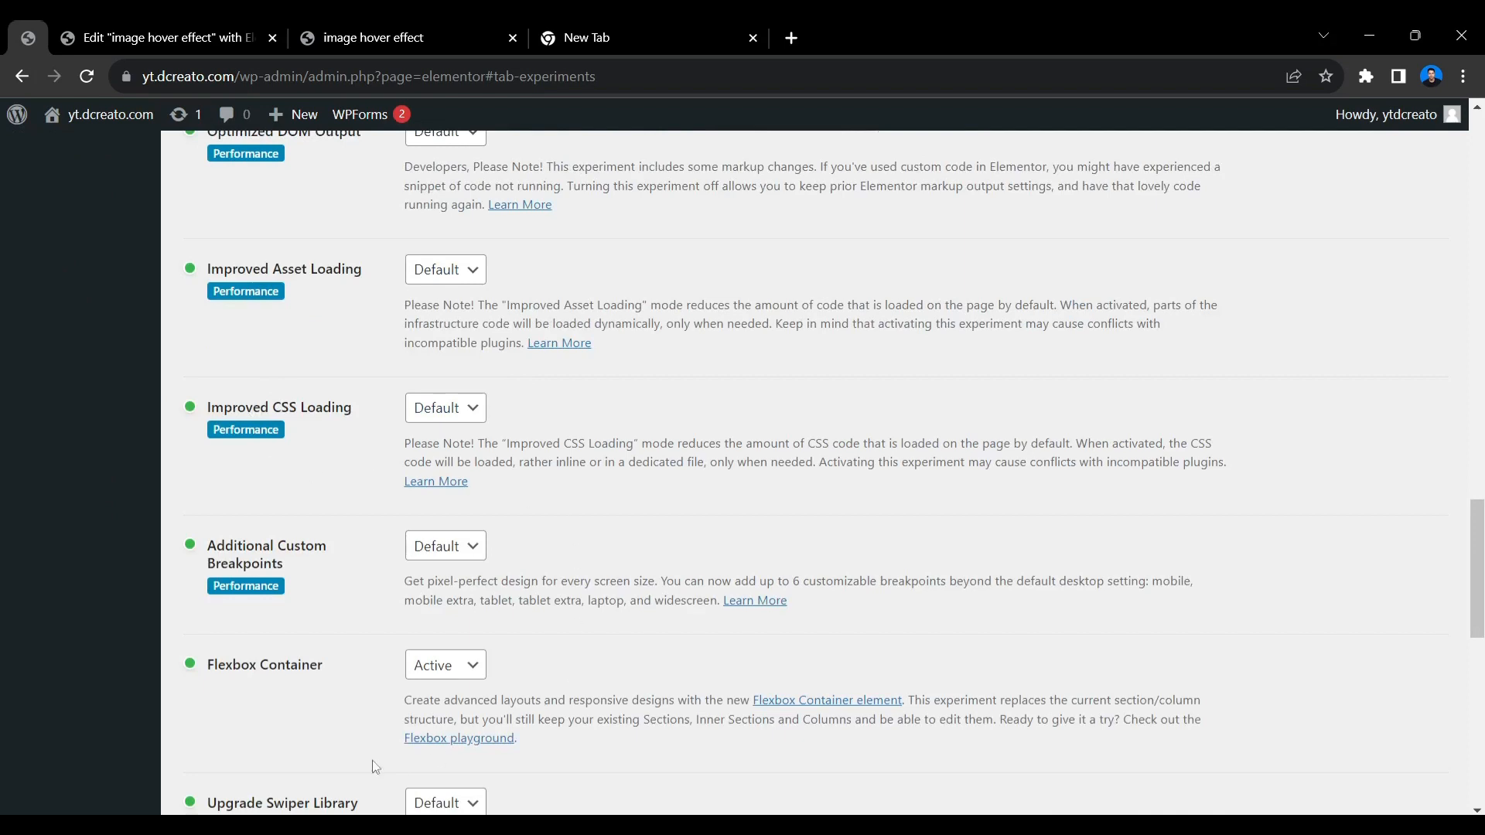
scroll(391, 620, down, 4)
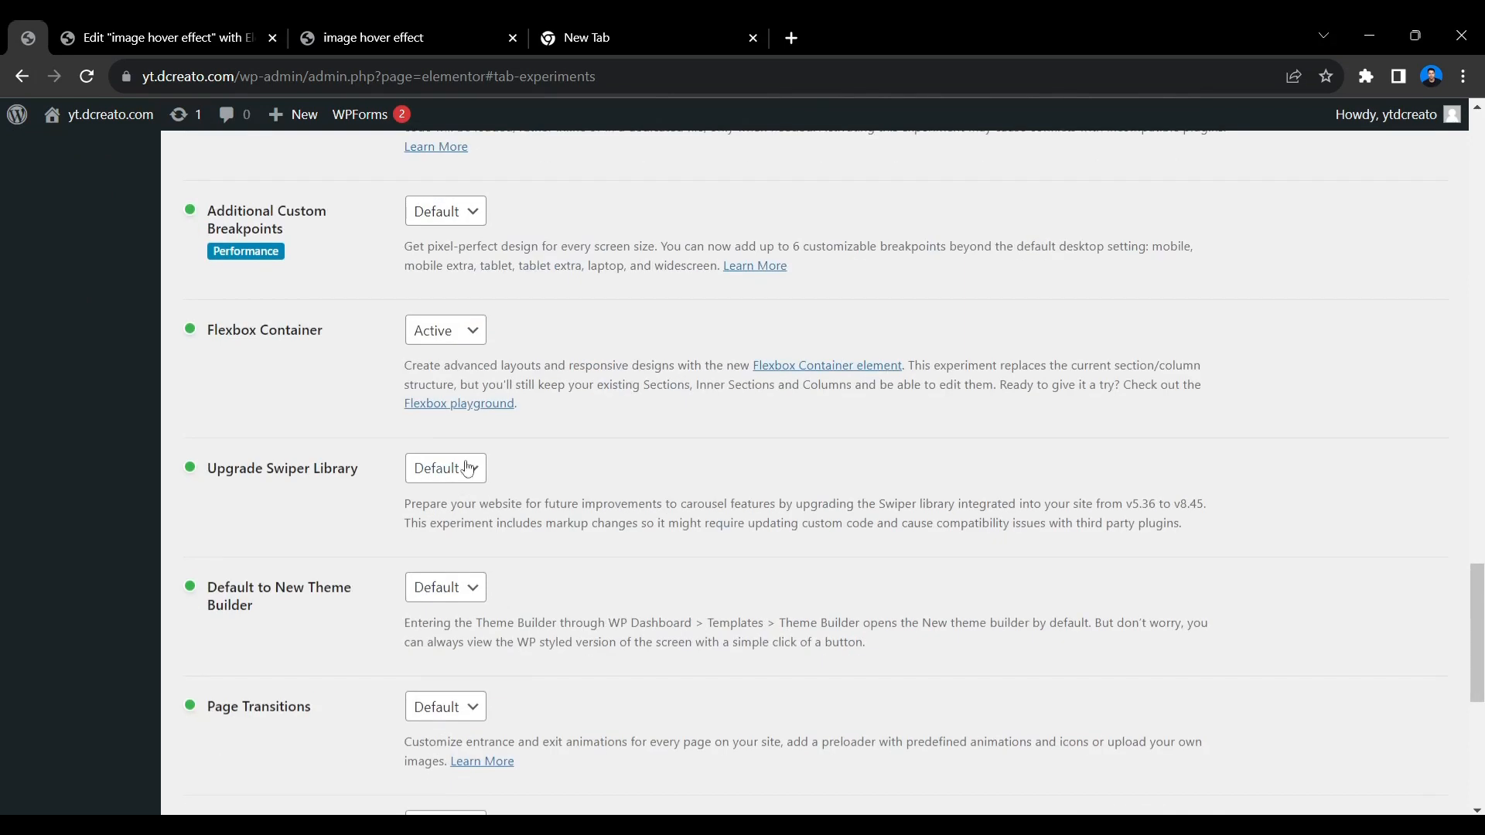
click(446, 332)
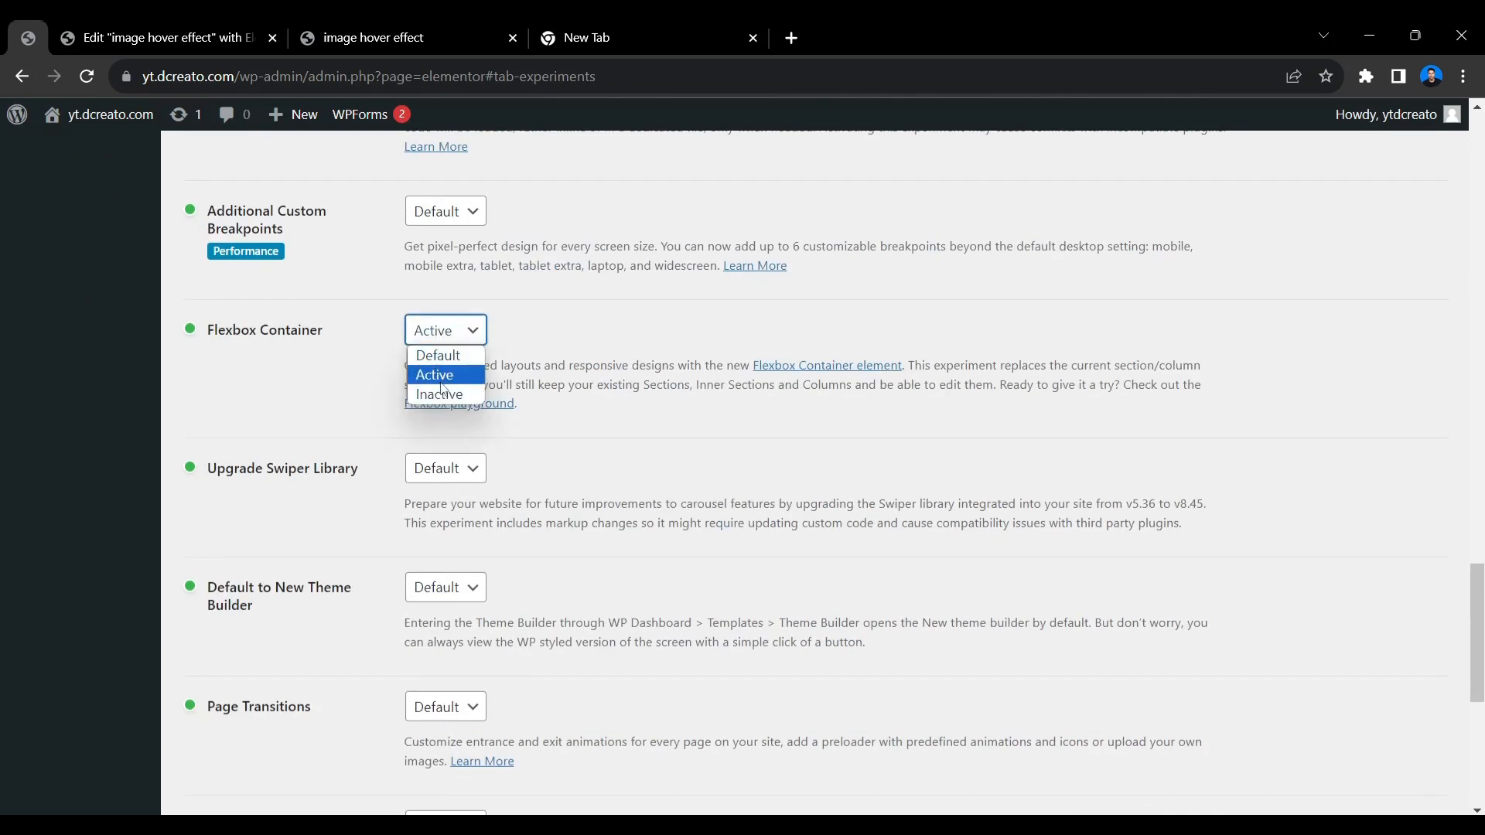
click(365, 348)
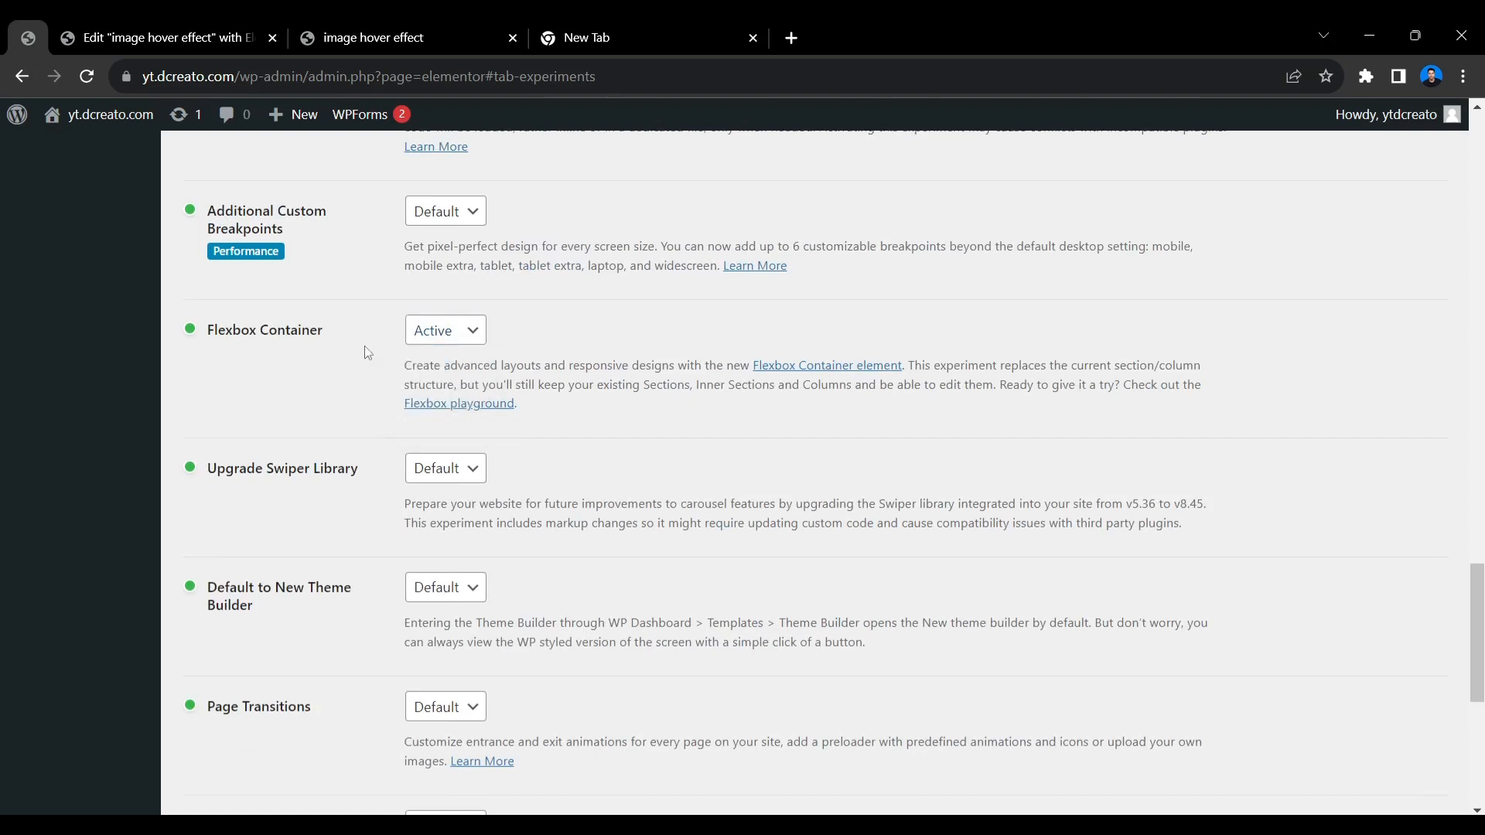
click(476, 330)
click(457, 358)
click(449, 331)
click(452, 374)
scroll(329, 401, down, 7)
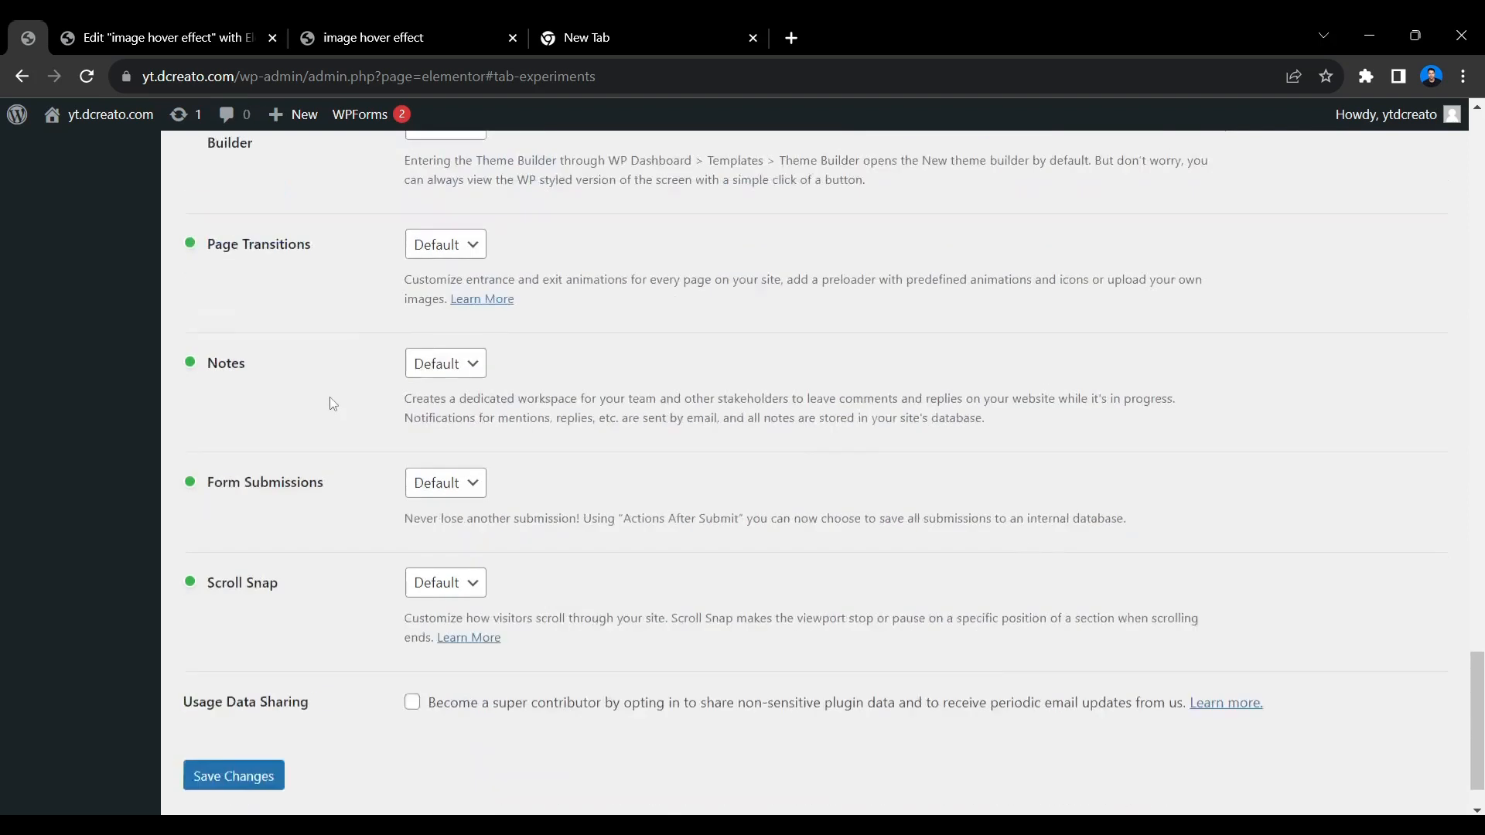
click(232, 713)
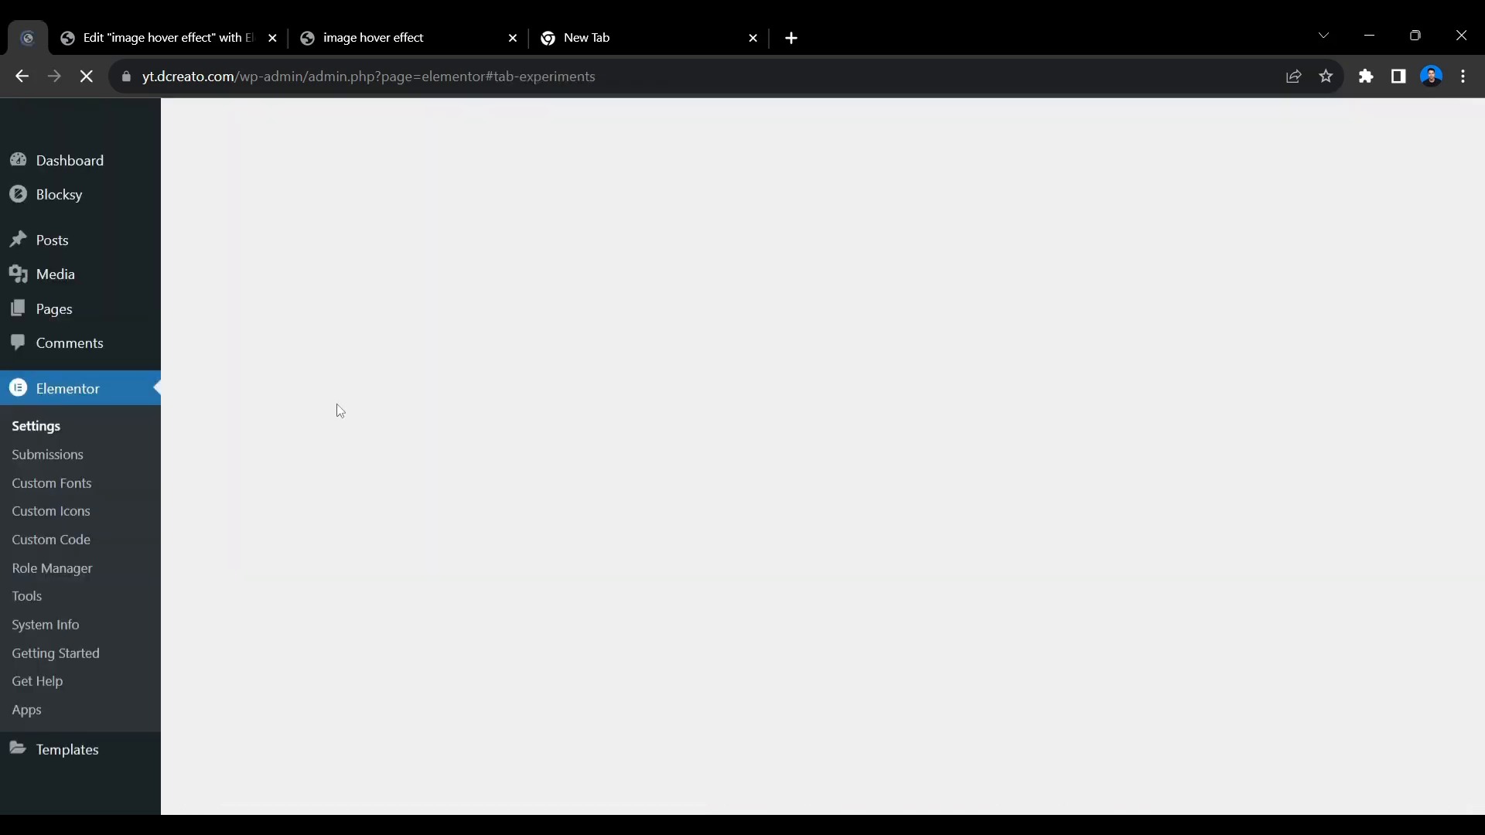
Return to the page editor, insert a two-column container structure, and duplicate the first column to make three columns.
click(224, 34)
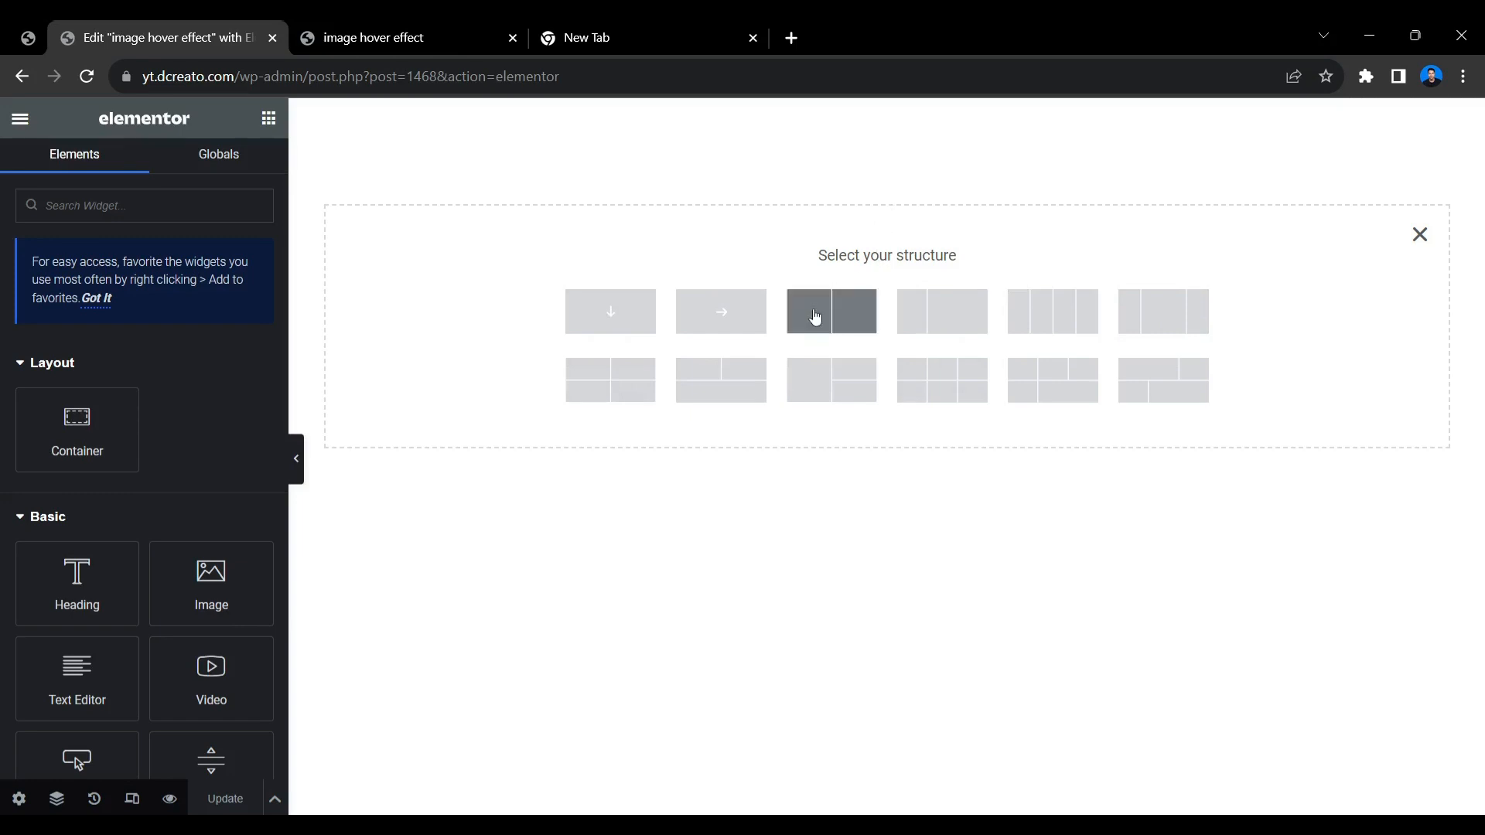
click(815, 317)
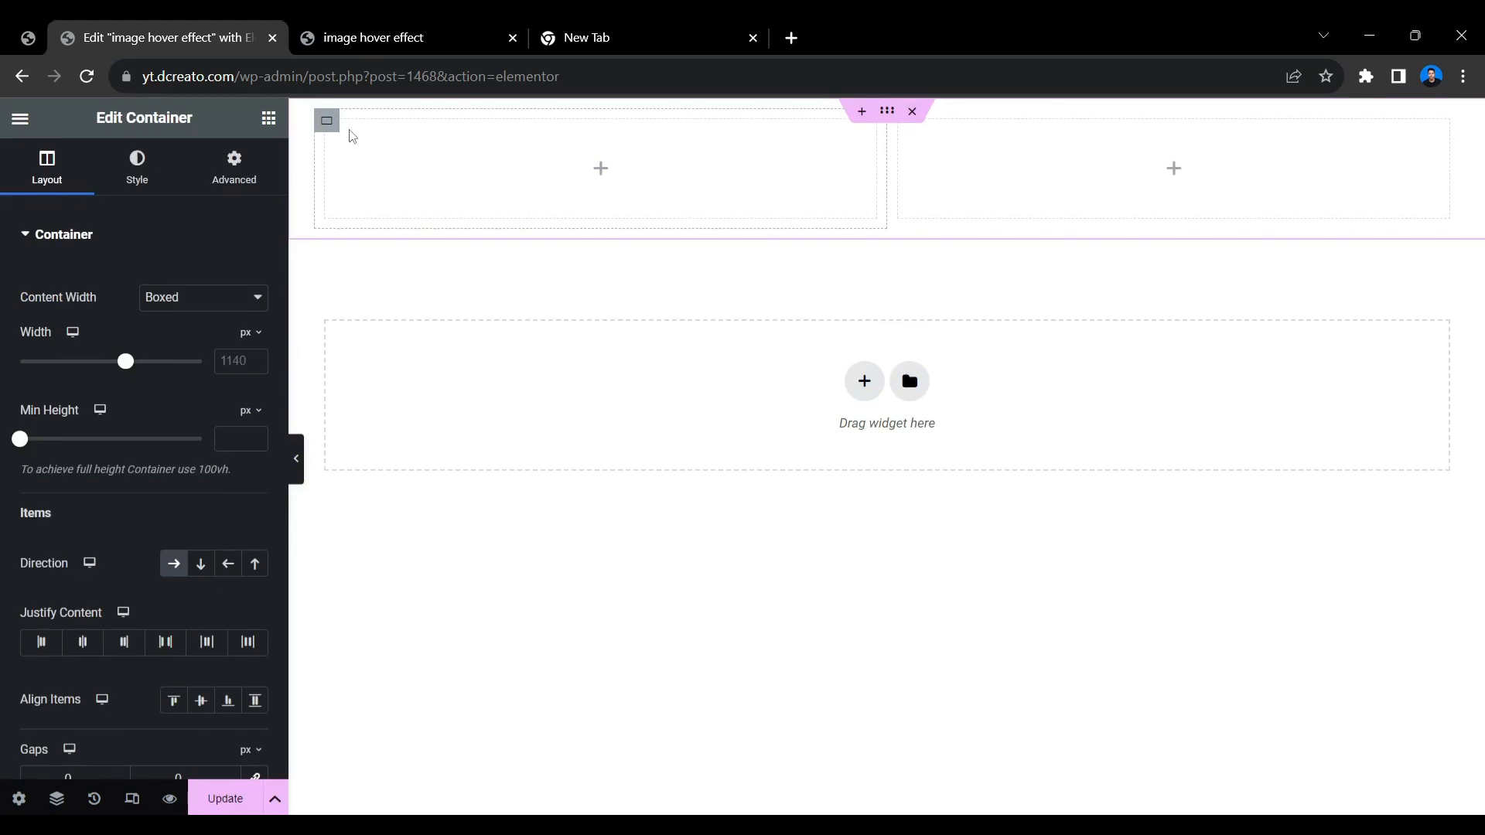
right_click(326, 129)
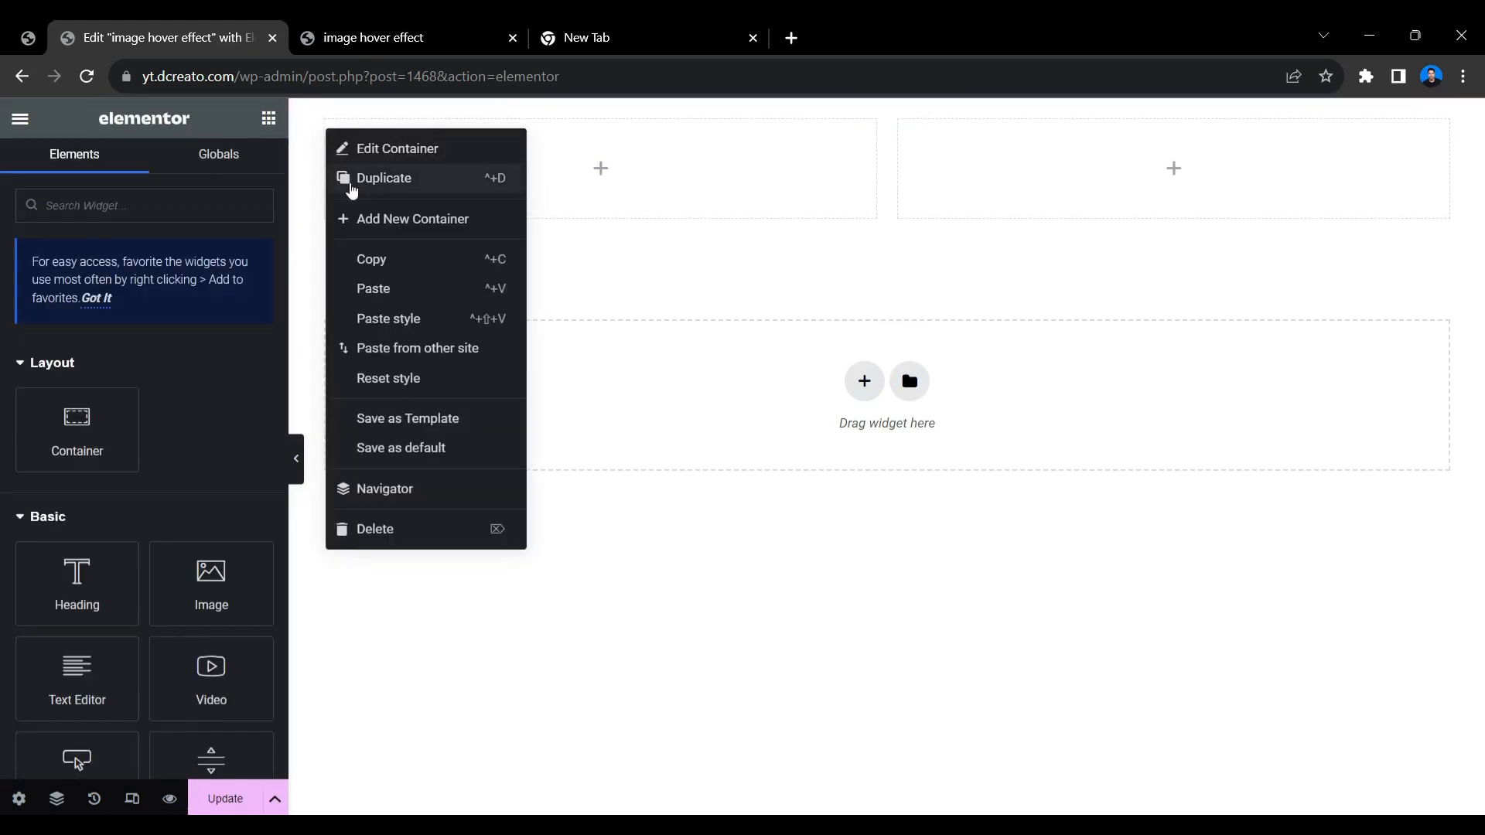
click(352, 179)
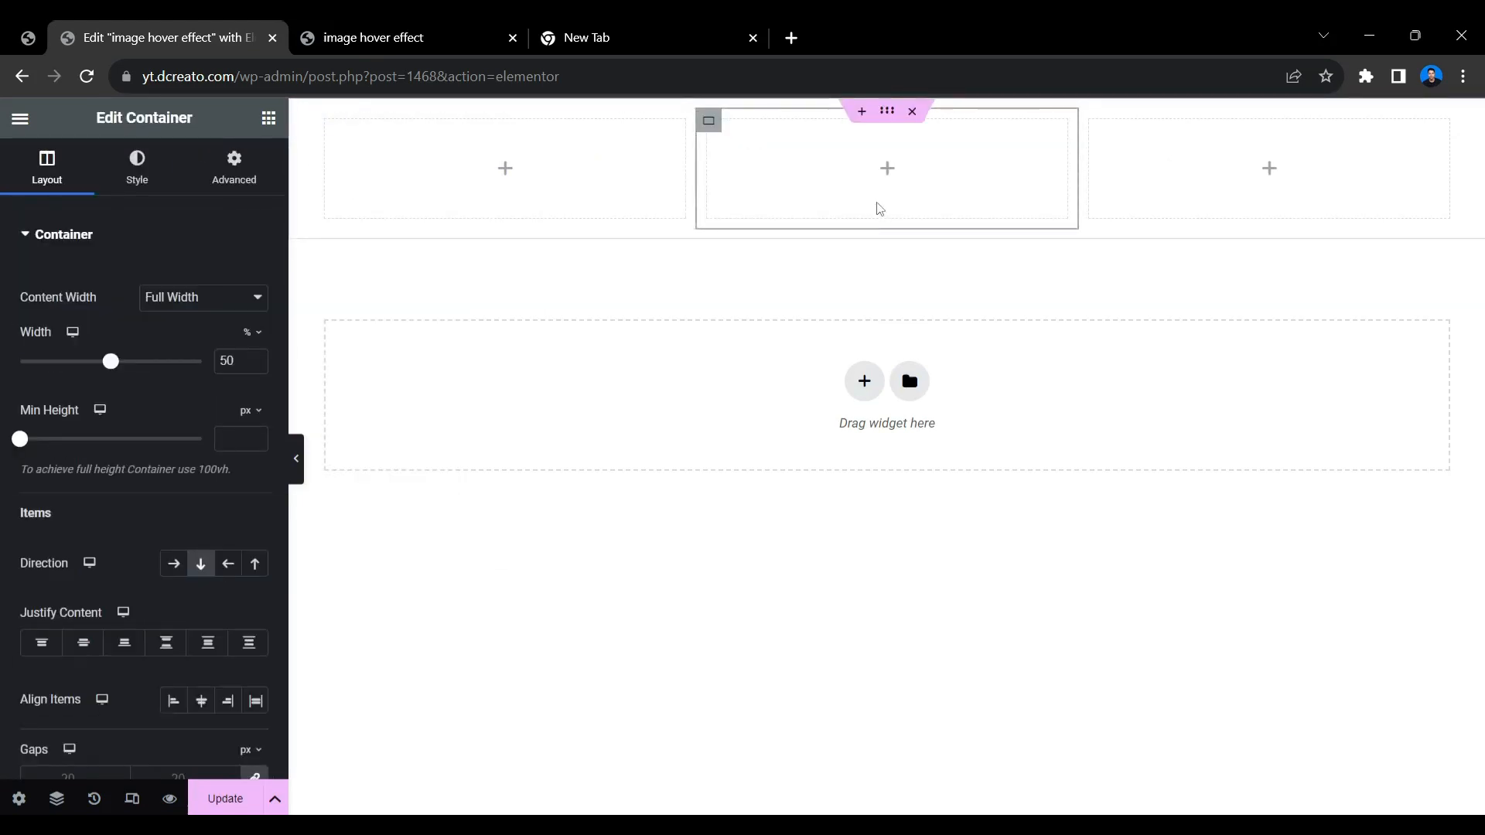
Set the parent container's minimum height to 100 vh.
click(887, 114)
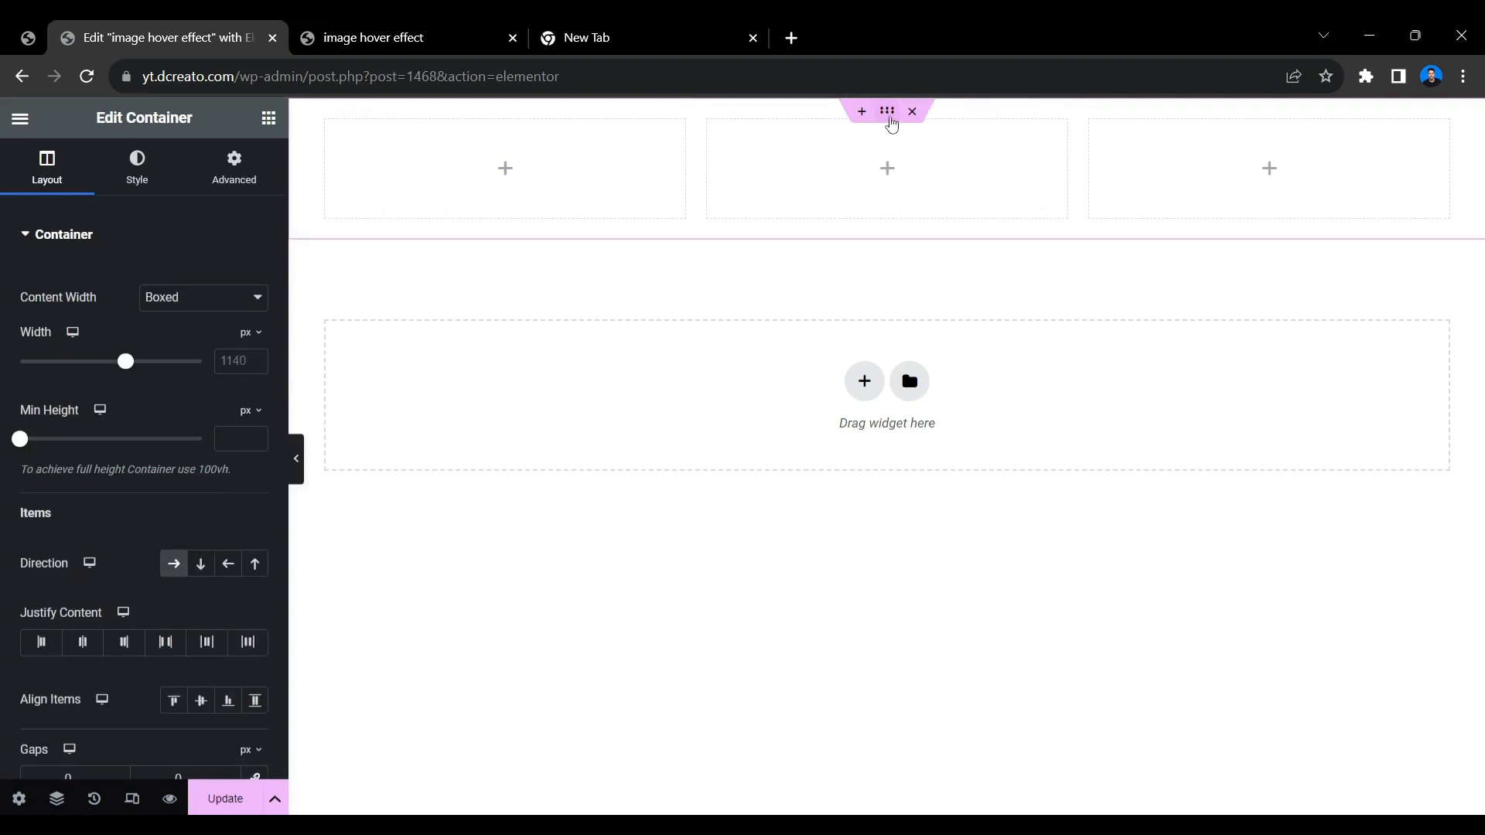
click(247, 420)
click(245, 510)
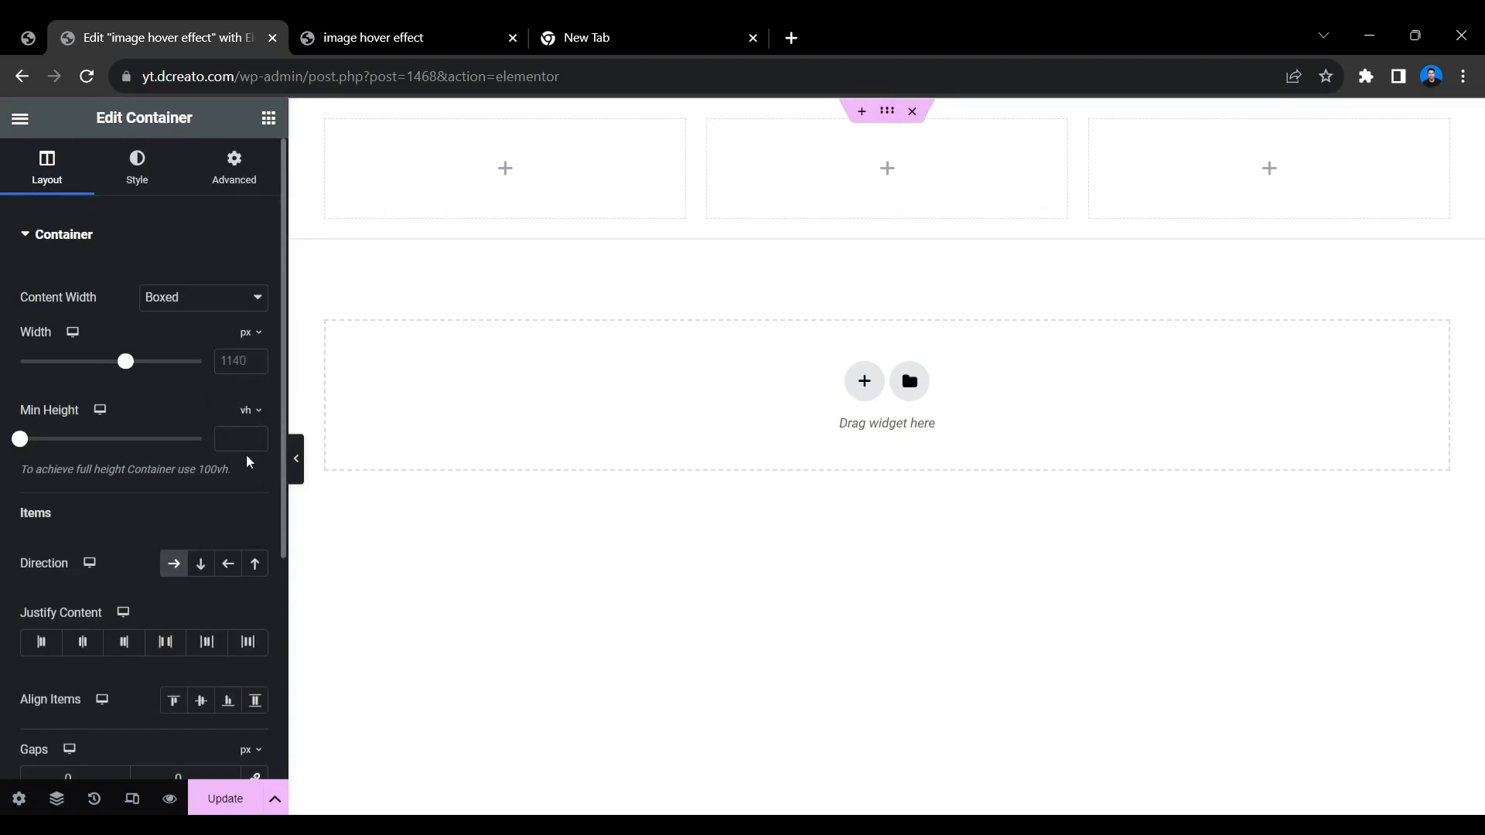
click(238, 445)
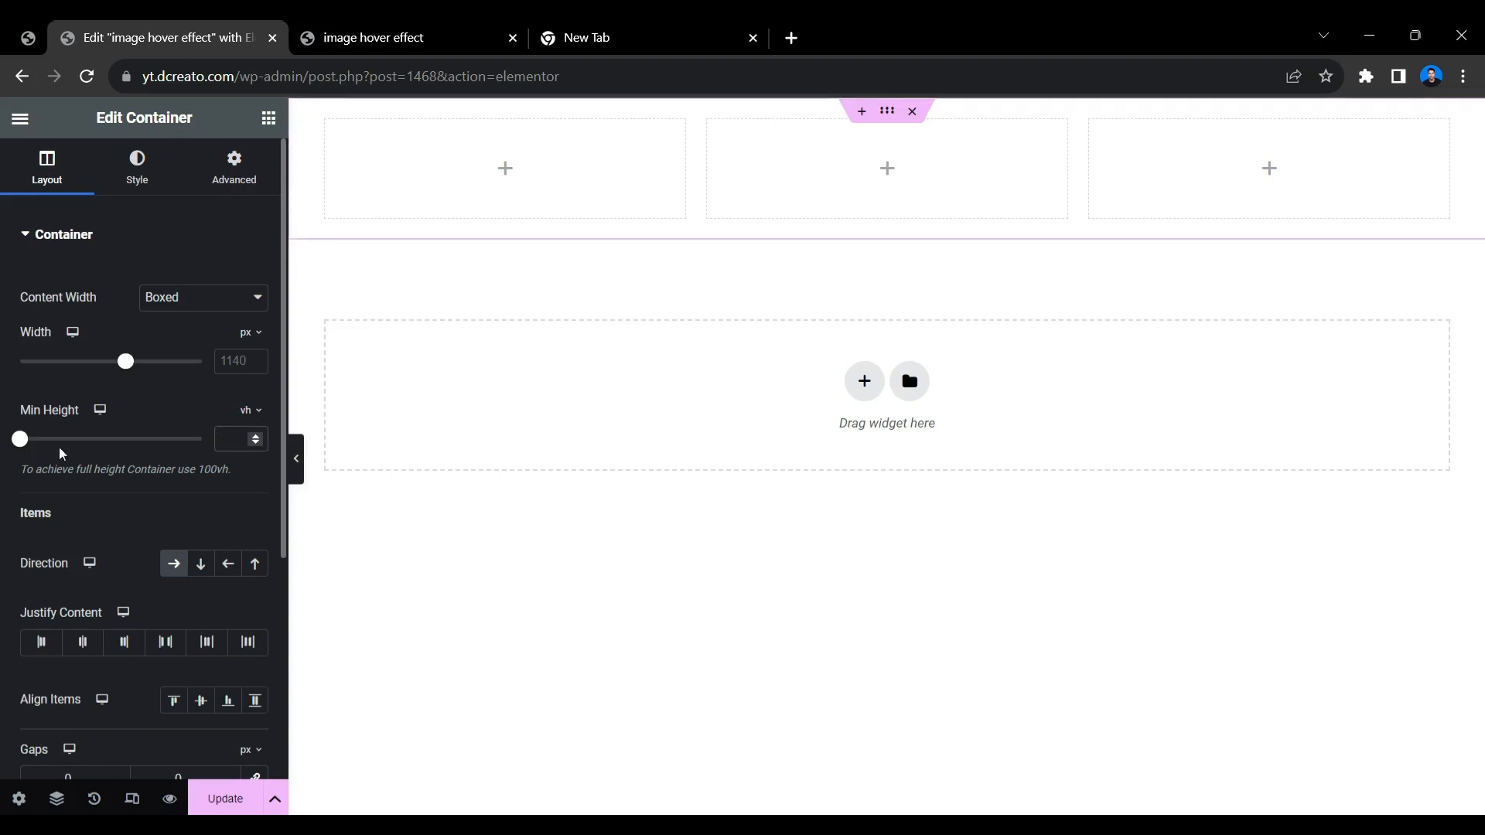
text(100)
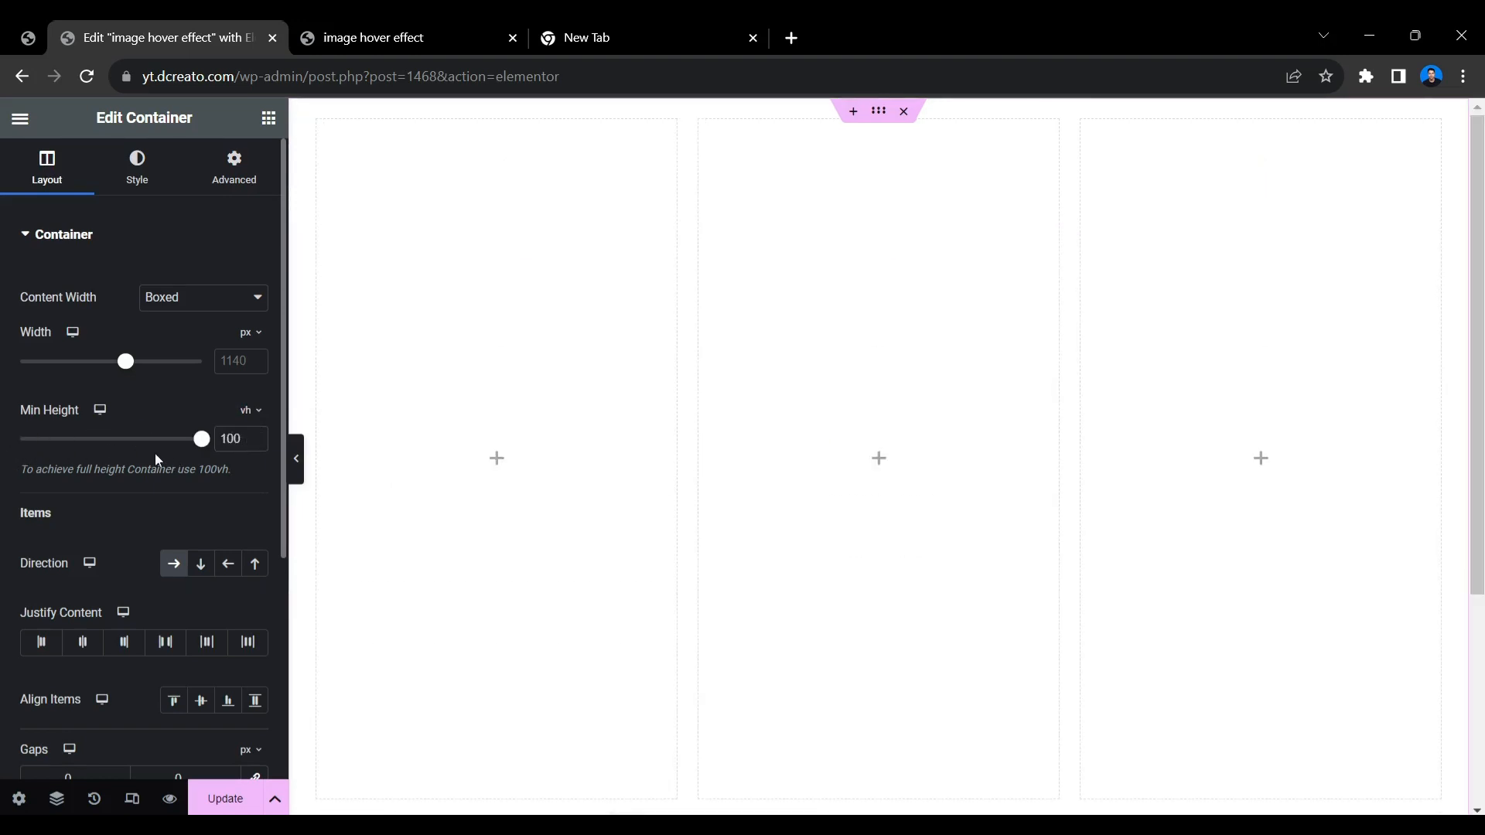
mouse_move(201, 439)
mouse_down()
mouse_move(160, 439)
mouse_move(203, 438)
mouse_up()
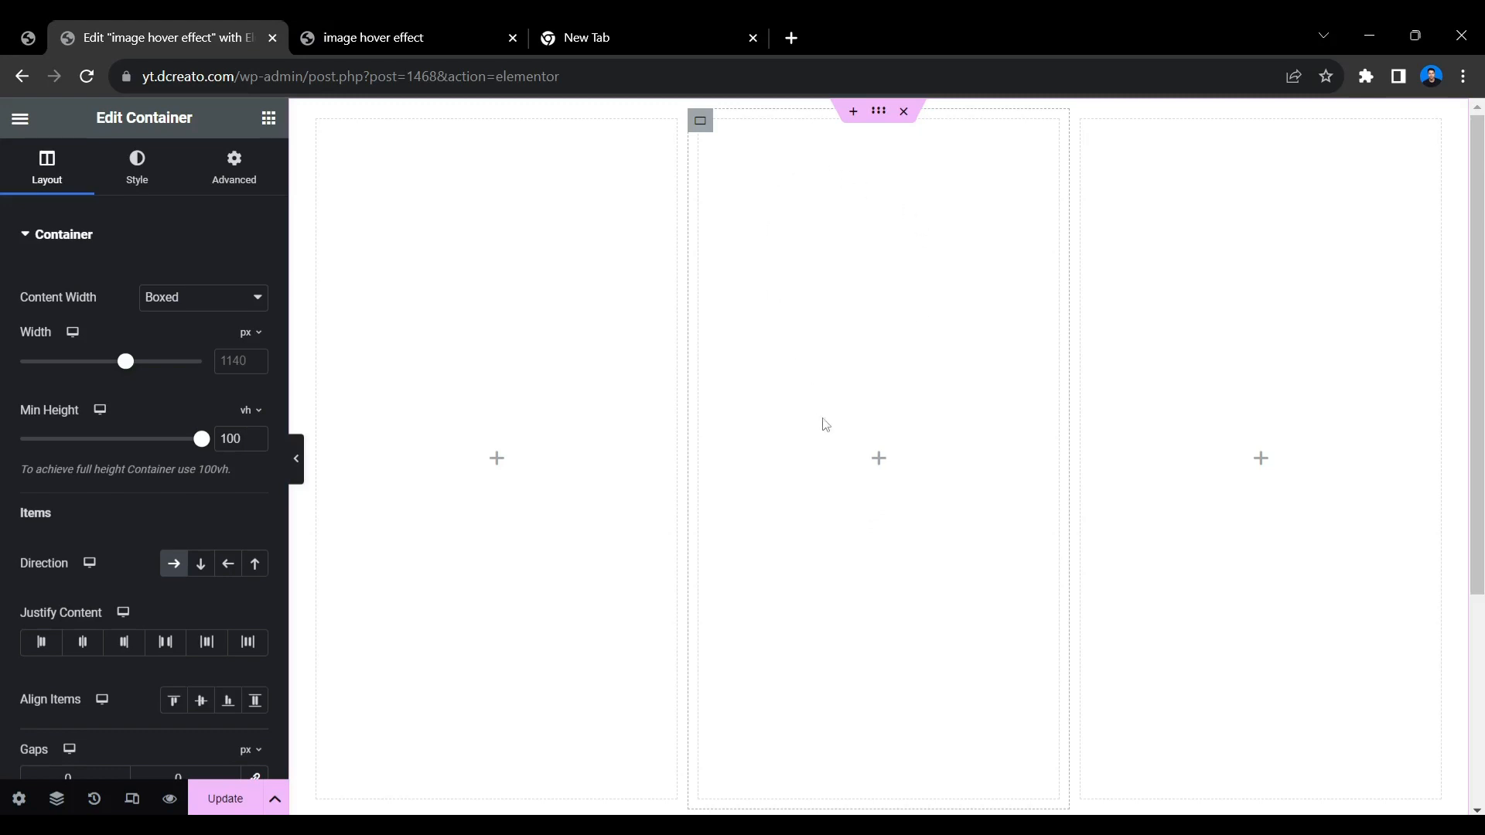
Nest a new container in the middle column and set that column's Justify Content to Start and Align Items to Center.
click(882, 461)
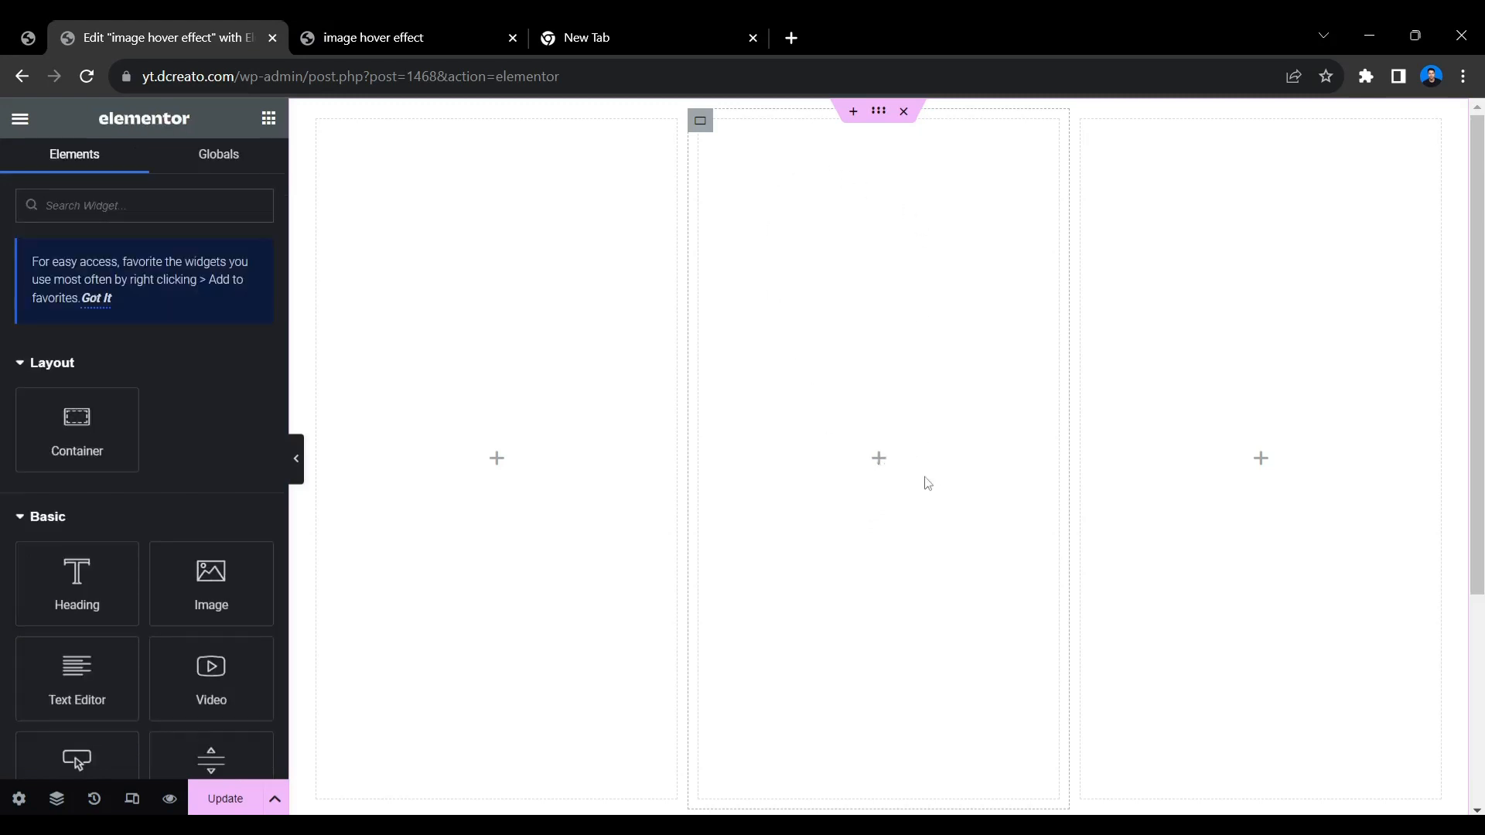
drag(150, 431, 968, 436)
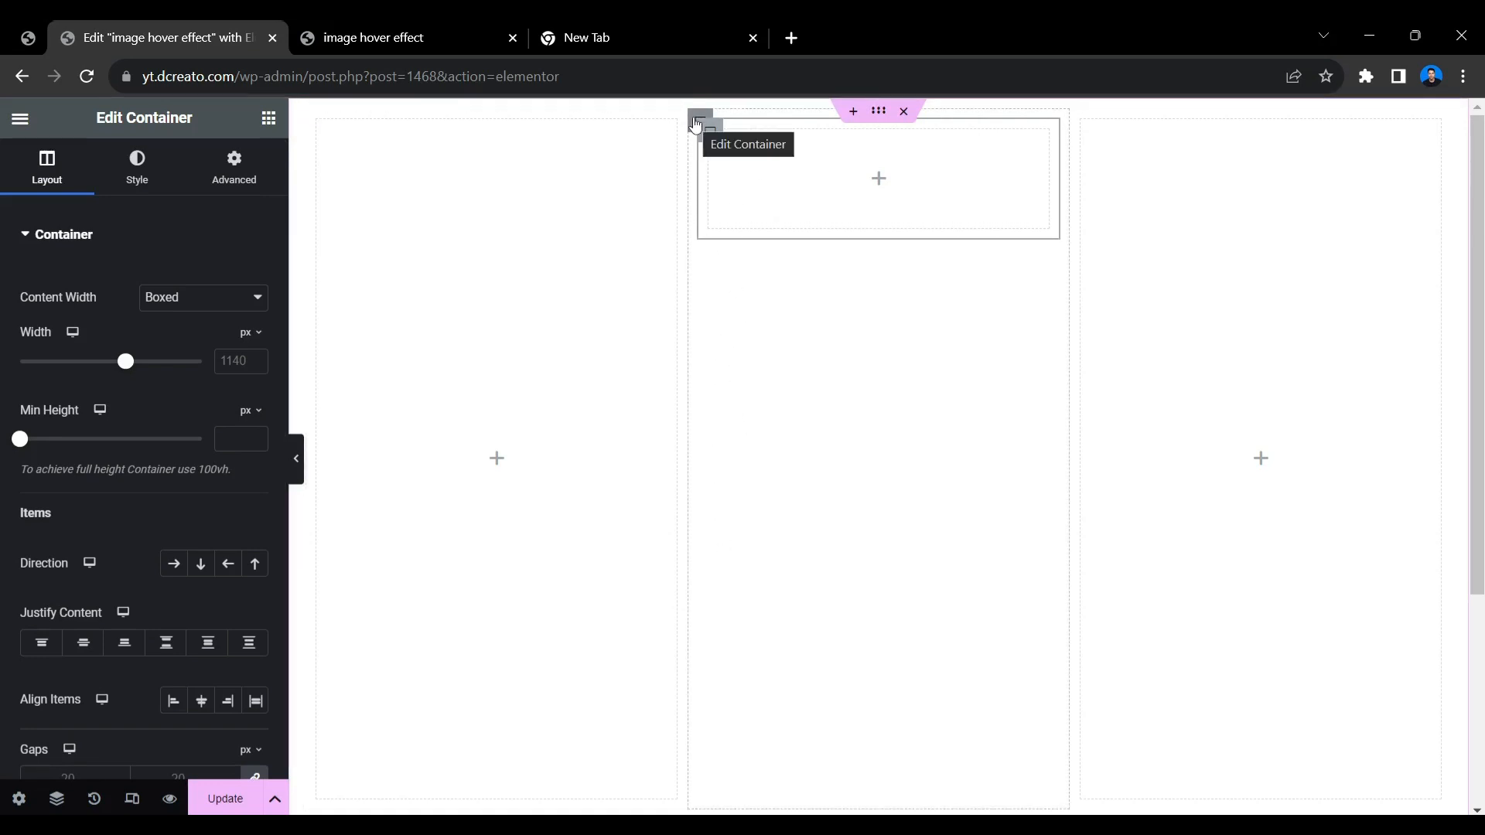
click(696, 125)
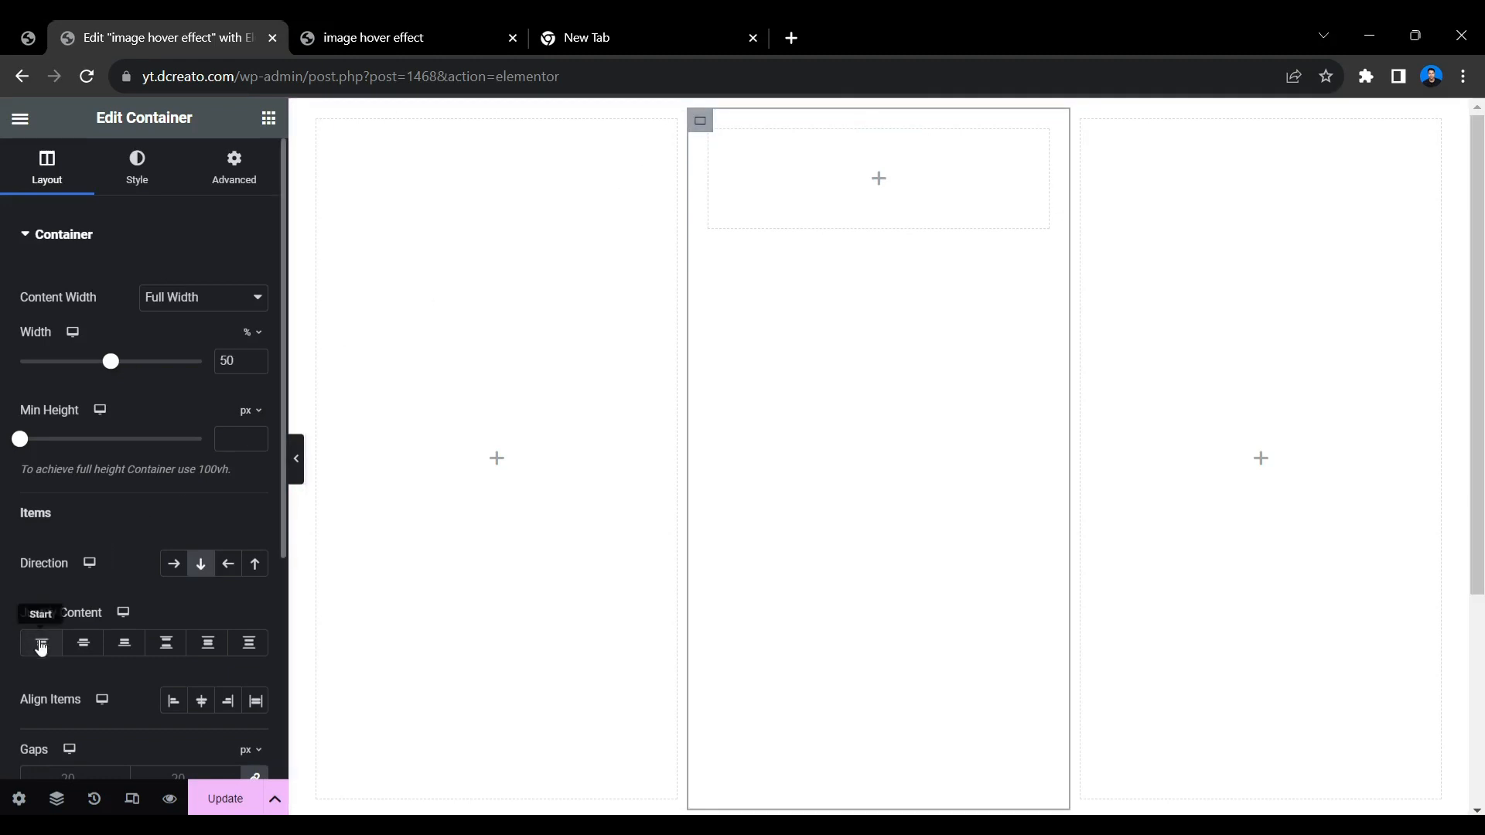
click(41, 646)
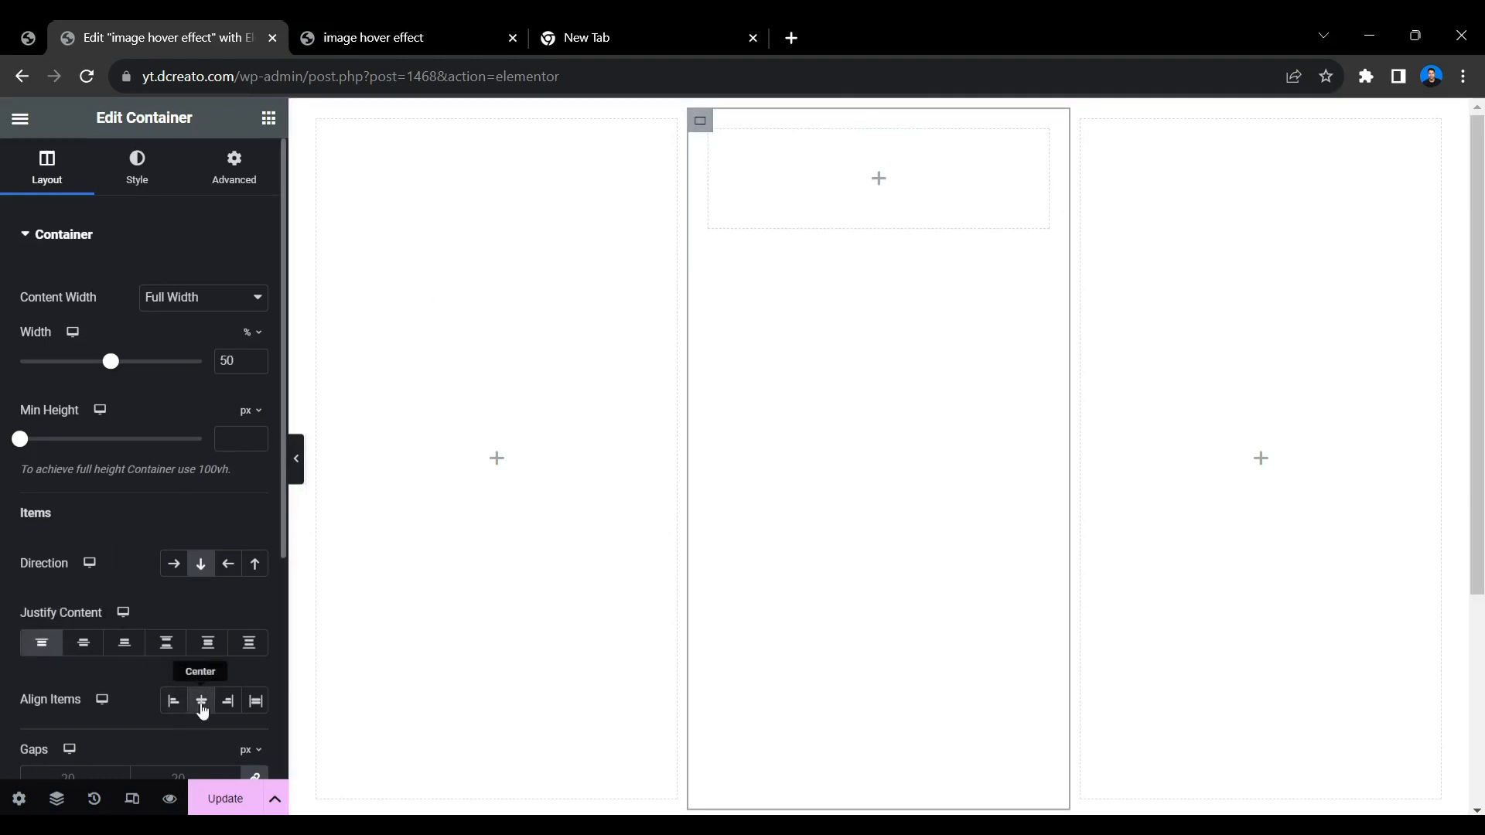
click(202, 705)
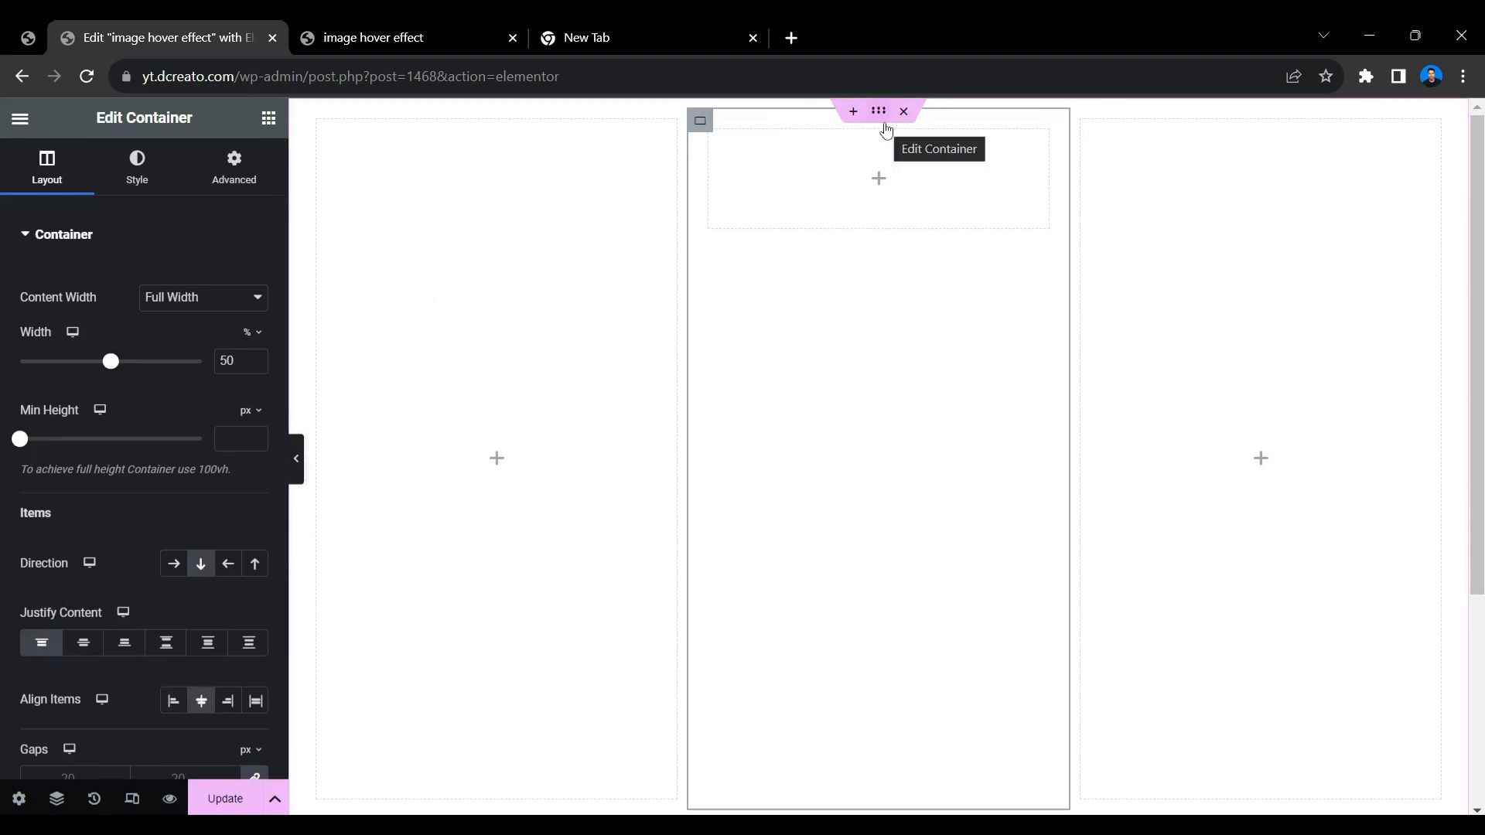
Set the parent container's Justify Content and Align Items to Center.
click(885, 124)
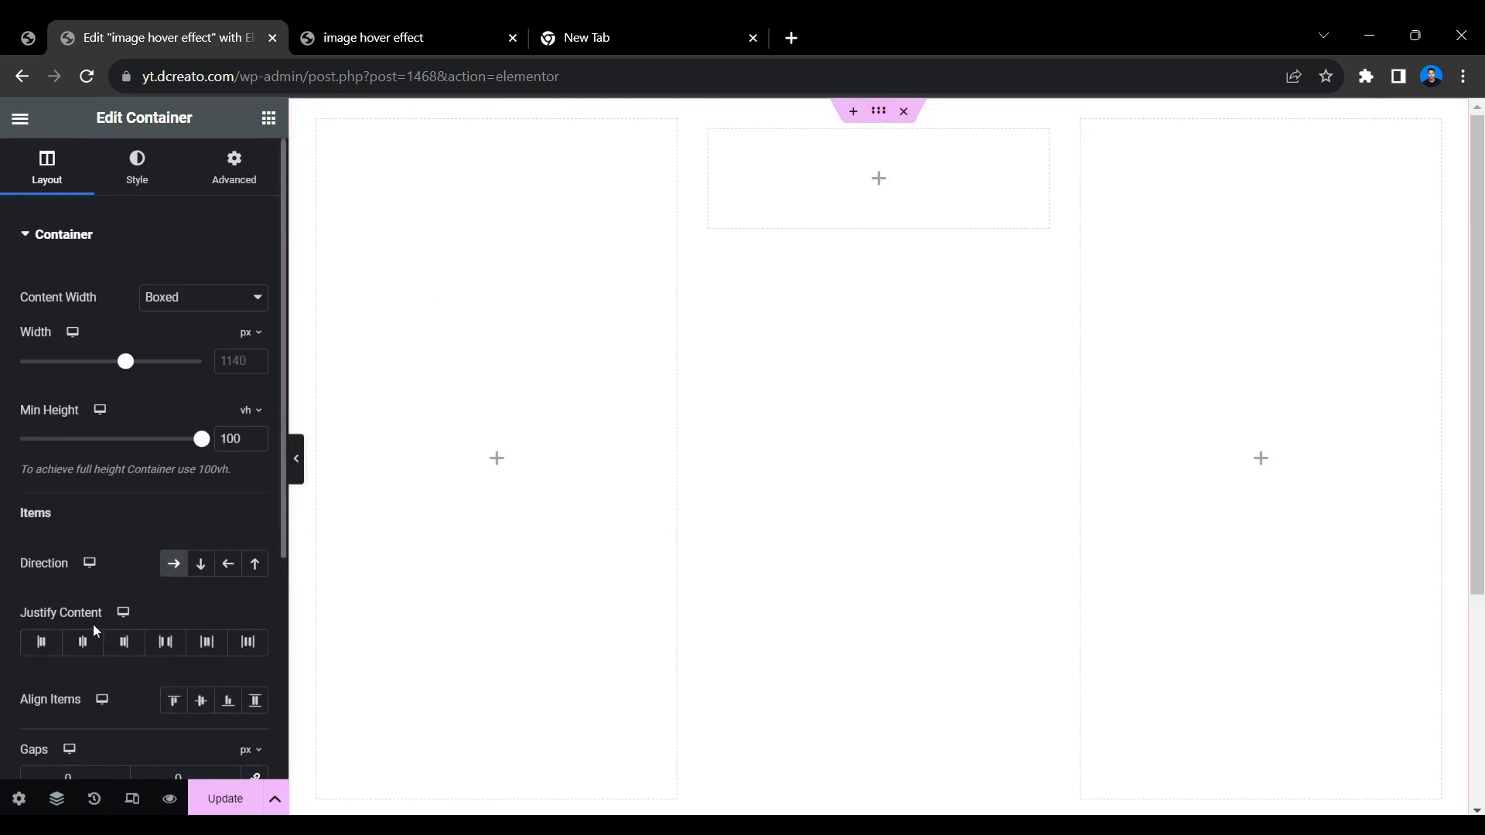
click(81, 643)
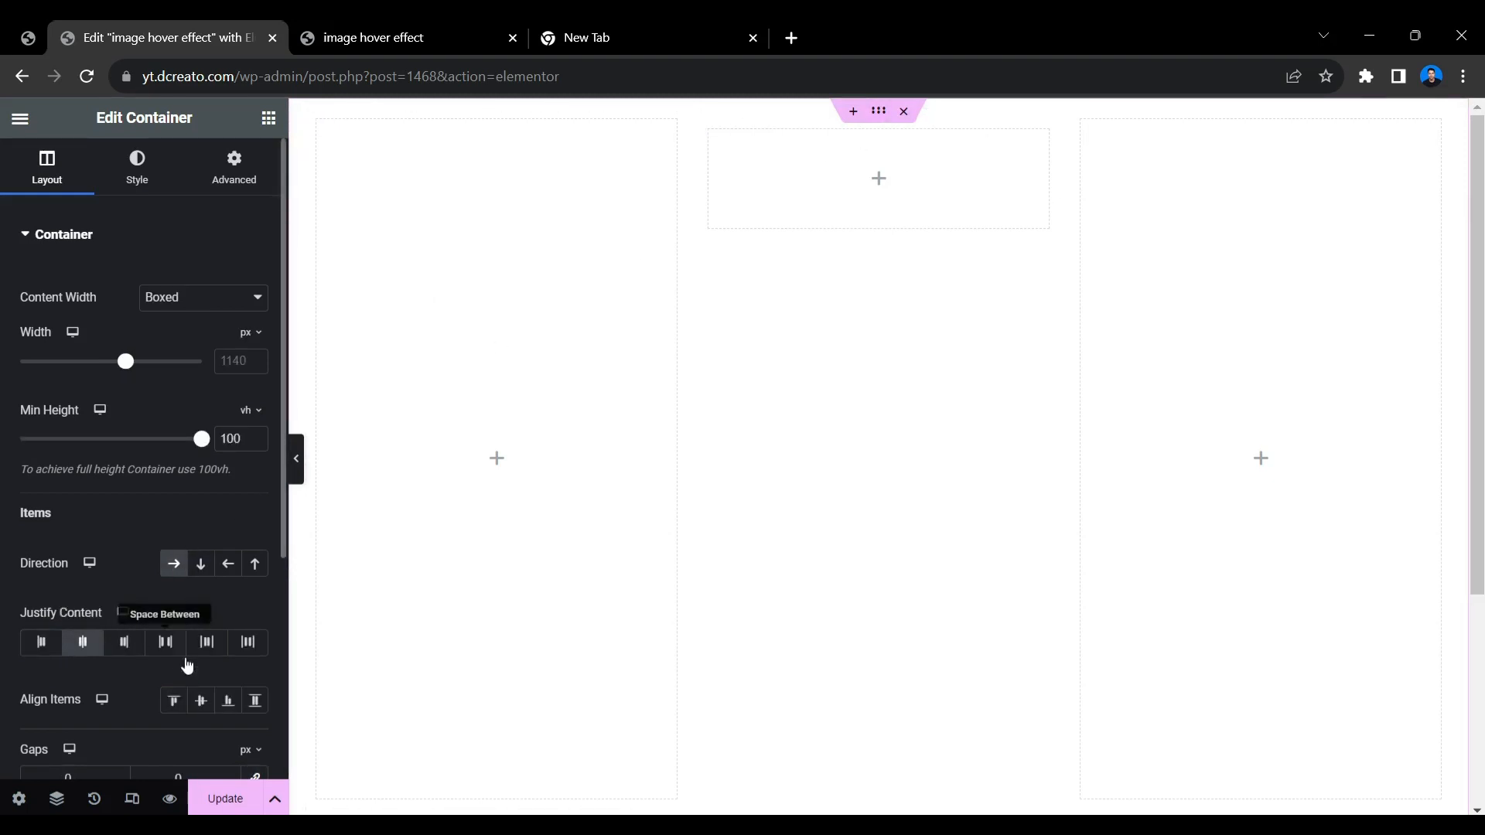
click(201, 701)
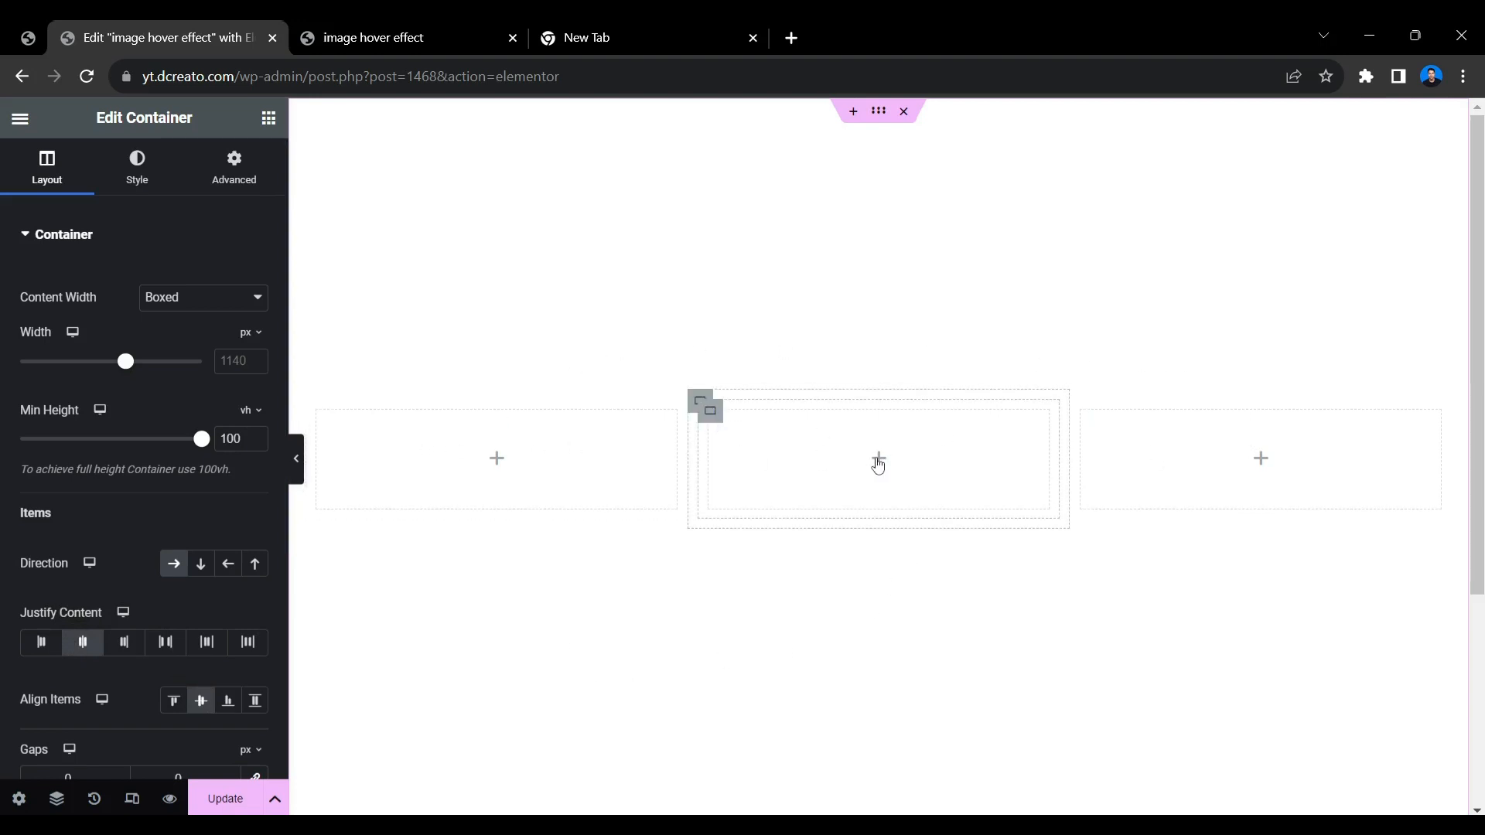
Add an Image widget inside the nested container of the middle column.
click(879, 460)
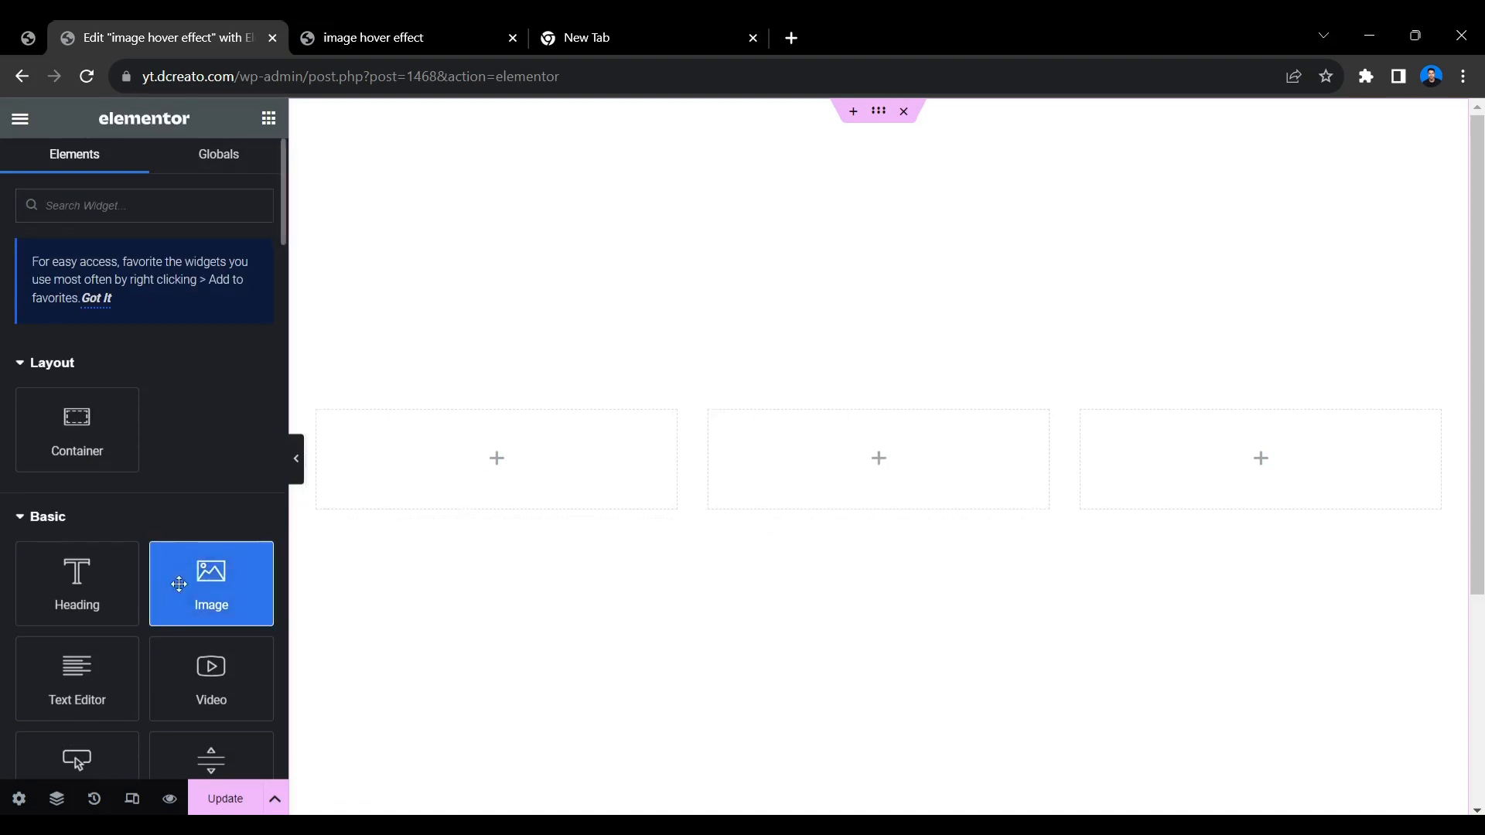
drag(179, 584, 811, 481)
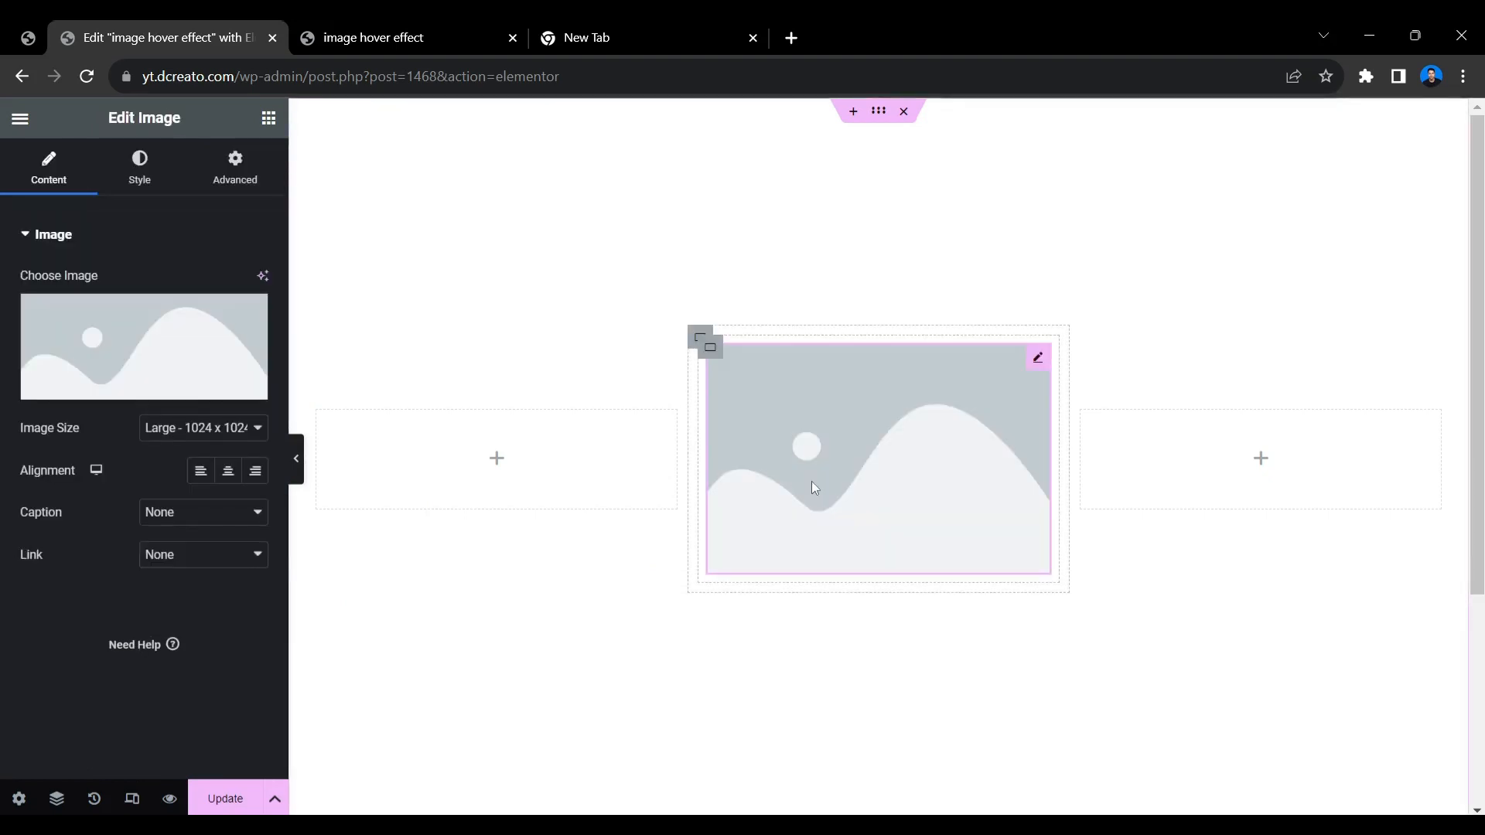
Set the Image widget's picture to the portrait of the red-haired woman from the media library.
click(155, 374)
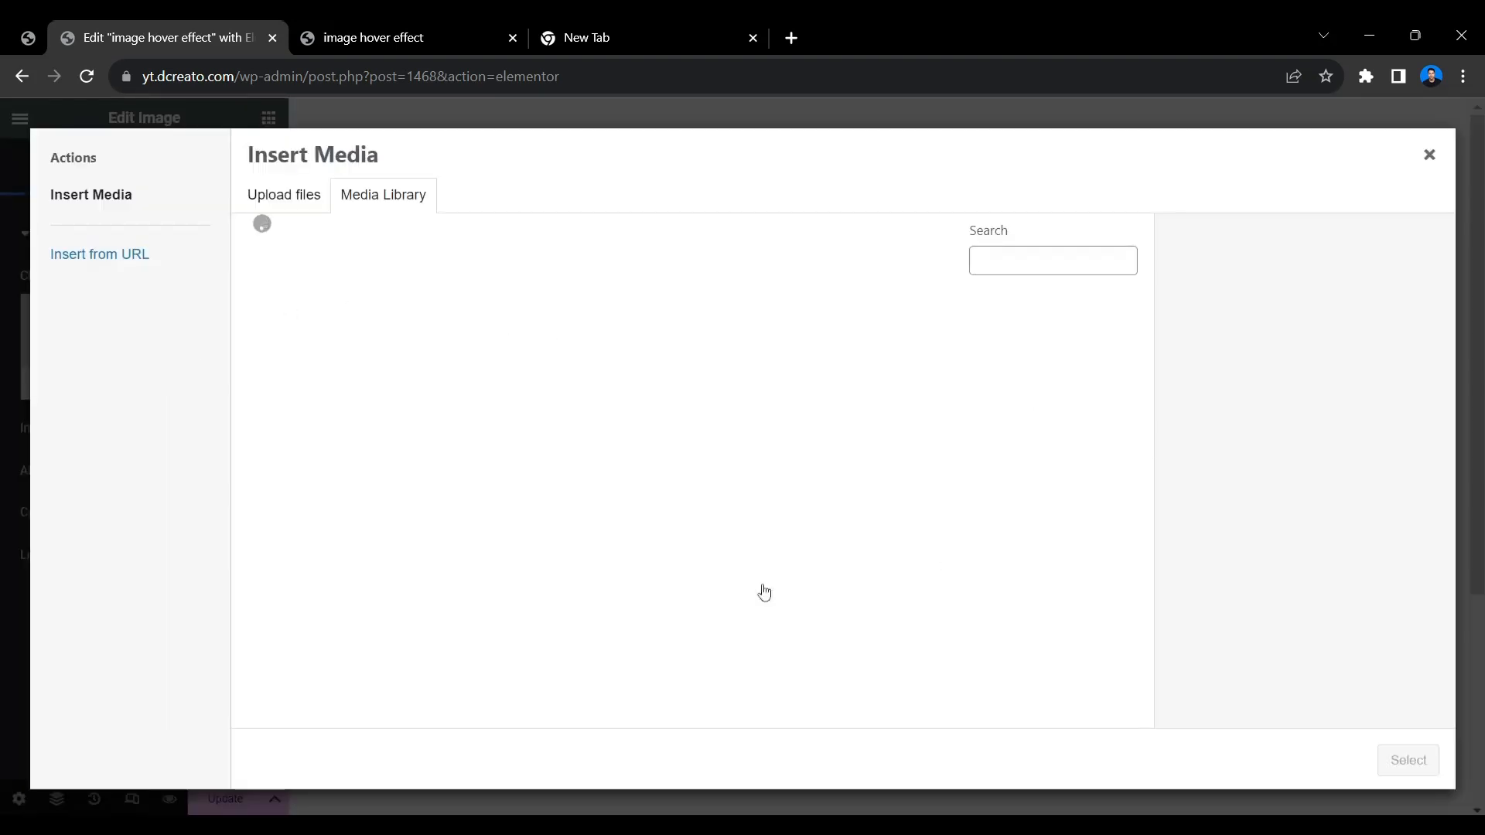
scroll(617, 610, down, 8)
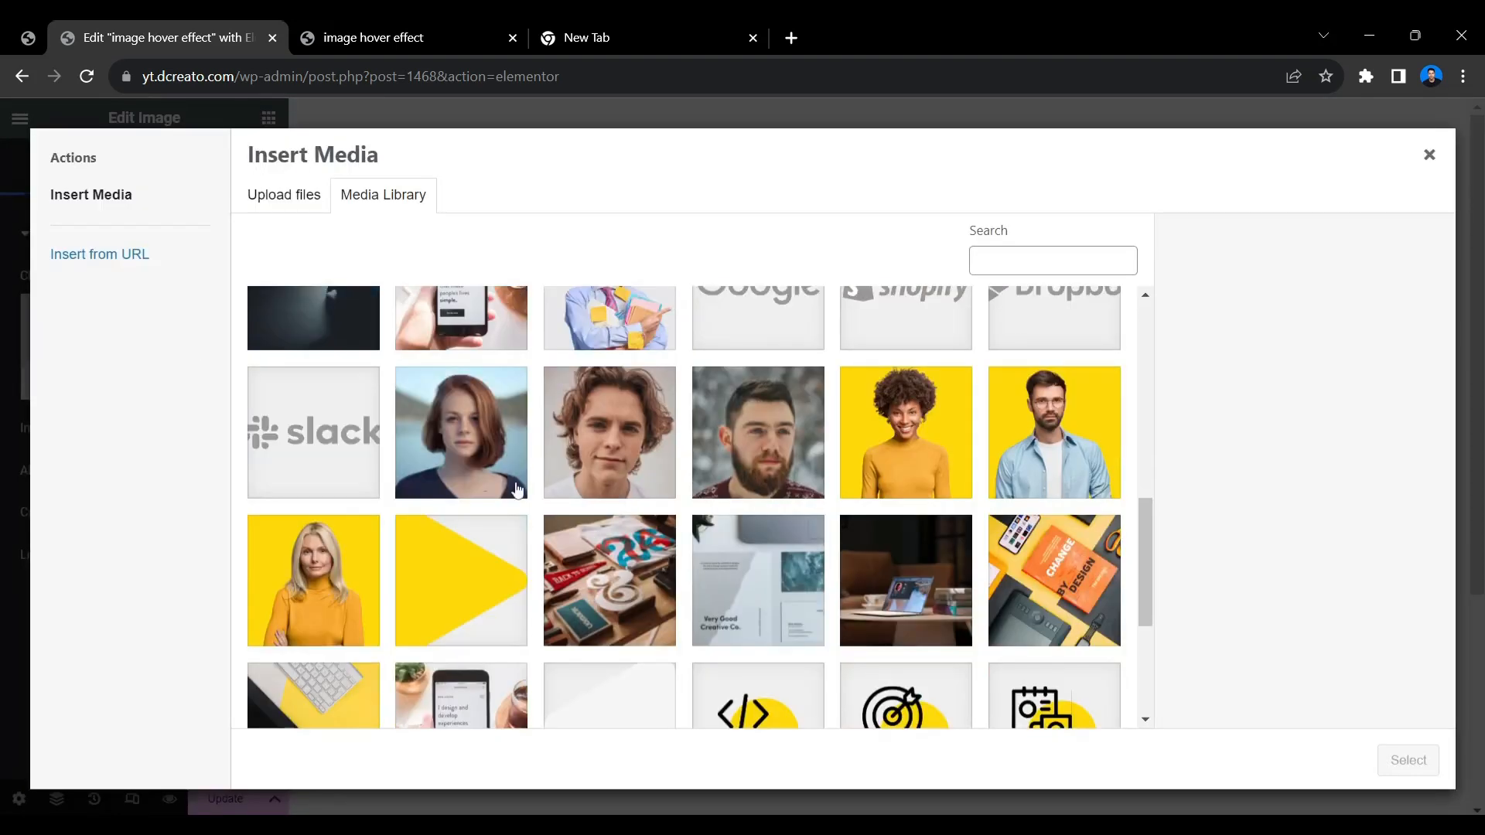
click(518, 489)
click(1408, 760)
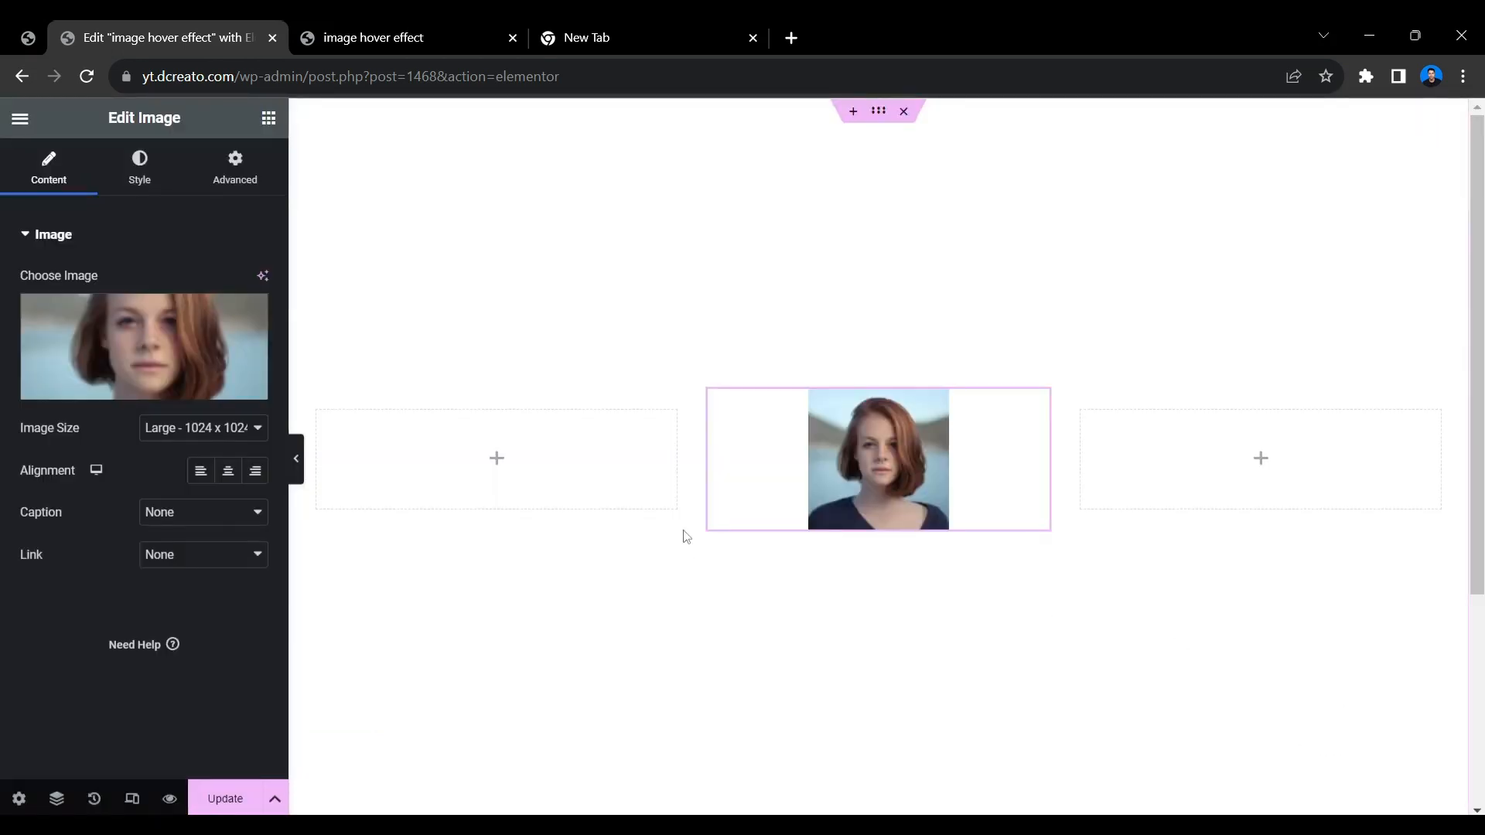
Give the image a 100% border radius on all corners and set its width to 15%.
click(141, 174)
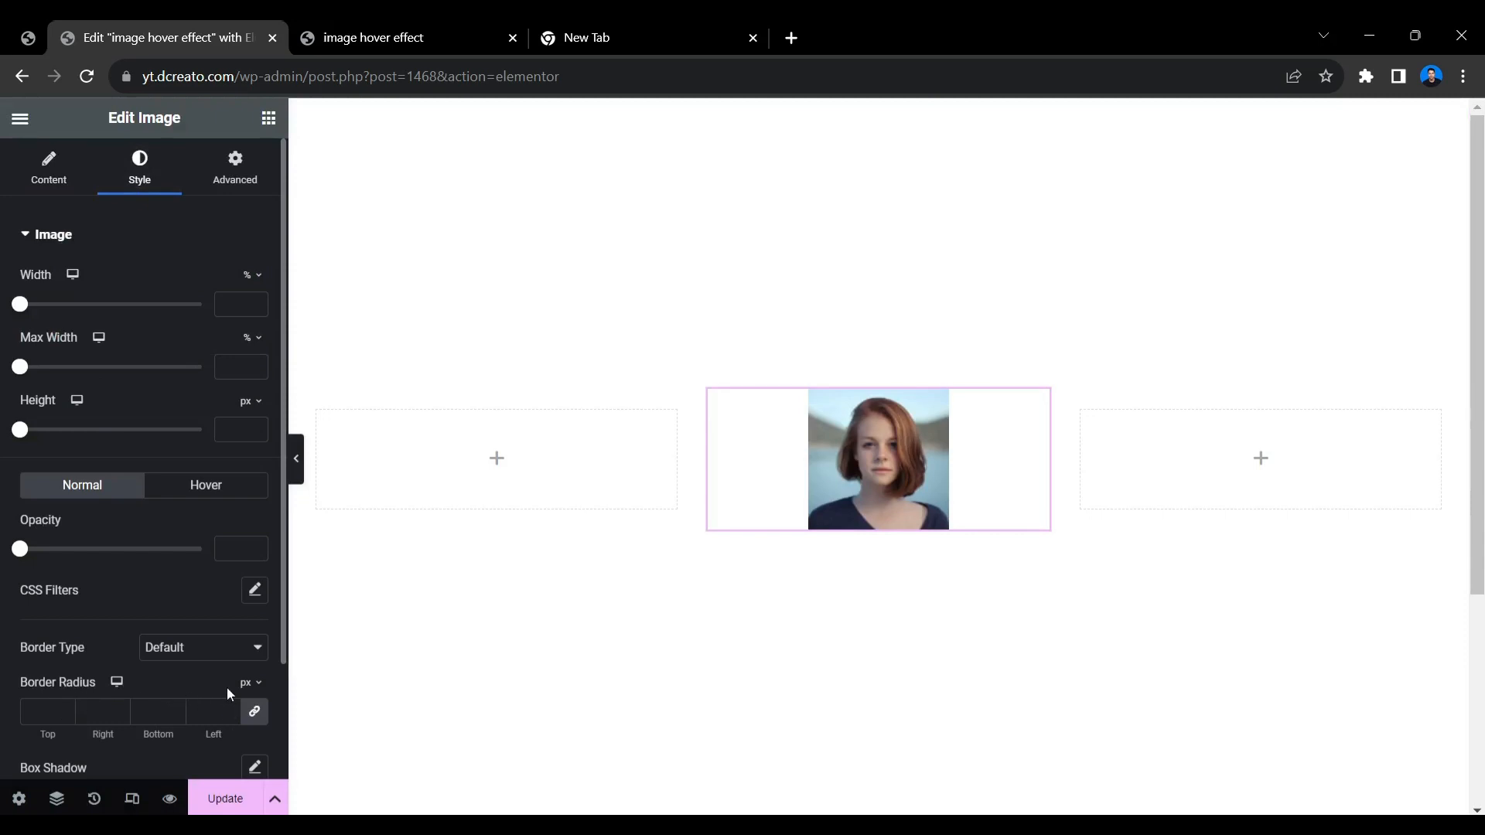
scroll(229, 681, down, 2)
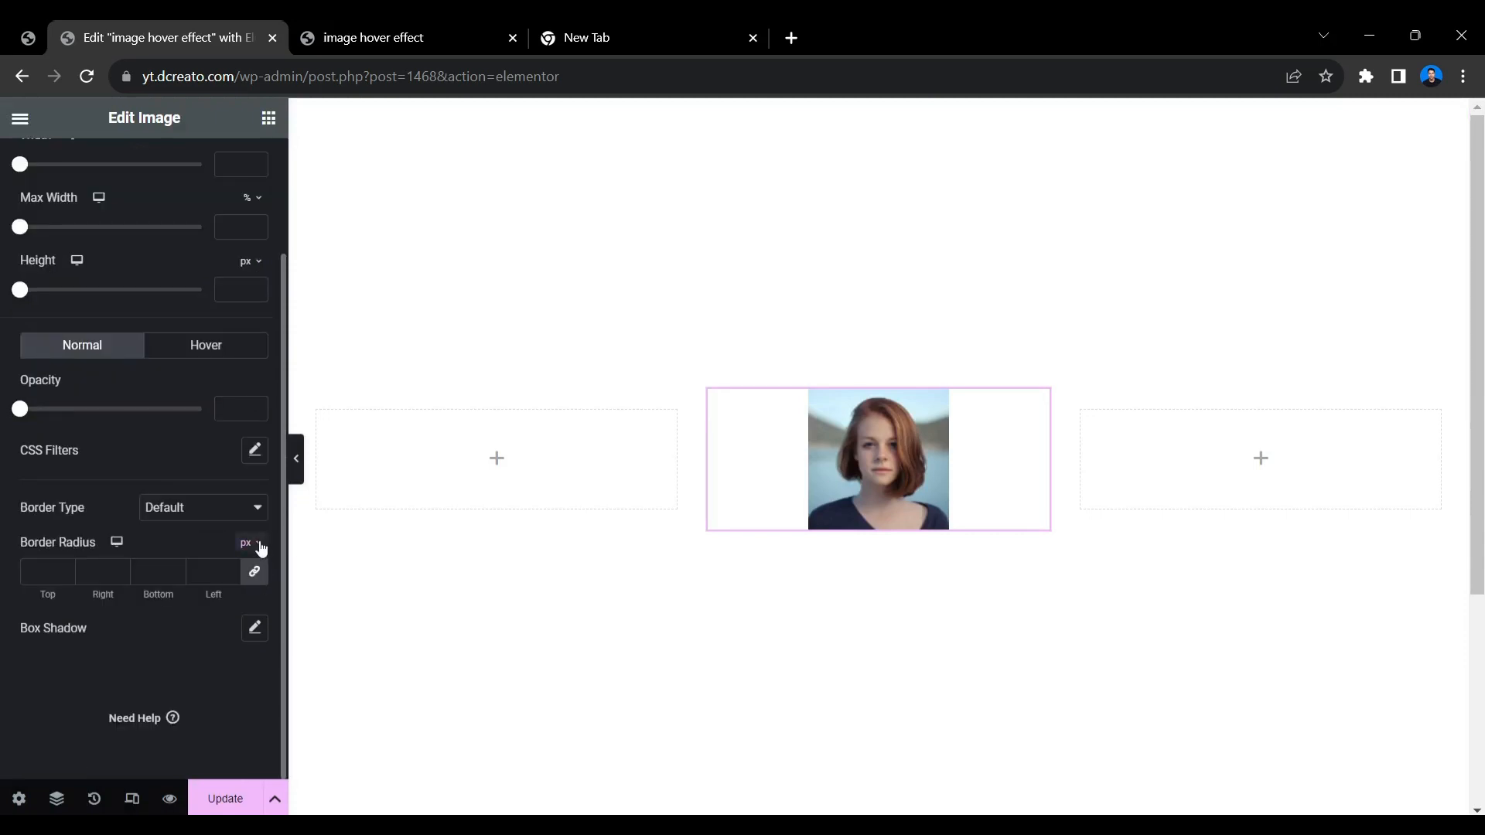
click(261, 547)
click(256, 573)
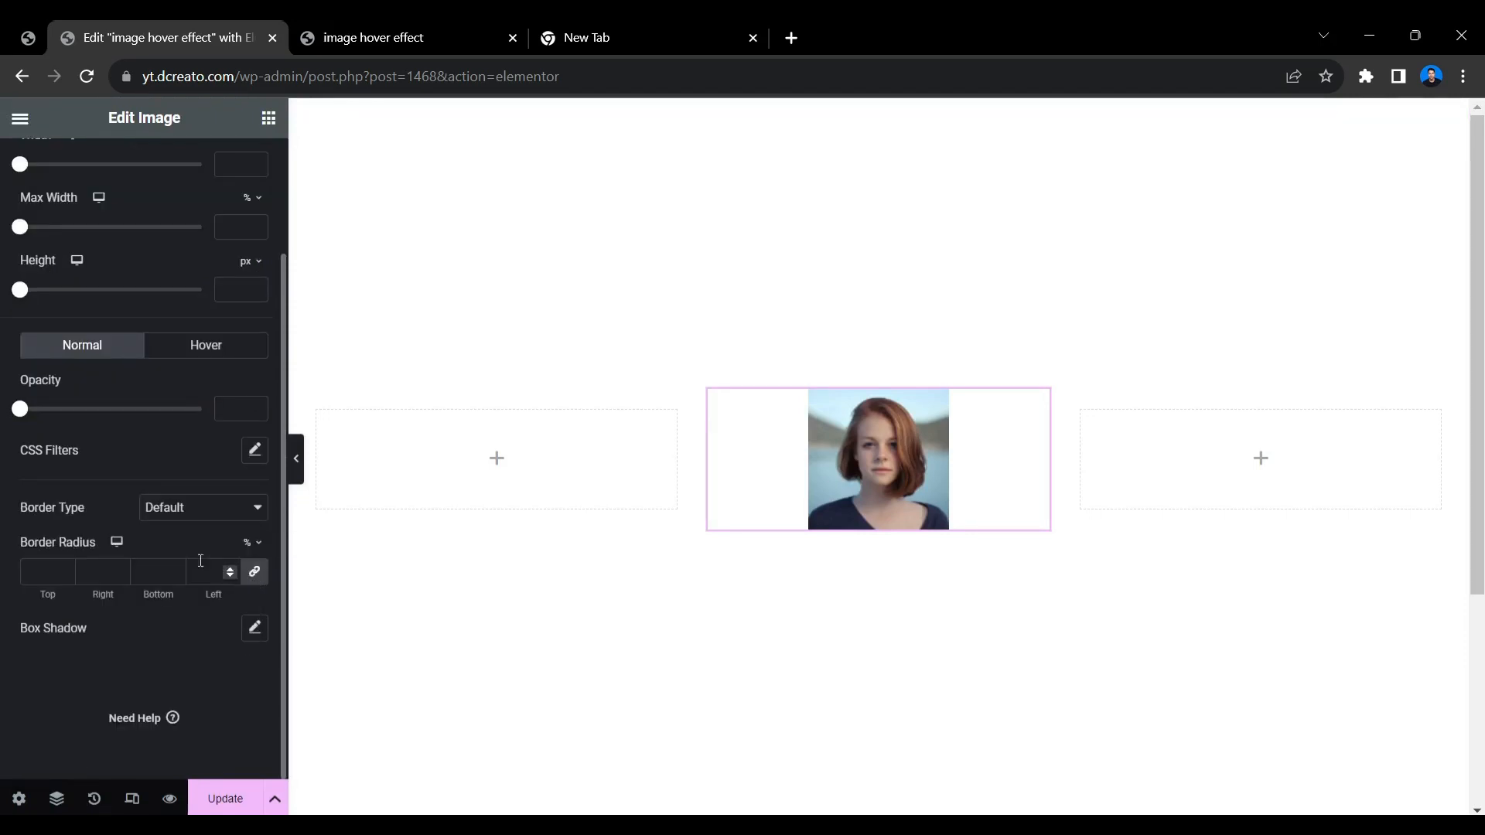
click(48, 569)
text(100)
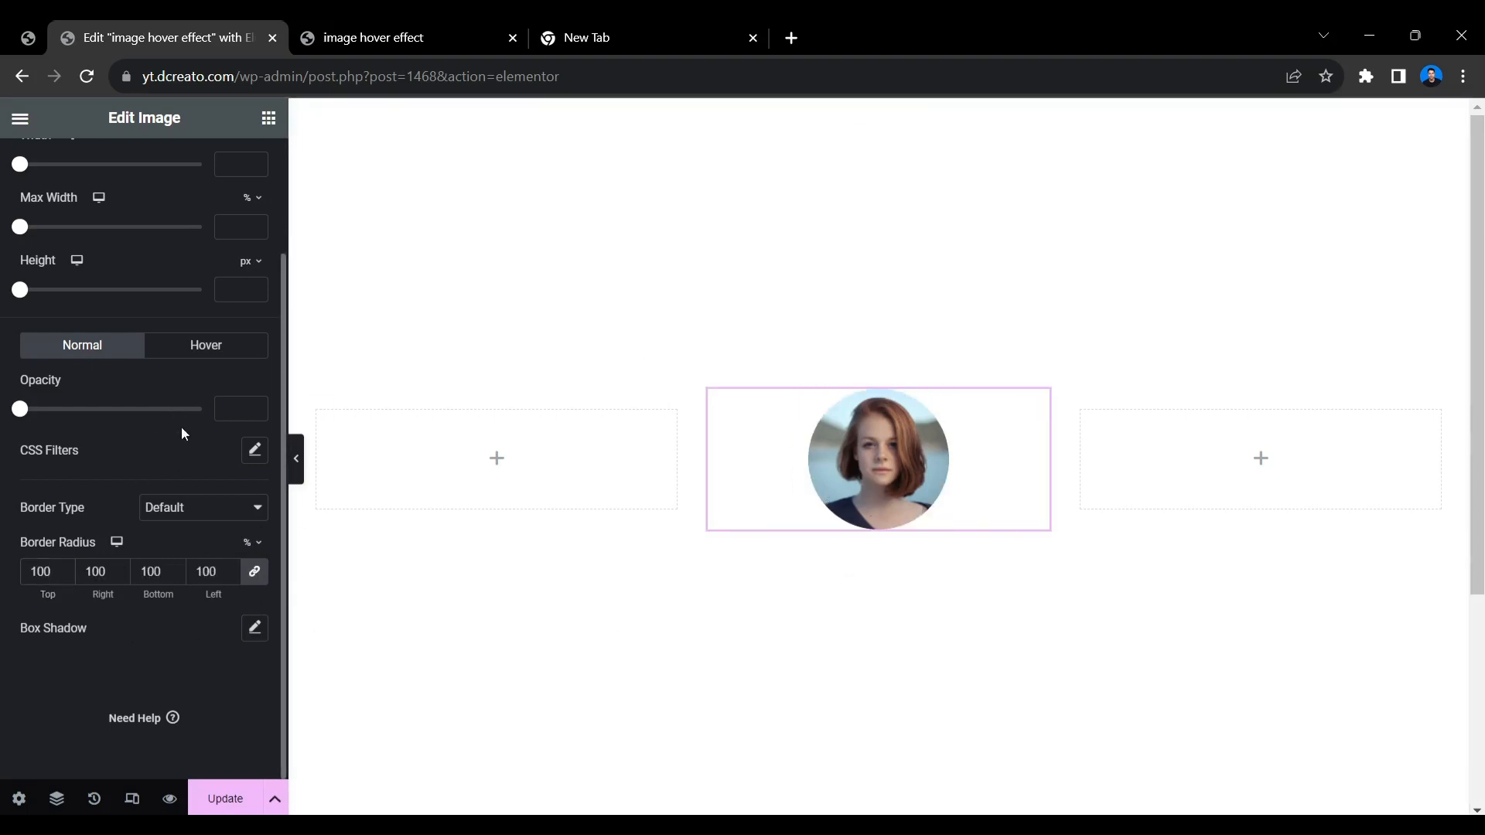
scroll(136, 372, up, 2)
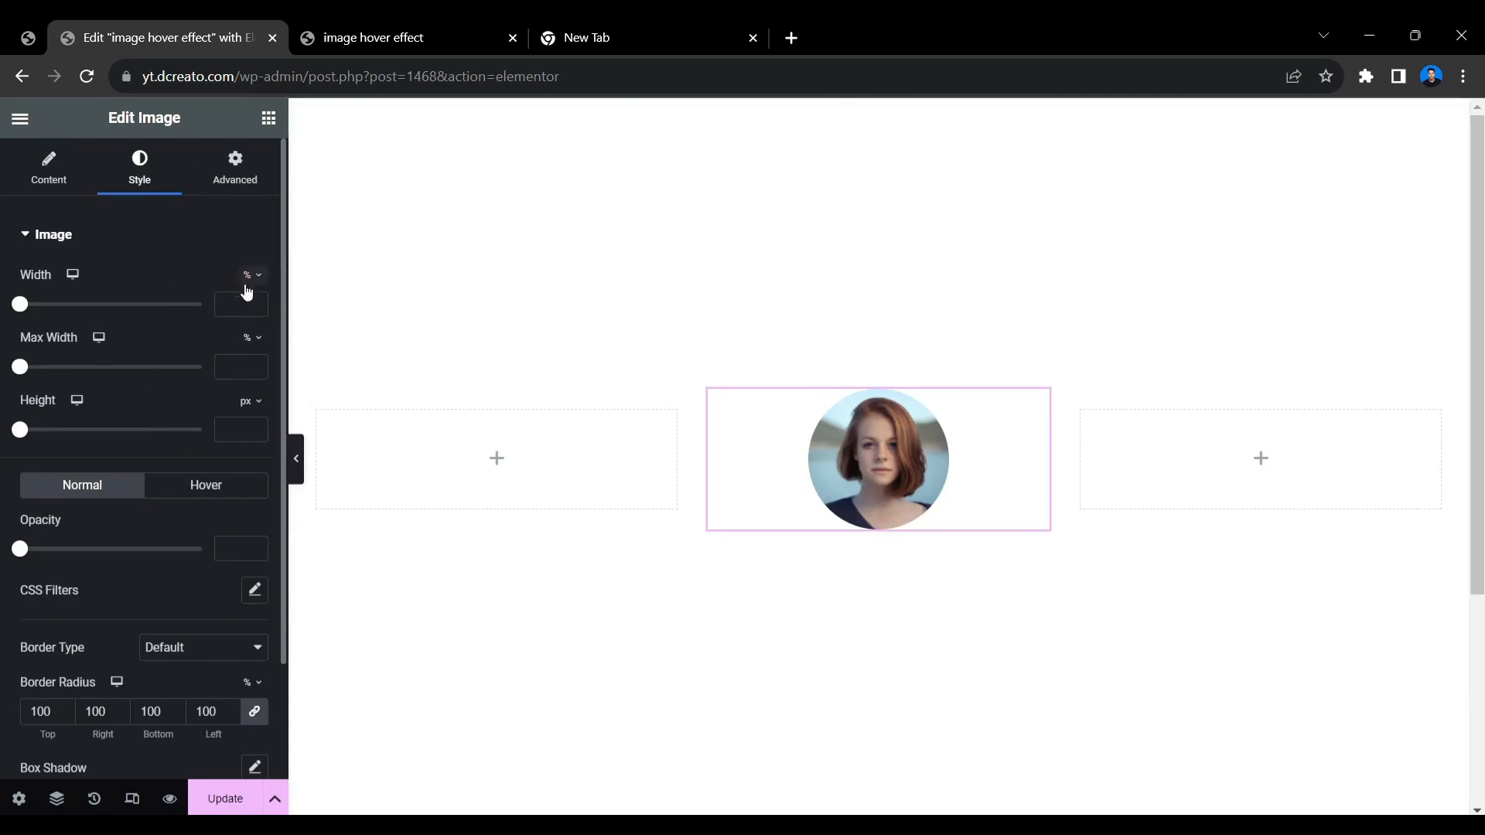
drag(19, 309, 45, 309)
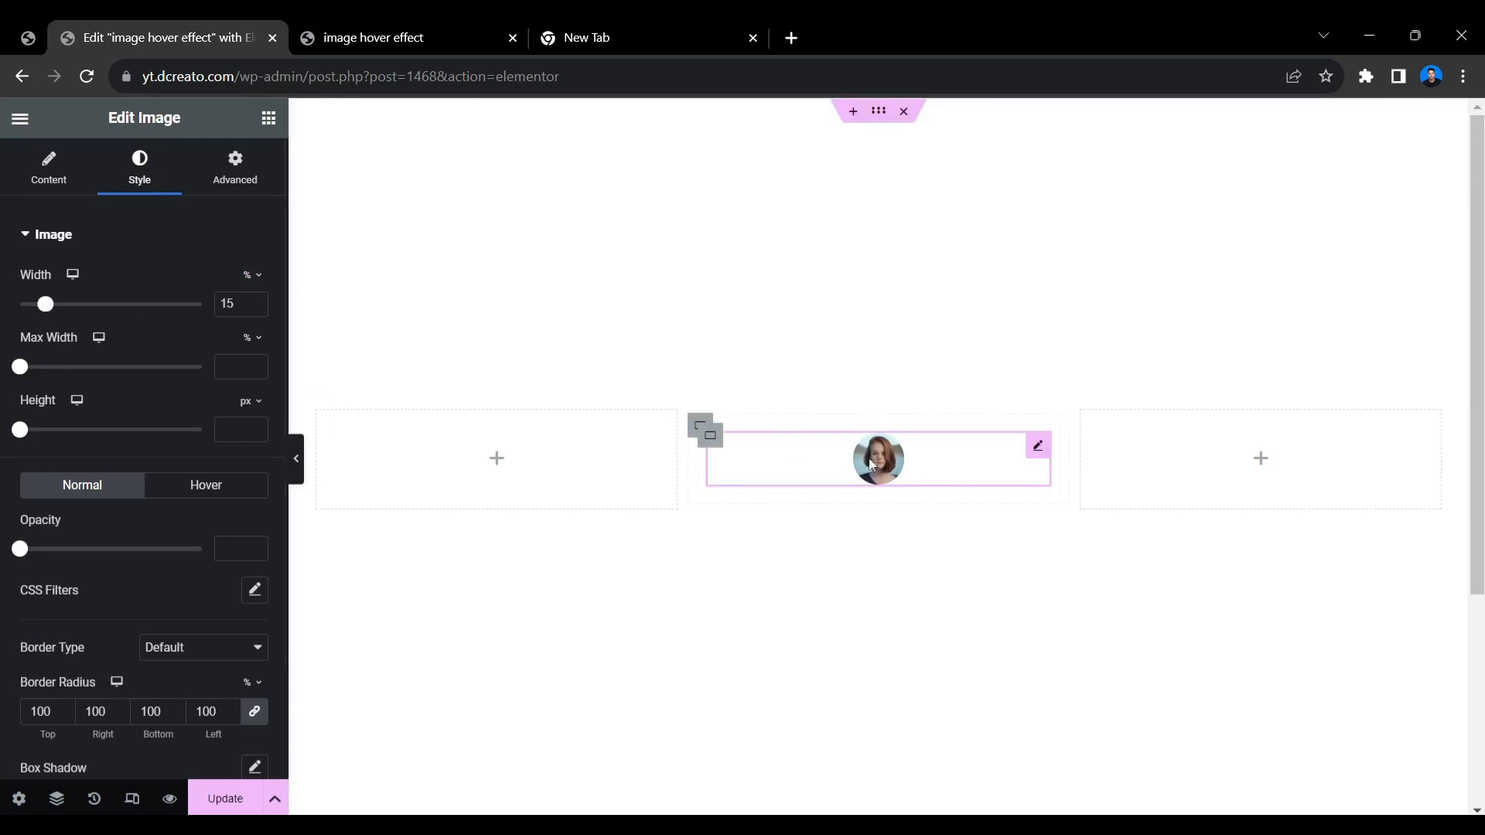
Add a solid border 2 px wide on all sides of the image.
scroll(150, 591, down, 2)
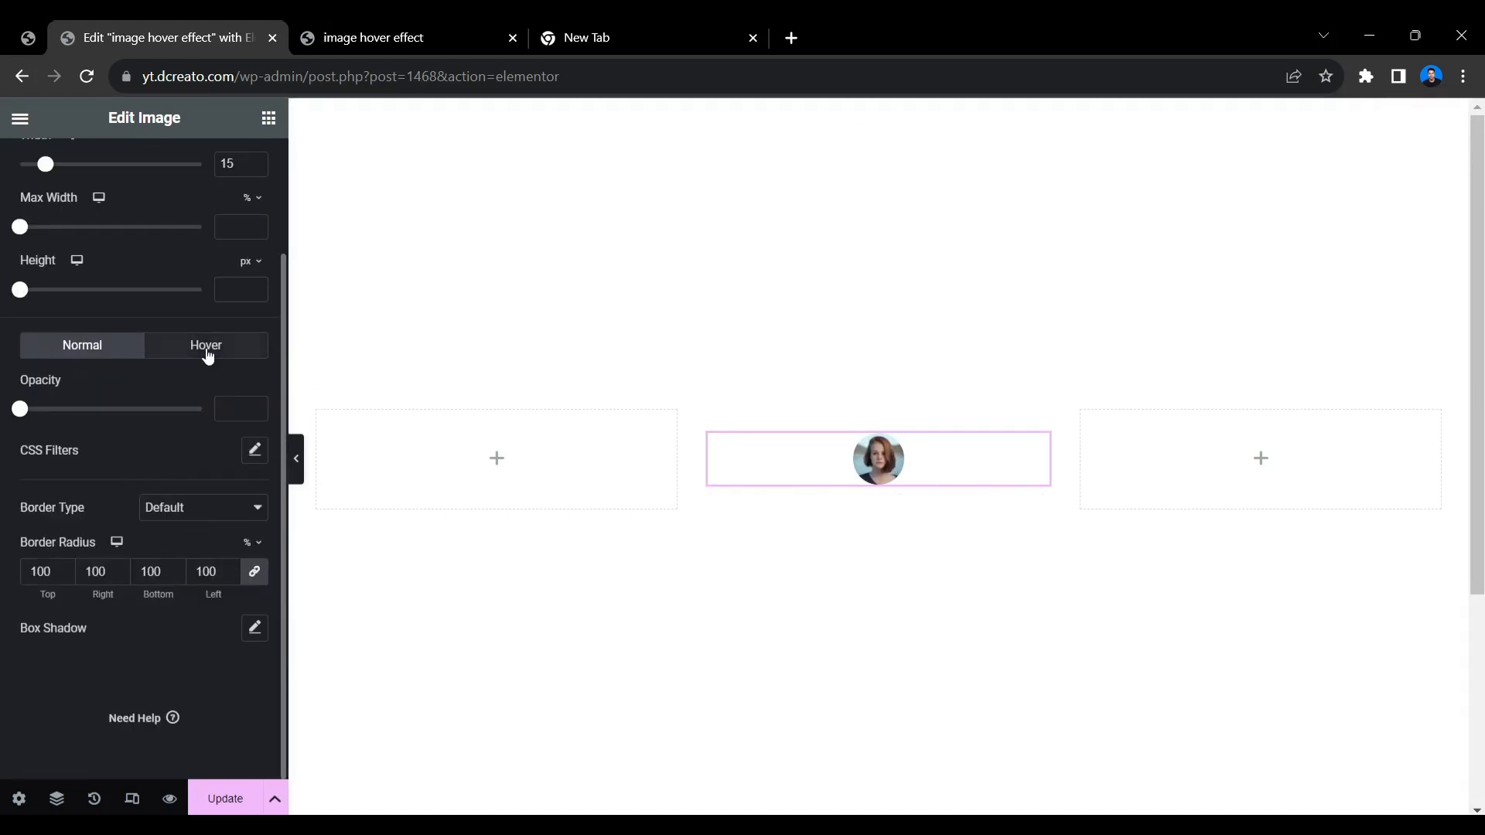
click(194, 509)
click(174, 553)
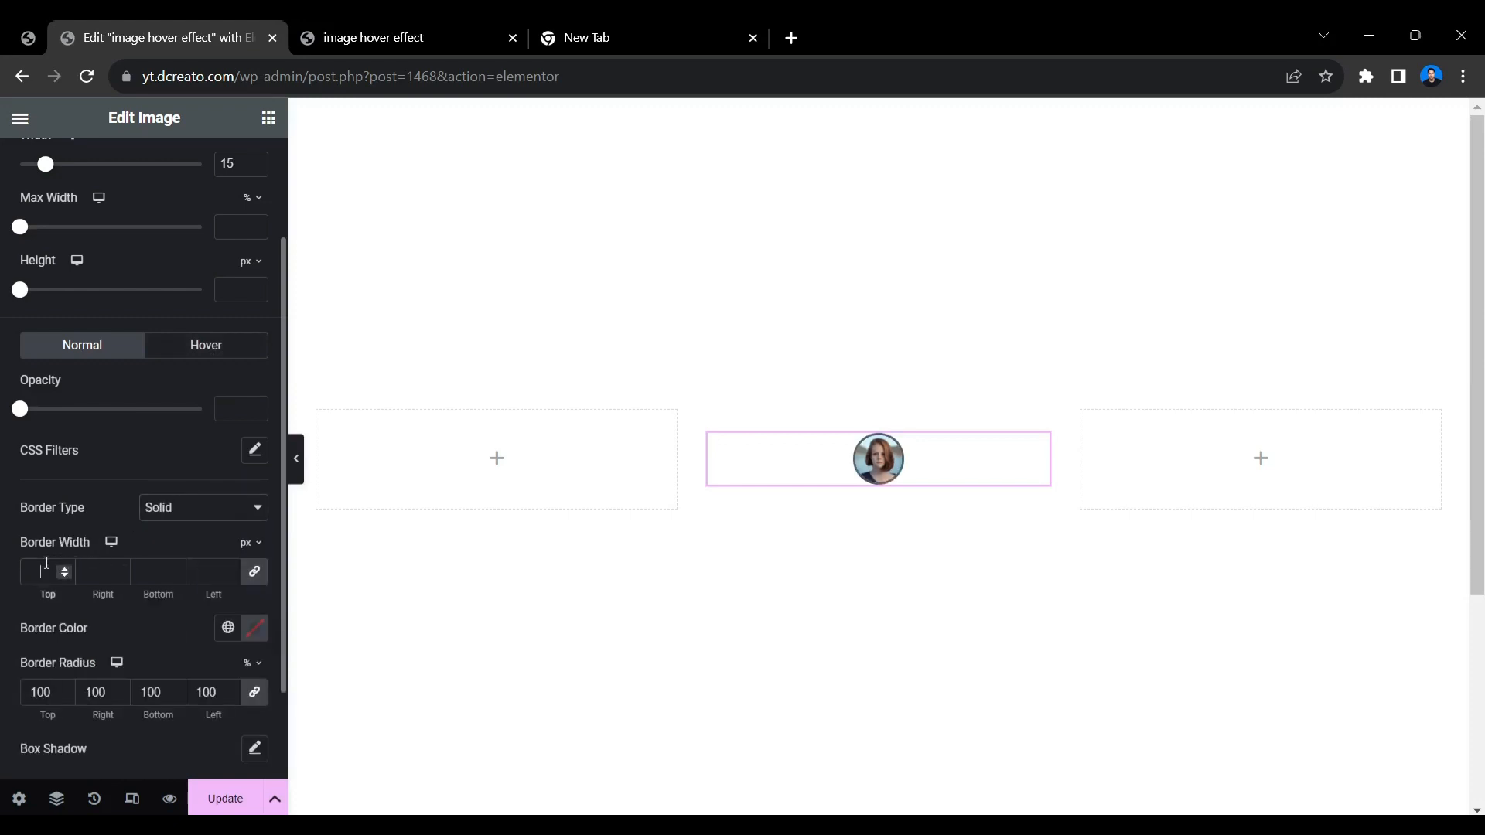
click(47, 570)
text(1)
click(65, 569)
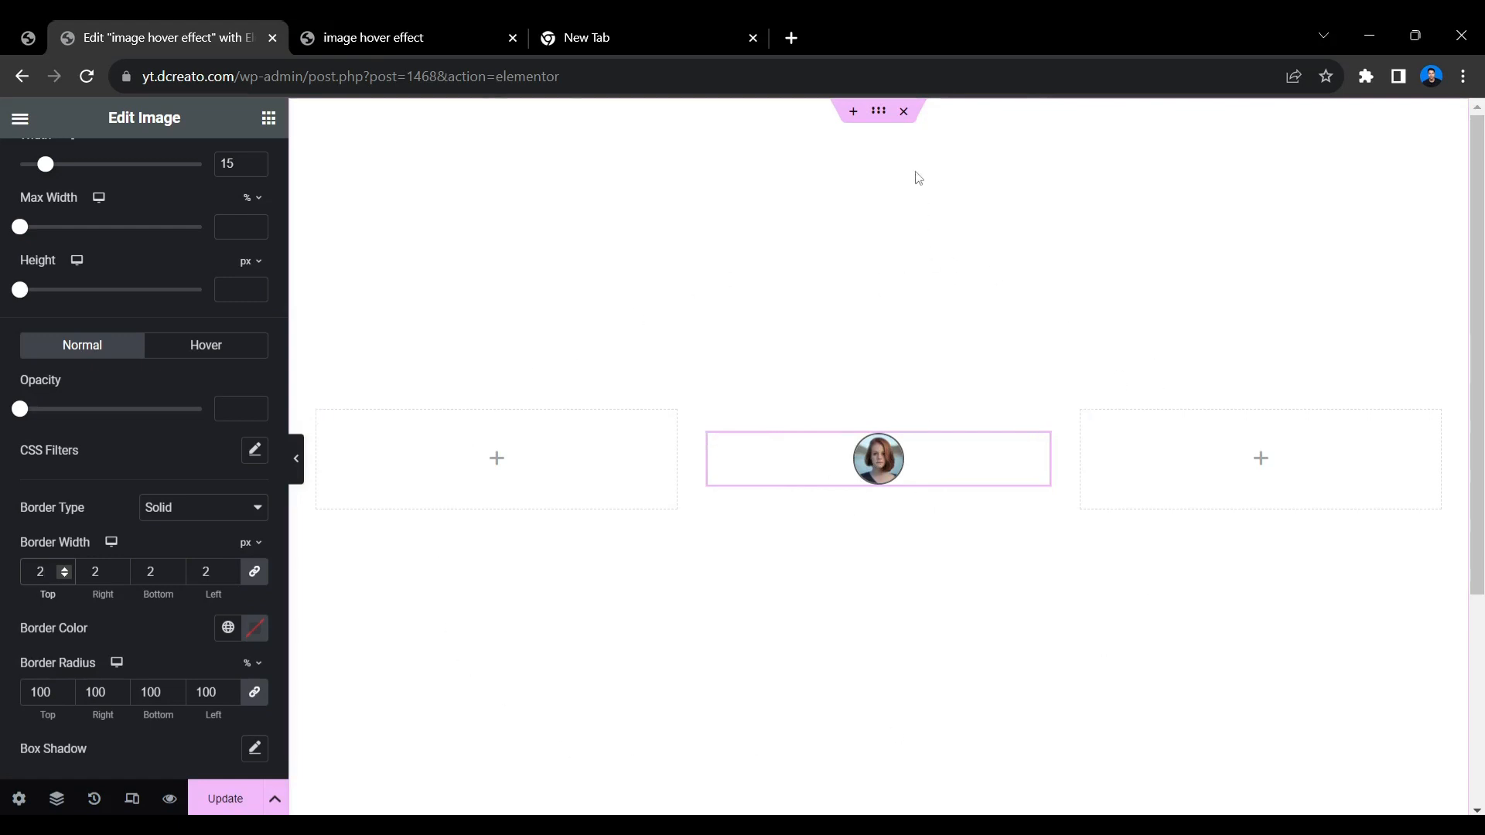
Set the parent container's classic background color to the bright blue #0091FF.
click(886, 124)
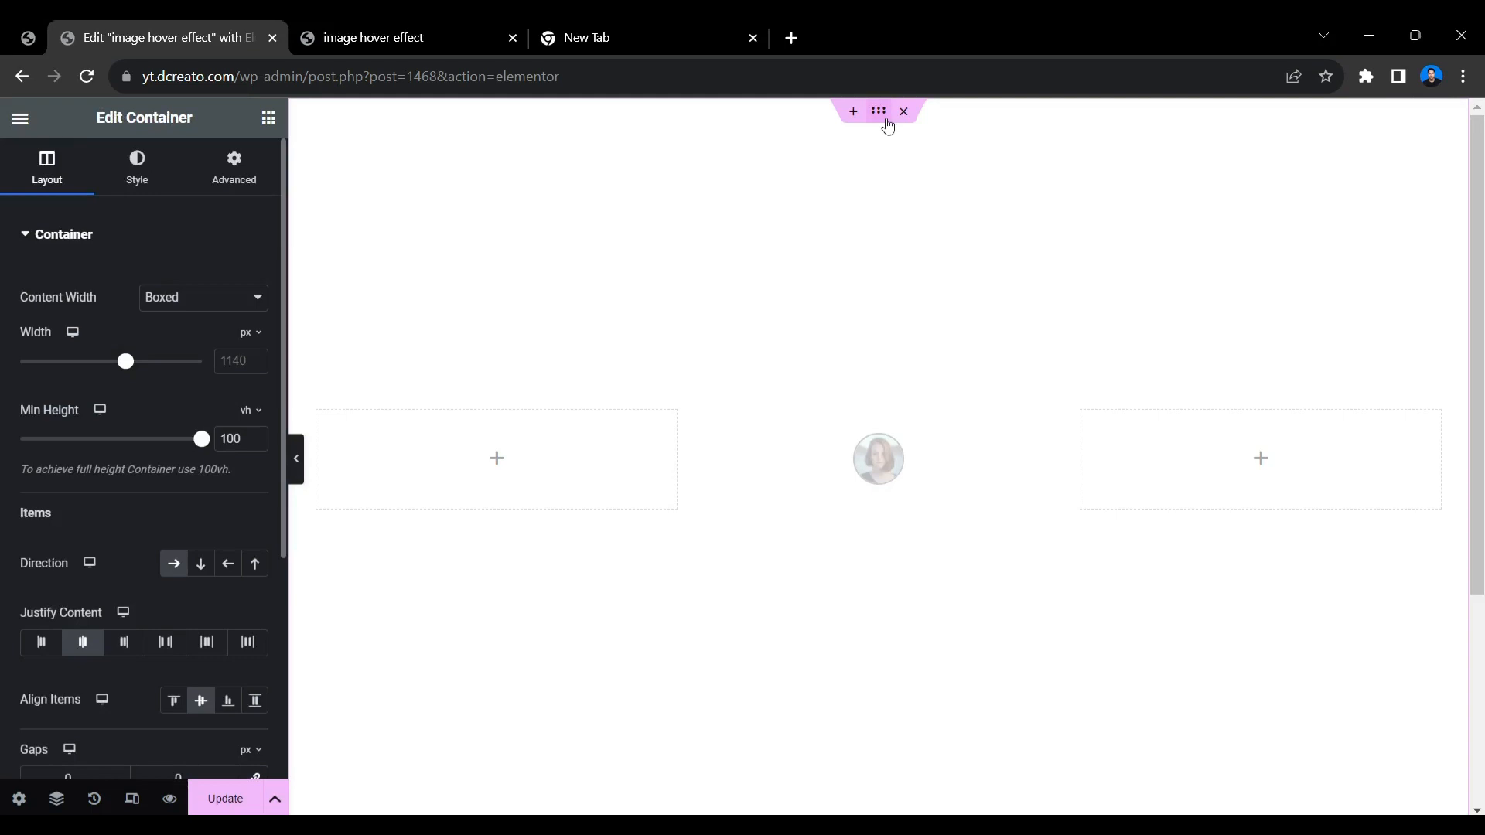
click(112, 174)
click(169, 326)
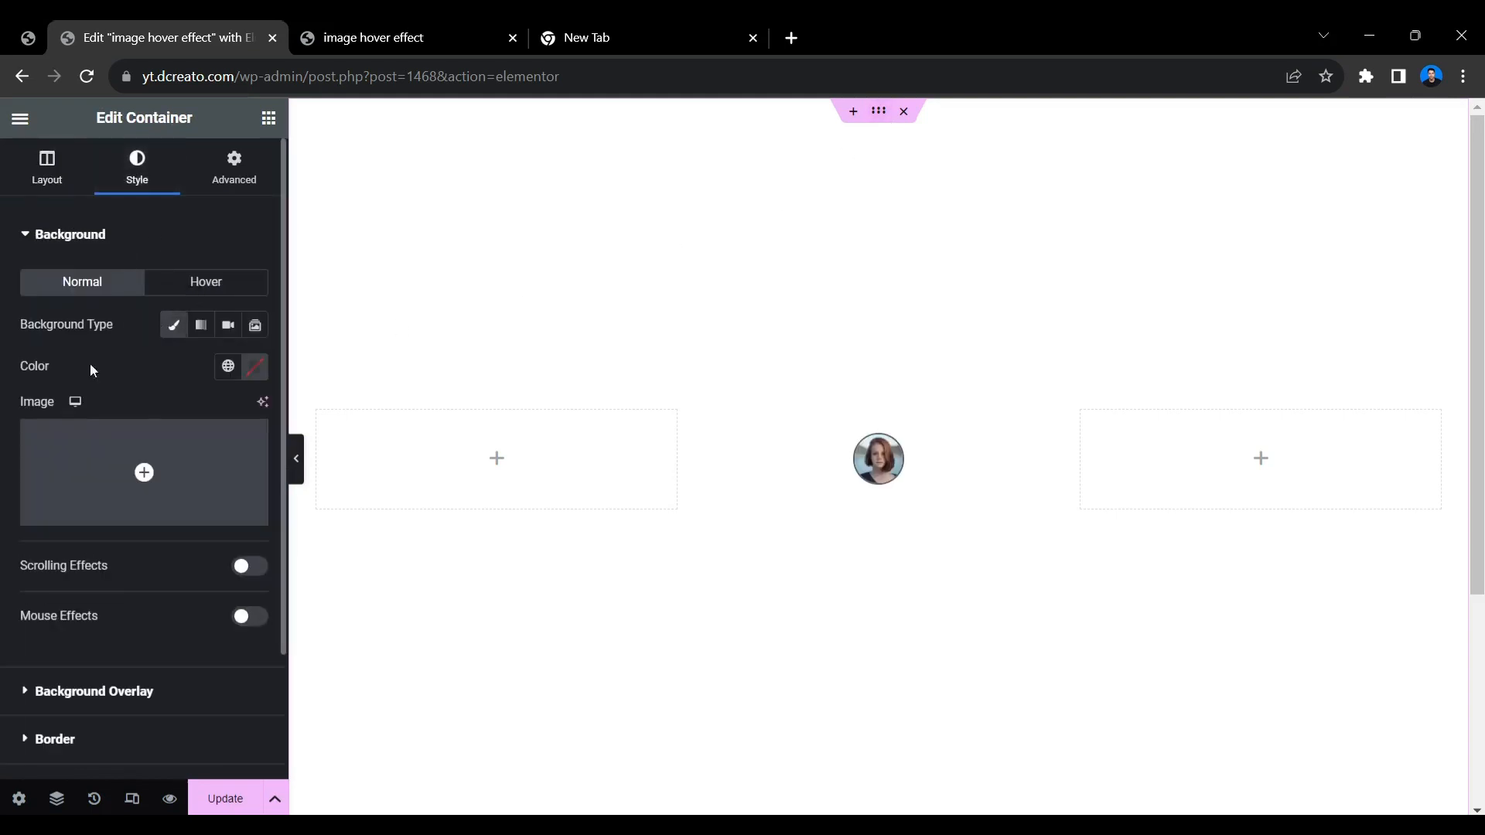
click(259, 365)
drag(237, 612, 271, 611)
drag(289, 520, 187, 360)
click(255, 367)
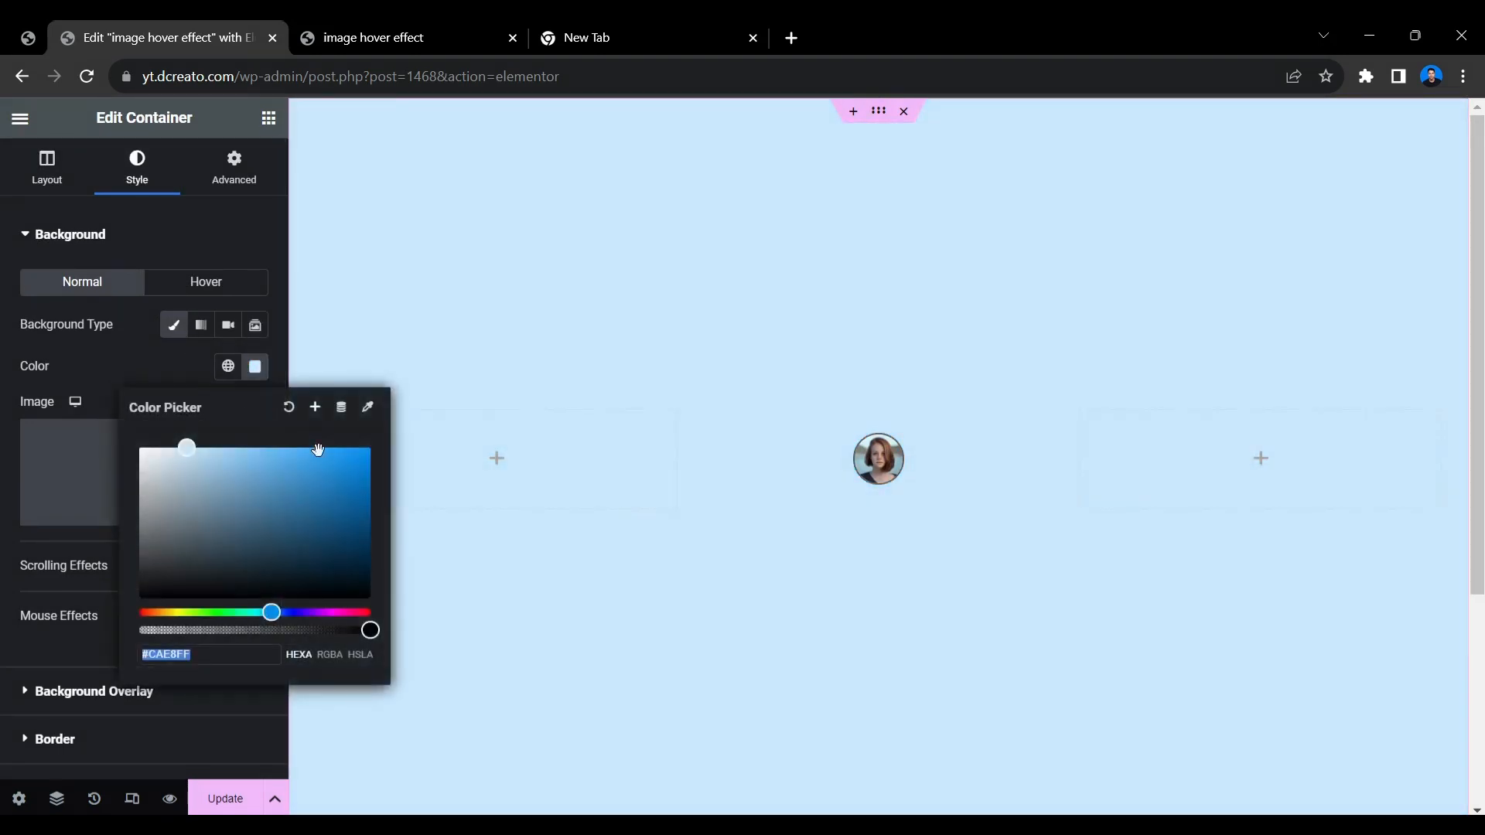
drag(187, 447, 388, 449)
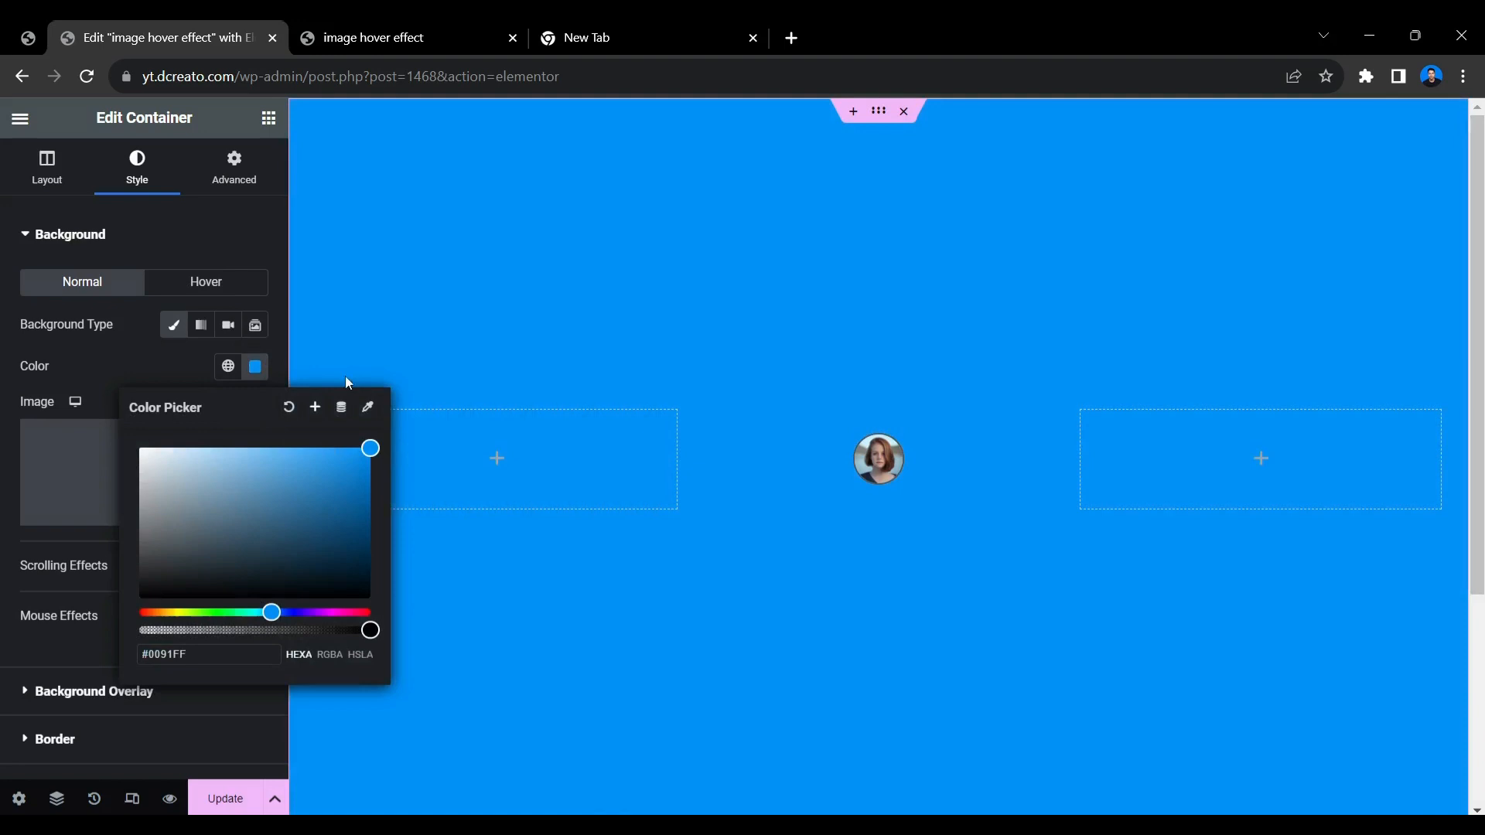
click(206, 360)
Set the portrait image's border color to white, #FFFFFF.
click(926, 449)
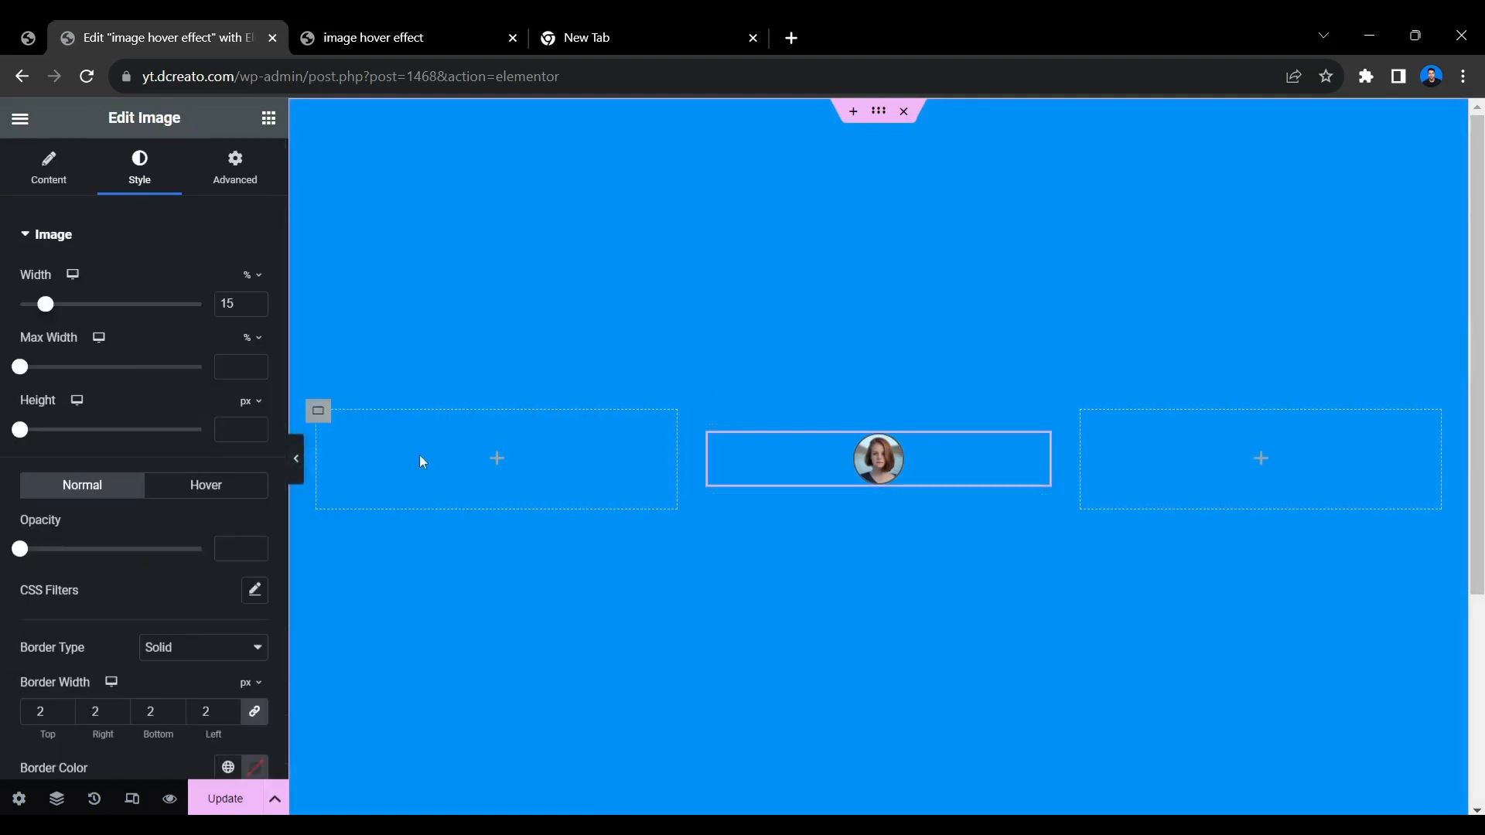
scroll(128, 592, down, 3)
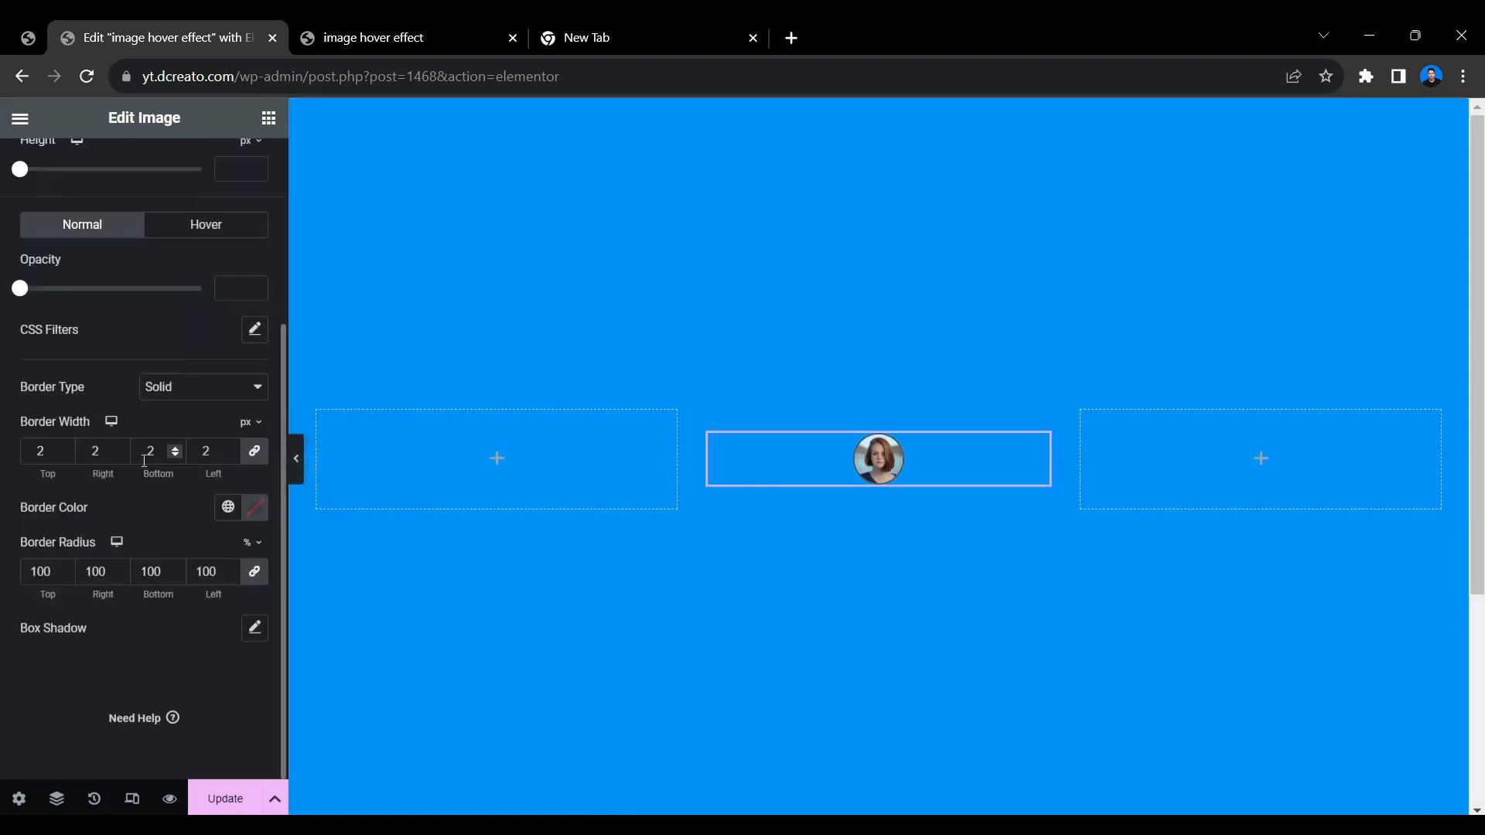
click(258, 511)
drag(151, 259, 132, 225)
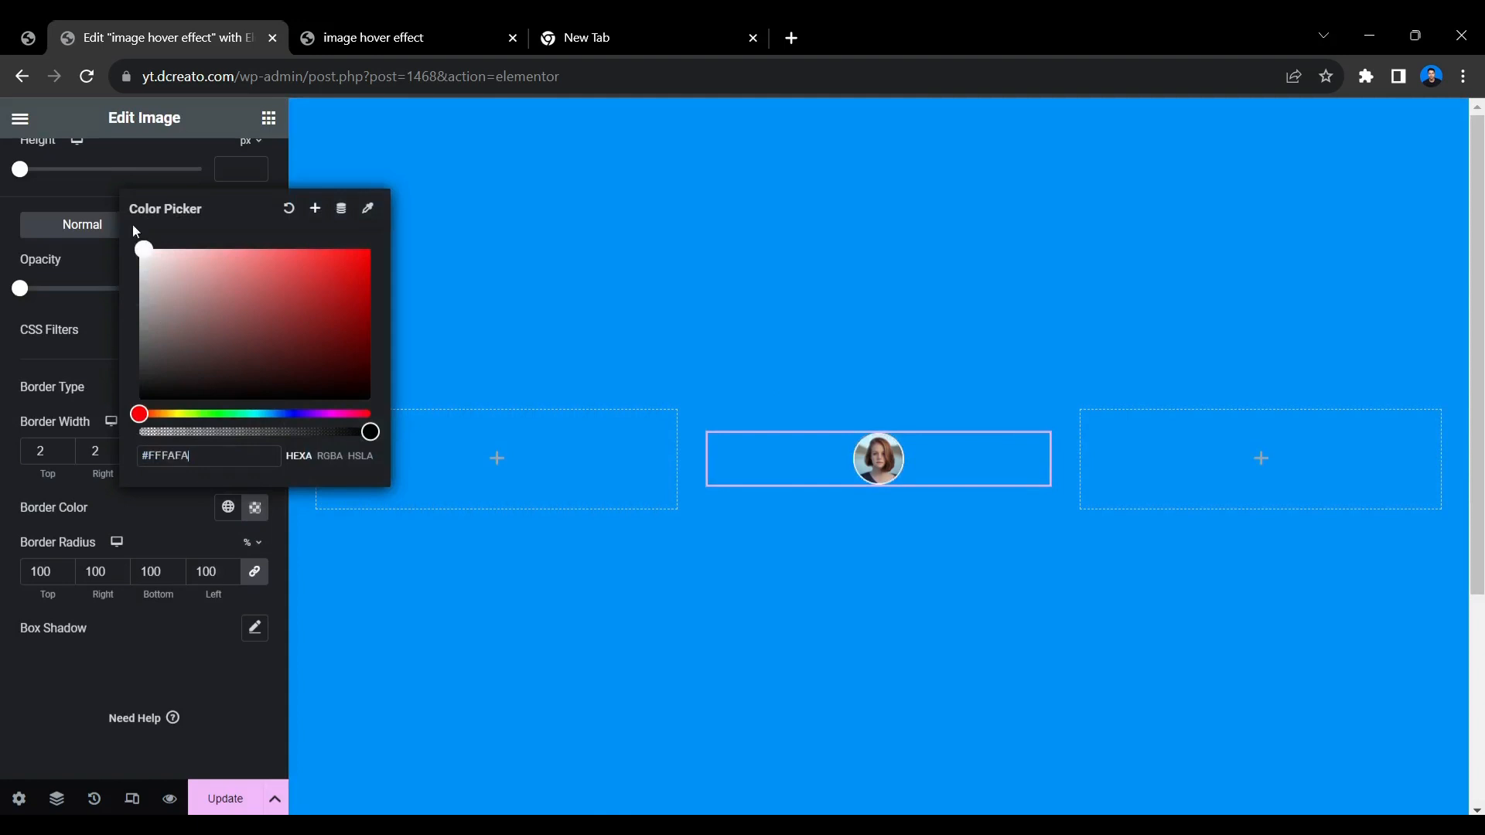
click(150, 510)
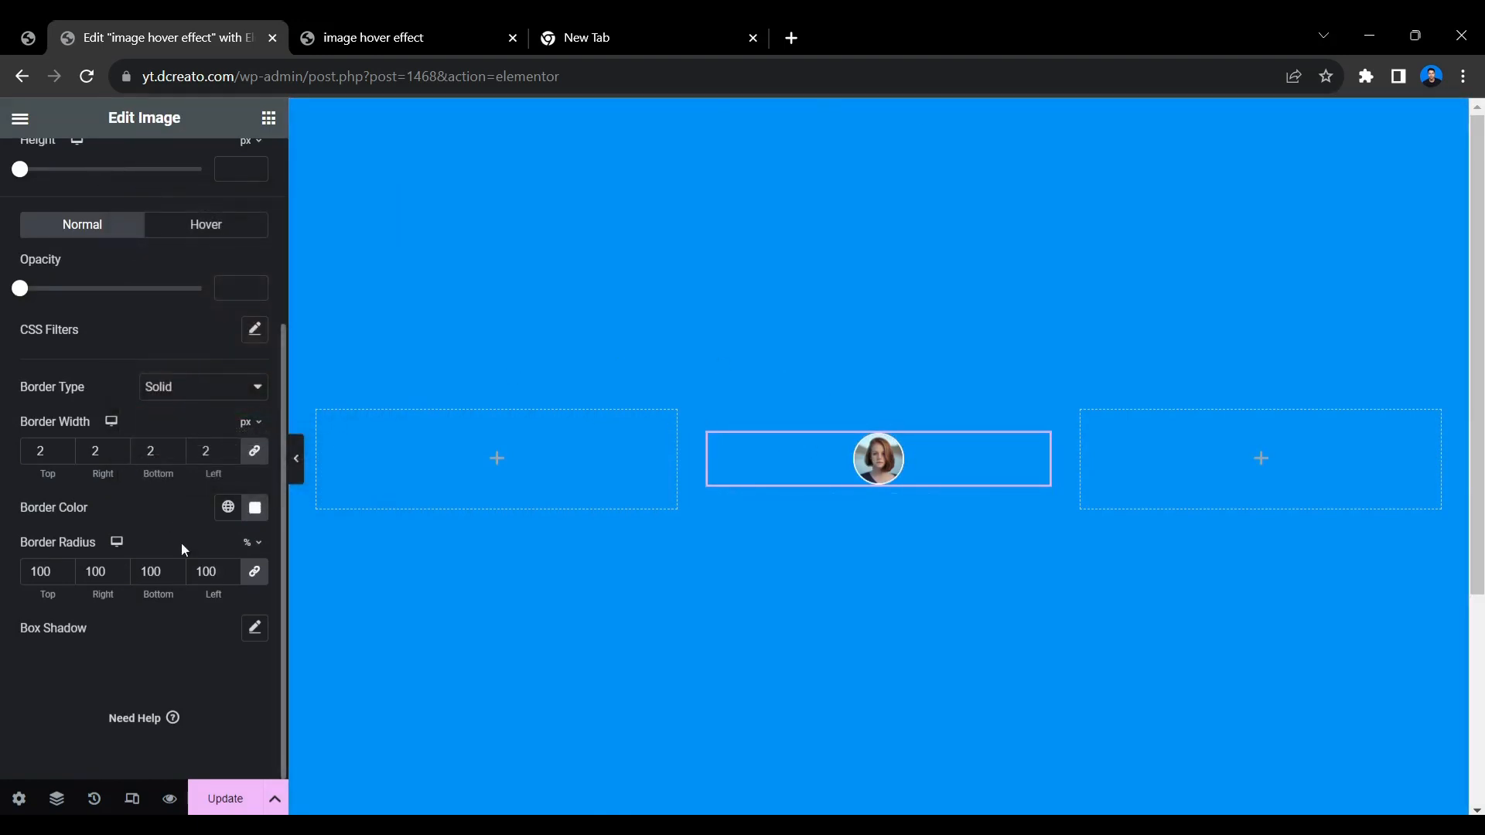
Add a box shadow to the image with vertical offset 10, blur 20 and spread 5.
click(256, 630)
scroll(241, 611, down, 2)
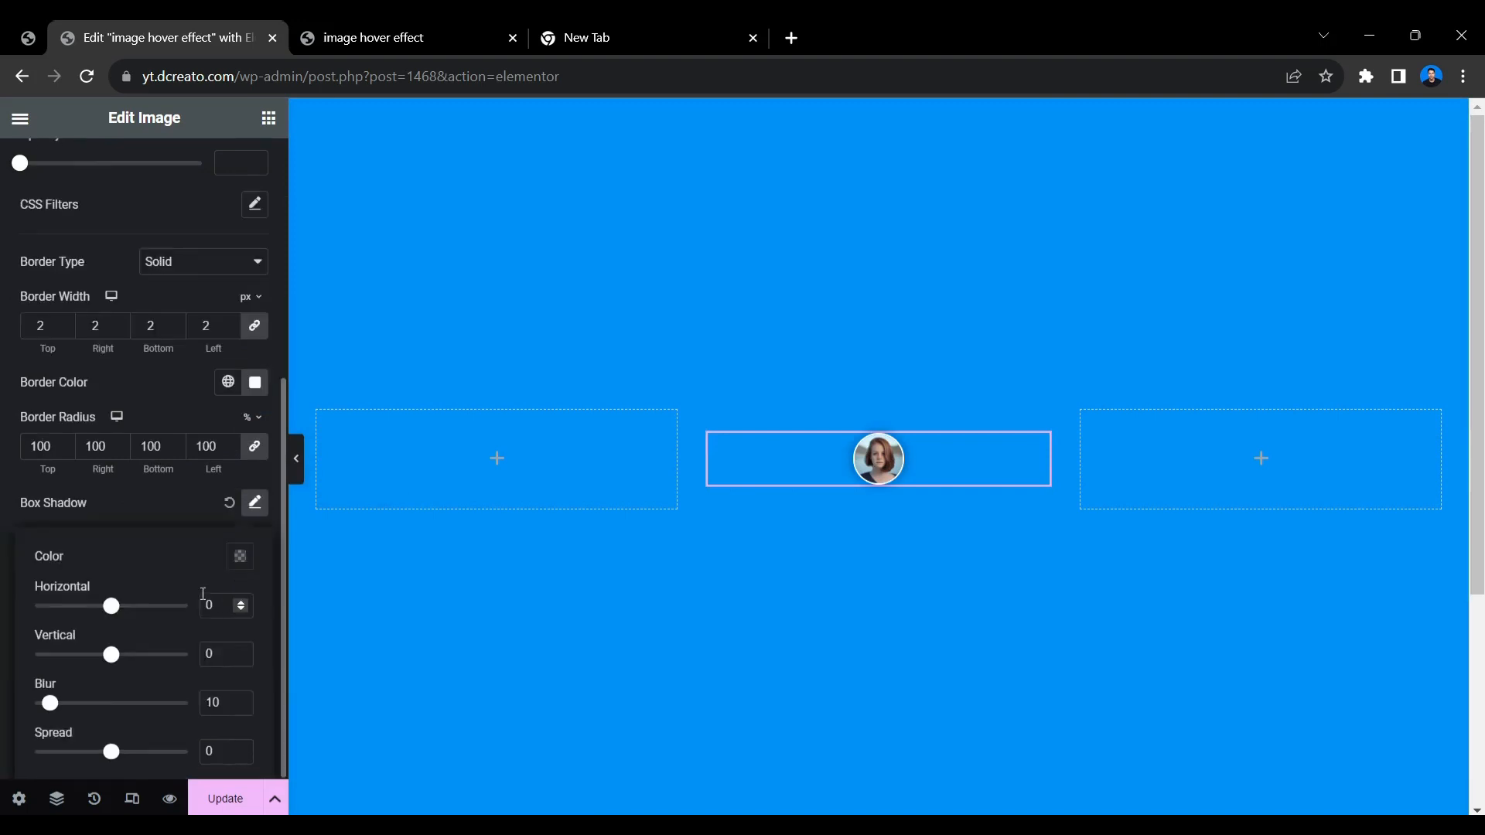
click(208, 655)
text(1)
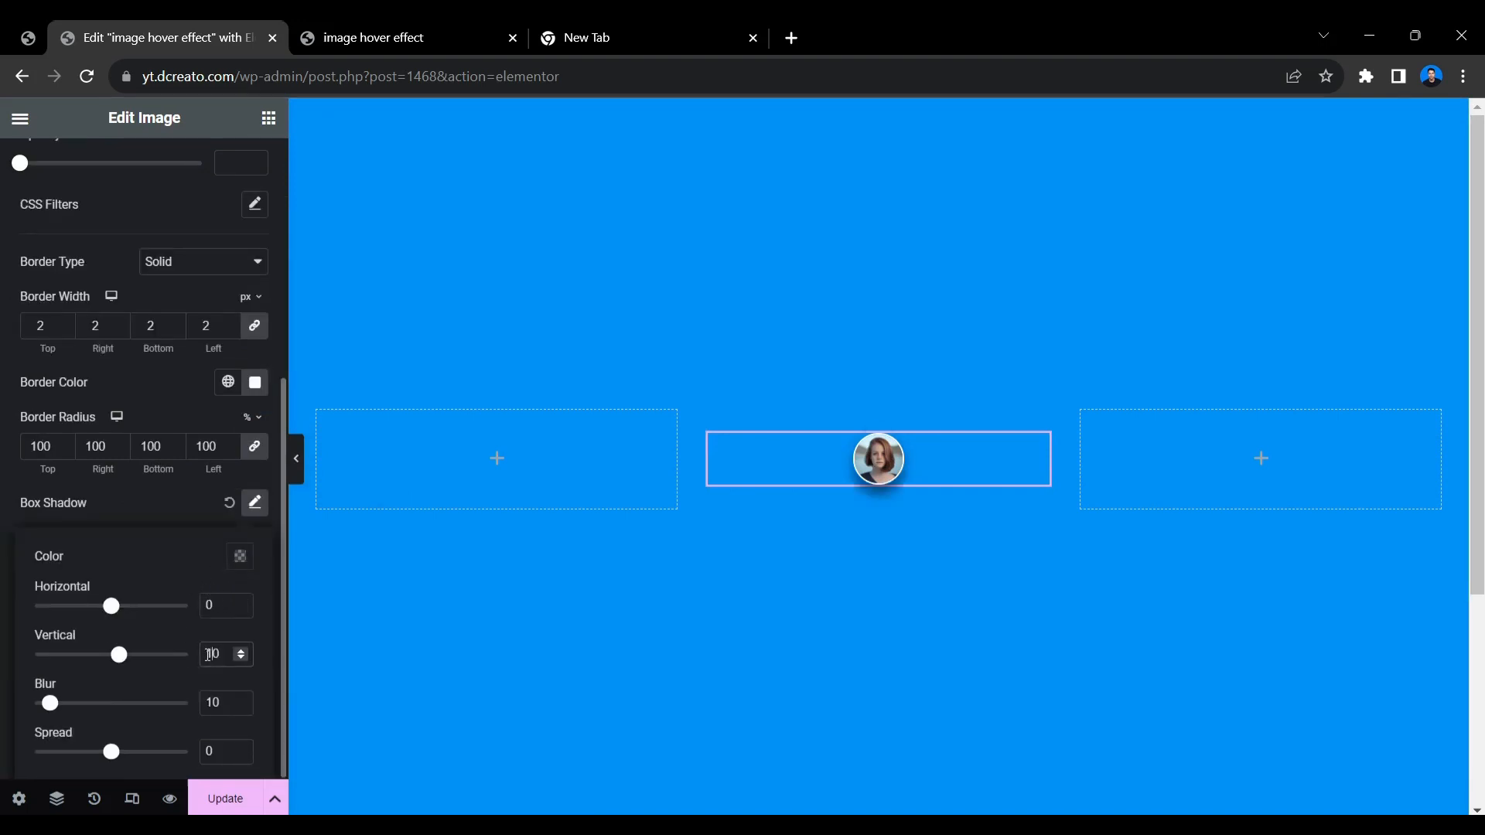
click(213, 704)
key(BackSpace)
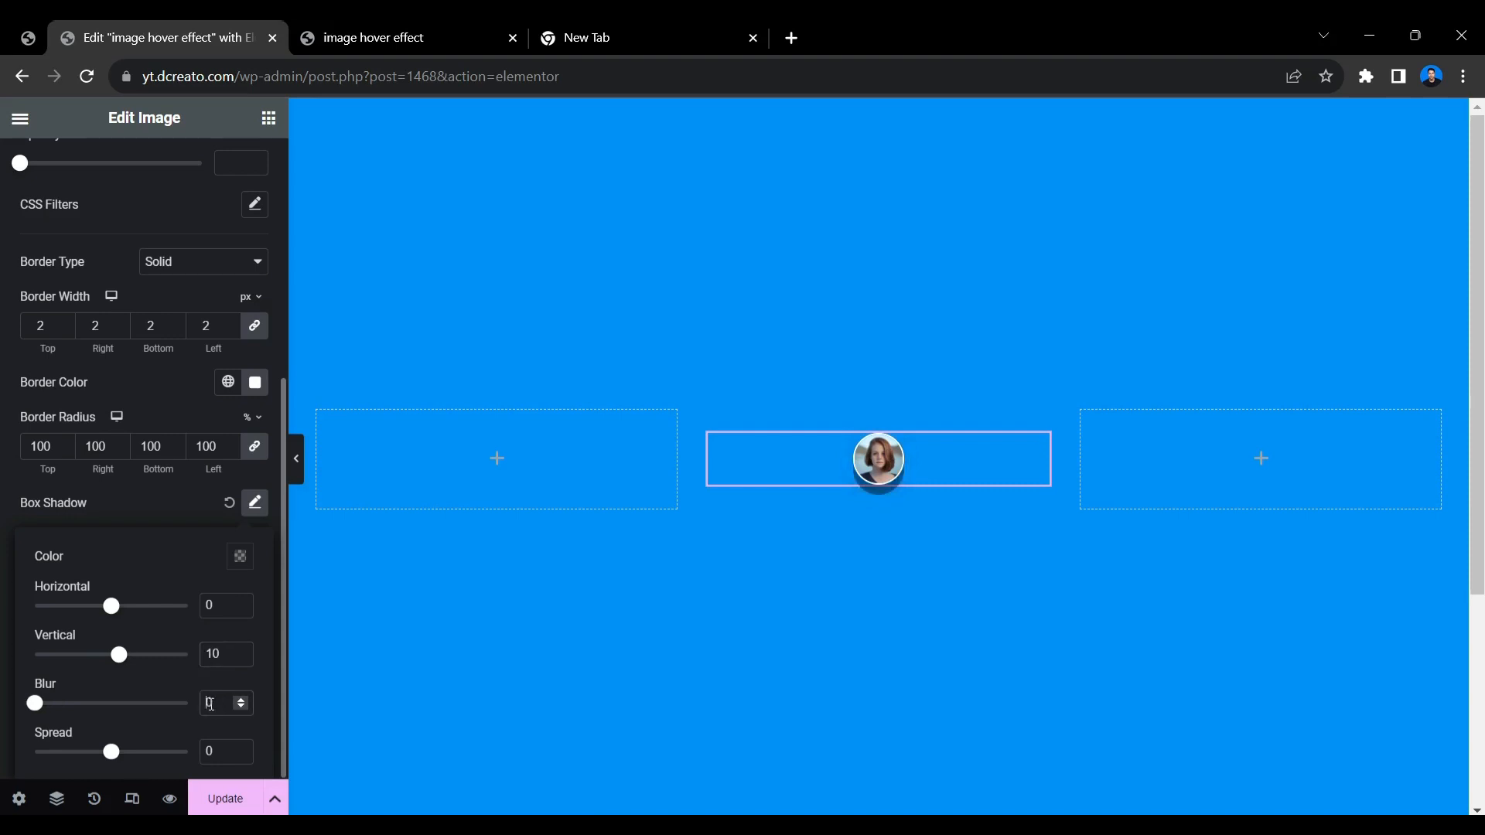
text(2)
click(210, 753)
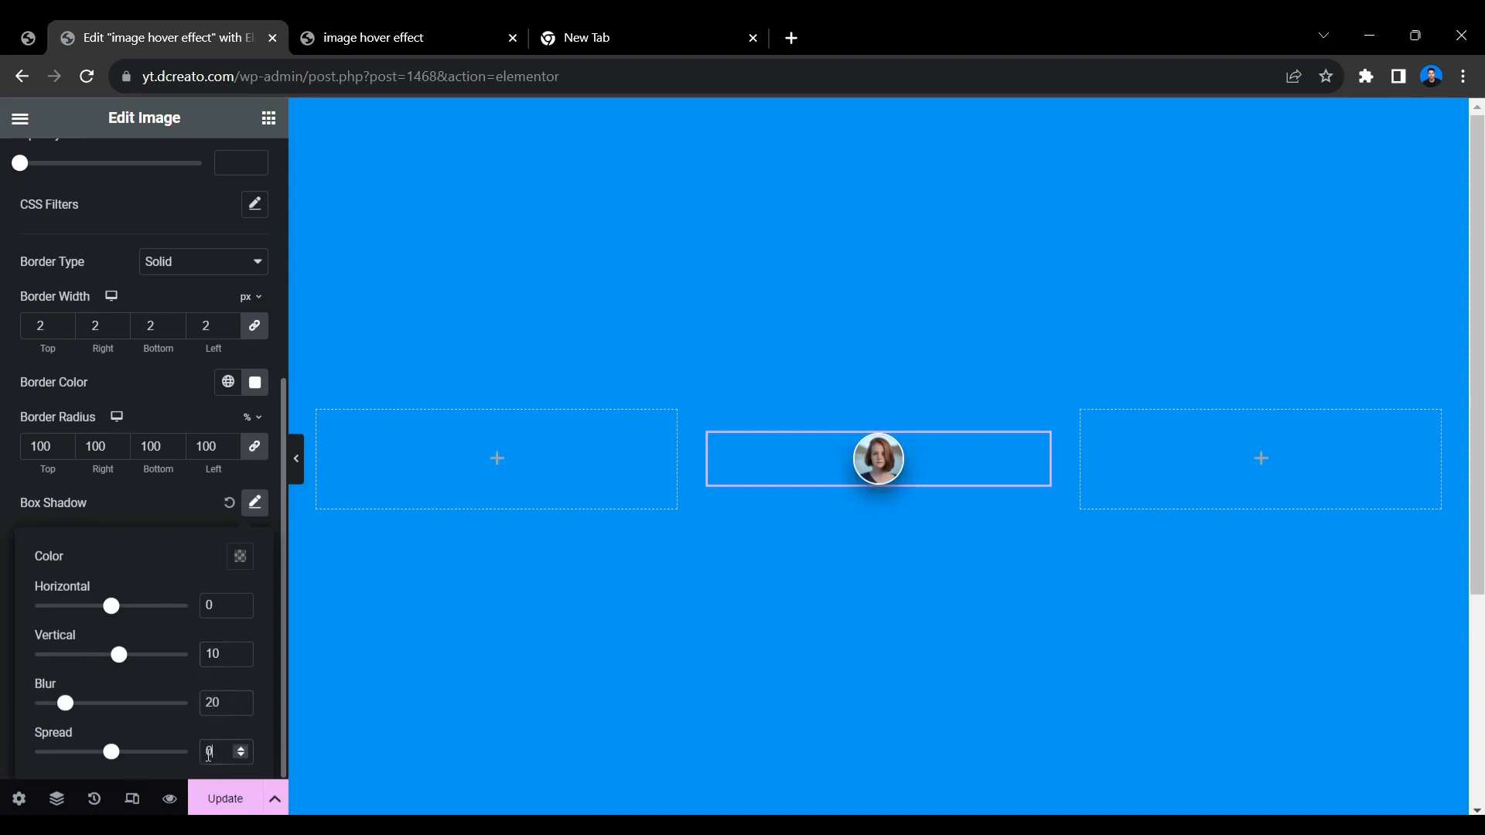
text(5)
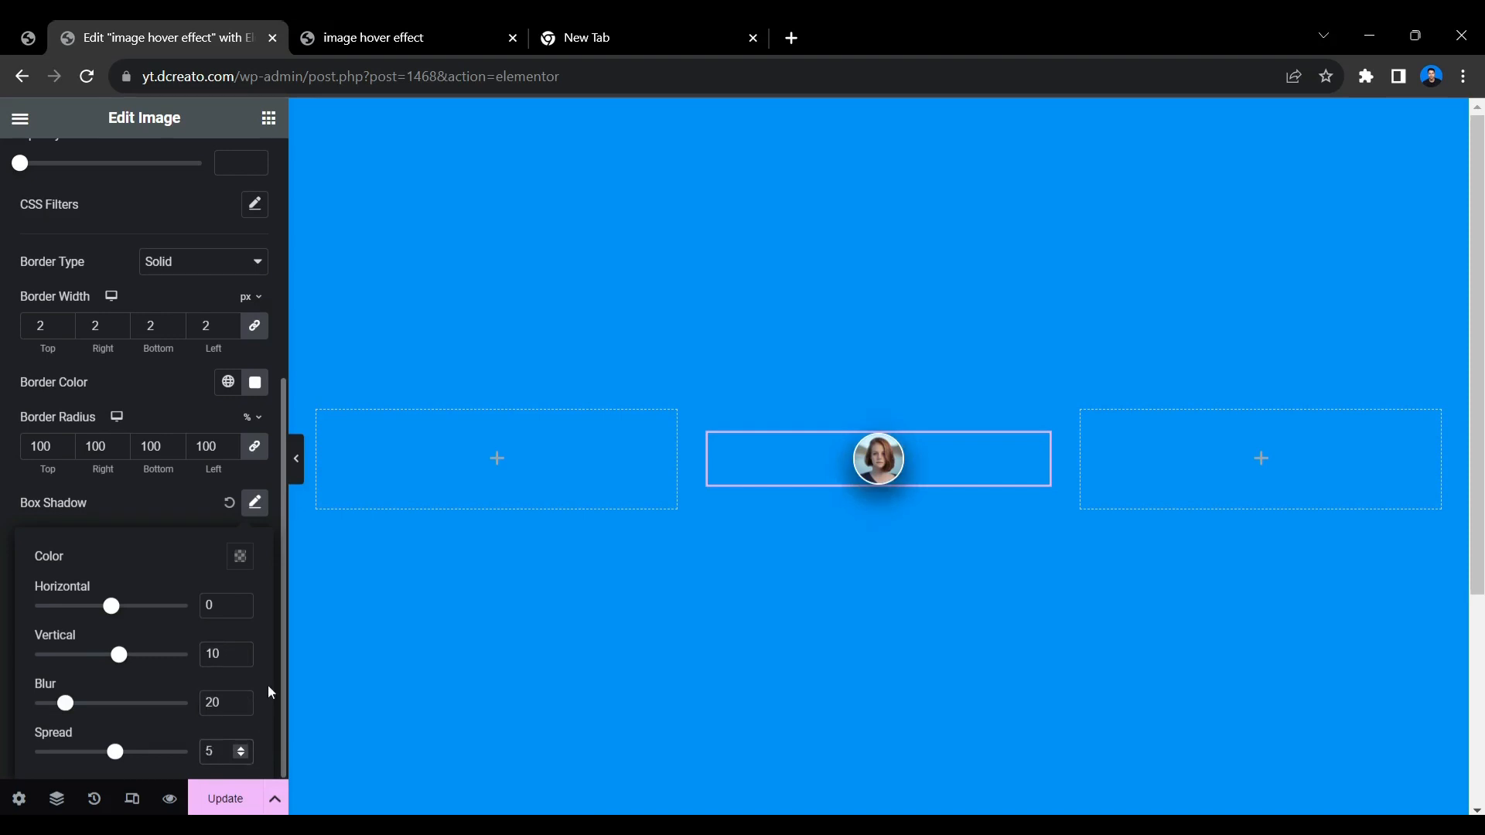
click(256, 512)
click(256, 512)
click(256, 512)
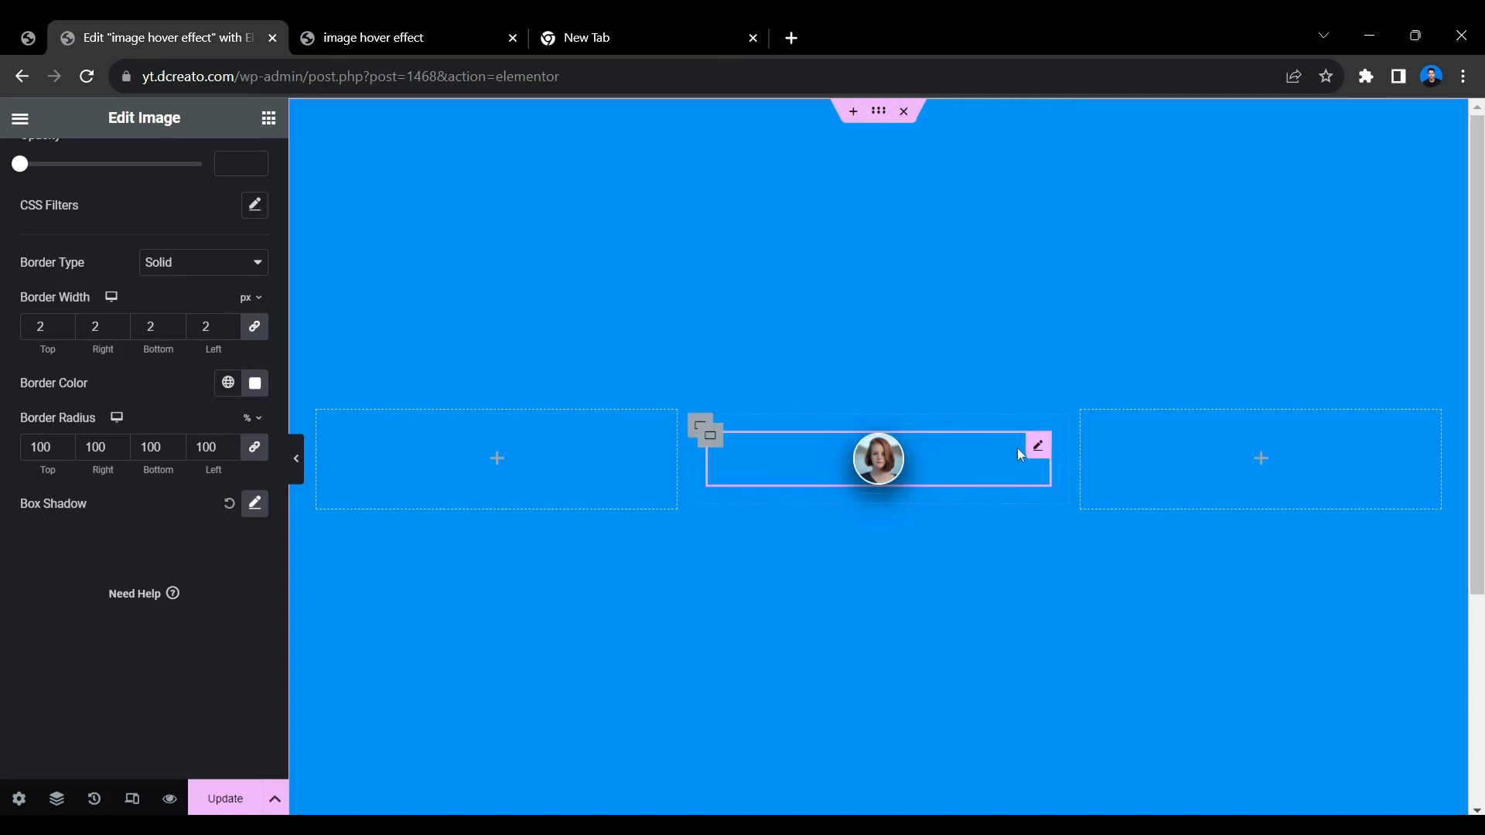
Set the portrait image's width to 20% and update the page.
click(1038, 448)
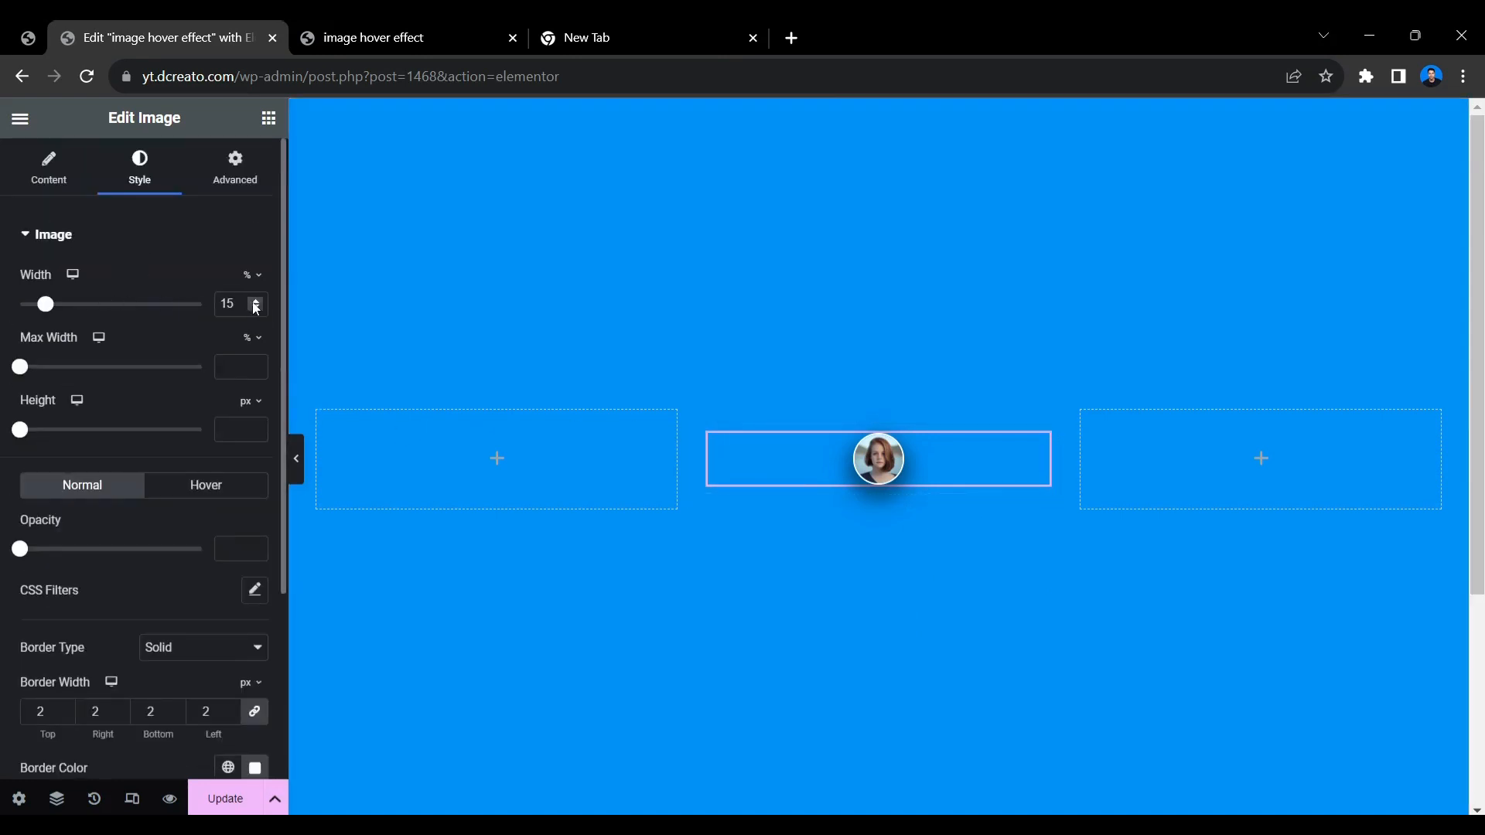
drag(256, 309, 259, 309)
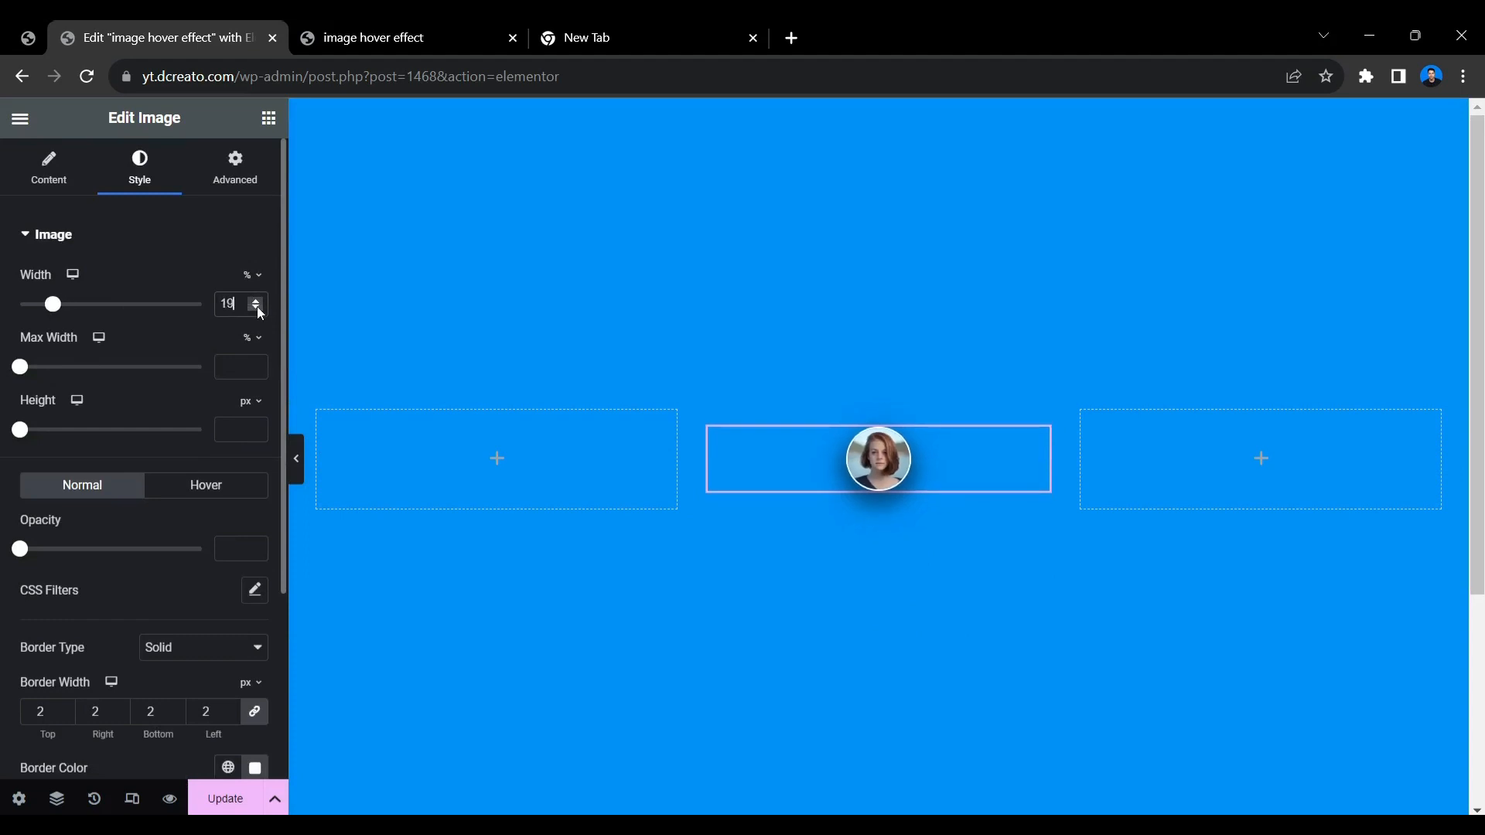
click(258, 308)
click(256, 301)
click(256, 301)
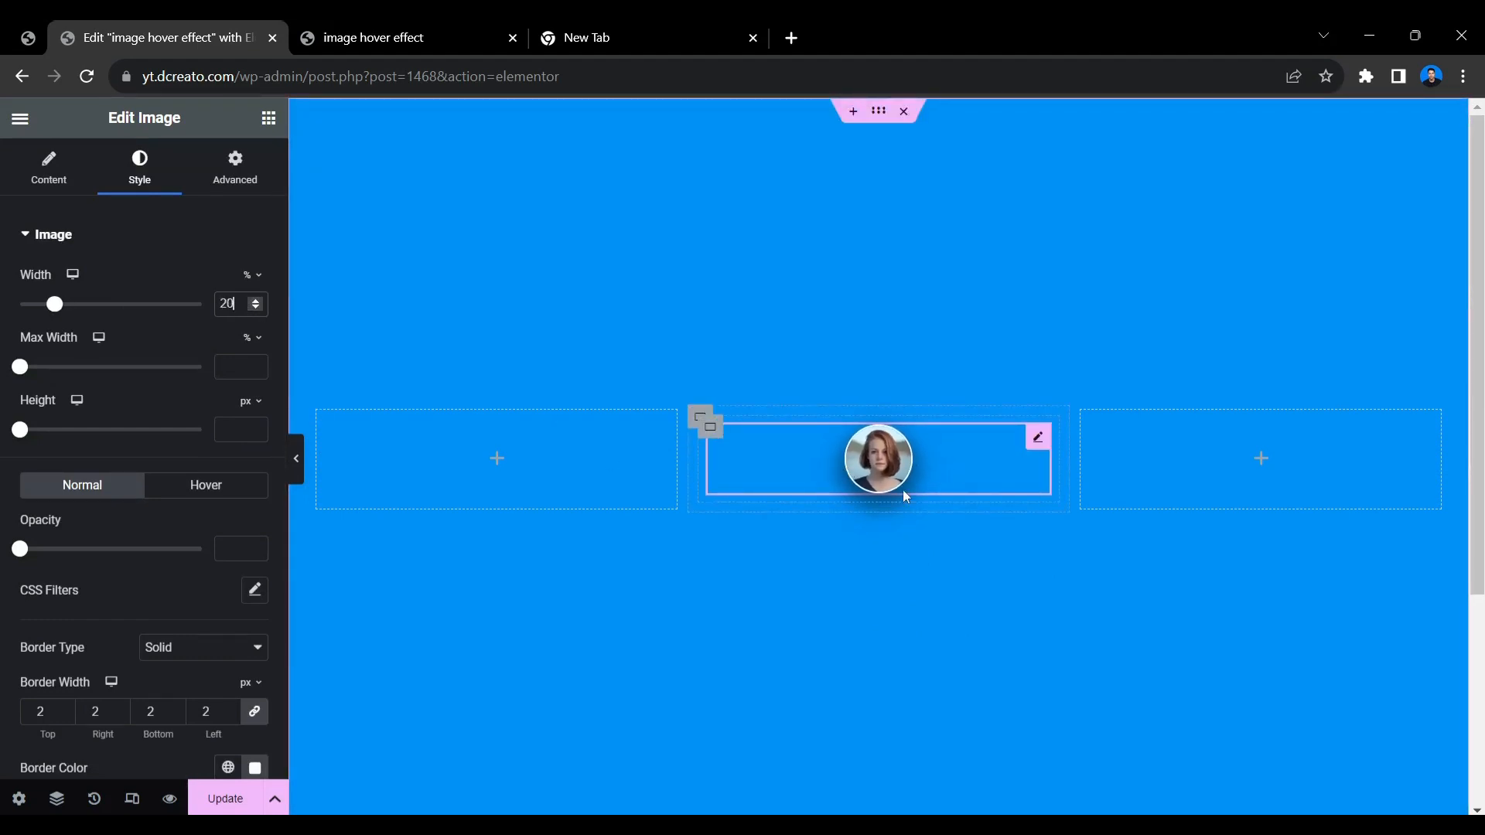
click(213, 809)
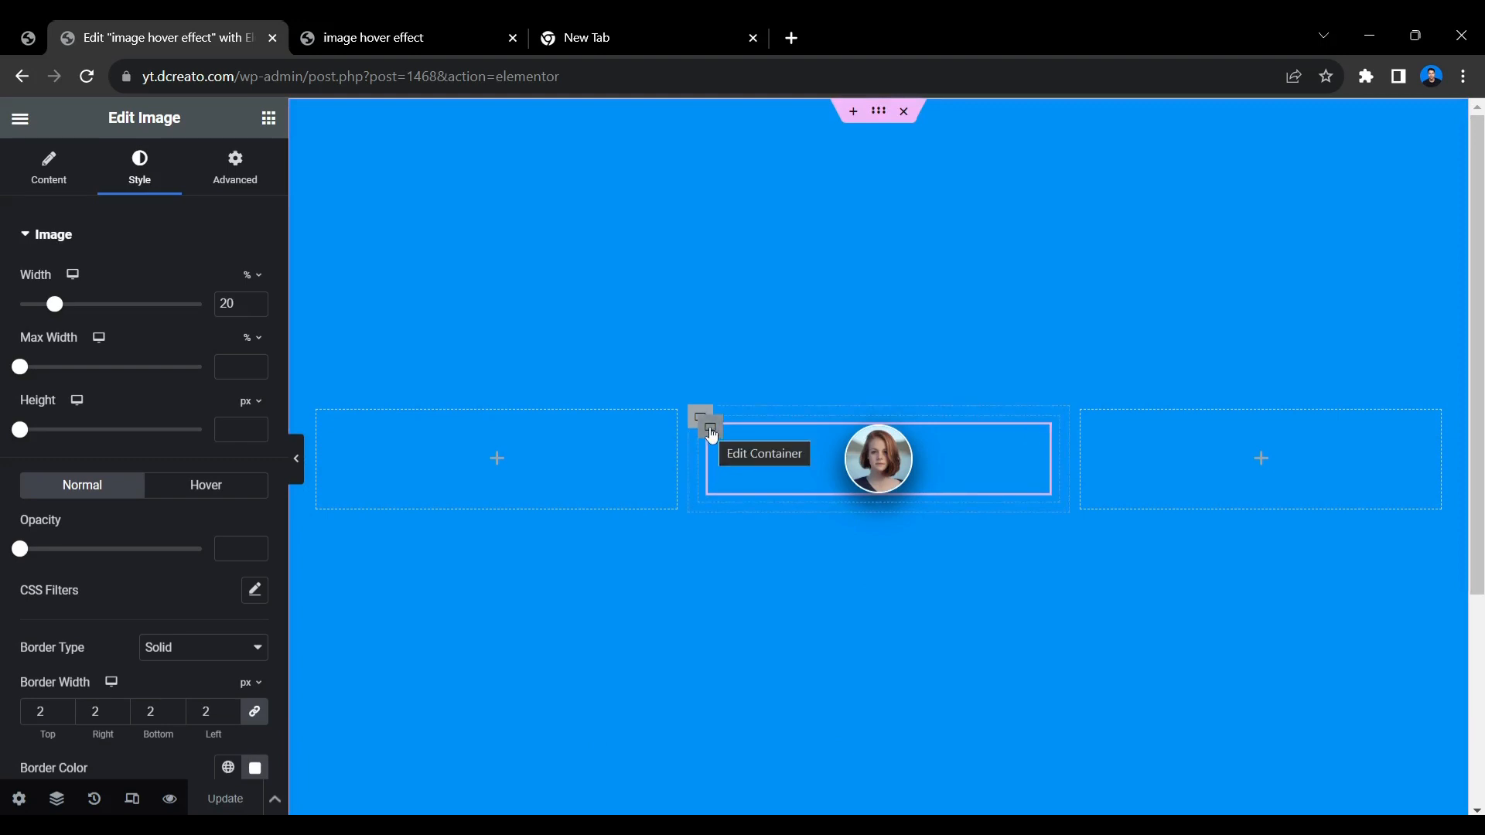
Show the Navigator and duplicate the nested container that holds the portrait image in the middle column.
click(66, 807)
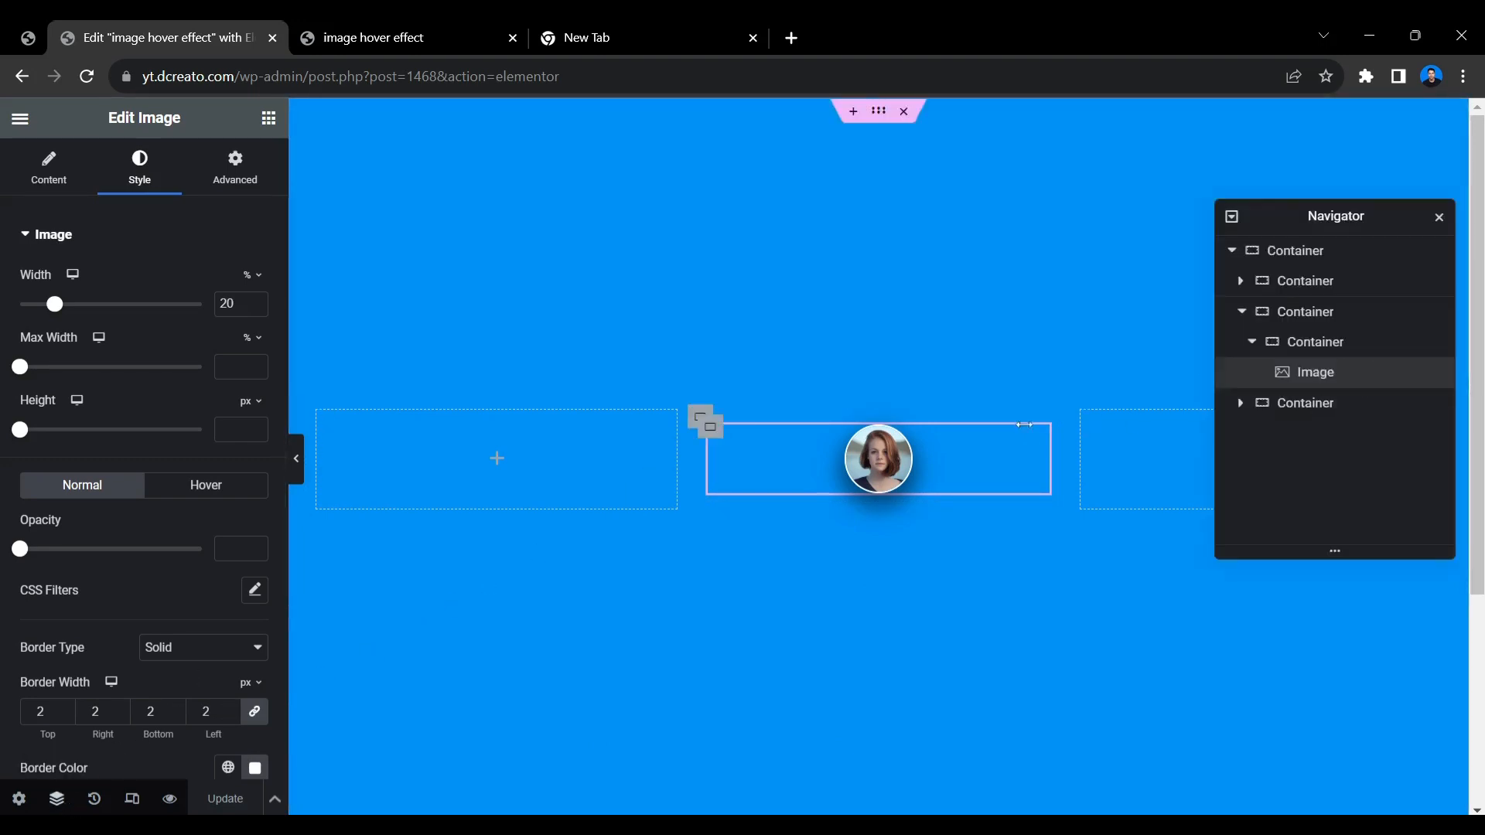
right_click(702, 420)
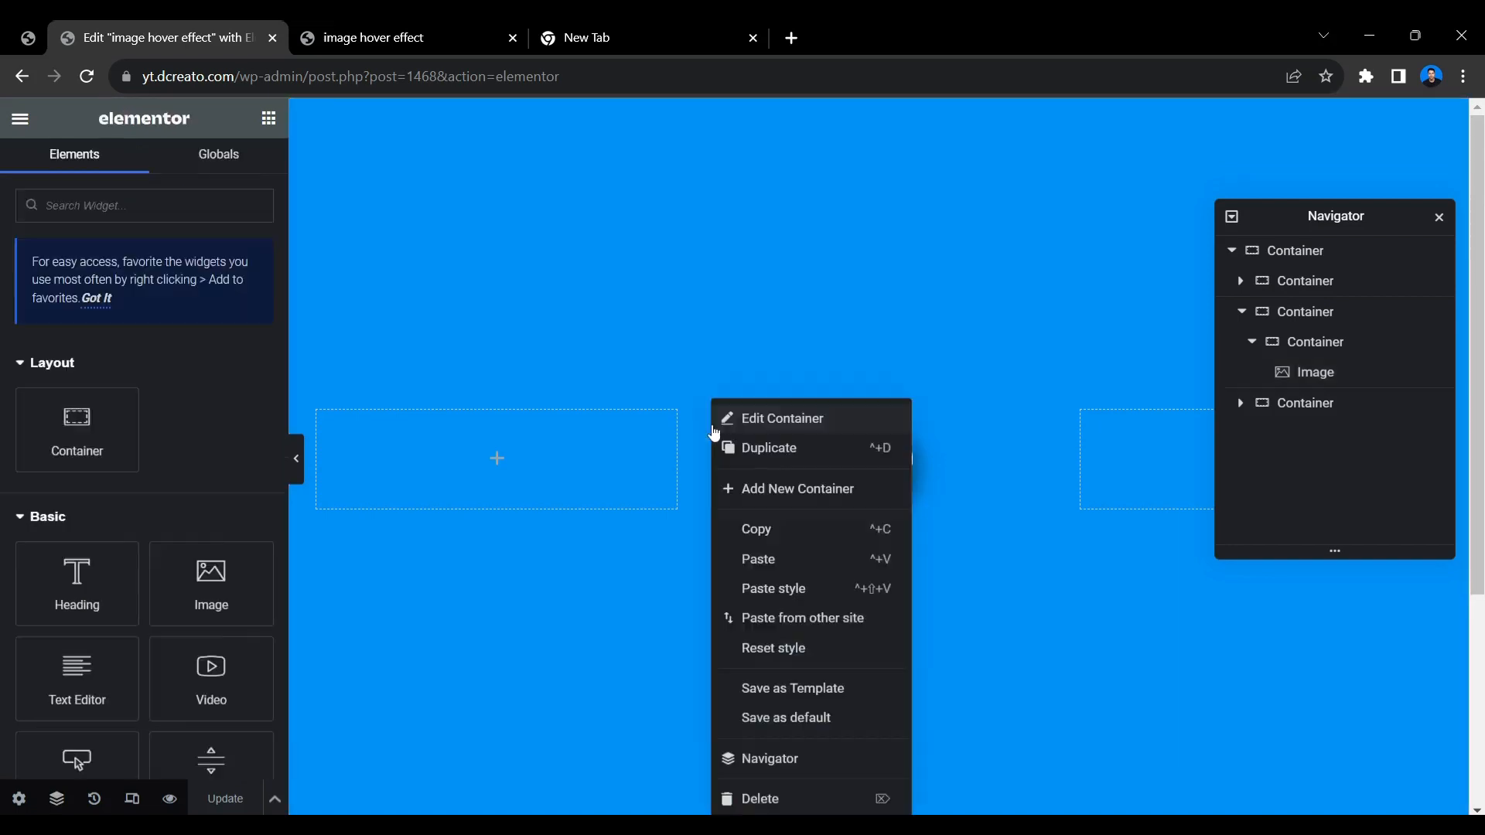
click(741, 448)
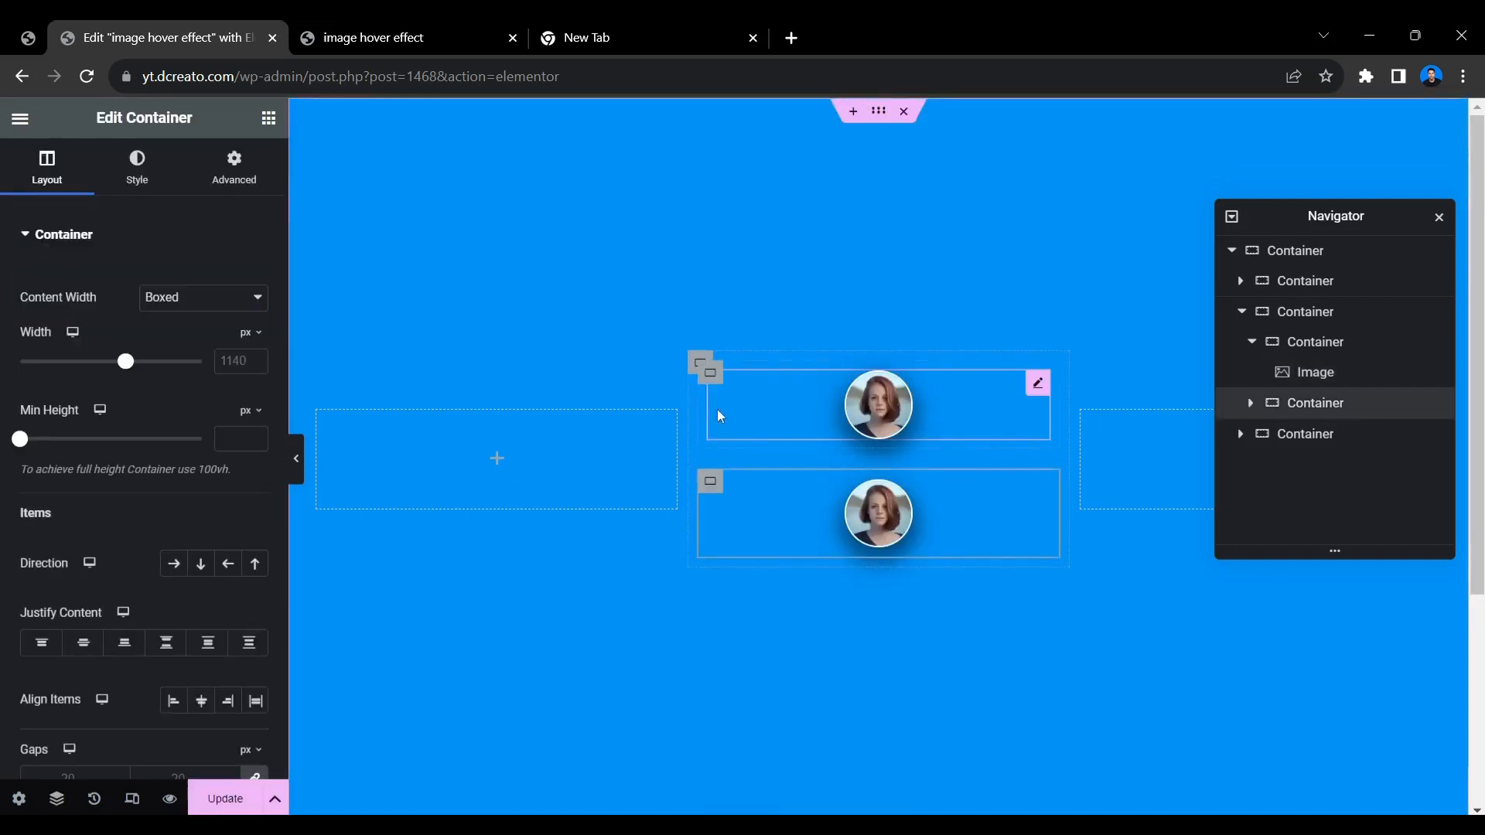
Delete the image from the lower duplicated container and add a Heading widget in its place.
right_click(987, 495)
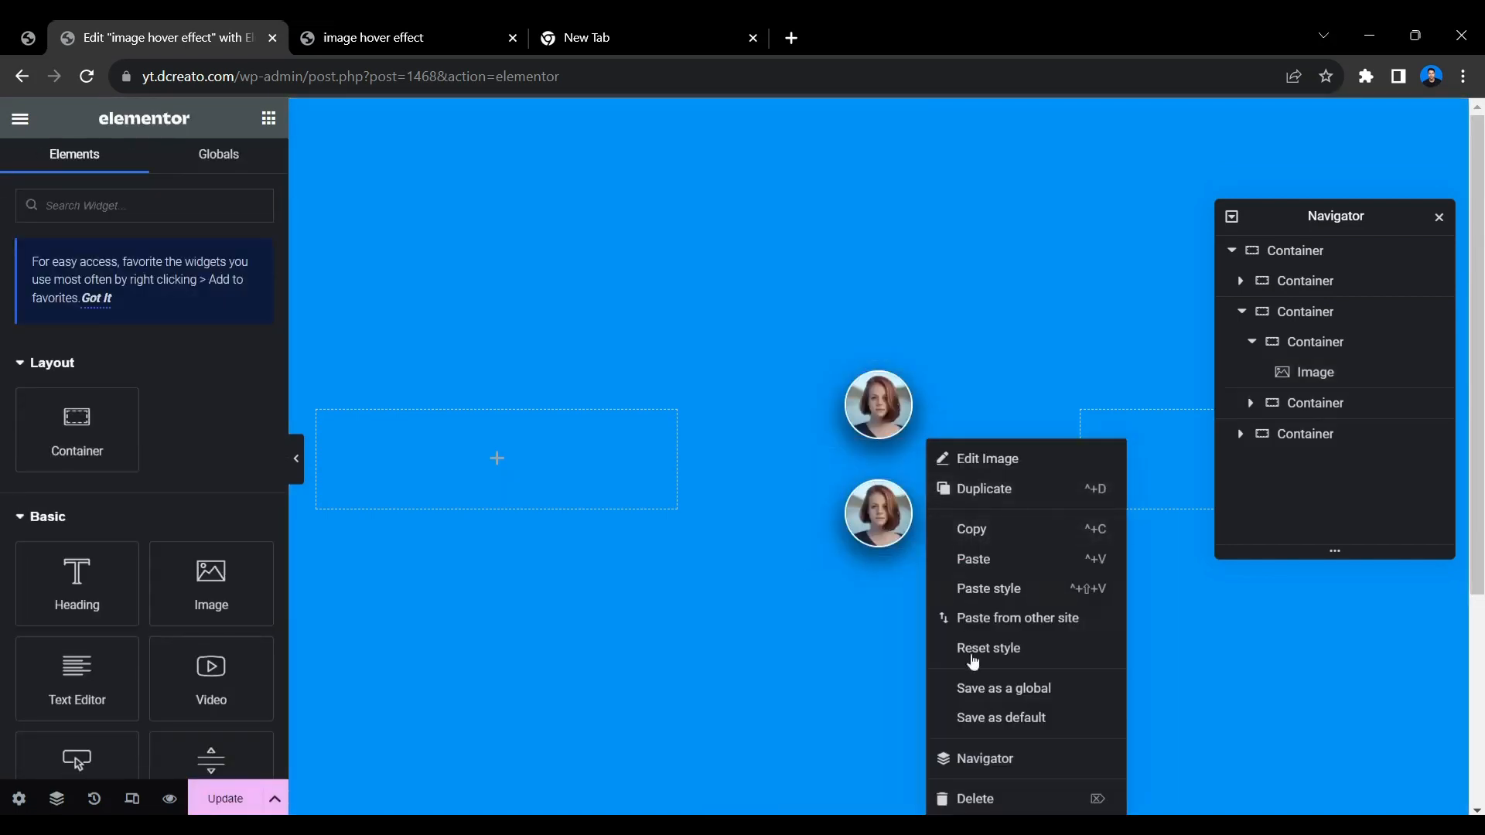
click(990, 804)
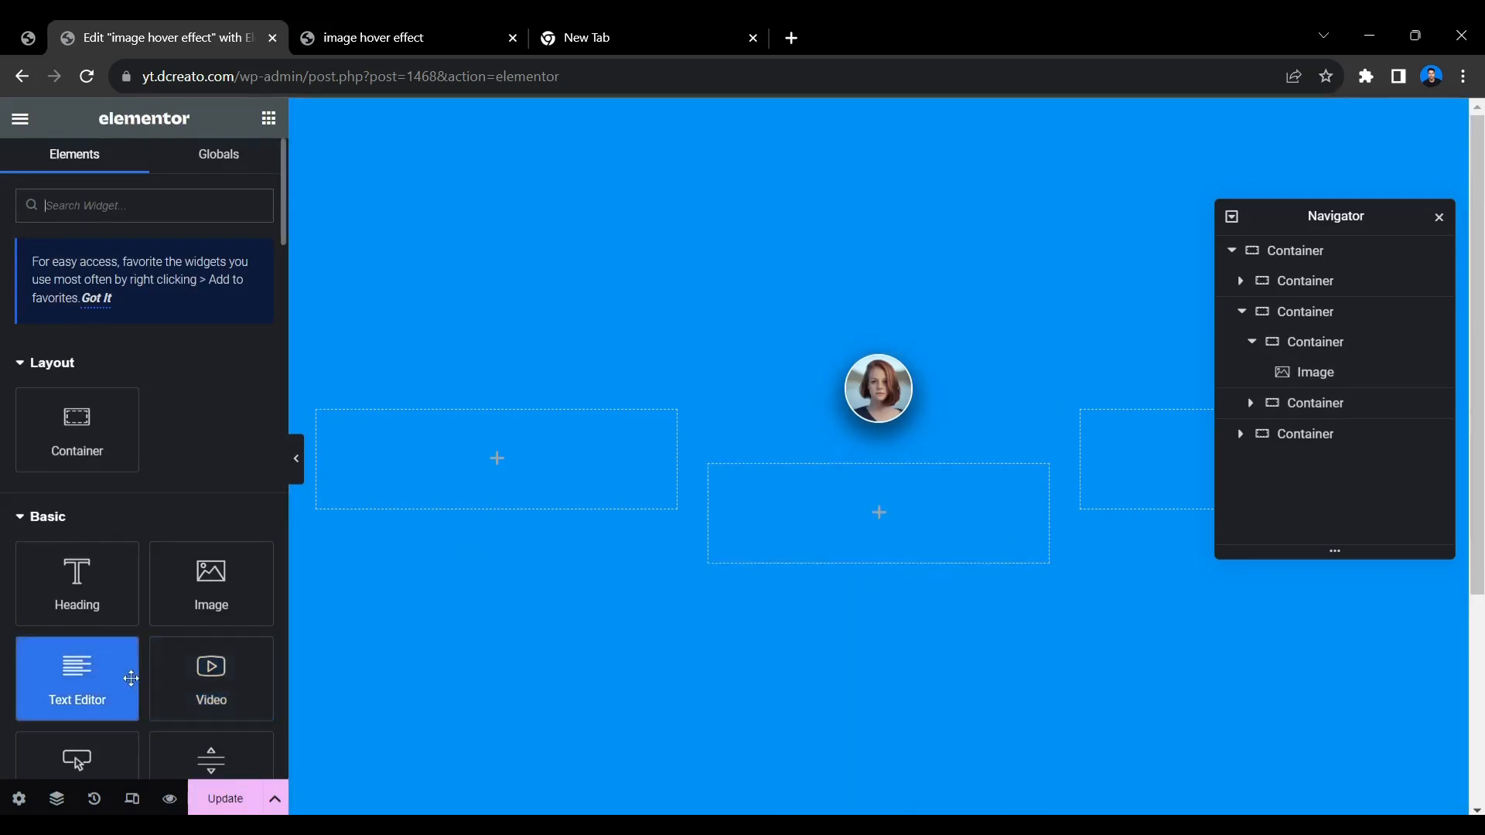
drag(103, 606, 887, 501)
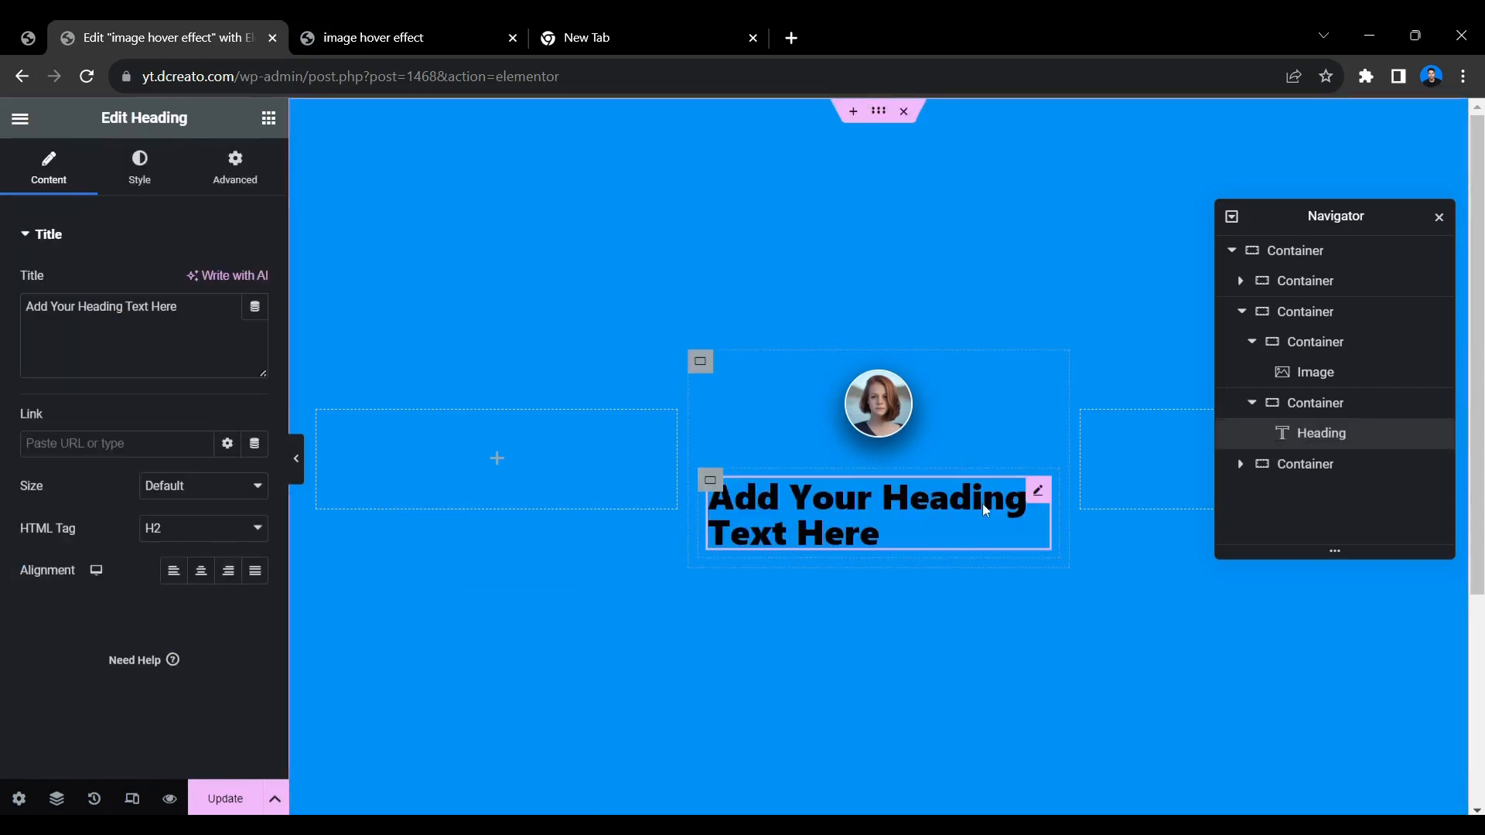
Replace the placeholder heading text in the middle card with the person's full name.
triple_click(166, 335)
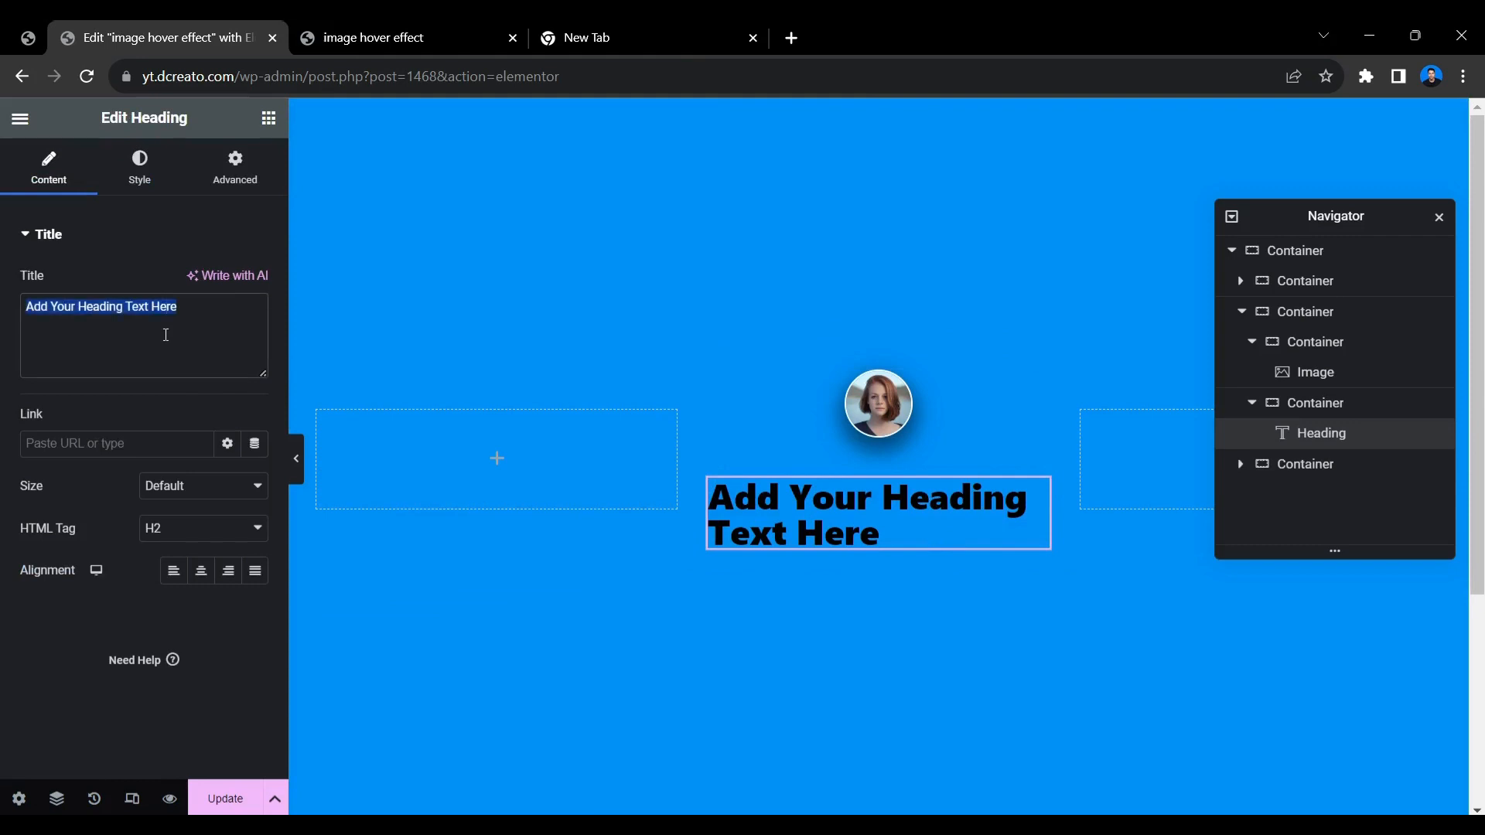
text(JOH)
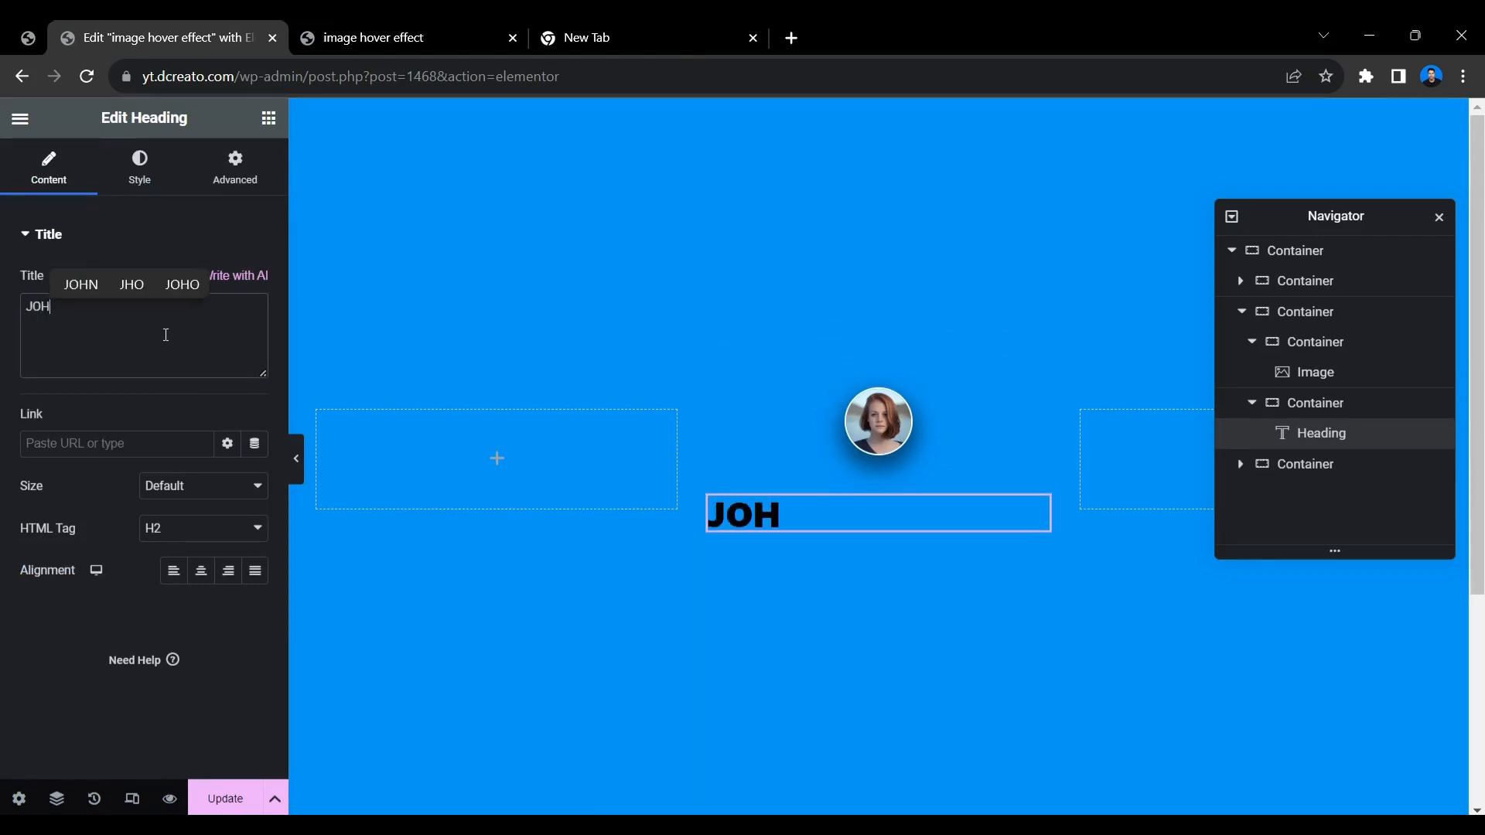
text(N DOE)
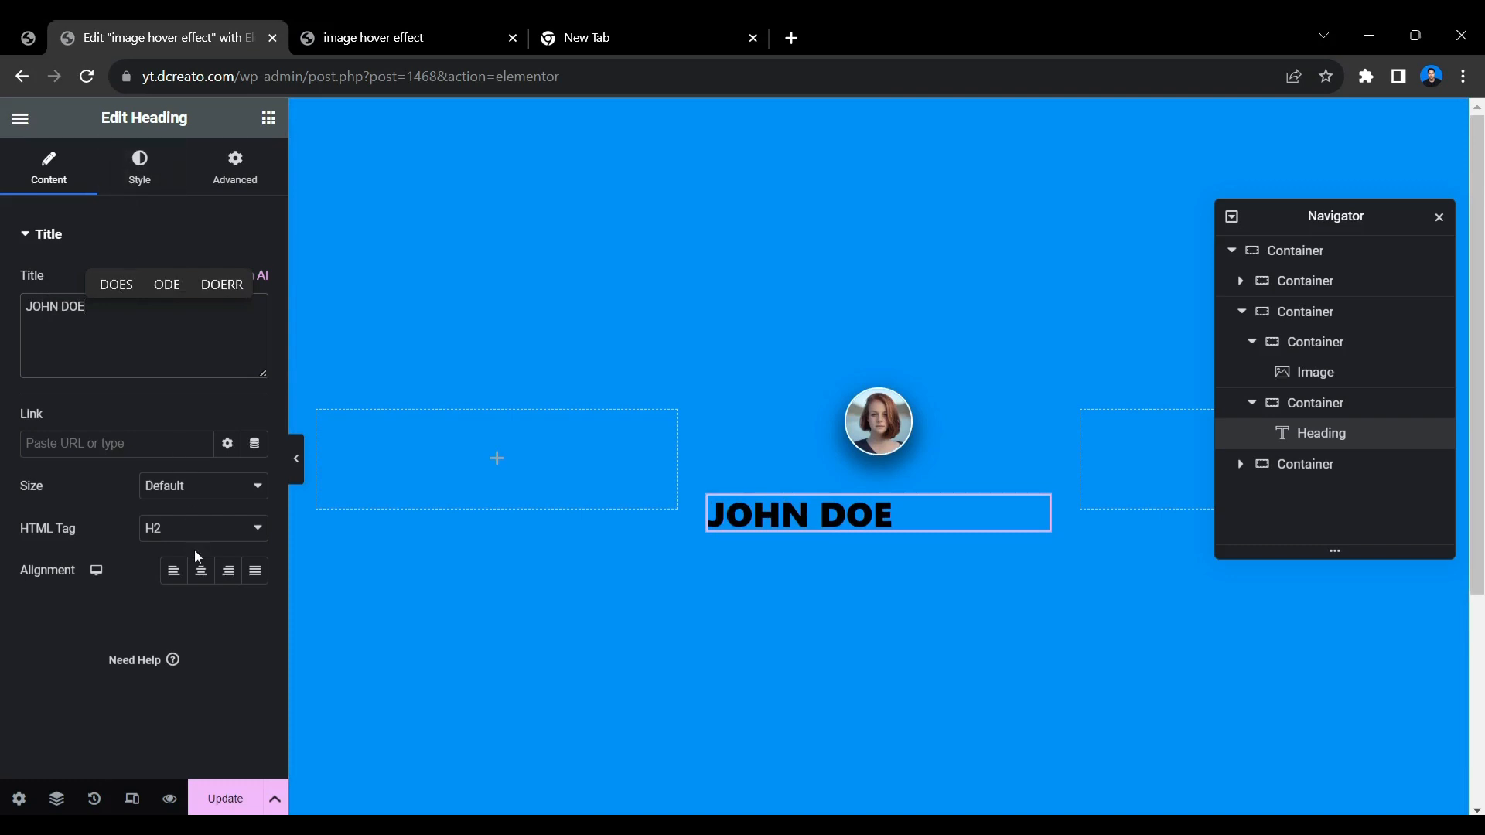
Set the heading's own alignment to left and center the items of the container that holds it.
click(201, 570)
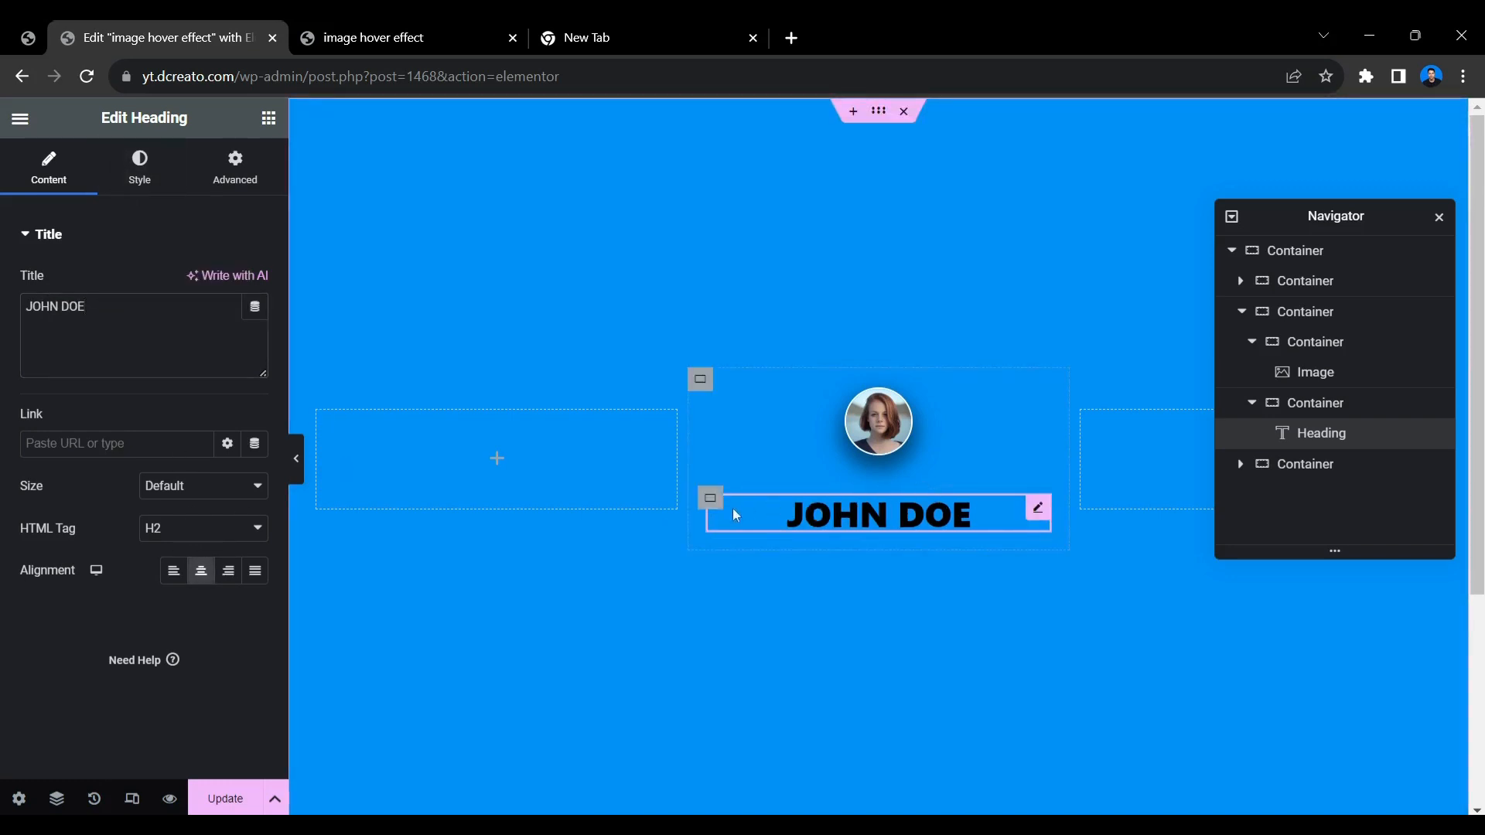
click(173, 570)
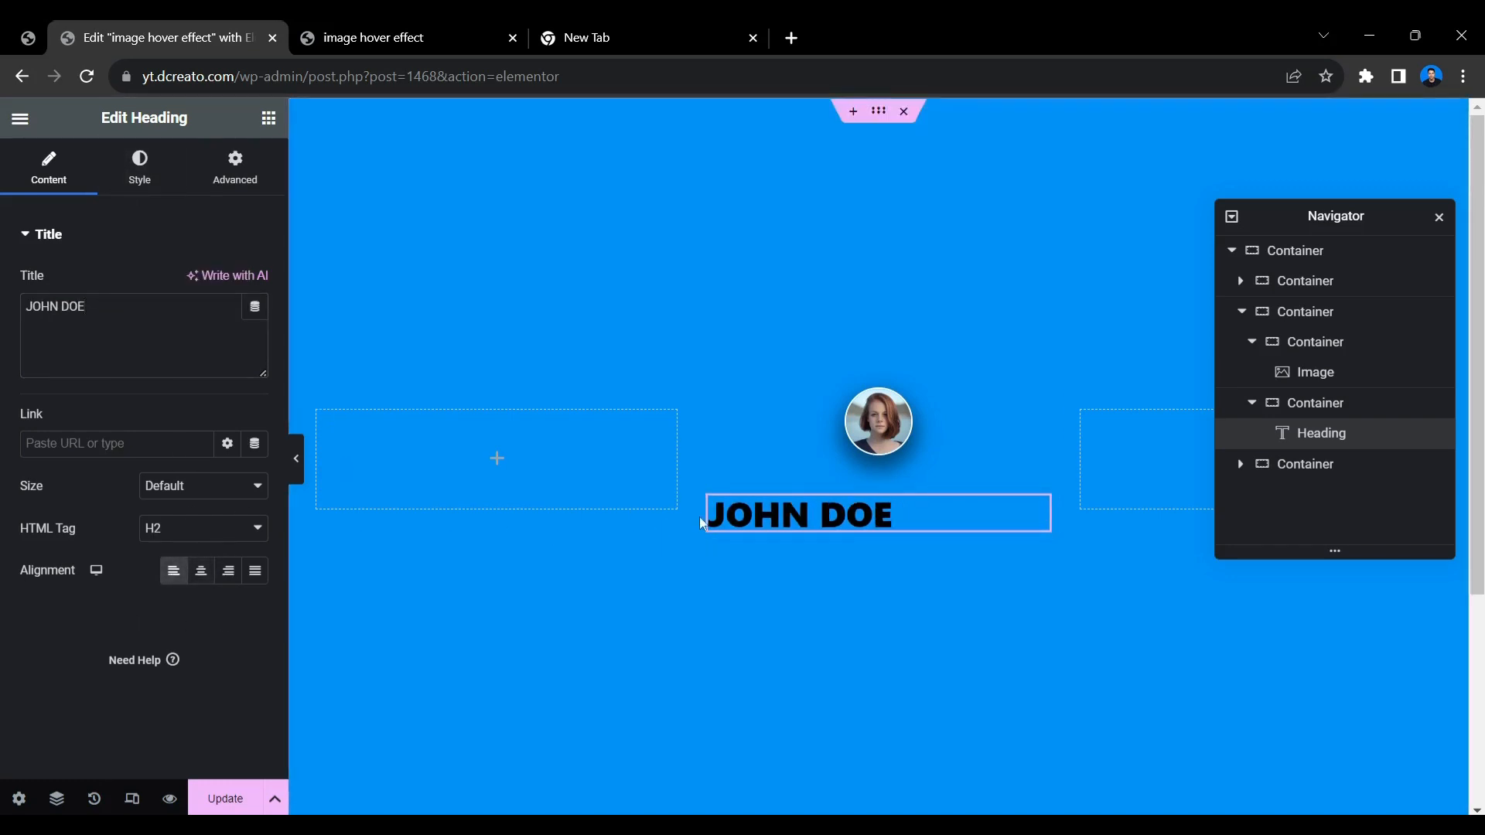
click(710, 498)
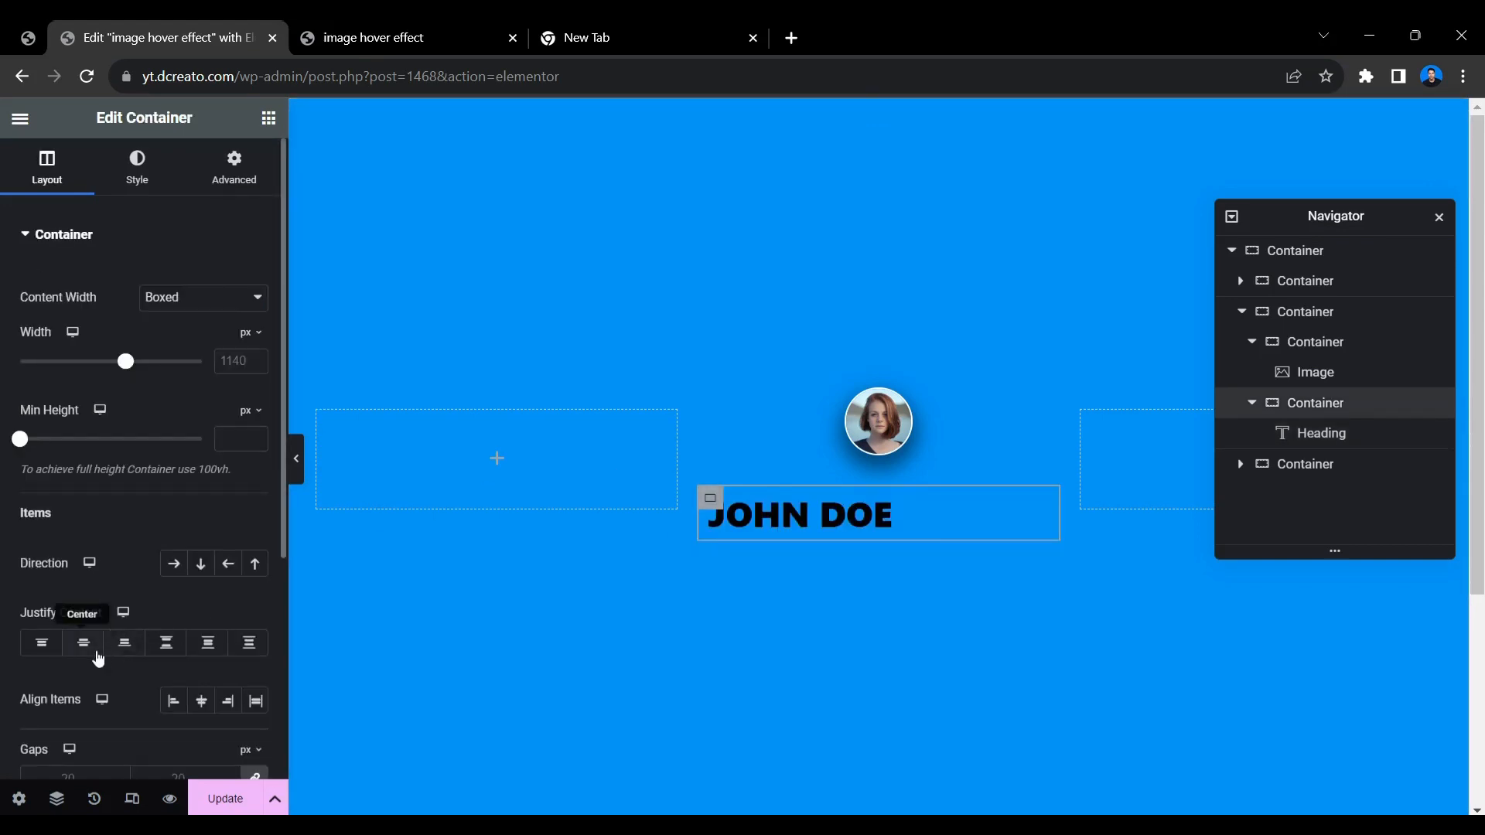
click(202, 701)
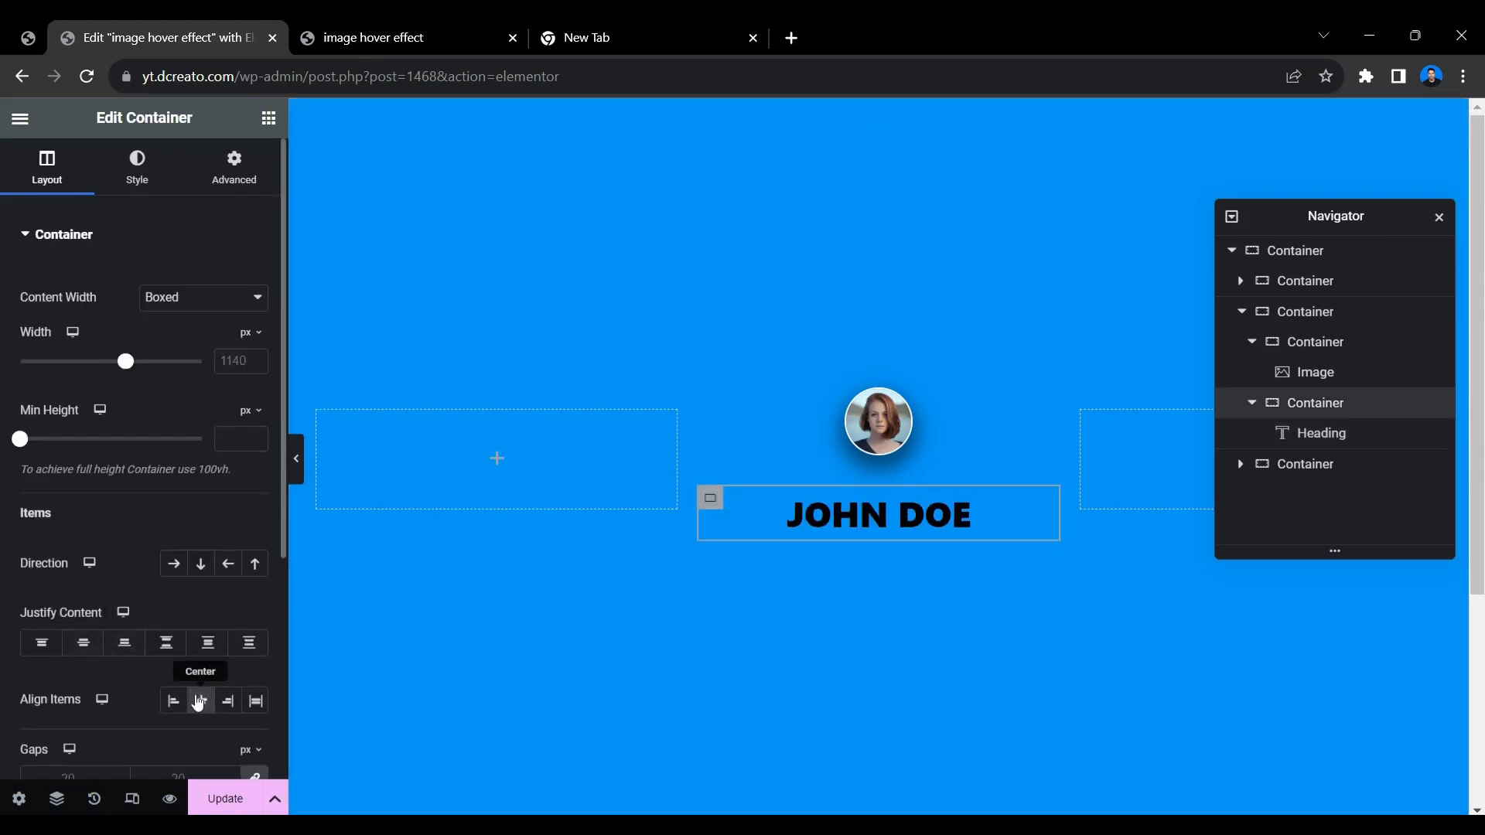
Set the heading's font size to 16 px and its text color to white (#FFFFFF).
click(967, 508)
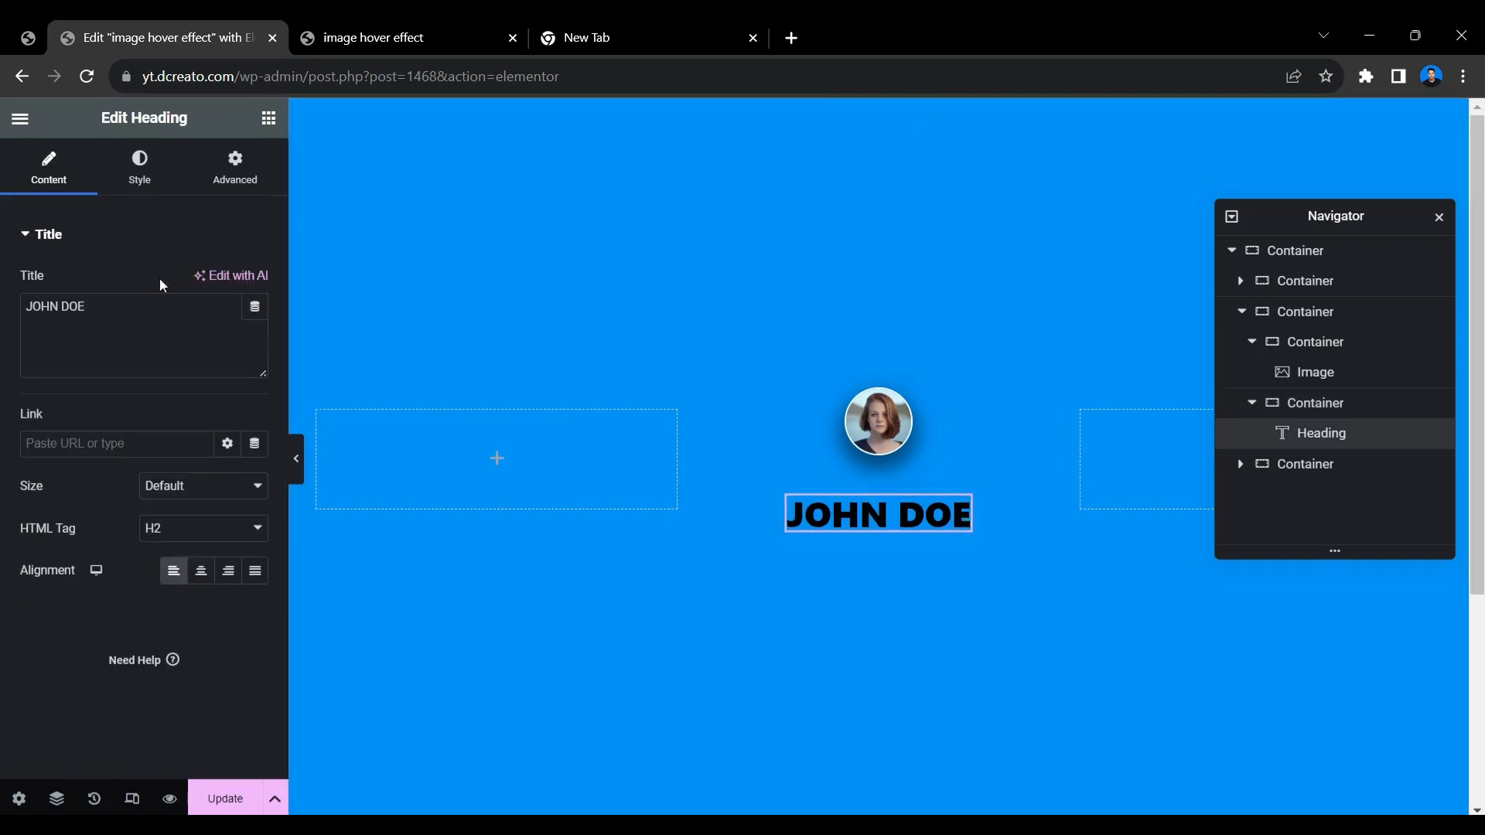
click(141, 178)
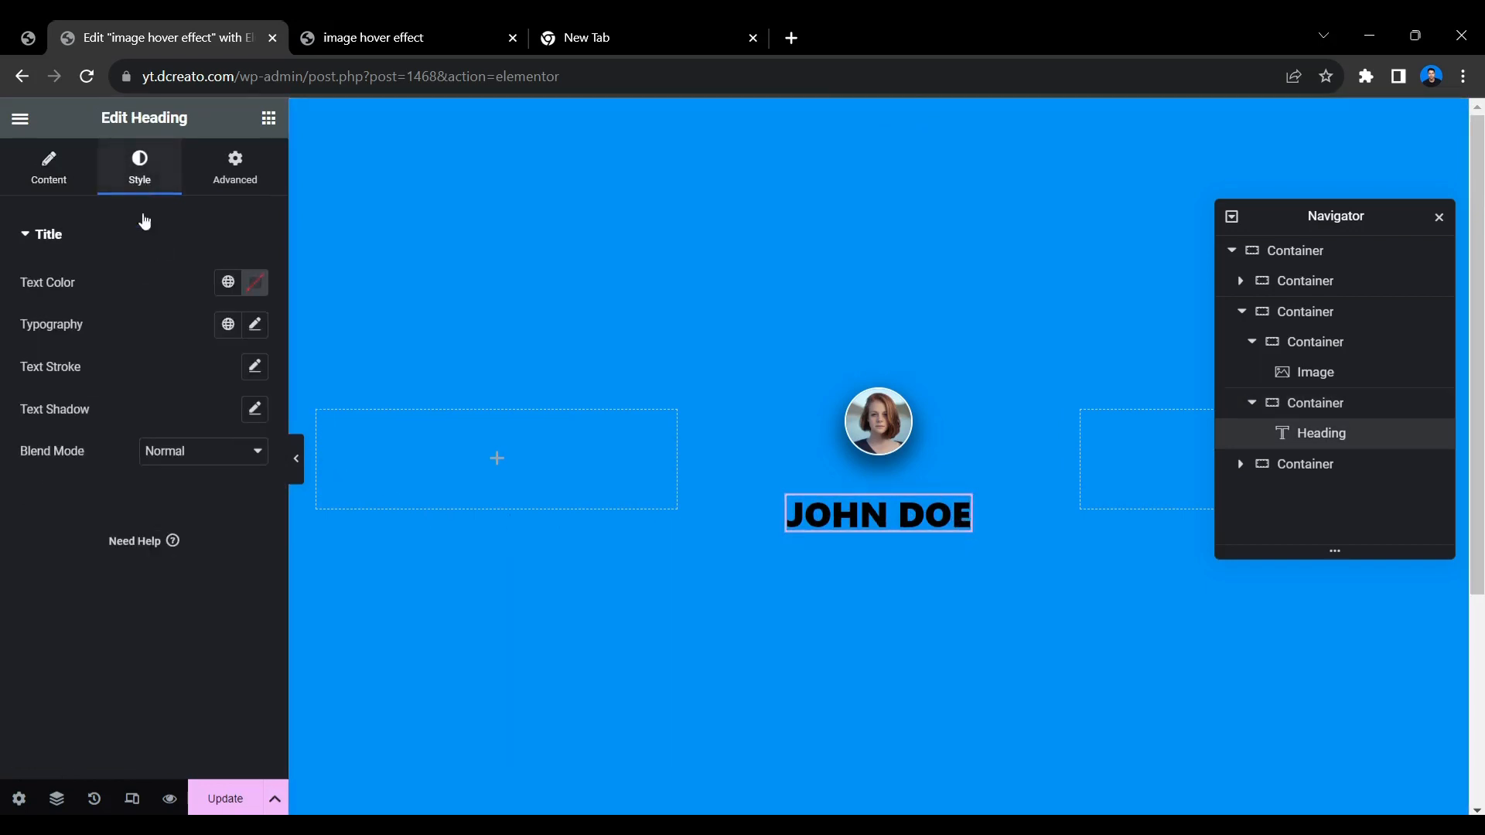
click(255, 324)
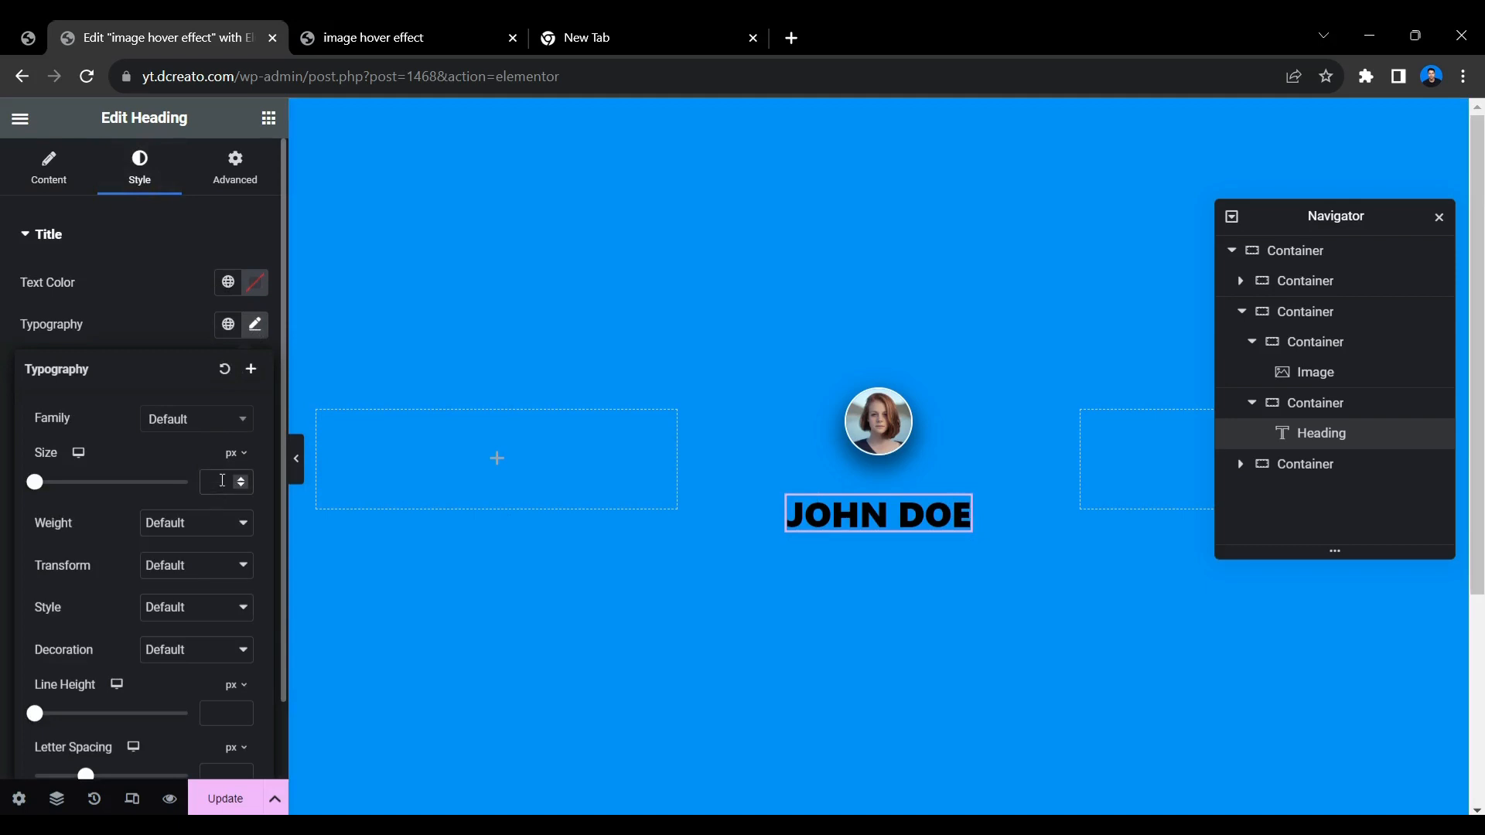
click(222, 481)
text(16)
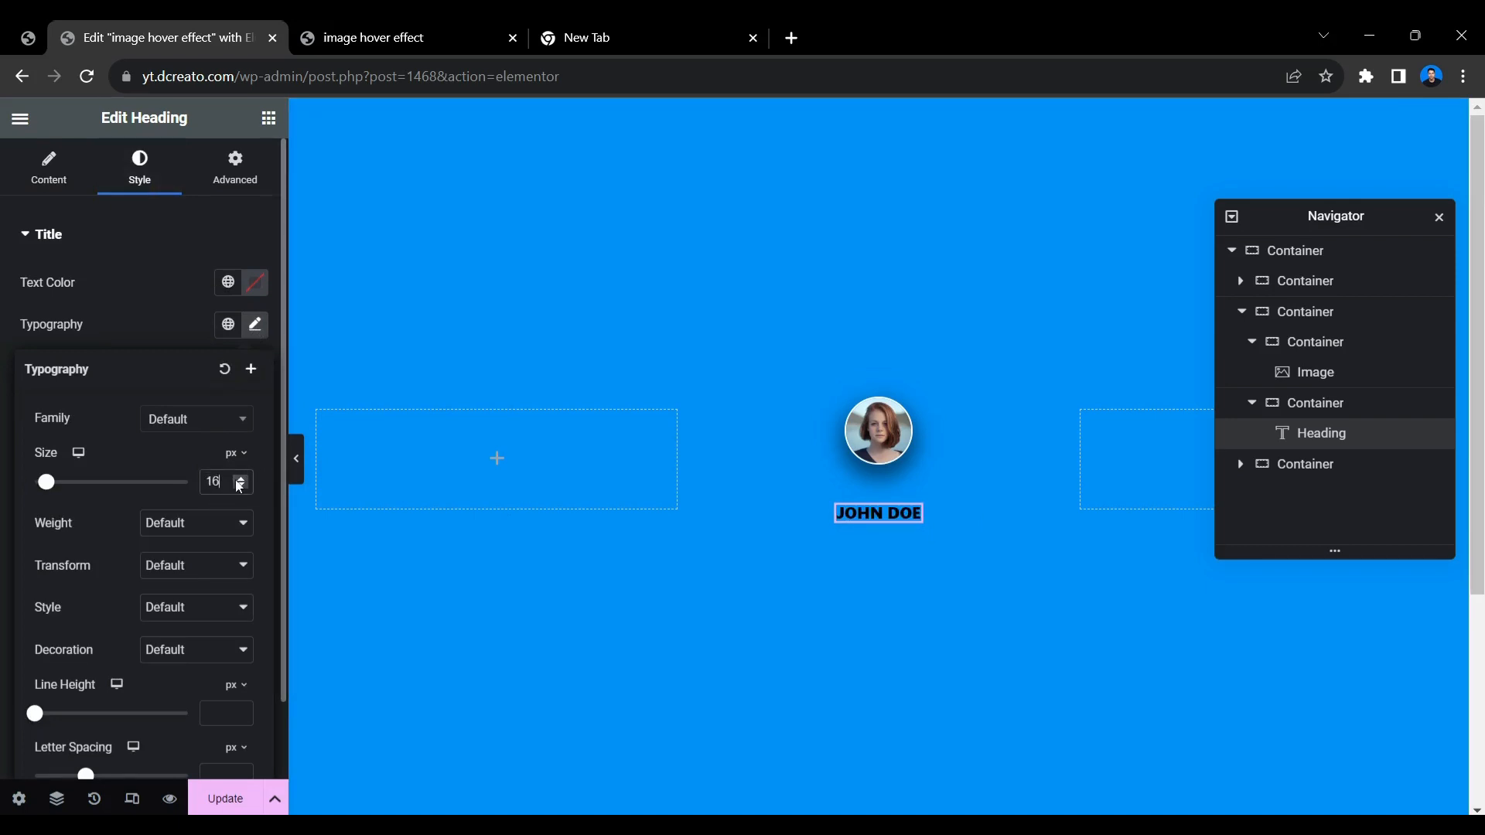
click(255, 283)
text(#FFFFFF)
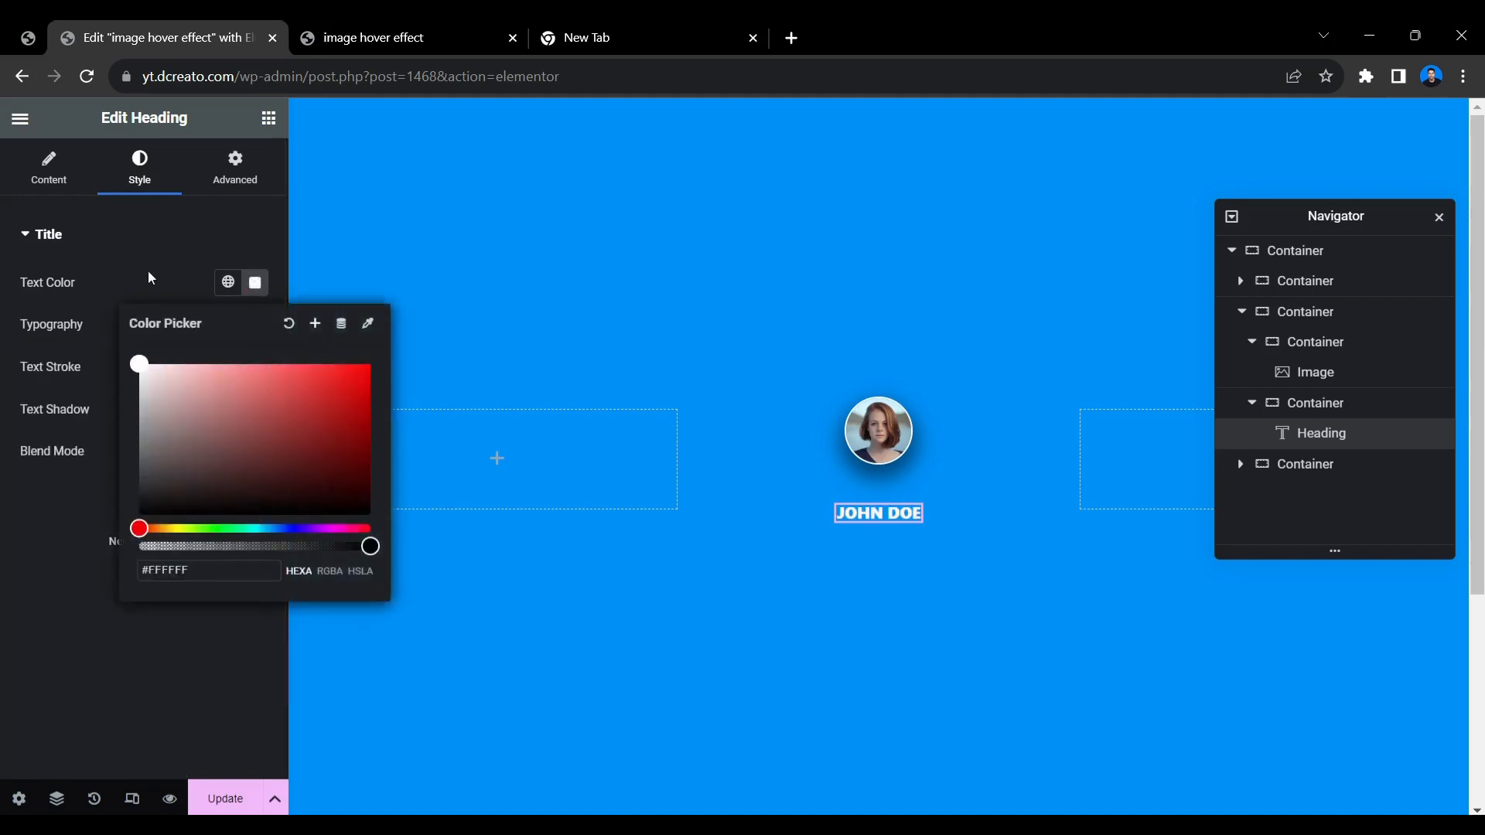
click(159, 275)
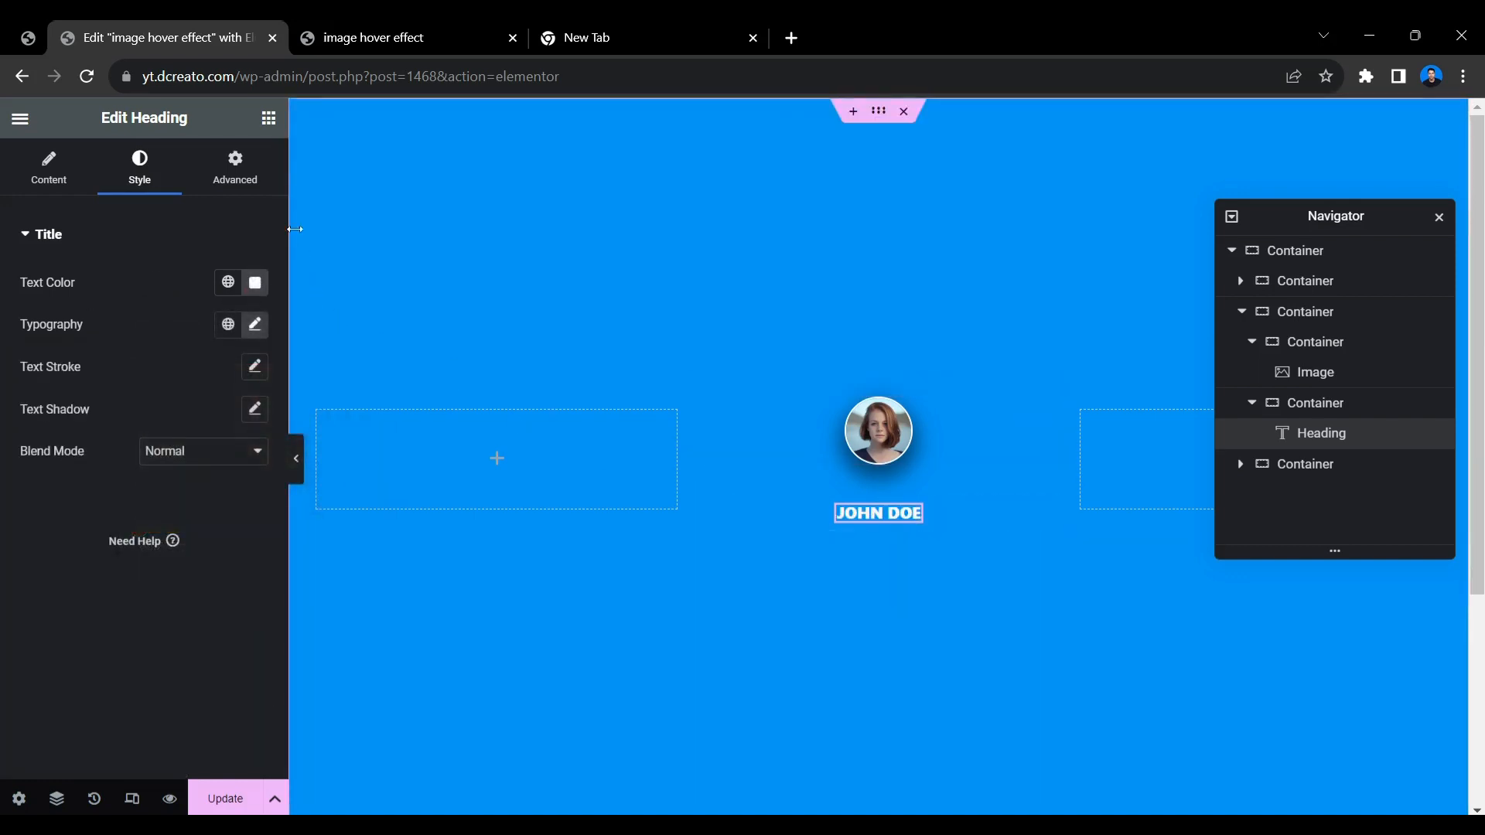
Add a Text Editor widget below the heading's container and give it center-aligned white text.
click(268, 118)
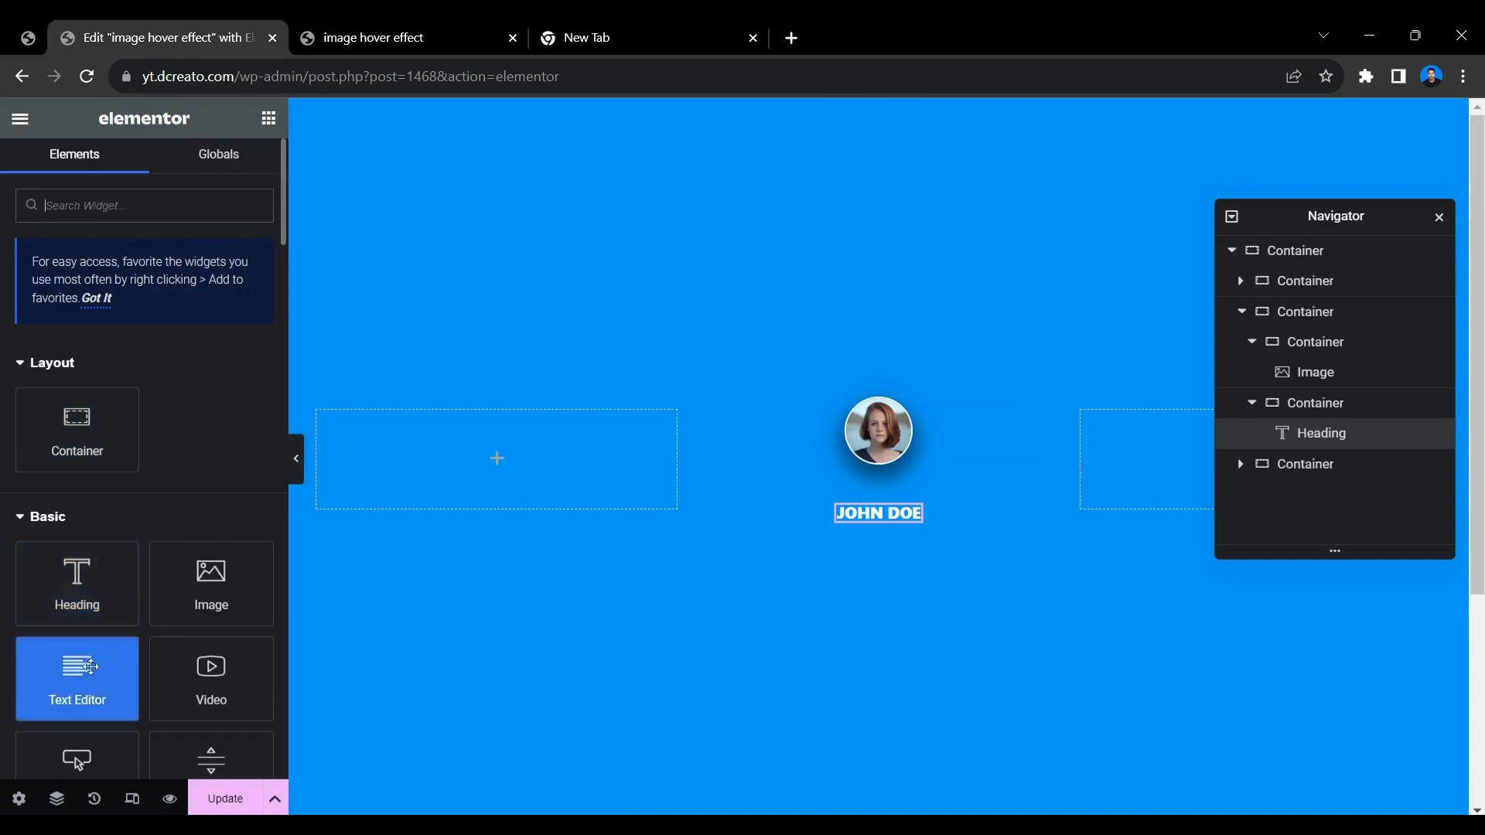
drag(91, 667, 889, 522)
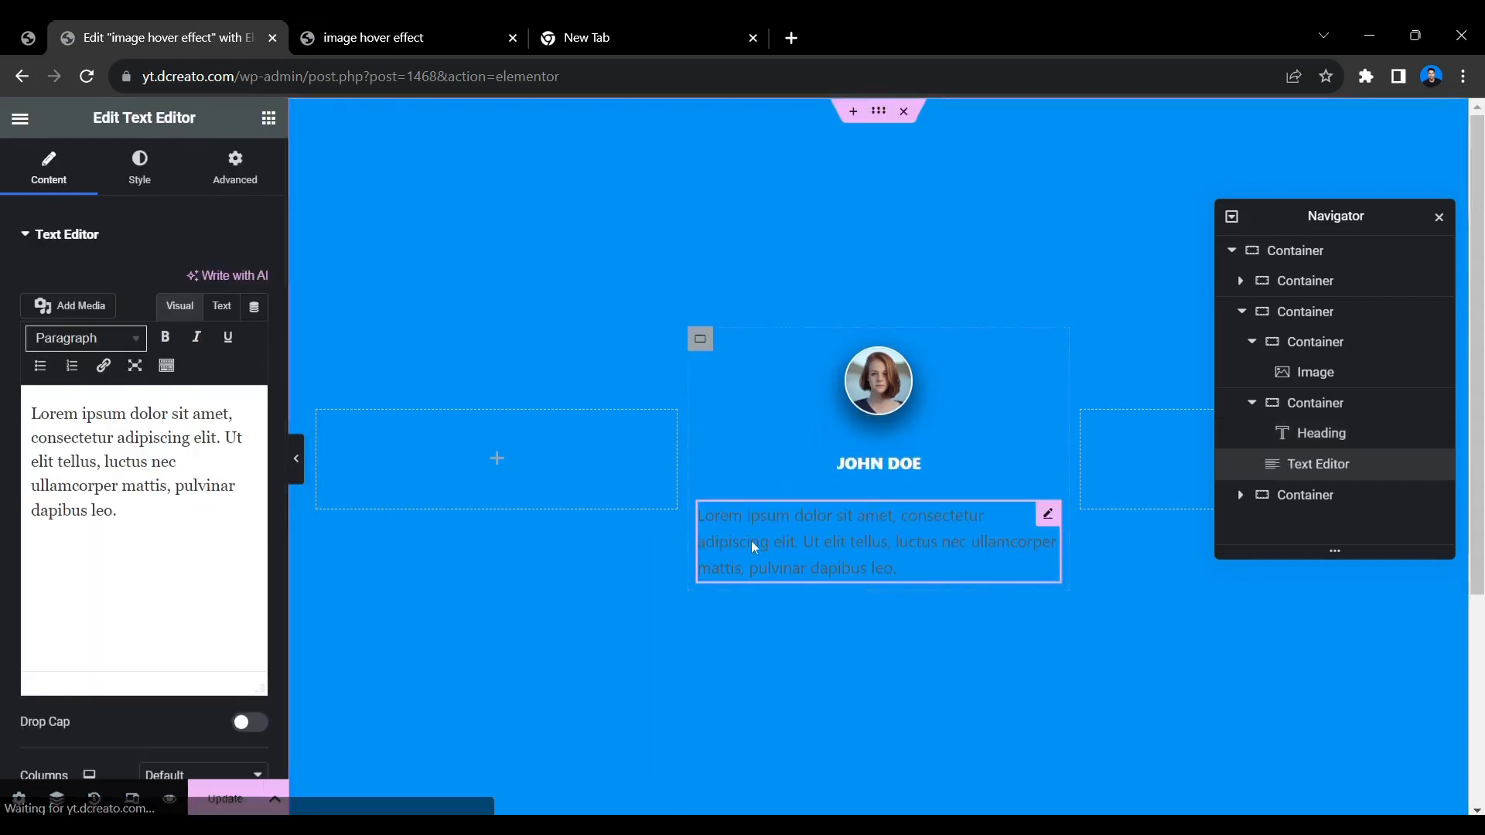
click(144, 179)
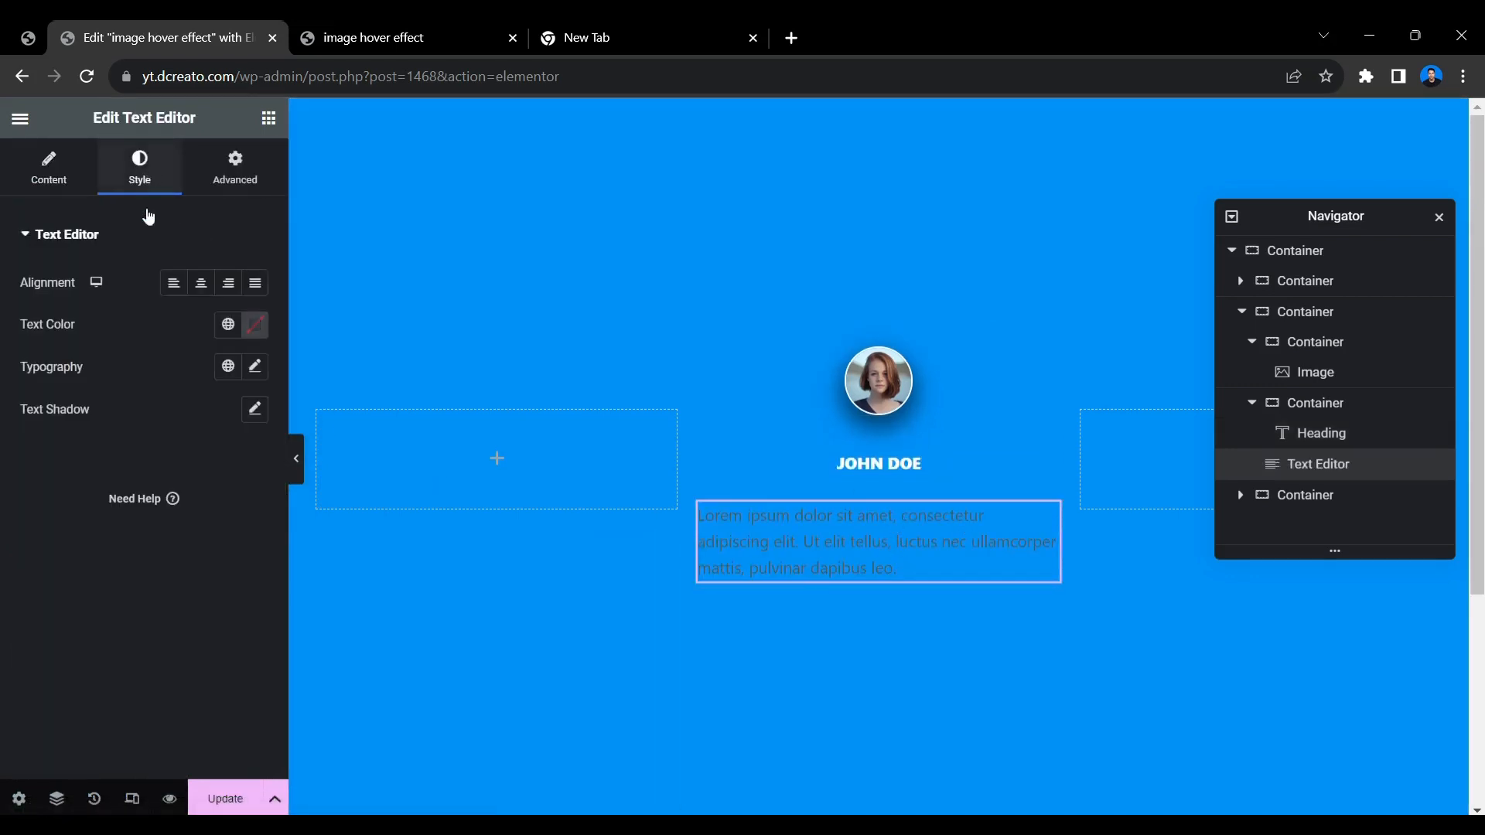
click(200, 284)
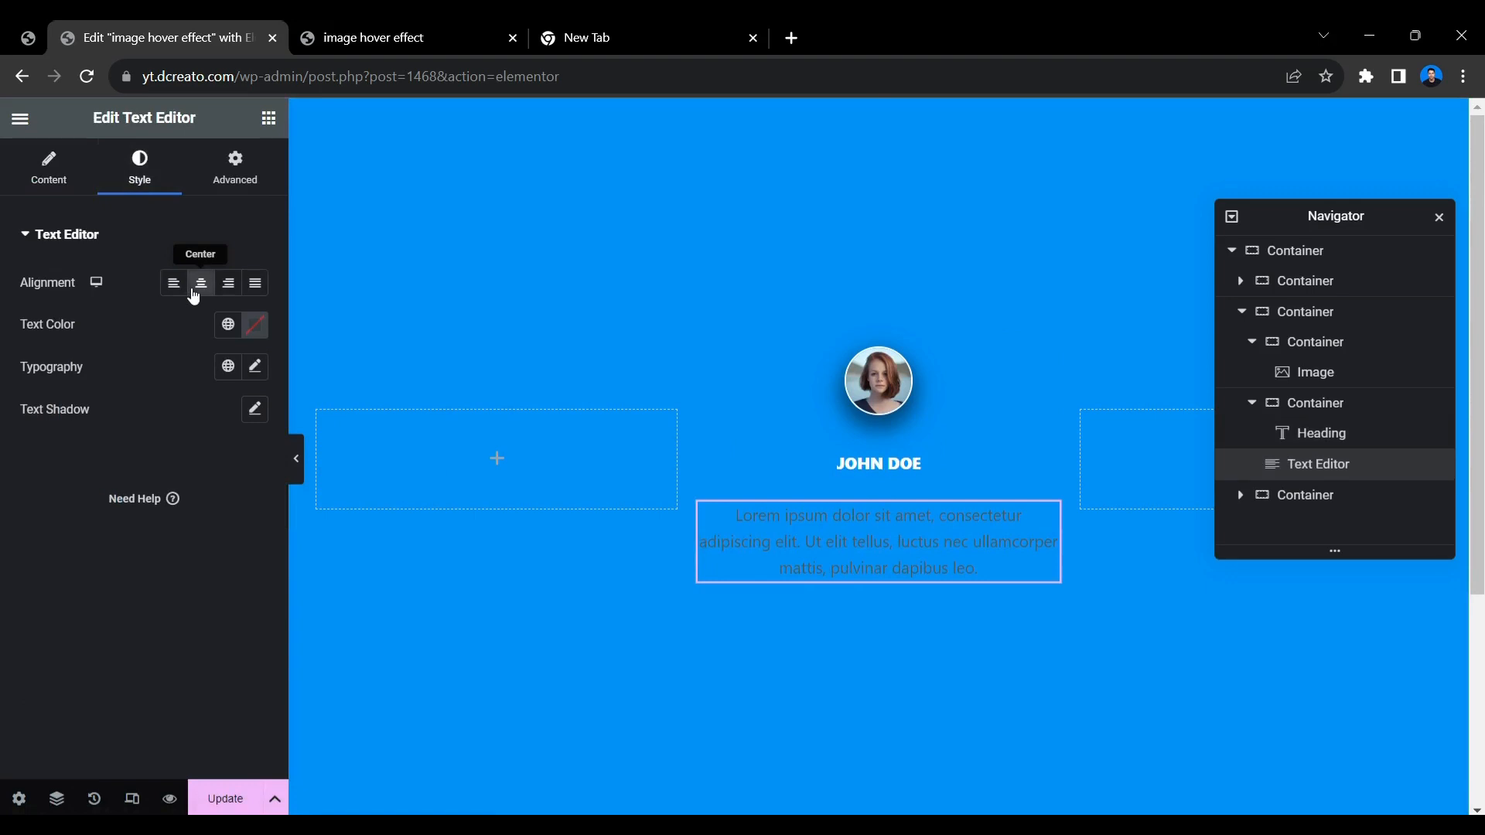
click(252, 335)
drag(161, 417, 116, 420)
click(74, 458)
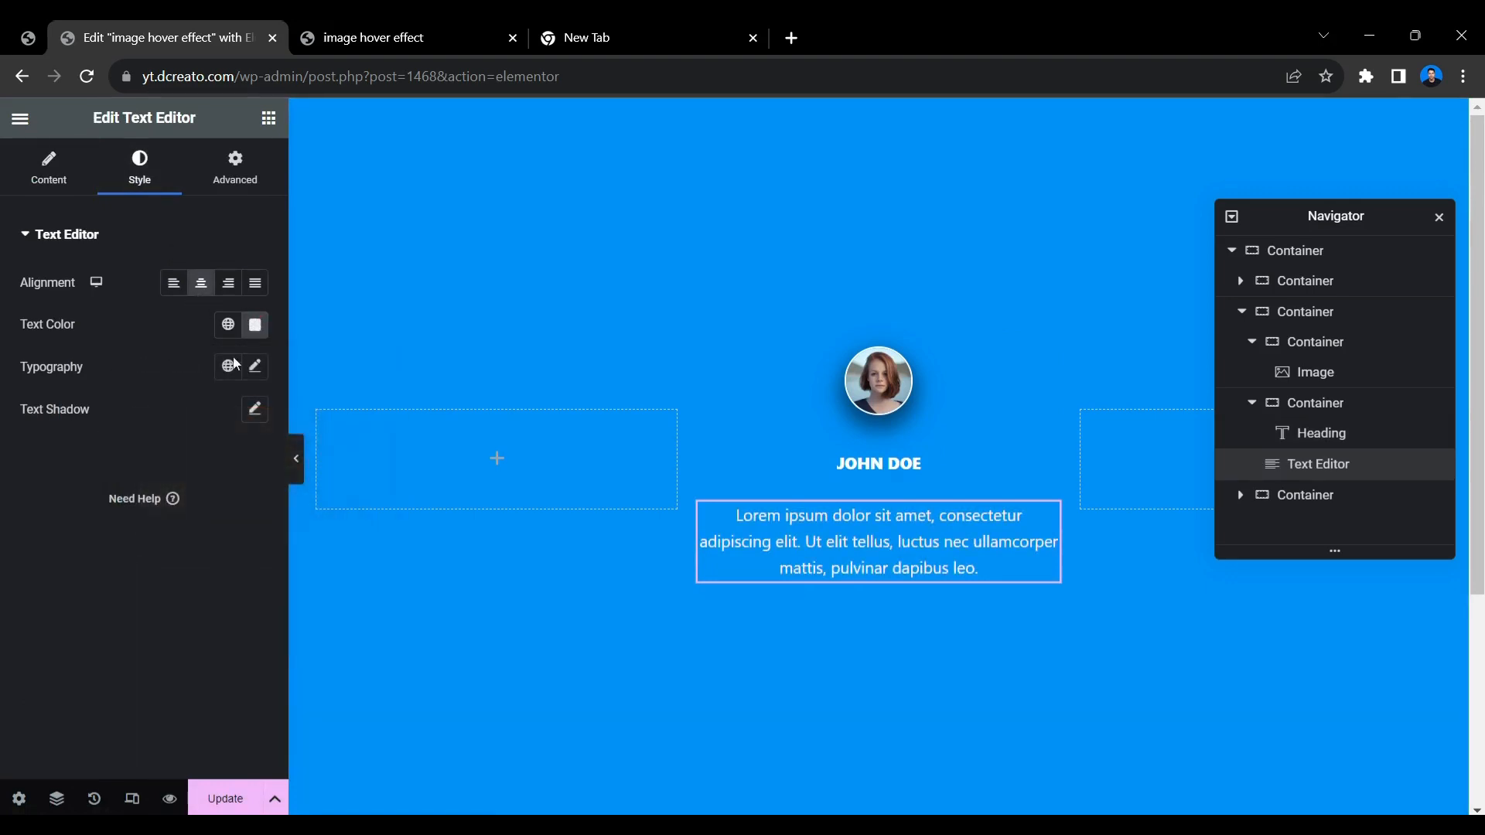
Set the paragraph text's typography to the Poppins font family at 14 px.
click(256, 366)
click(224, 460)
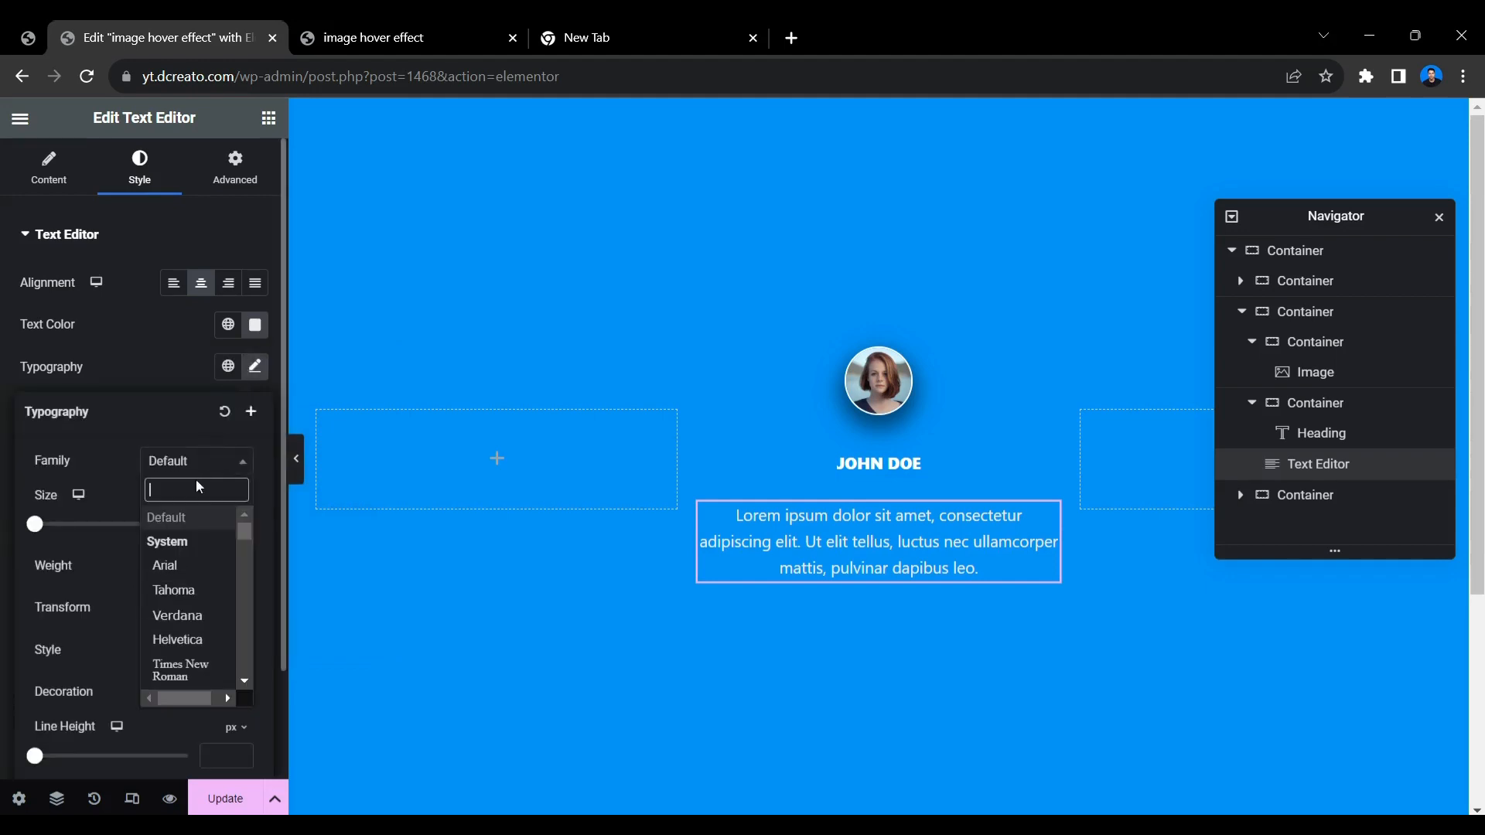
text(pop)
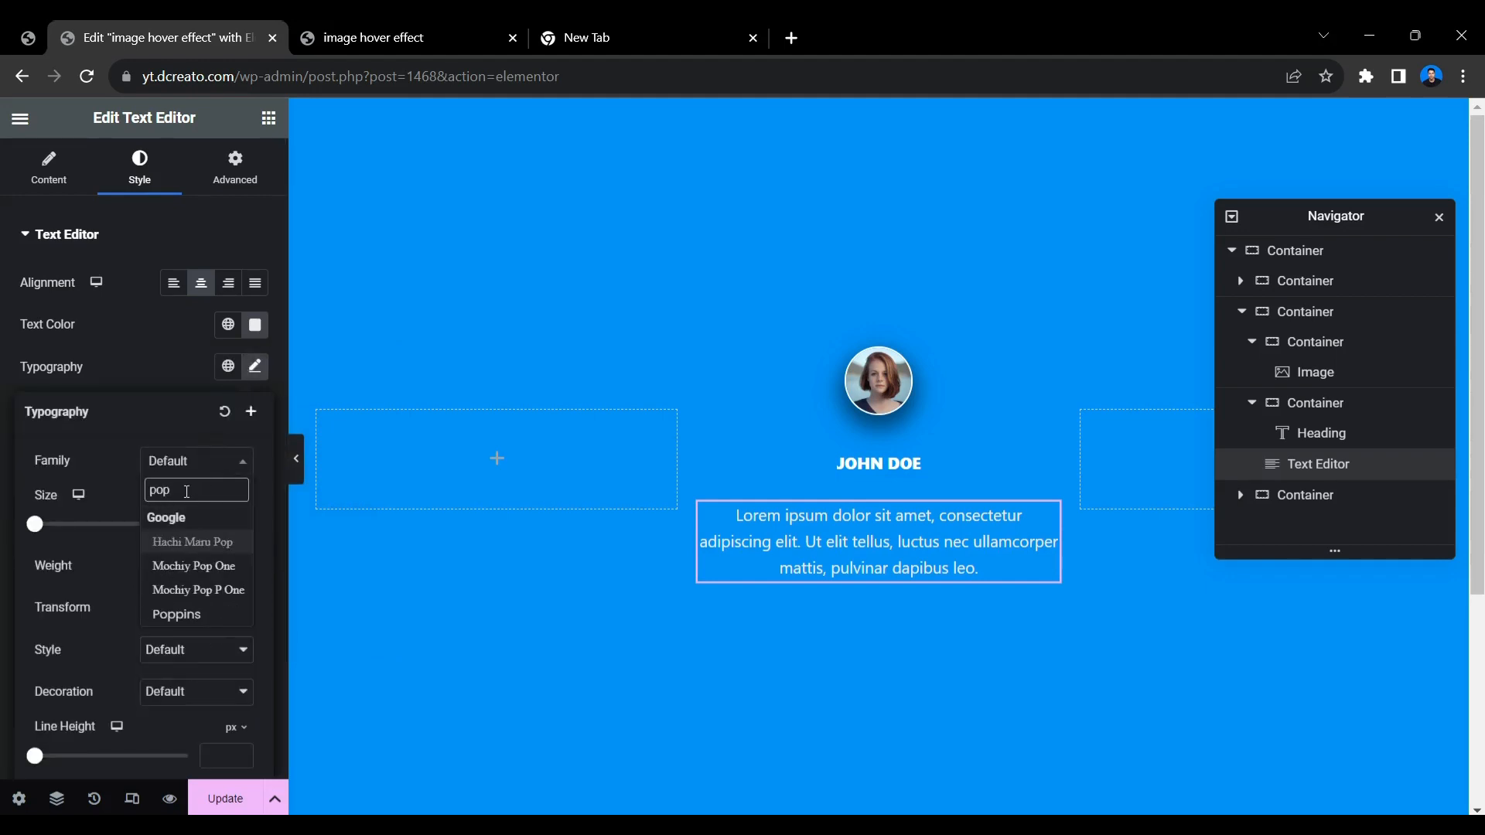
click(186, 614)
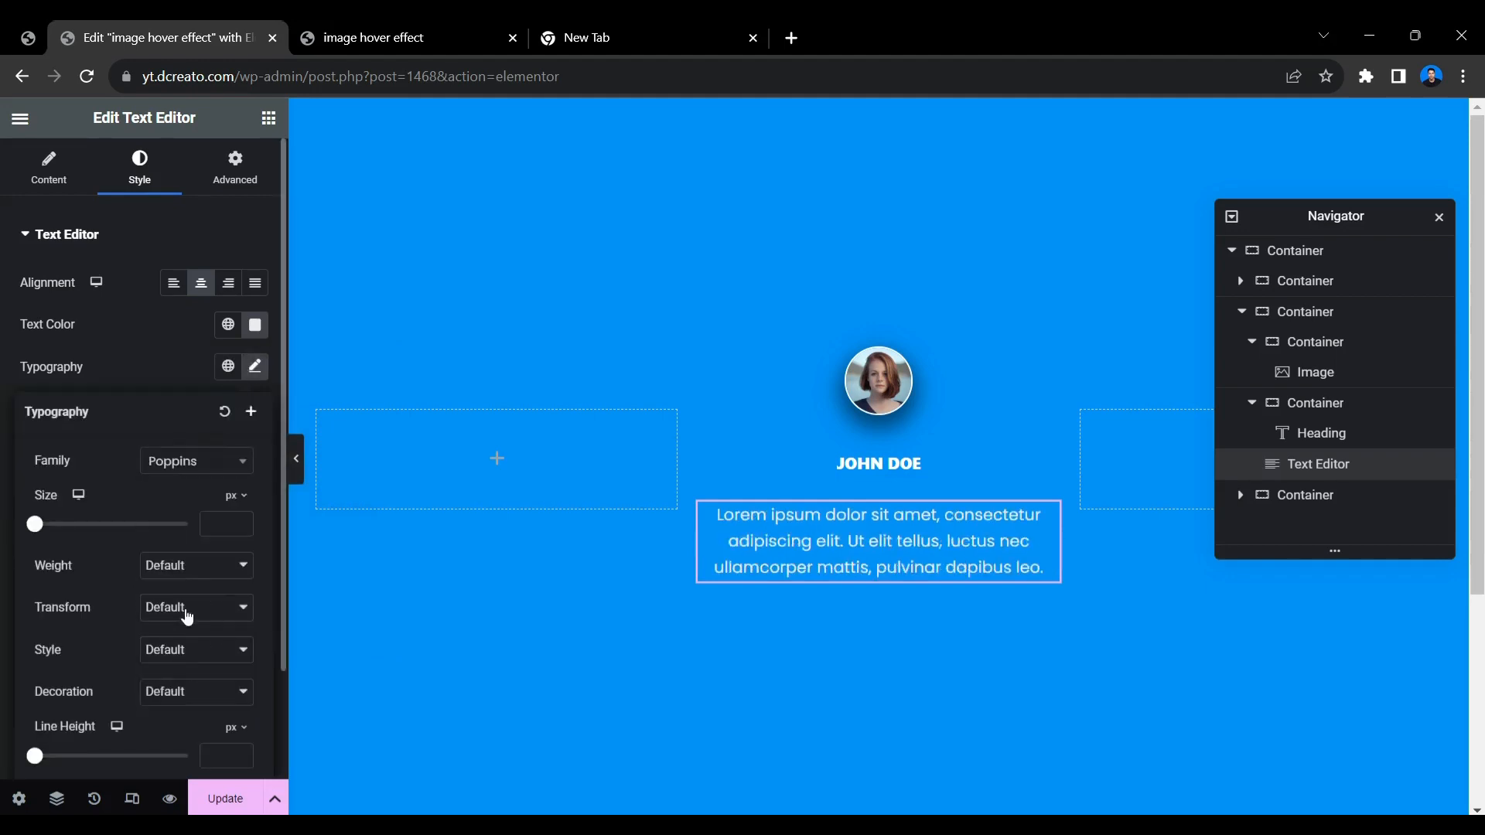
click(209, 524)
text(14)
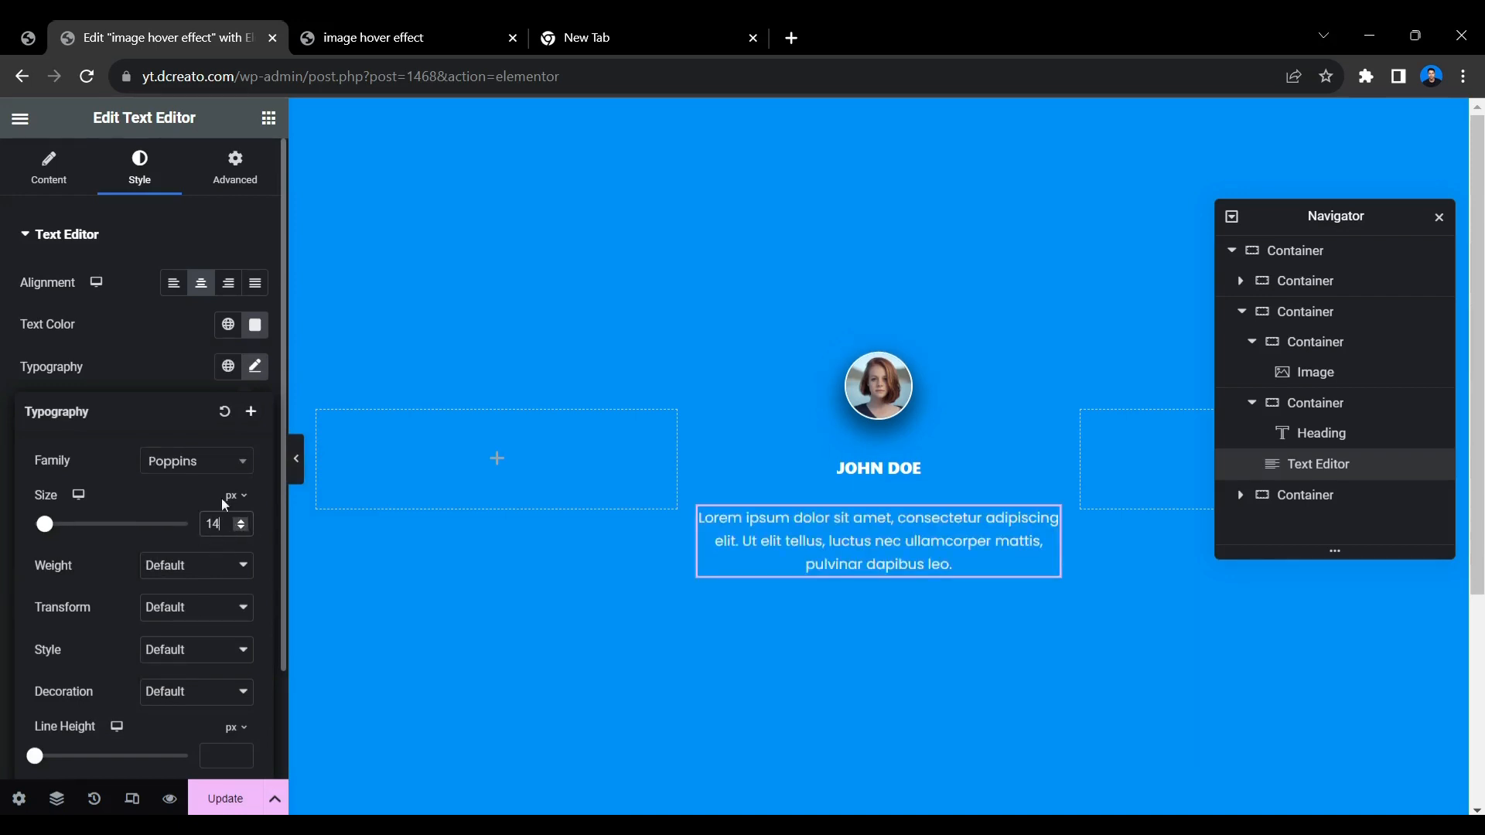
click(187, 361)
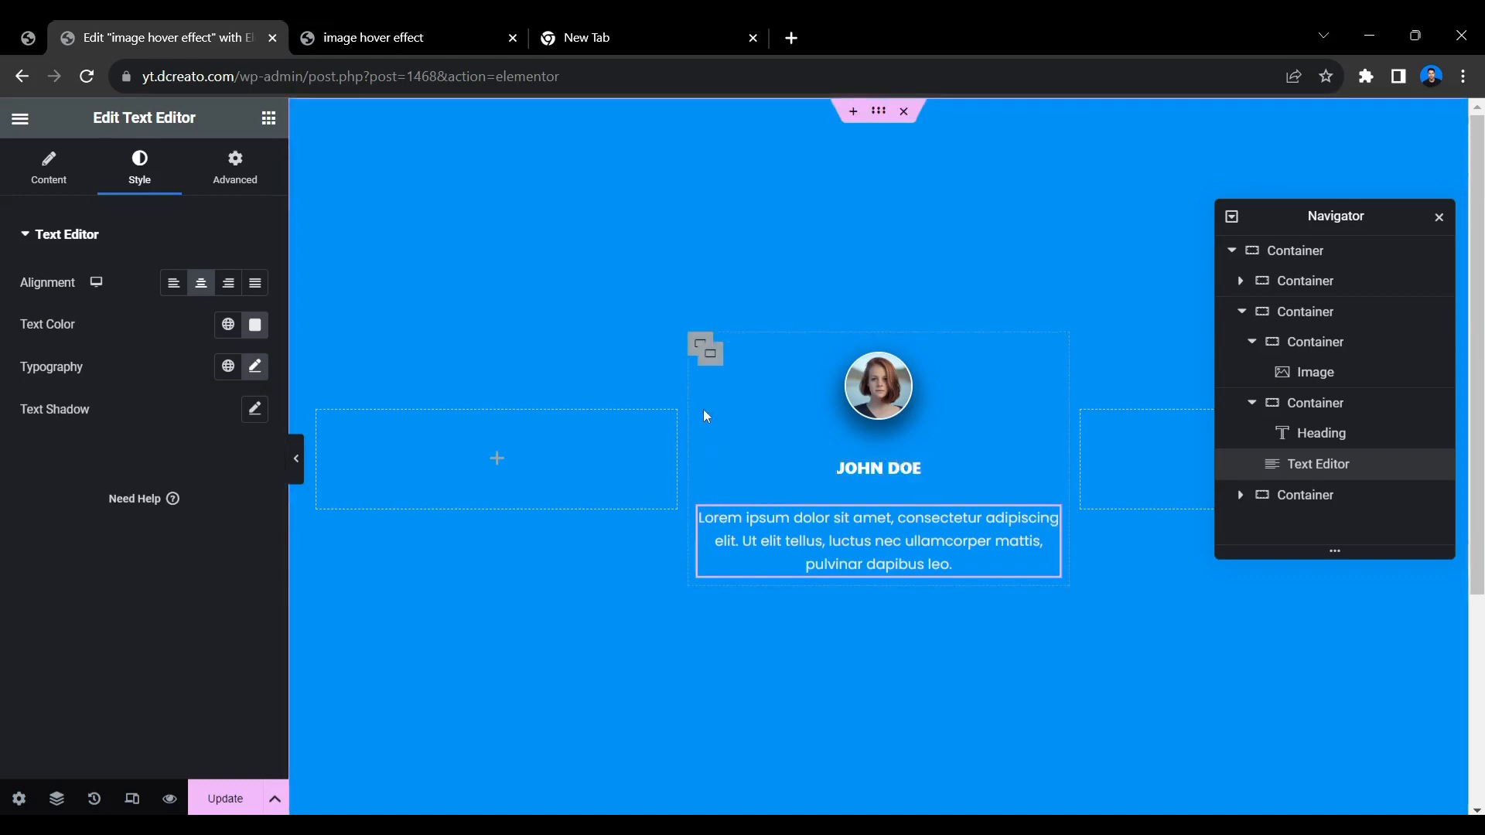
Set the middle card container's padding to 30 px on all sides.
click(710, 359)
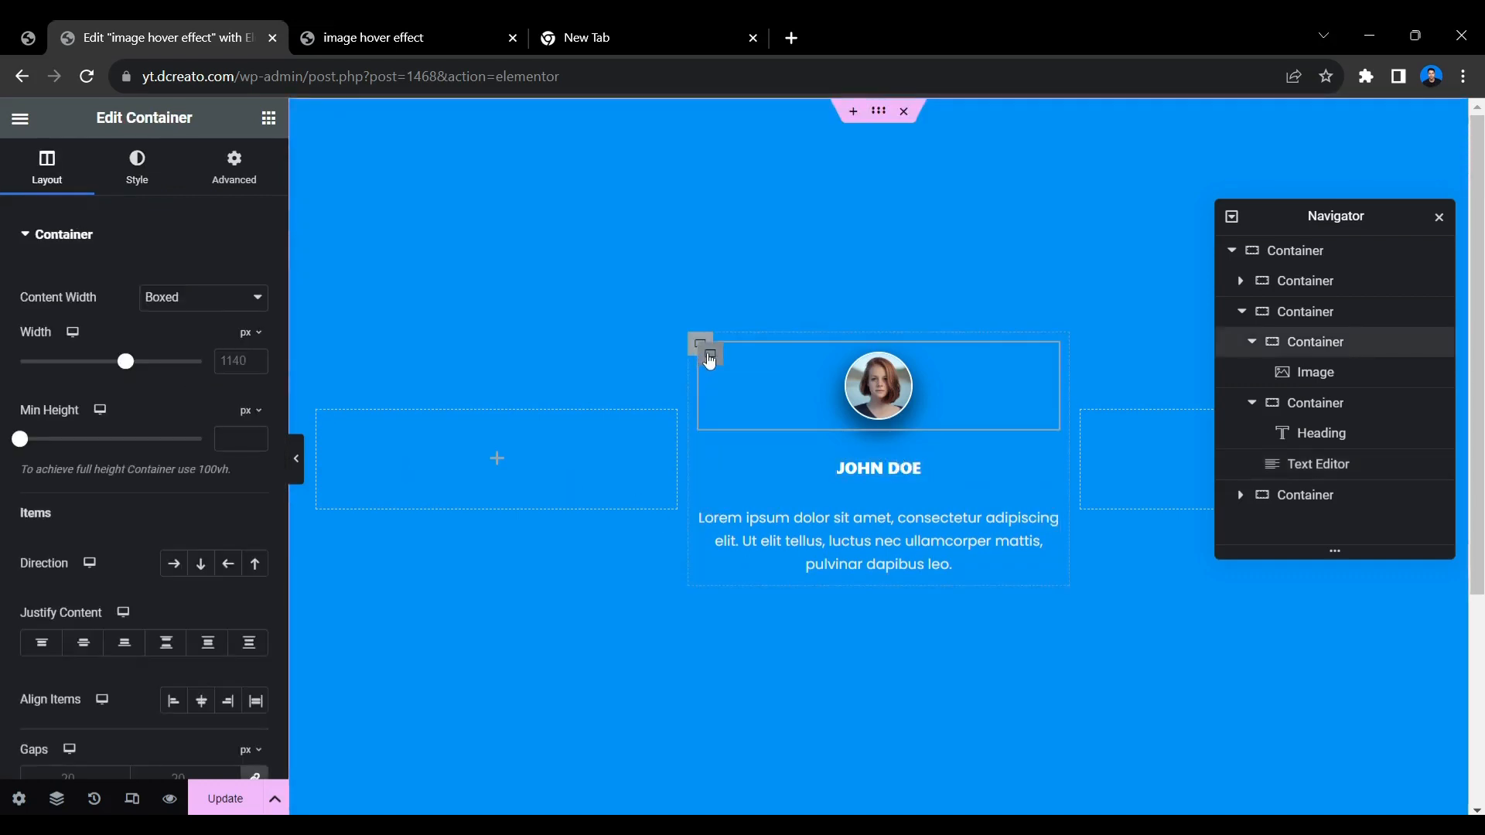
click(701, 342)
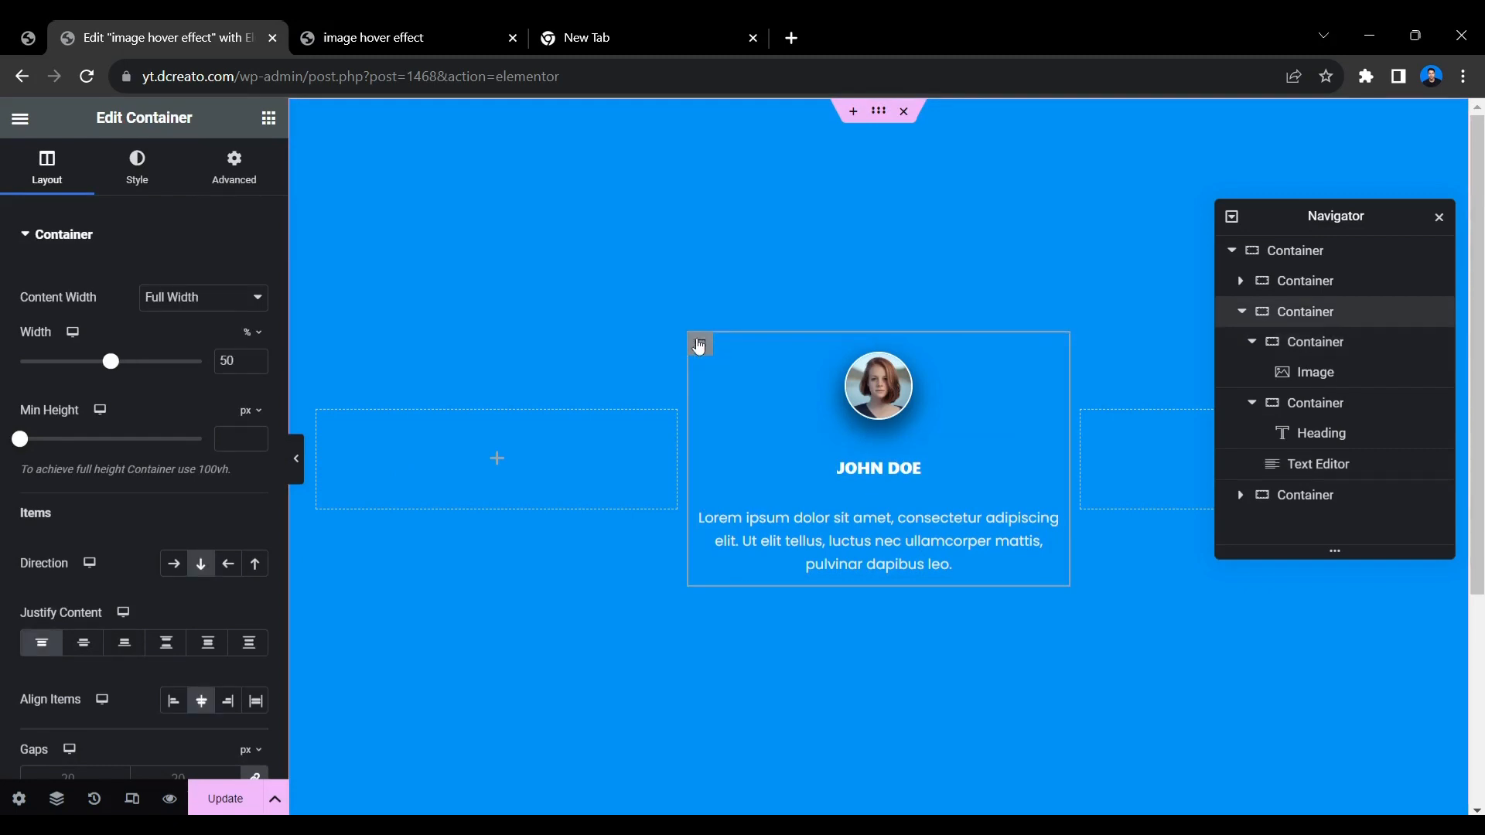
click(252, 177)
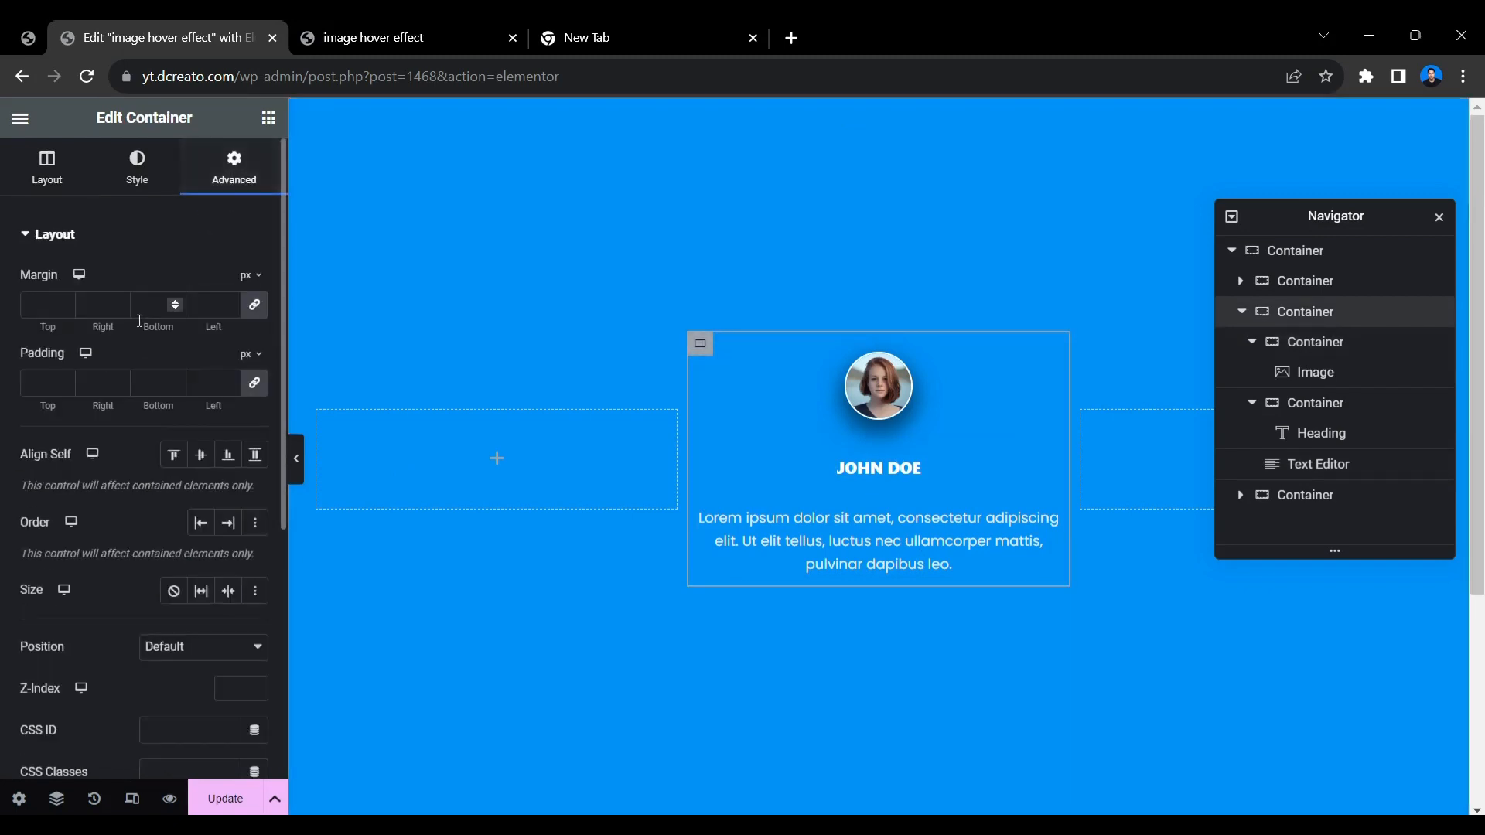
click(45, 378)
text(20)
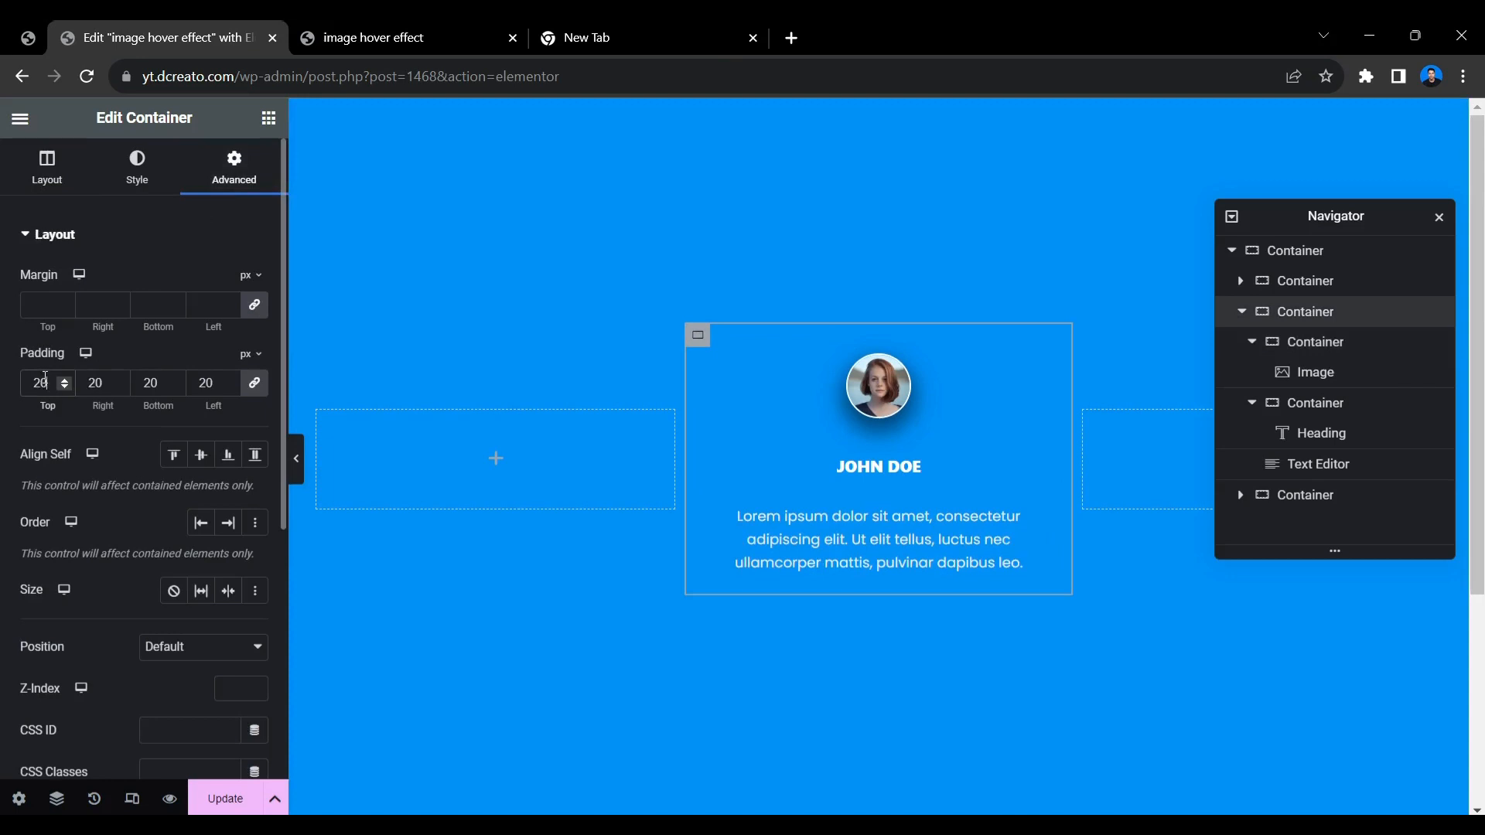
click(65, 381)
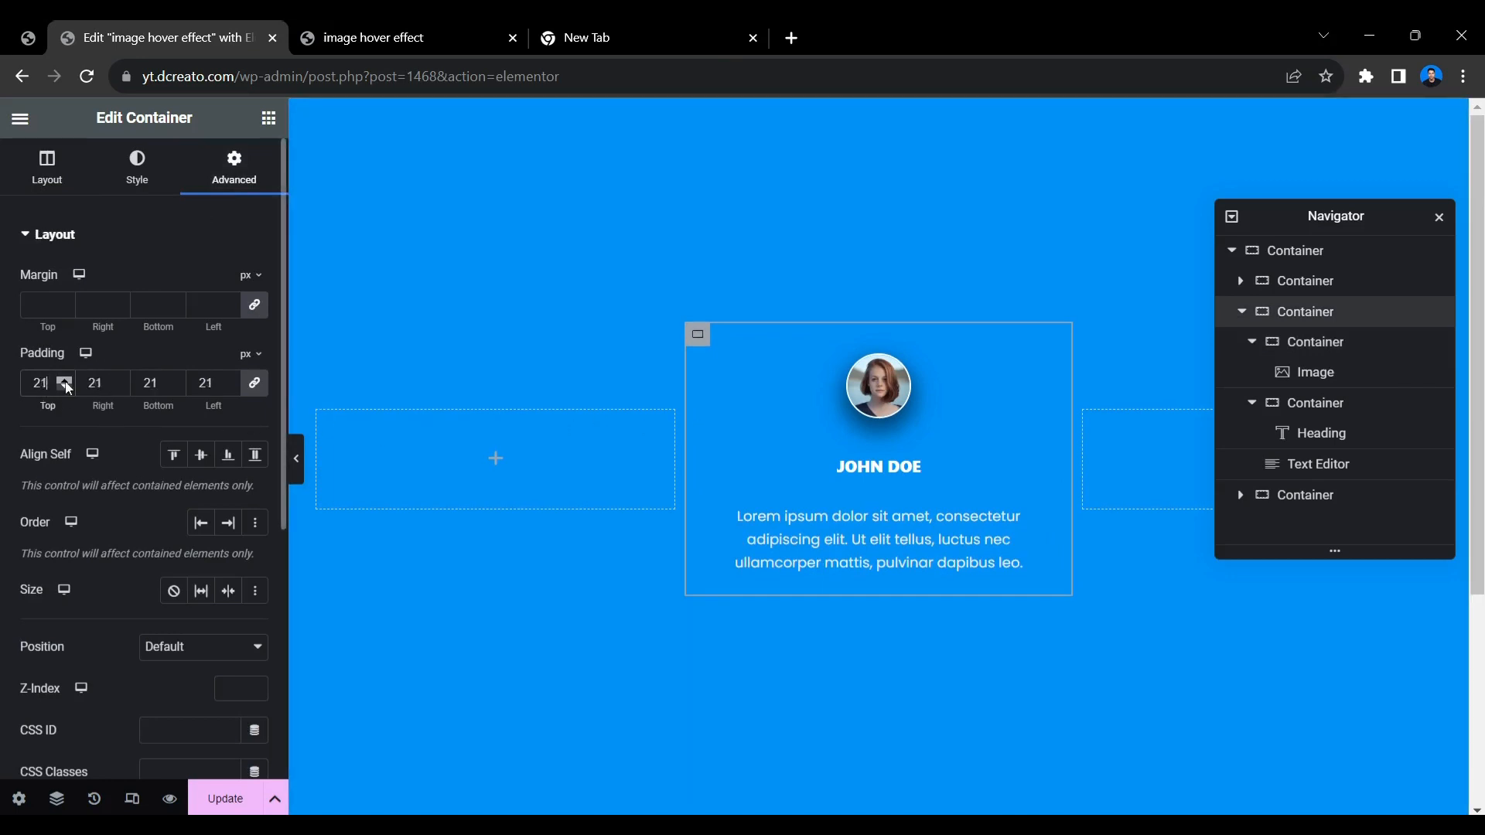
click(65, 381)
click(65, 381)
click(65, 381)
click(65, 380)
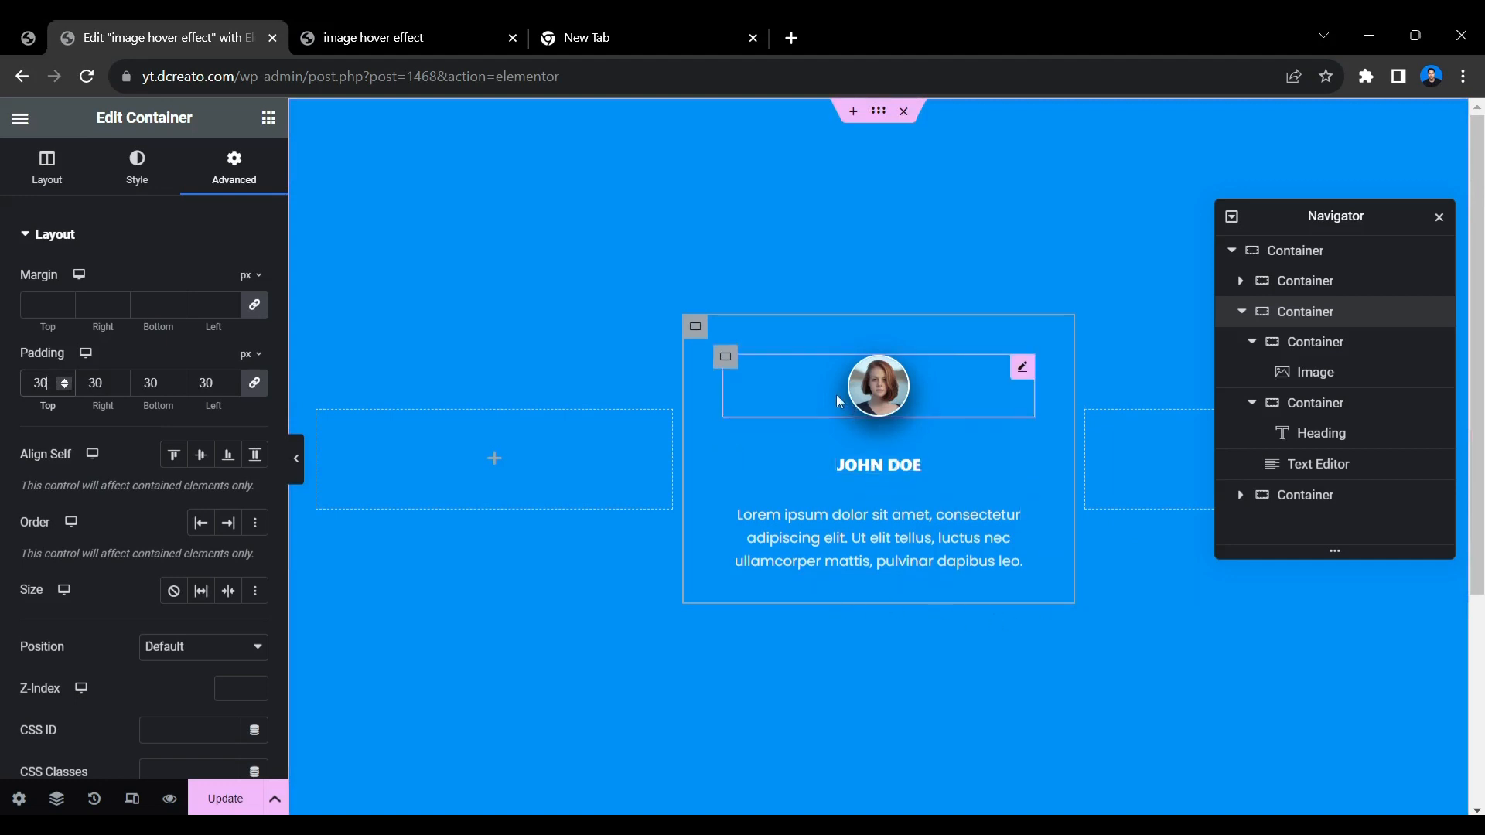
Add a Social Icons widget below the paragraph text and set its icon shape to Circle.
click(269, 119)
text(so)
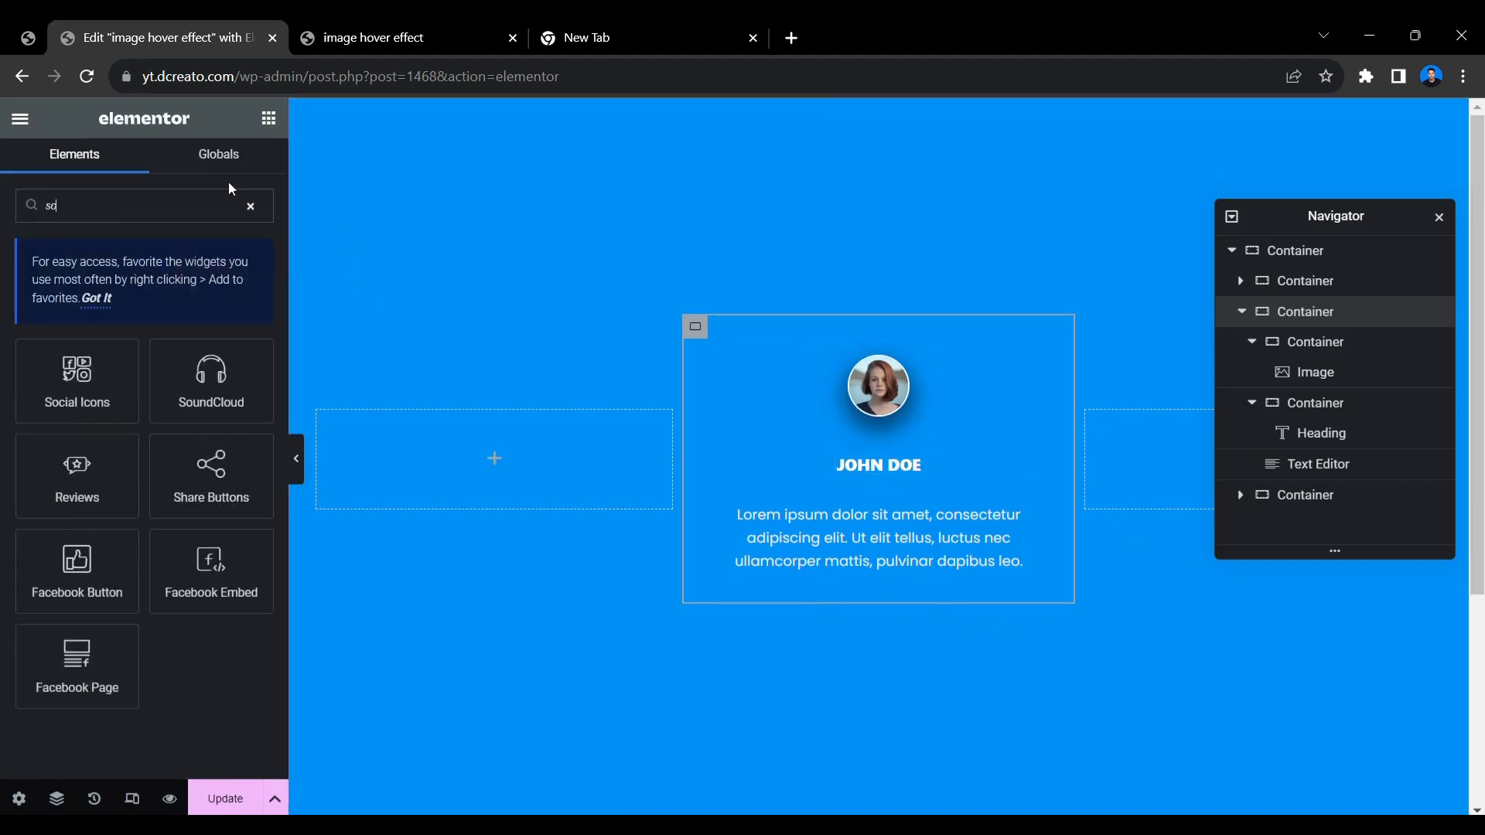
drag(126, 348, 905, 563)
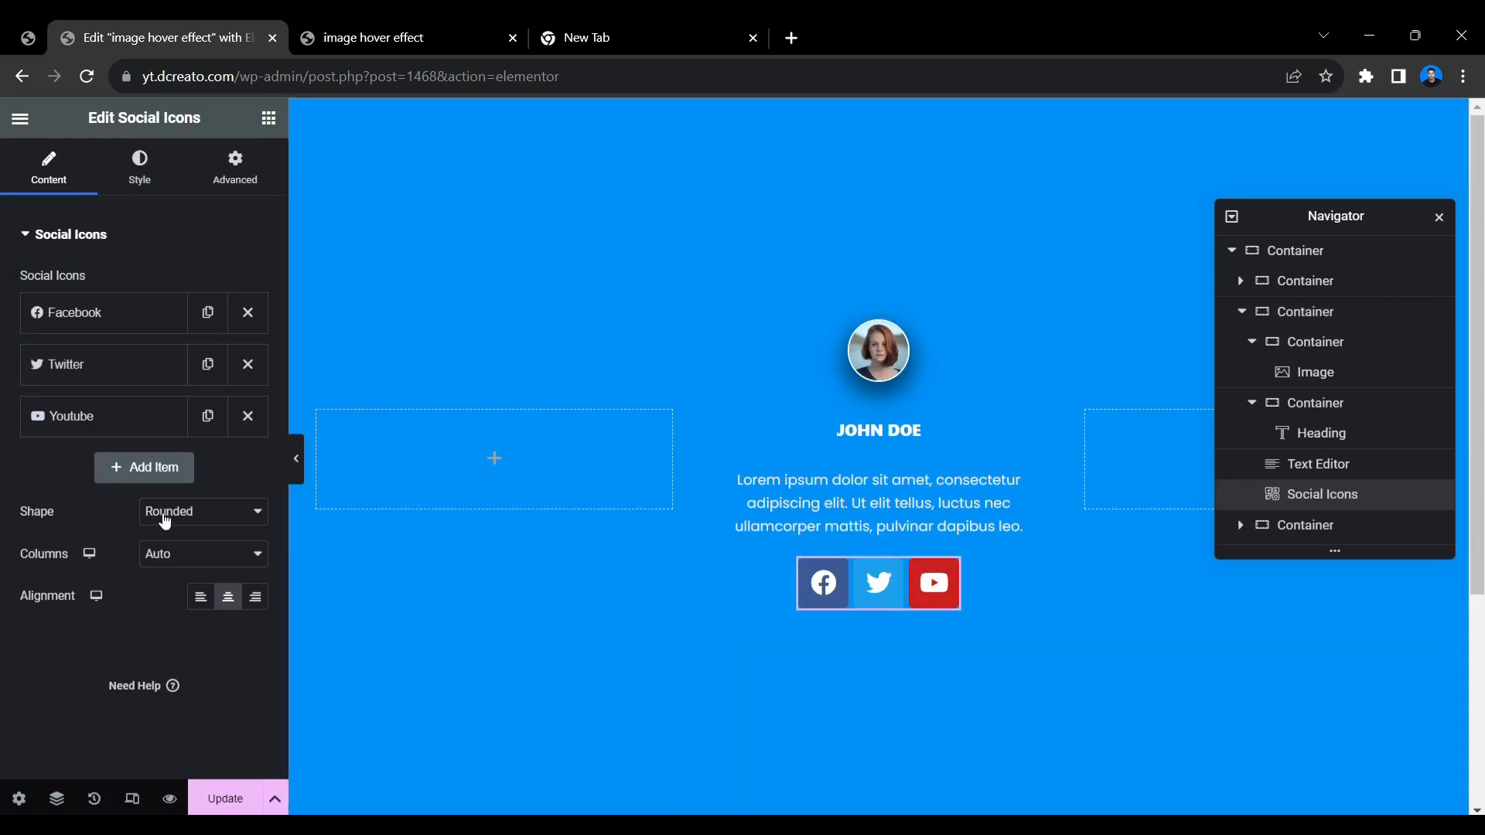
click(226, 514)
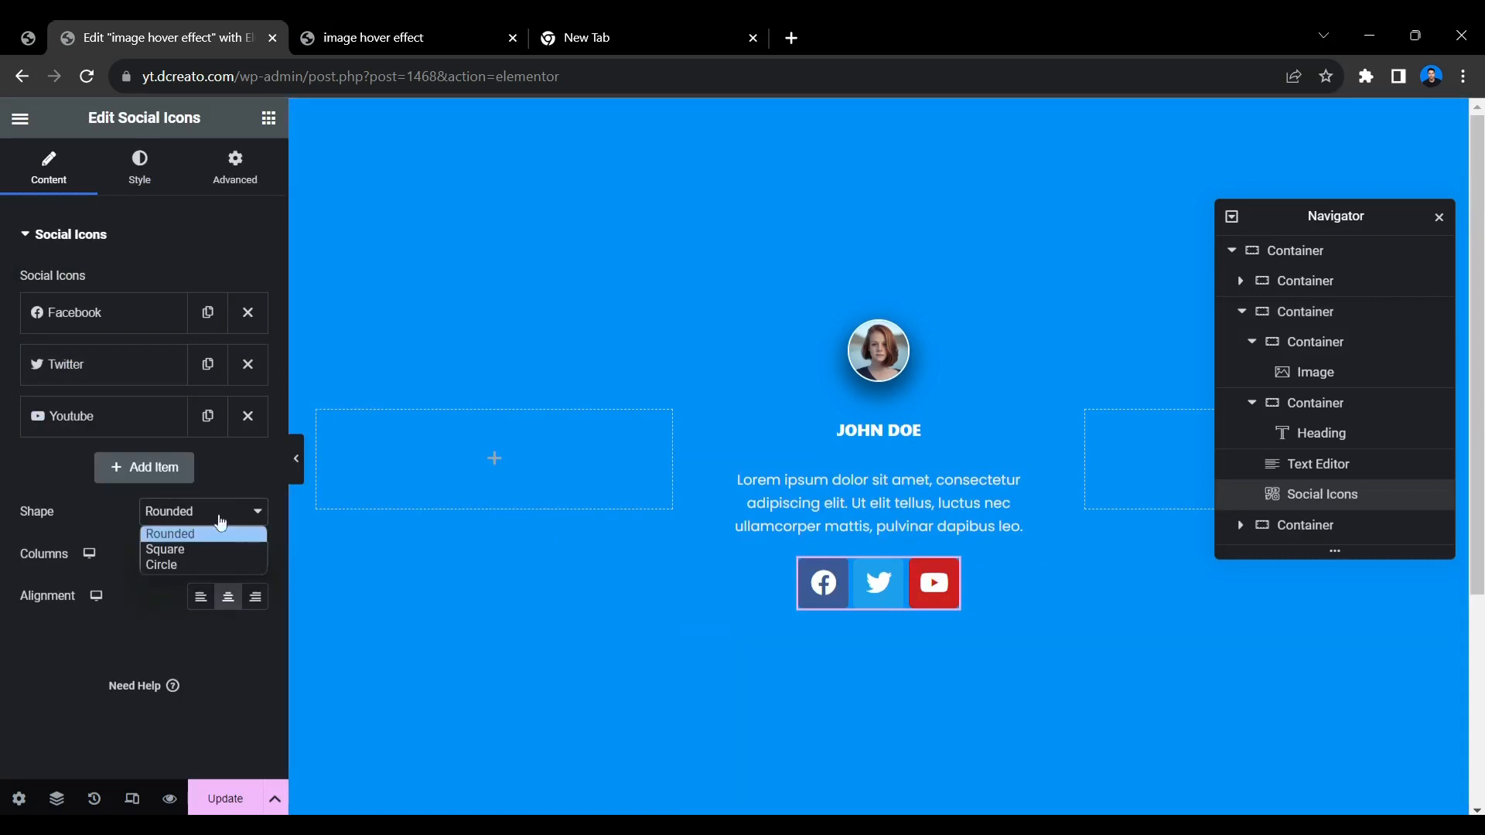
click(194, 570)
Set the size of the social icons to 16 px.
click(159, 193)
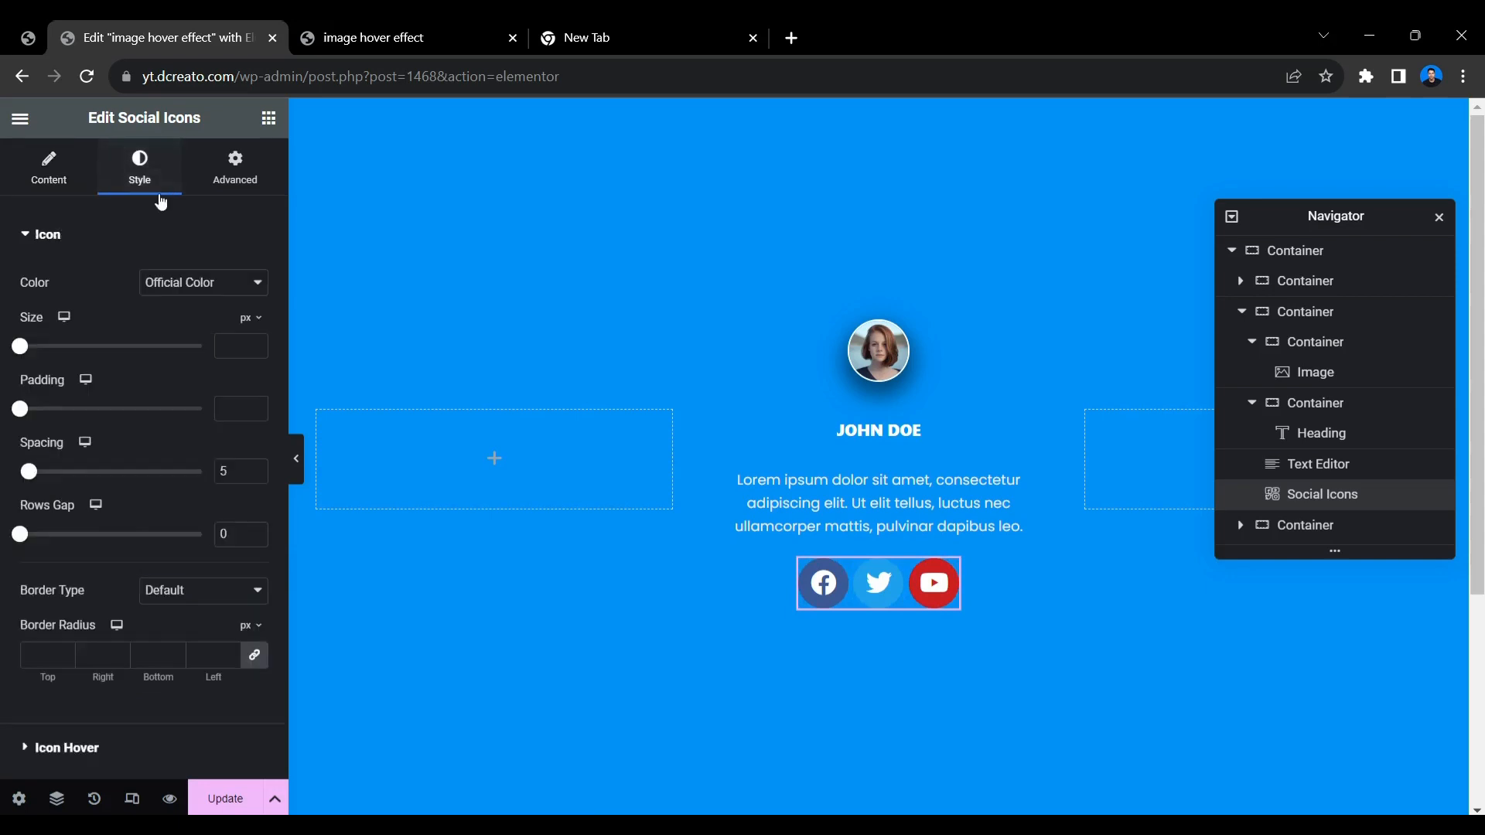
click(239, 347)
text(16)
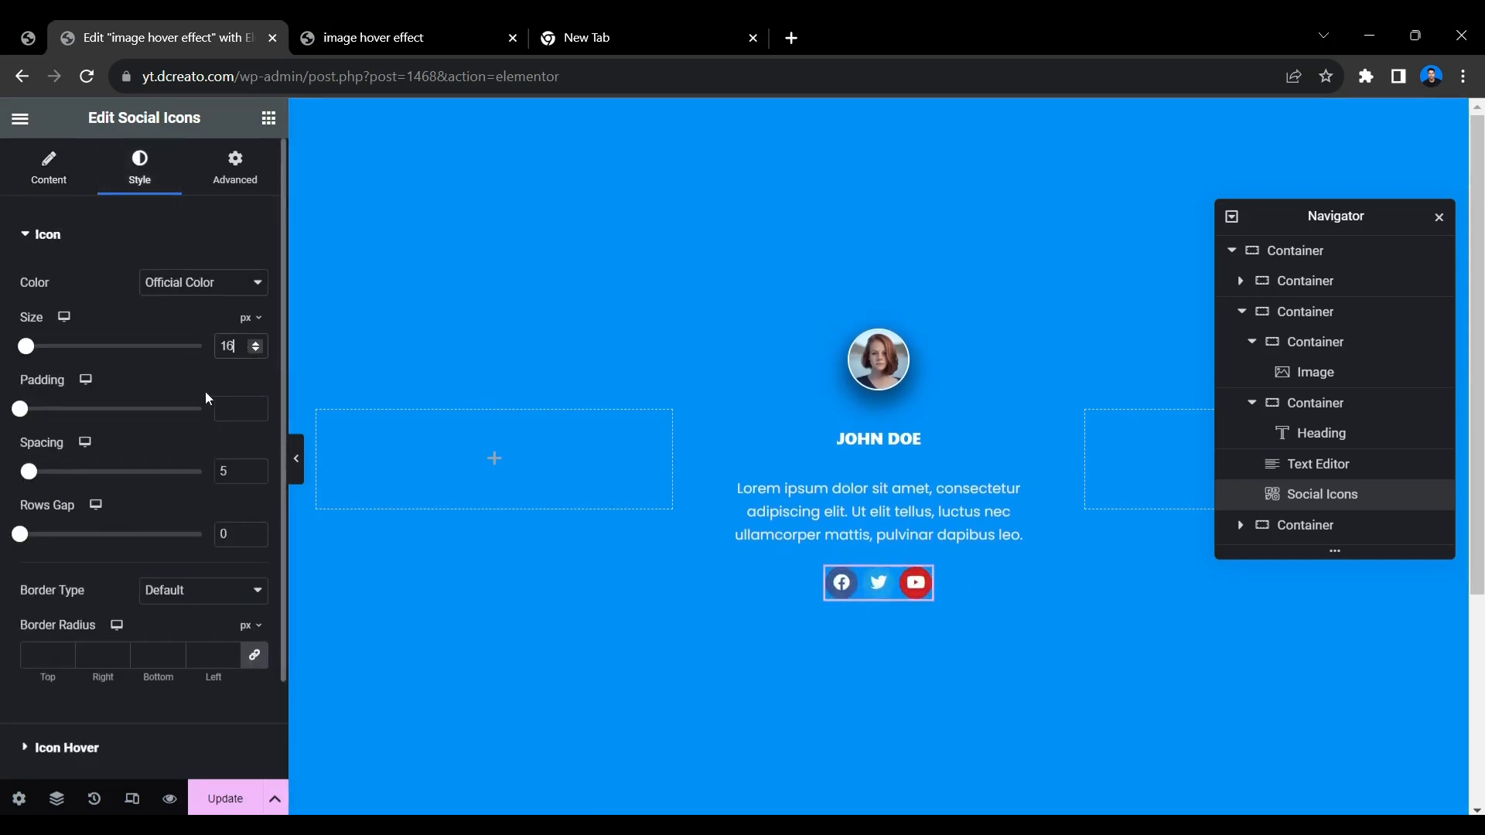
Switch the social icons' color from the official colors to Custom.
click(231, 286)
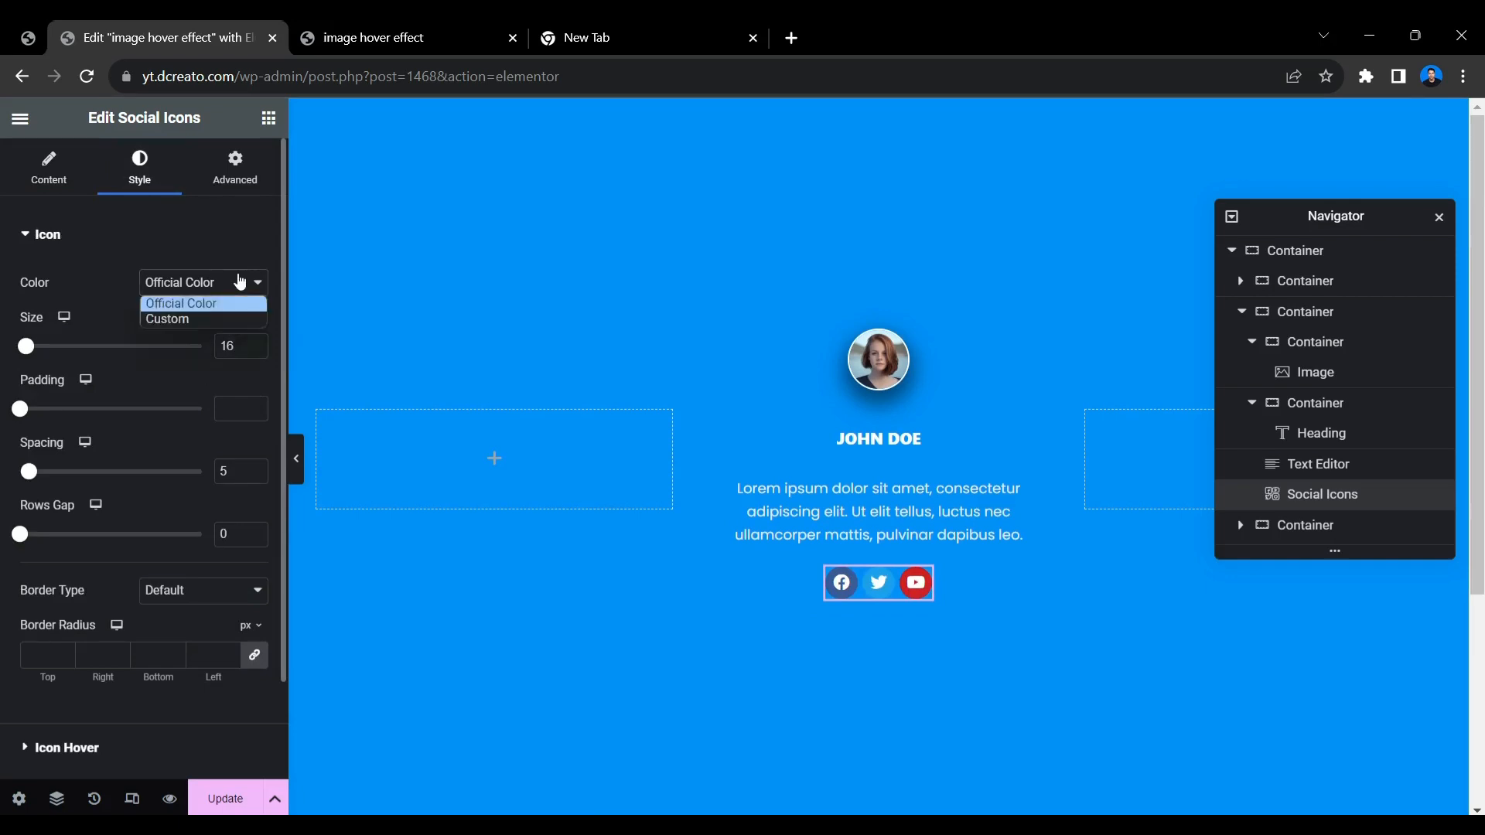
click(219, 319)
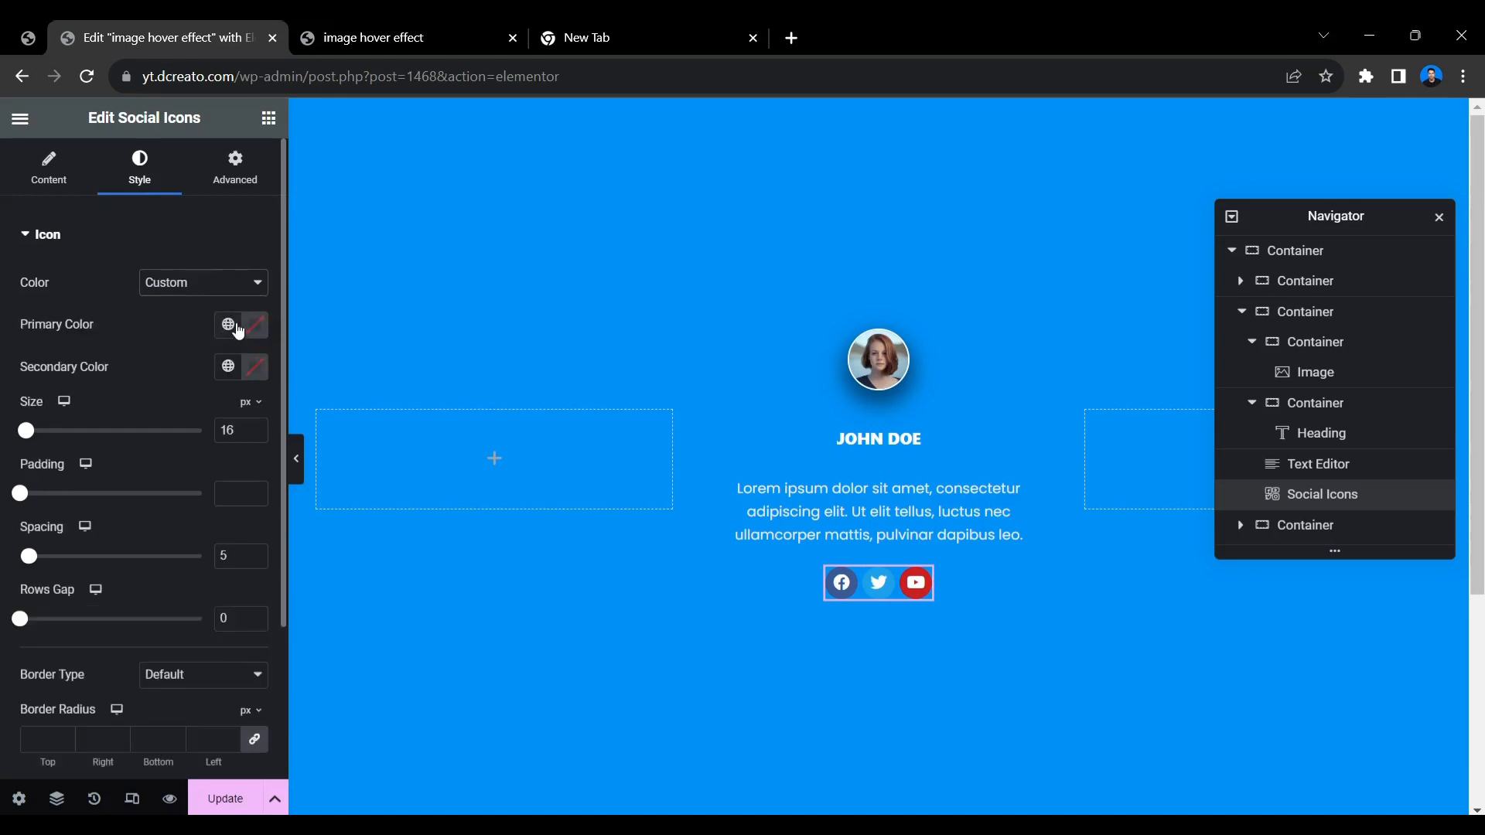
Try the black global color Theme Color Palette 4 as the social icons' primary color.
click(257, 328)
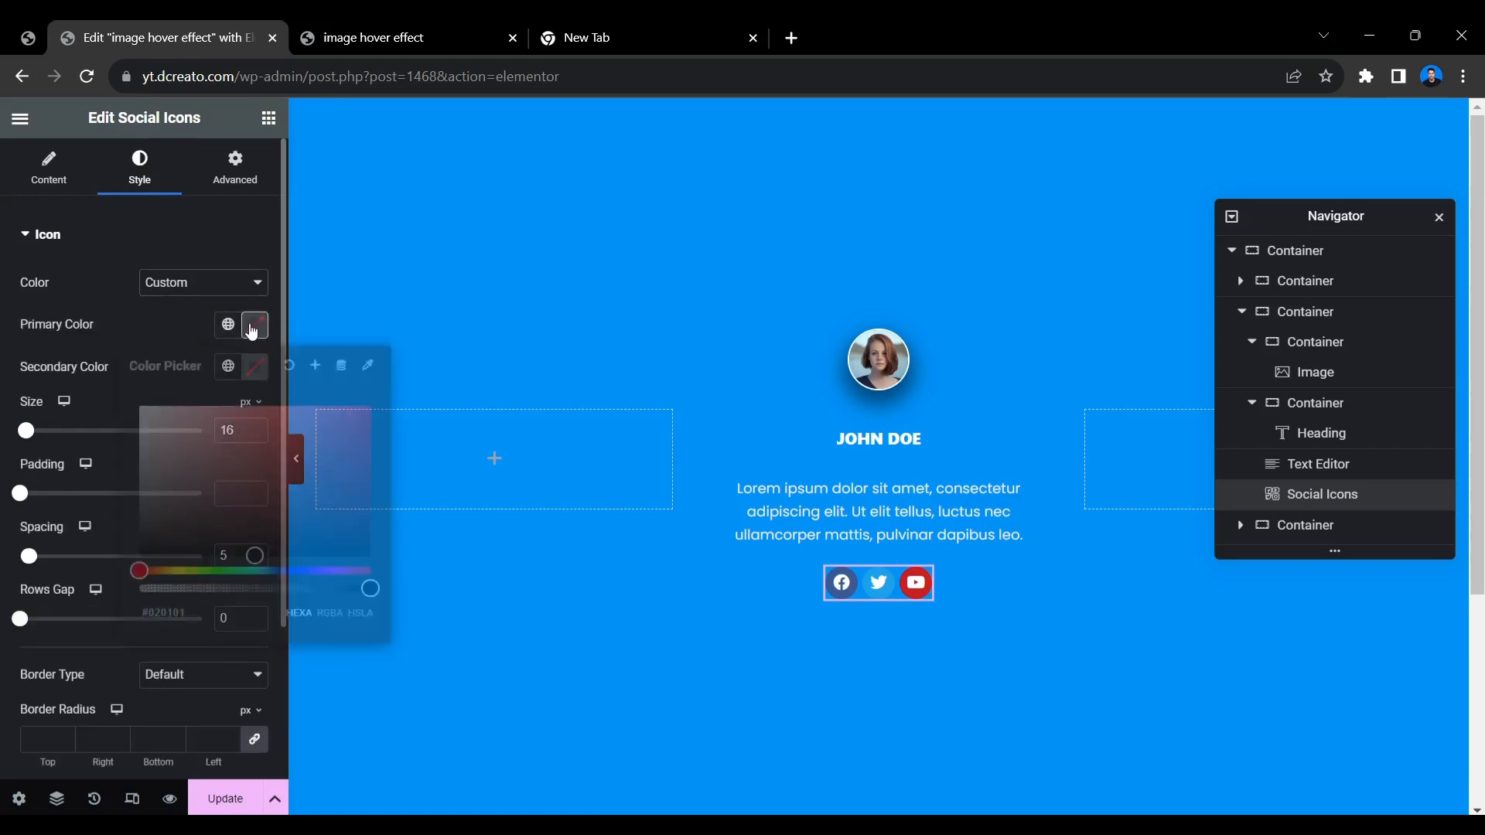
click(174, 326)
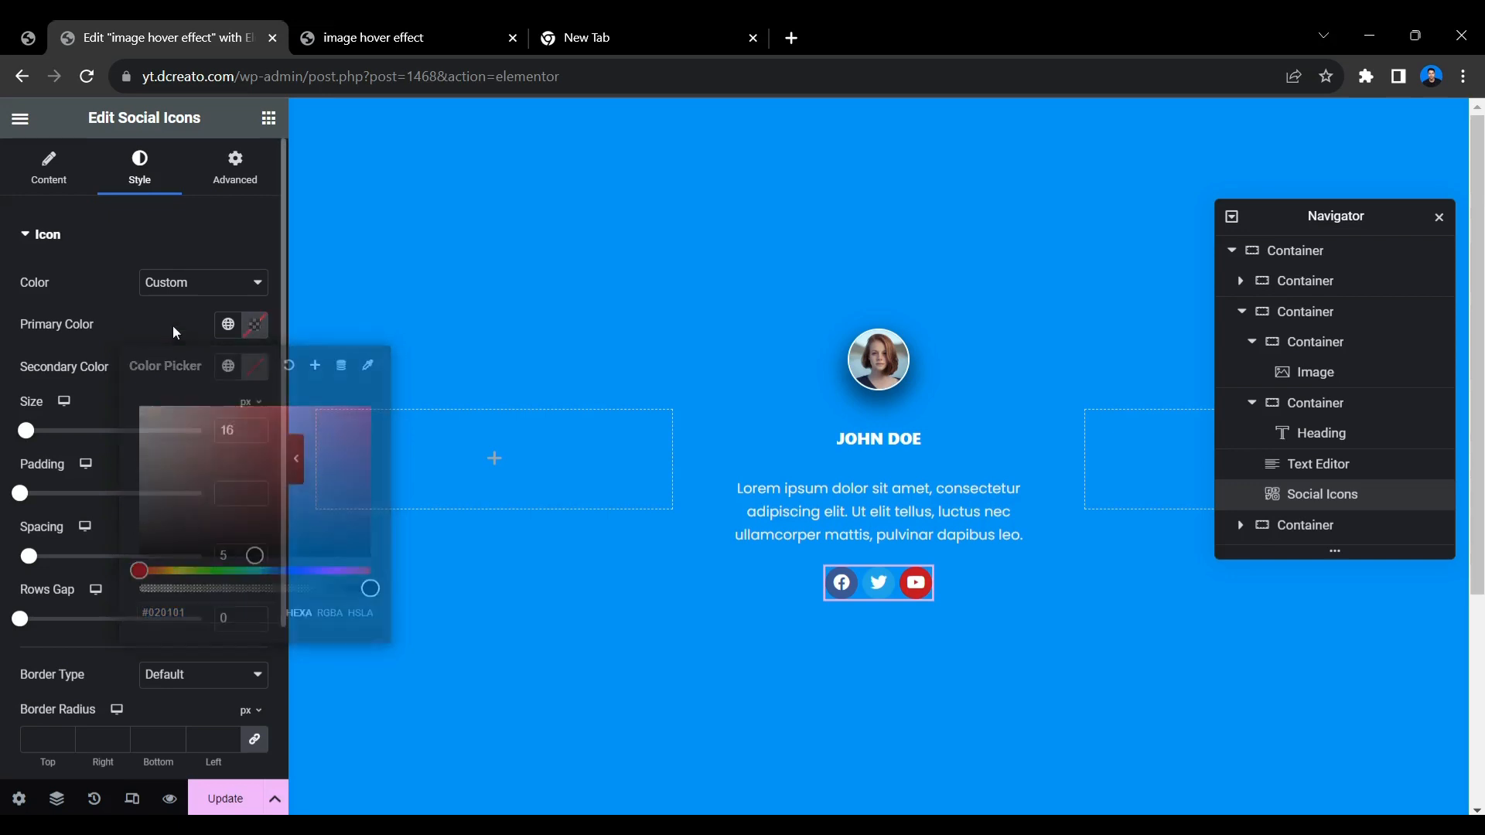
click(228, 331)
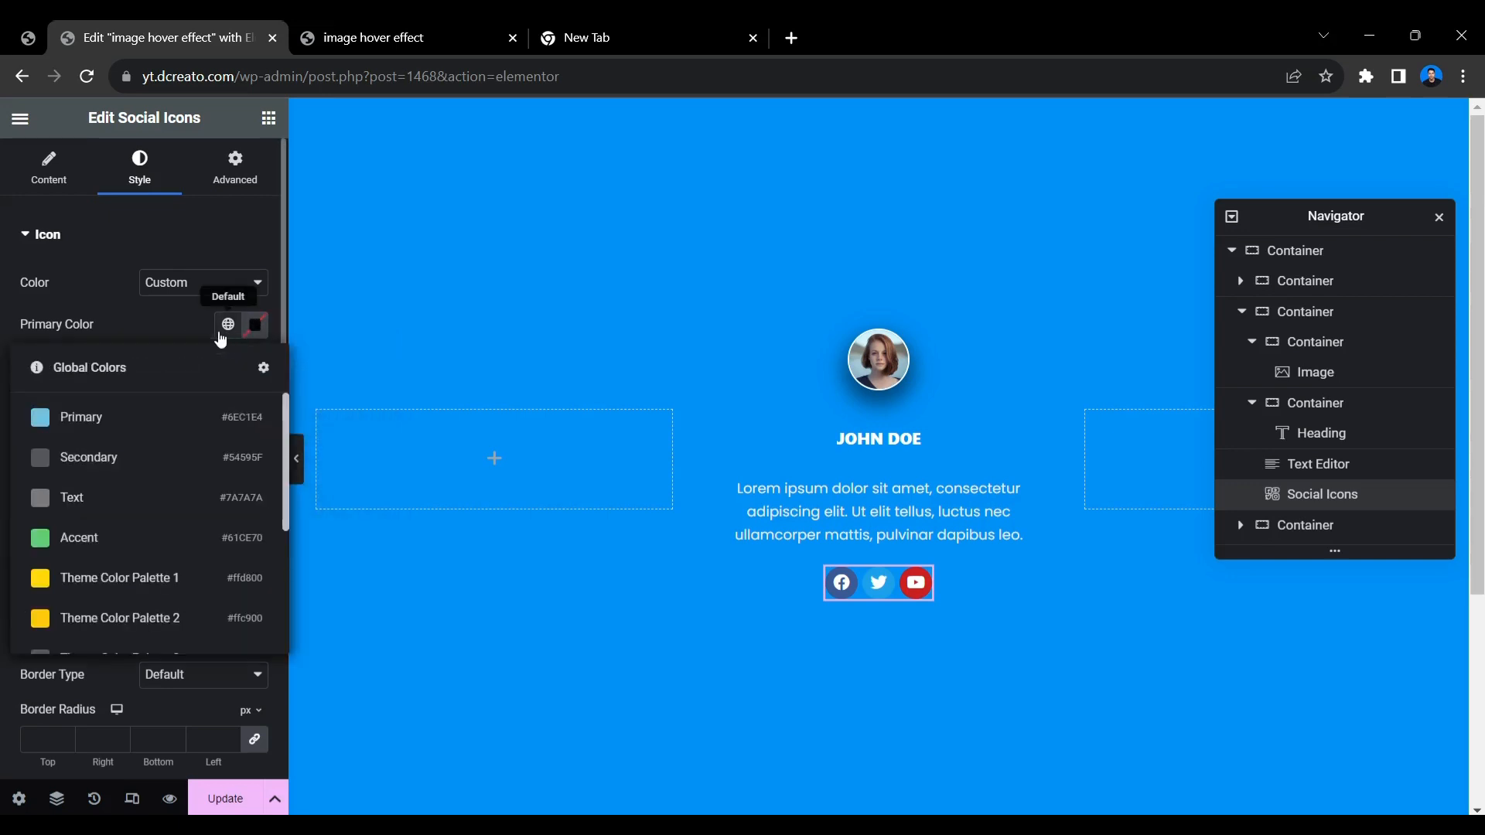
scroll(108, 587, down, 3)
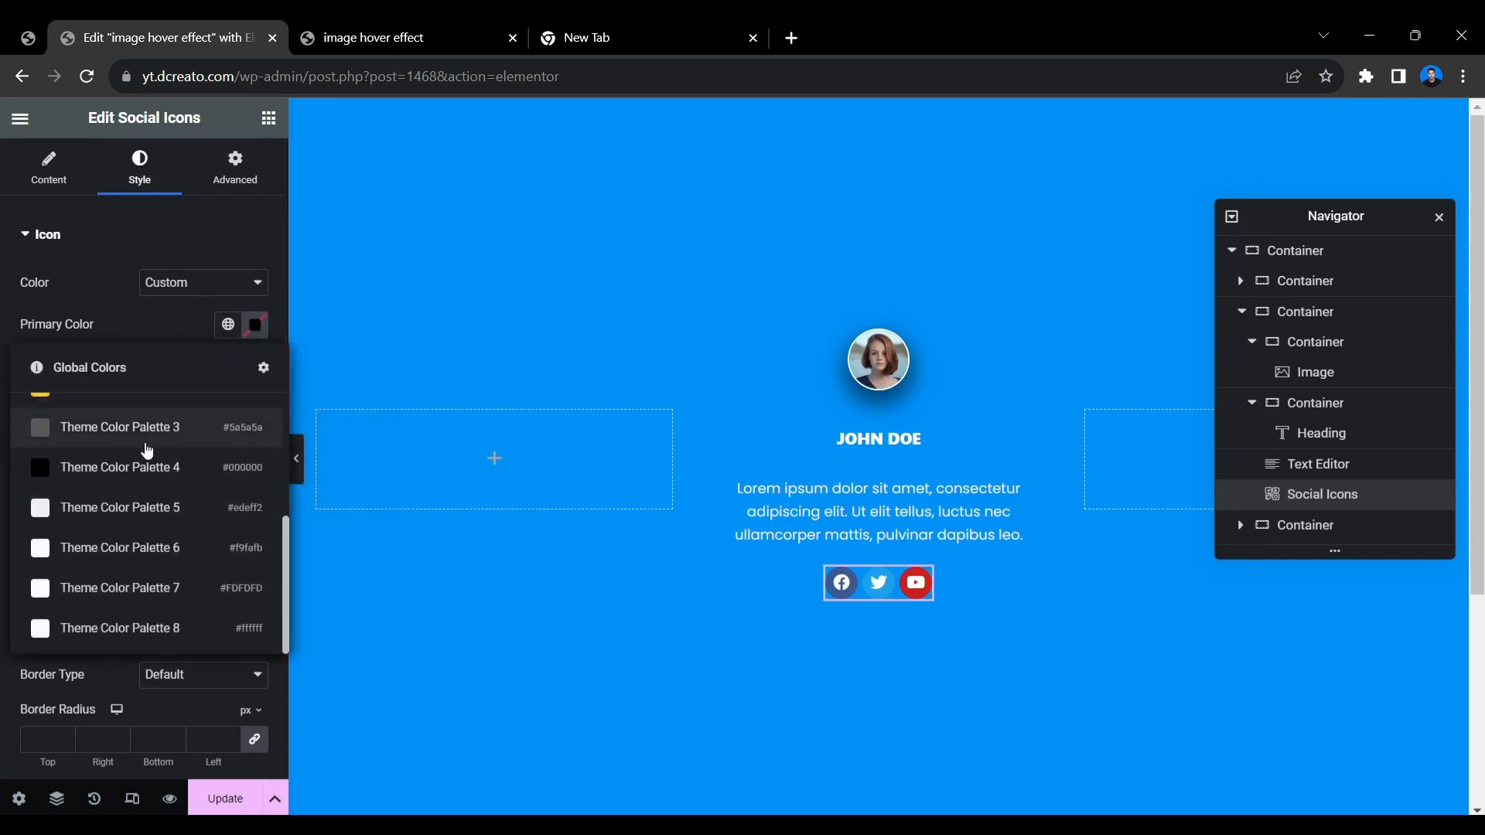
click(147, 465)
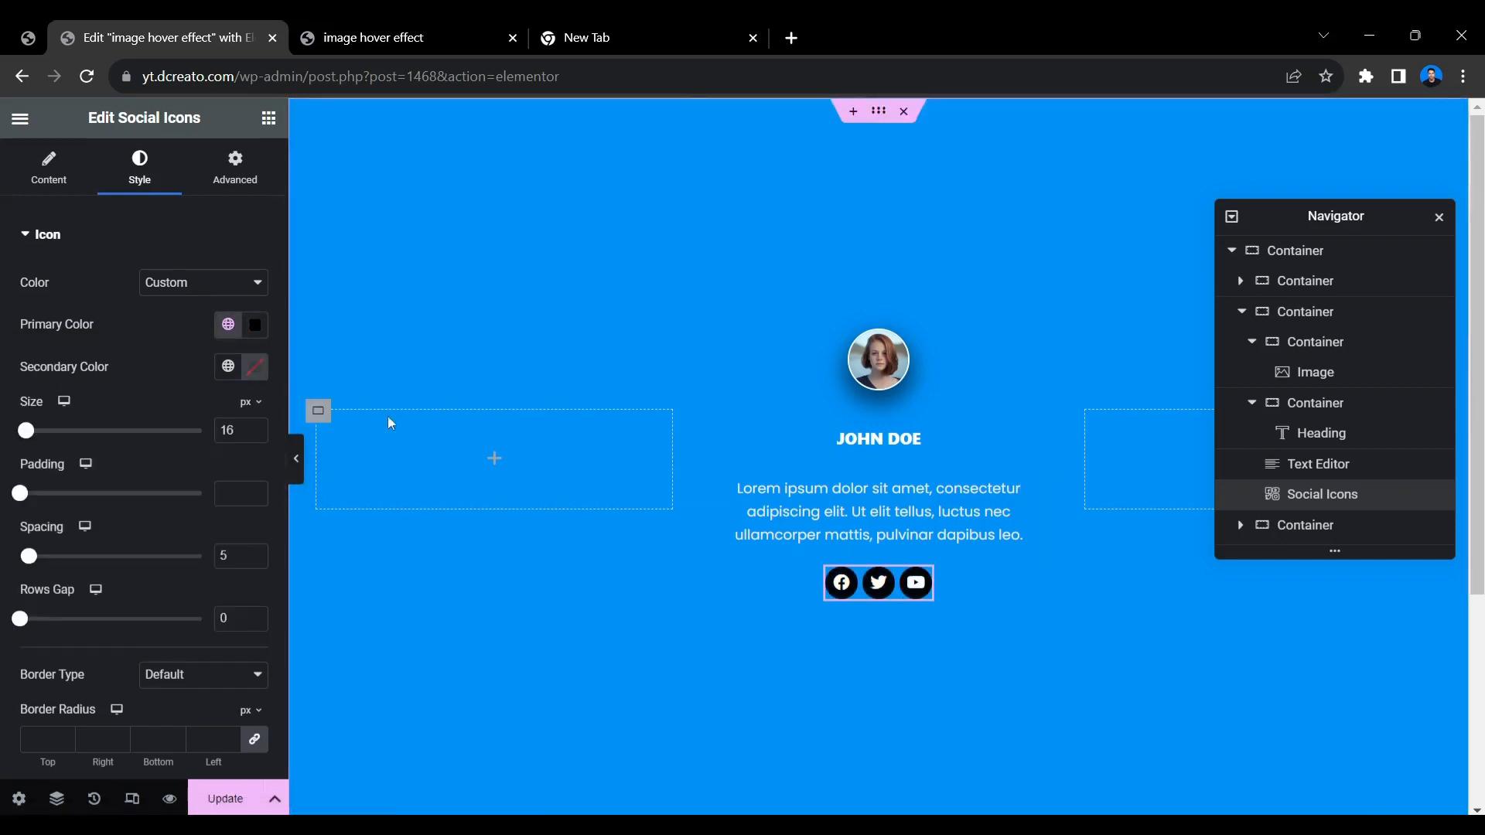
Set the social icons' primary color to white, #FFFFFF.
click(227, 324)
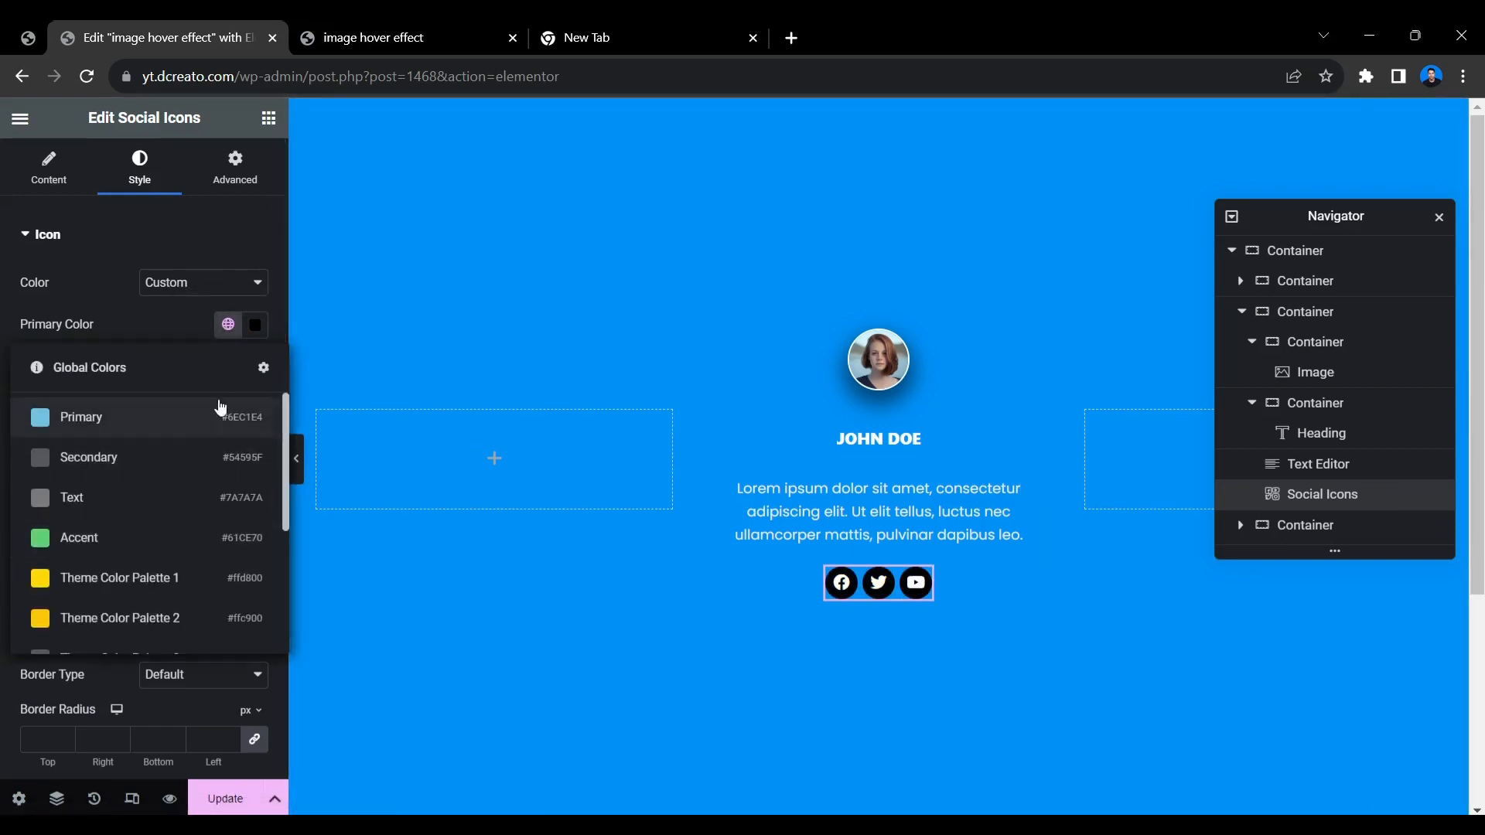
click(255, 330)
drag(217, 476, 101, 361)
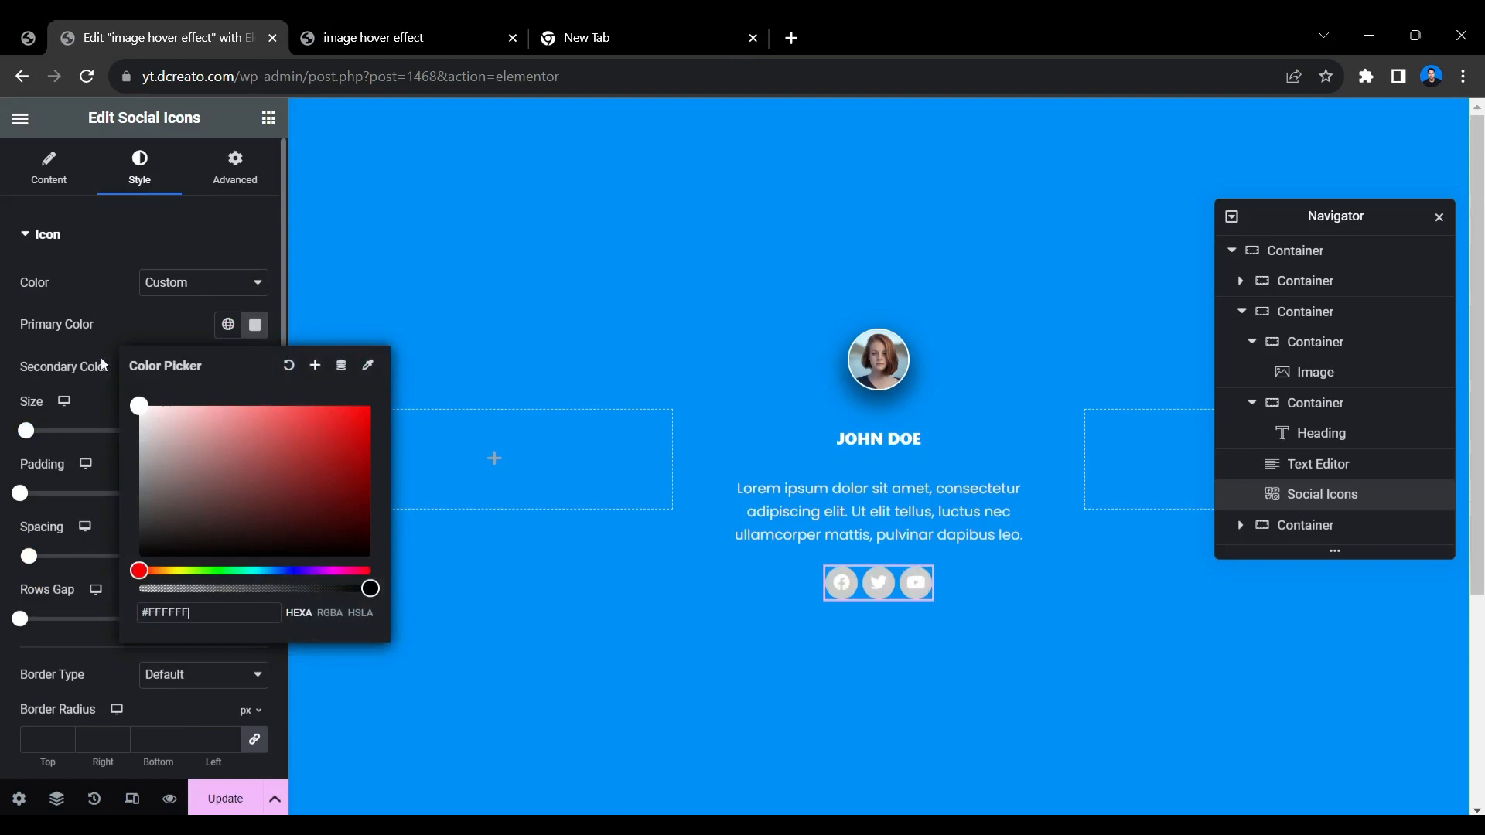
click(144, 313)
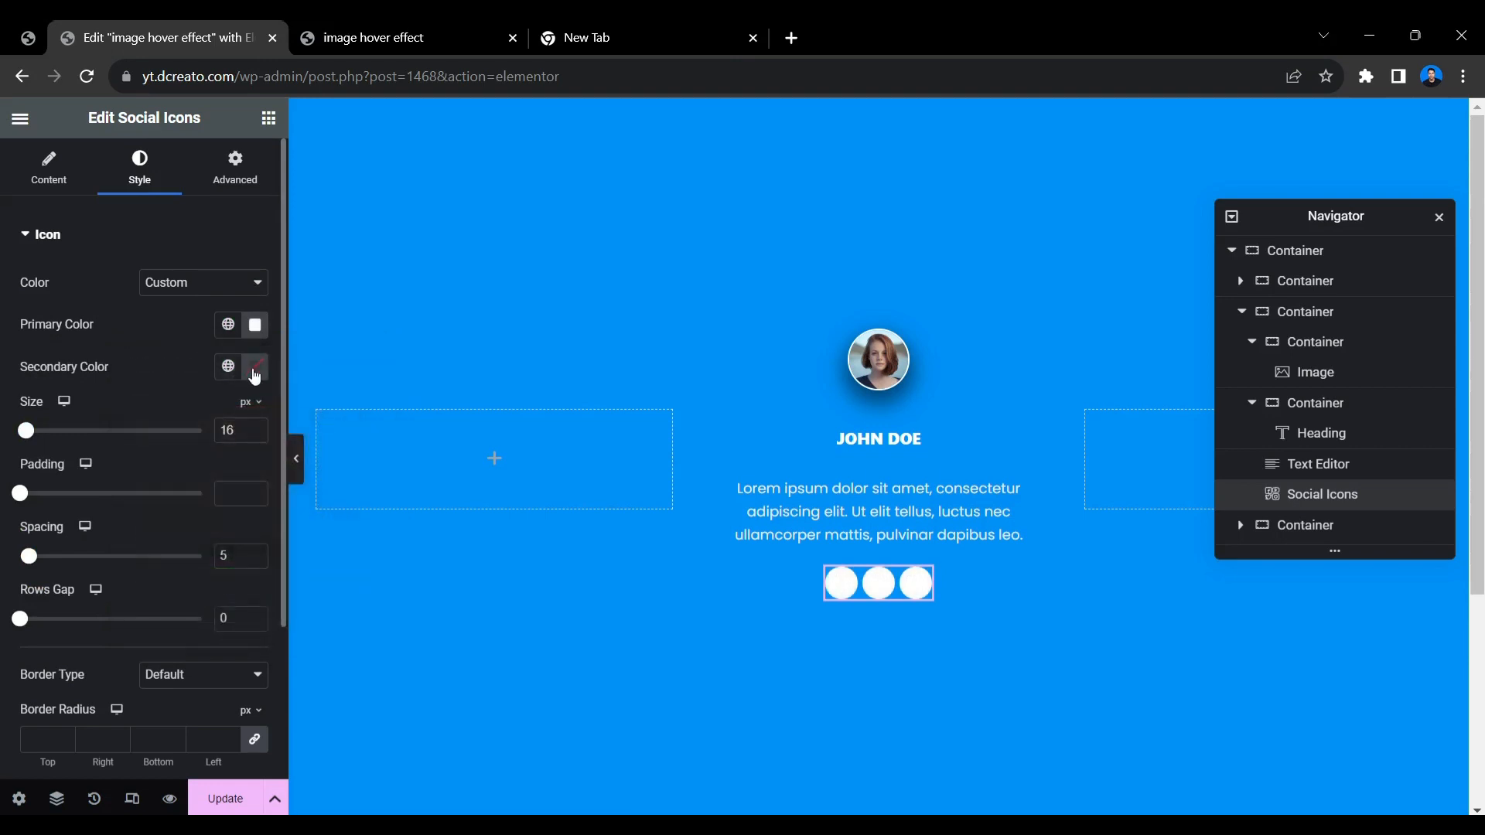
Set the social icons' secondary color to the black global color Theme Color Palette 4.
click(229, 367)
scroll(152, 542, down, 1)
click(154, 513)
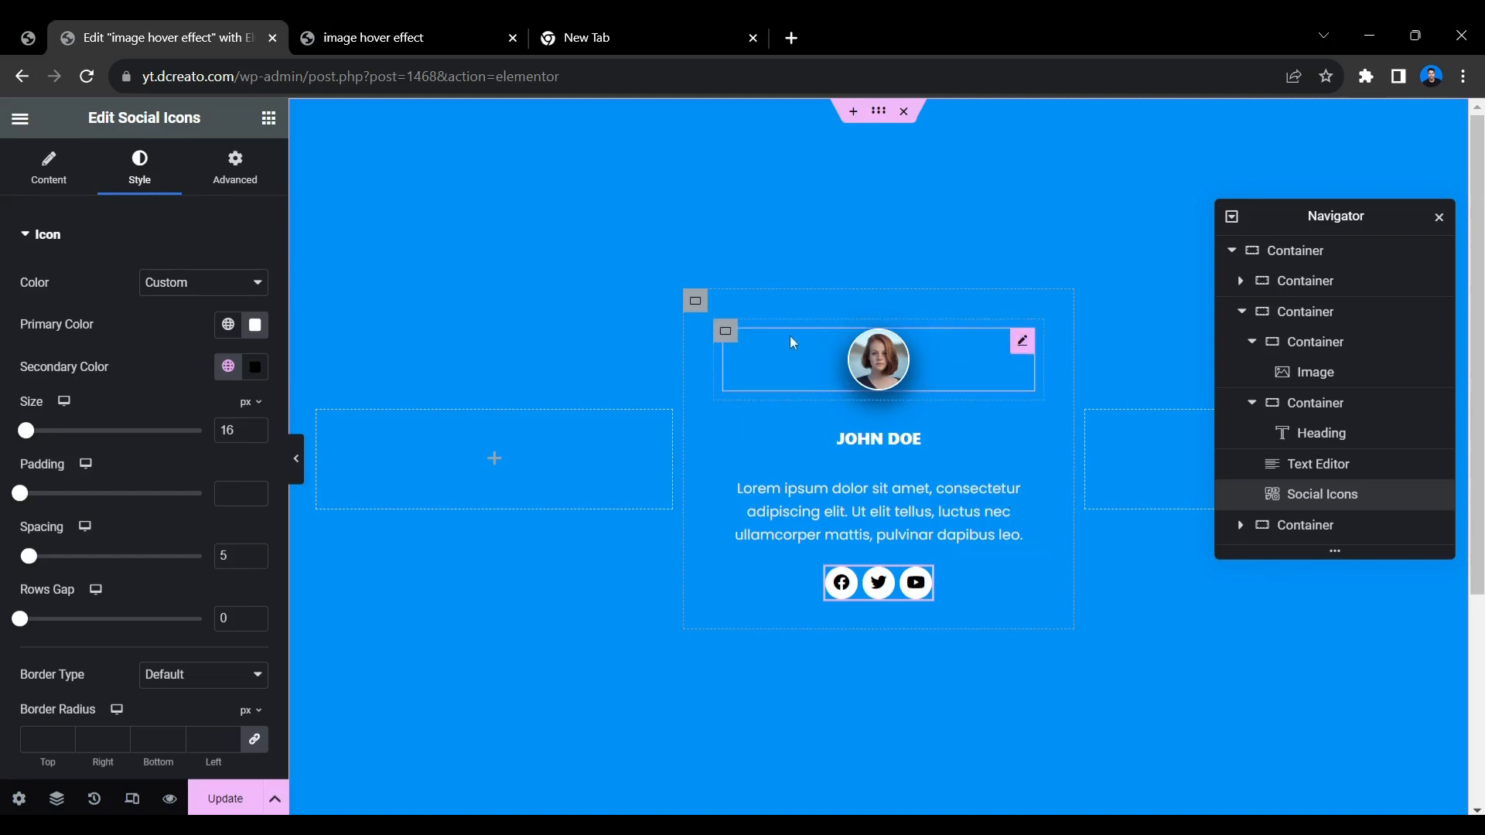
Assign the CSS class main-image to the portrait image widget in the middle card.
click(1021, 346)
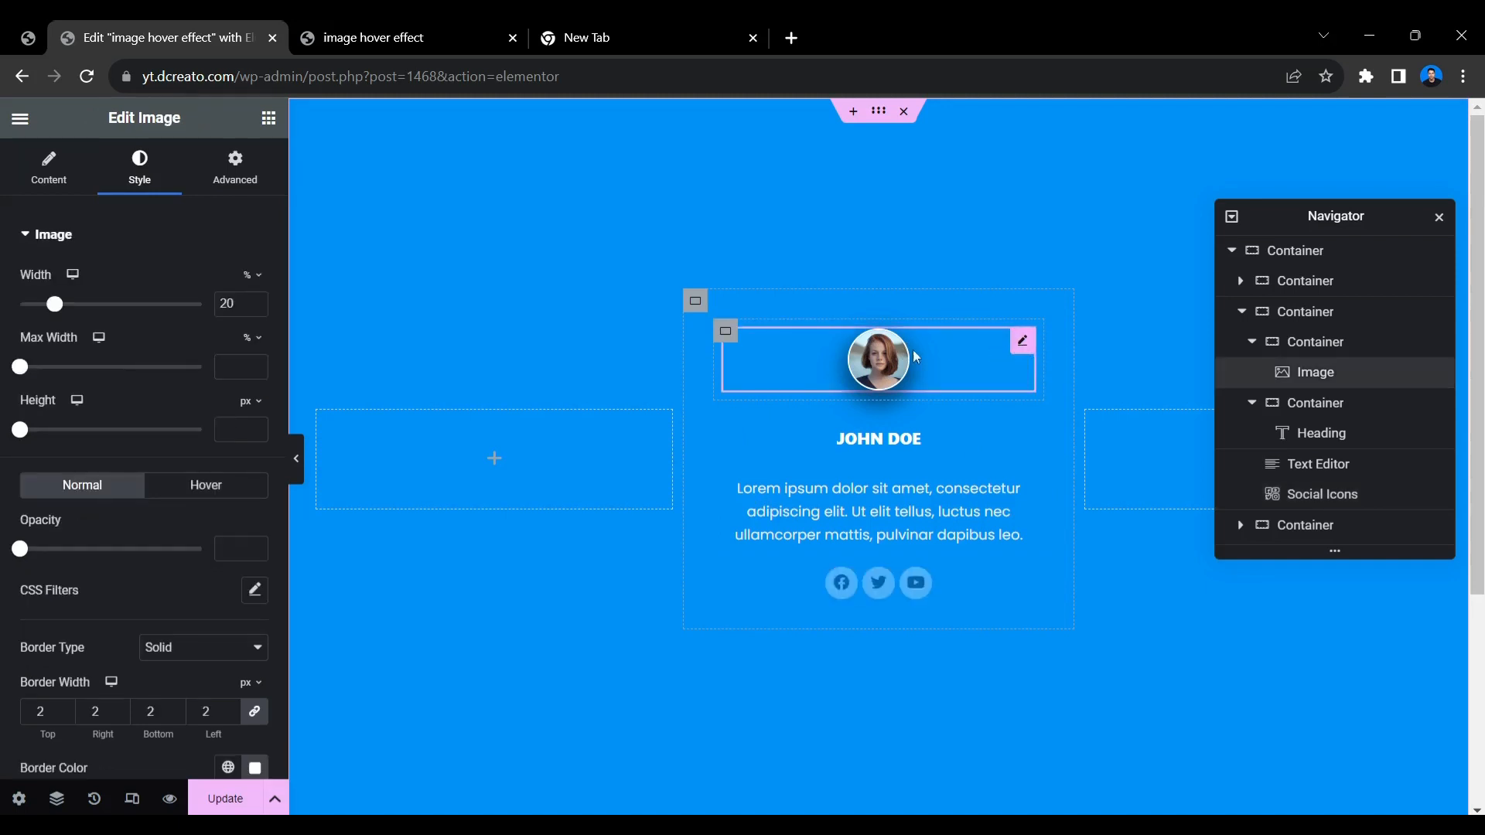
click(236, 165)
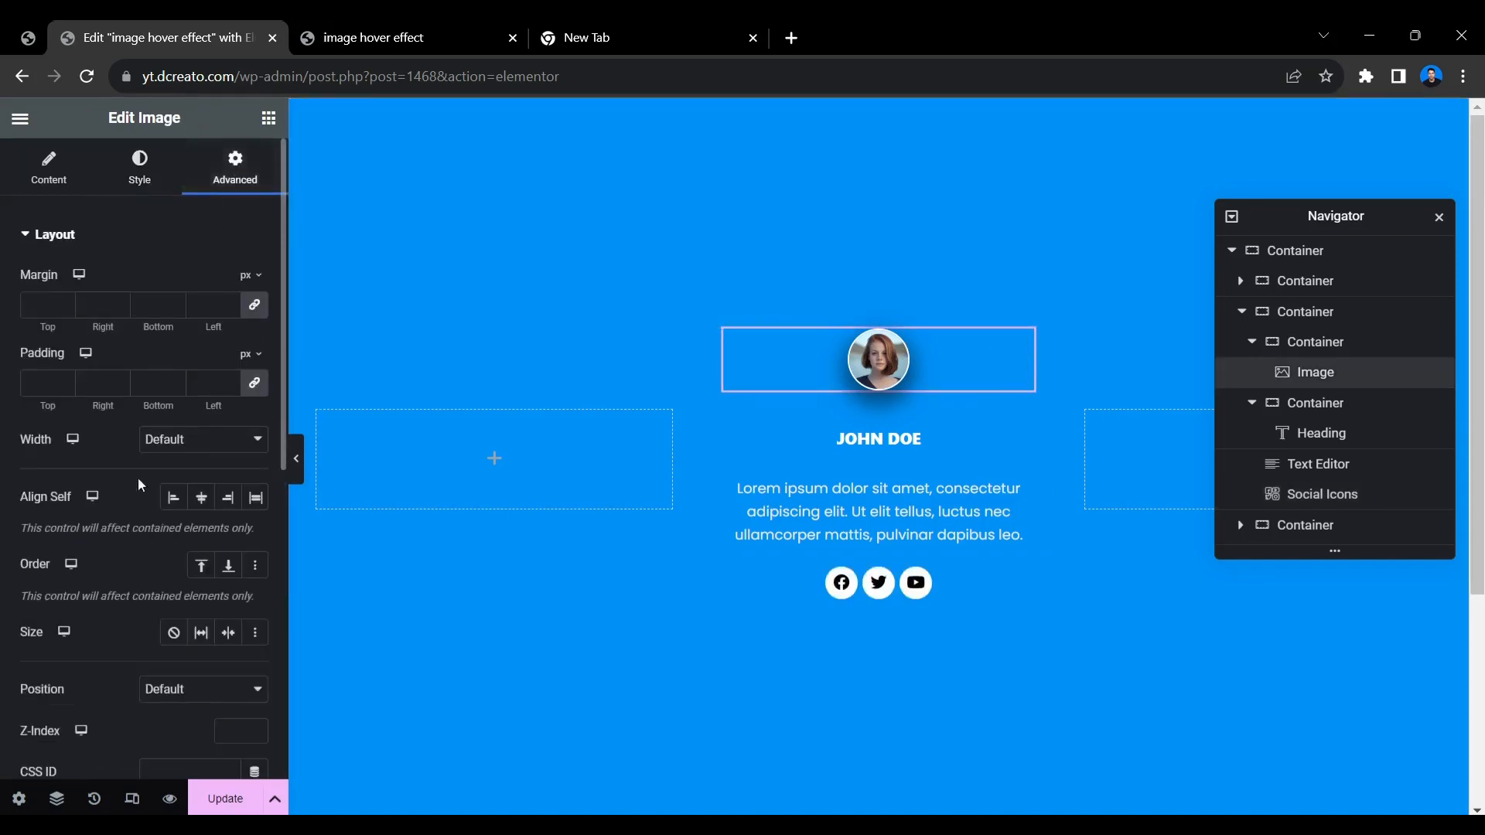
scroll(137, 476, down, 4)
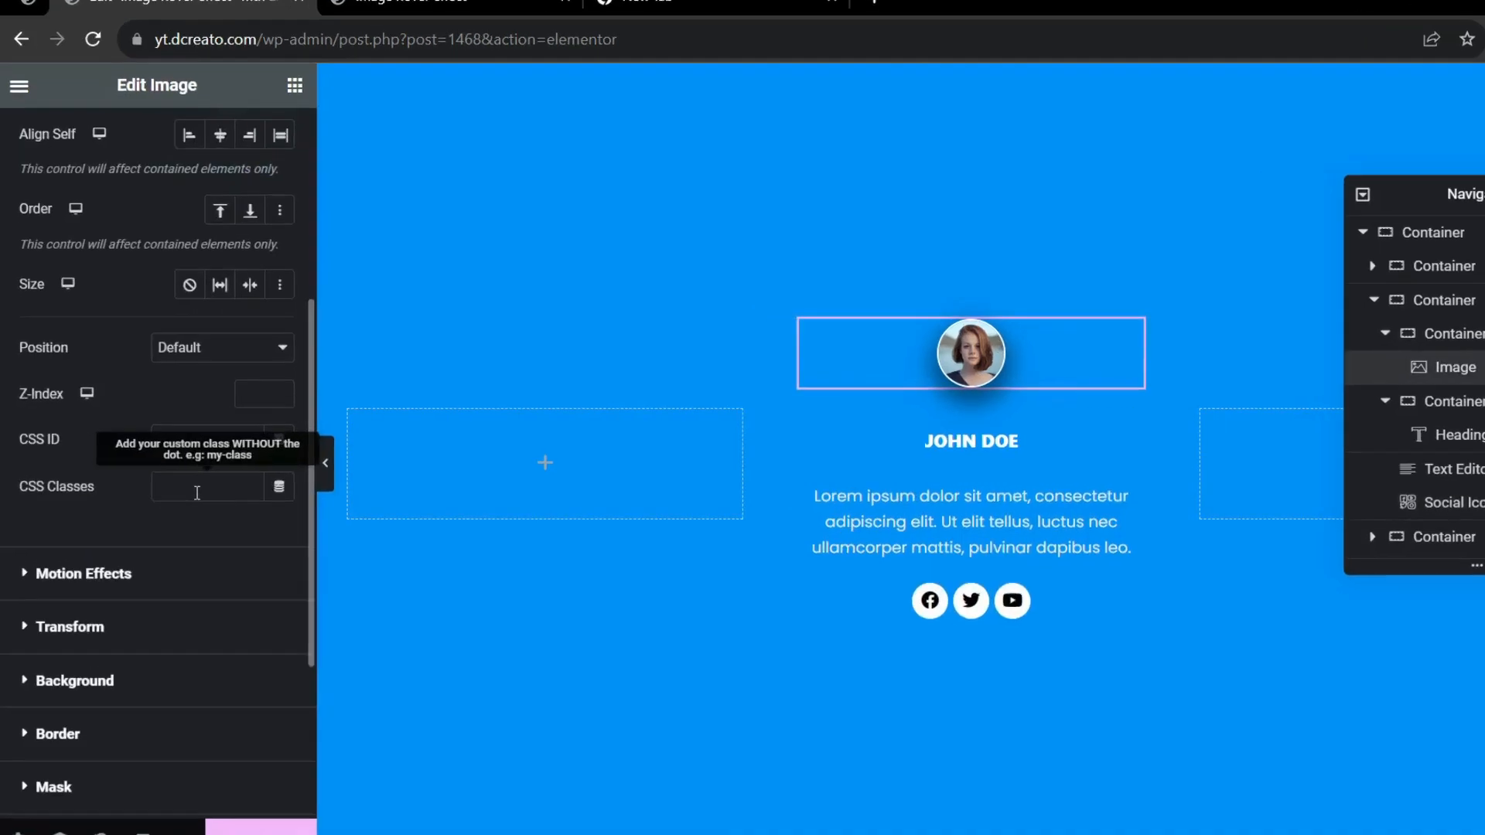
click(197, 493)
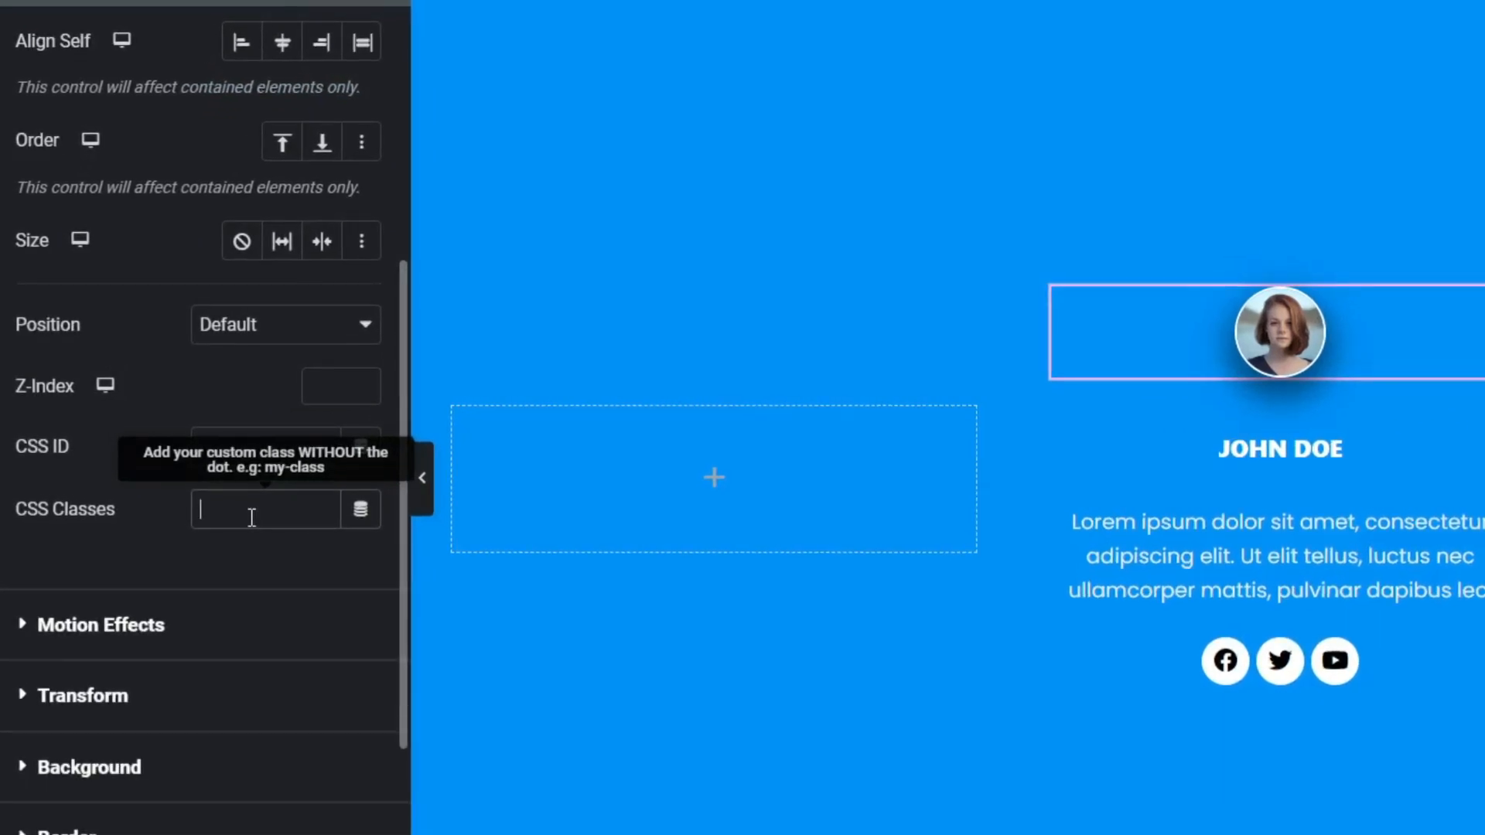
text(main)
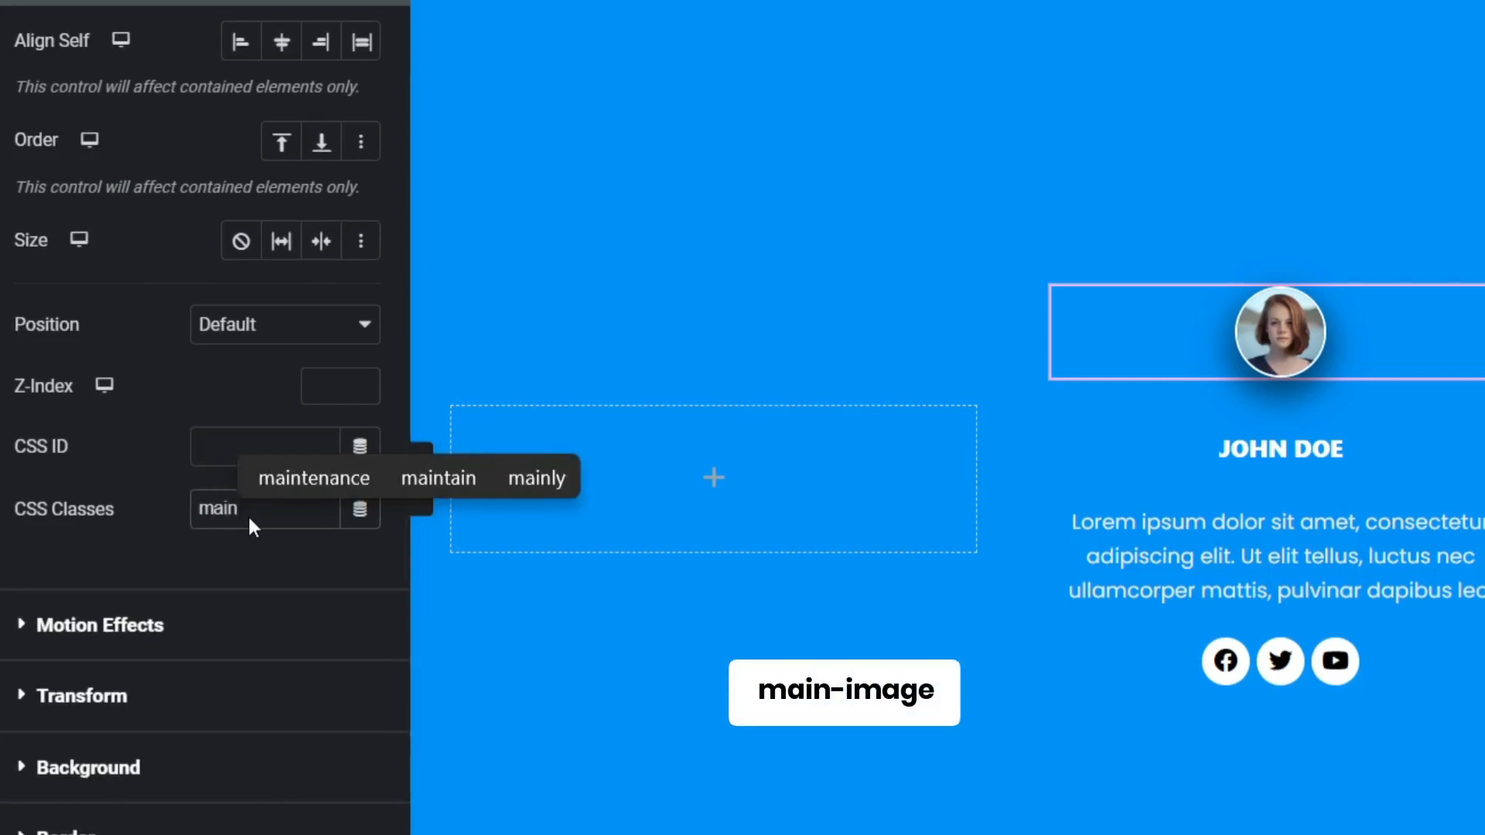
text(-)
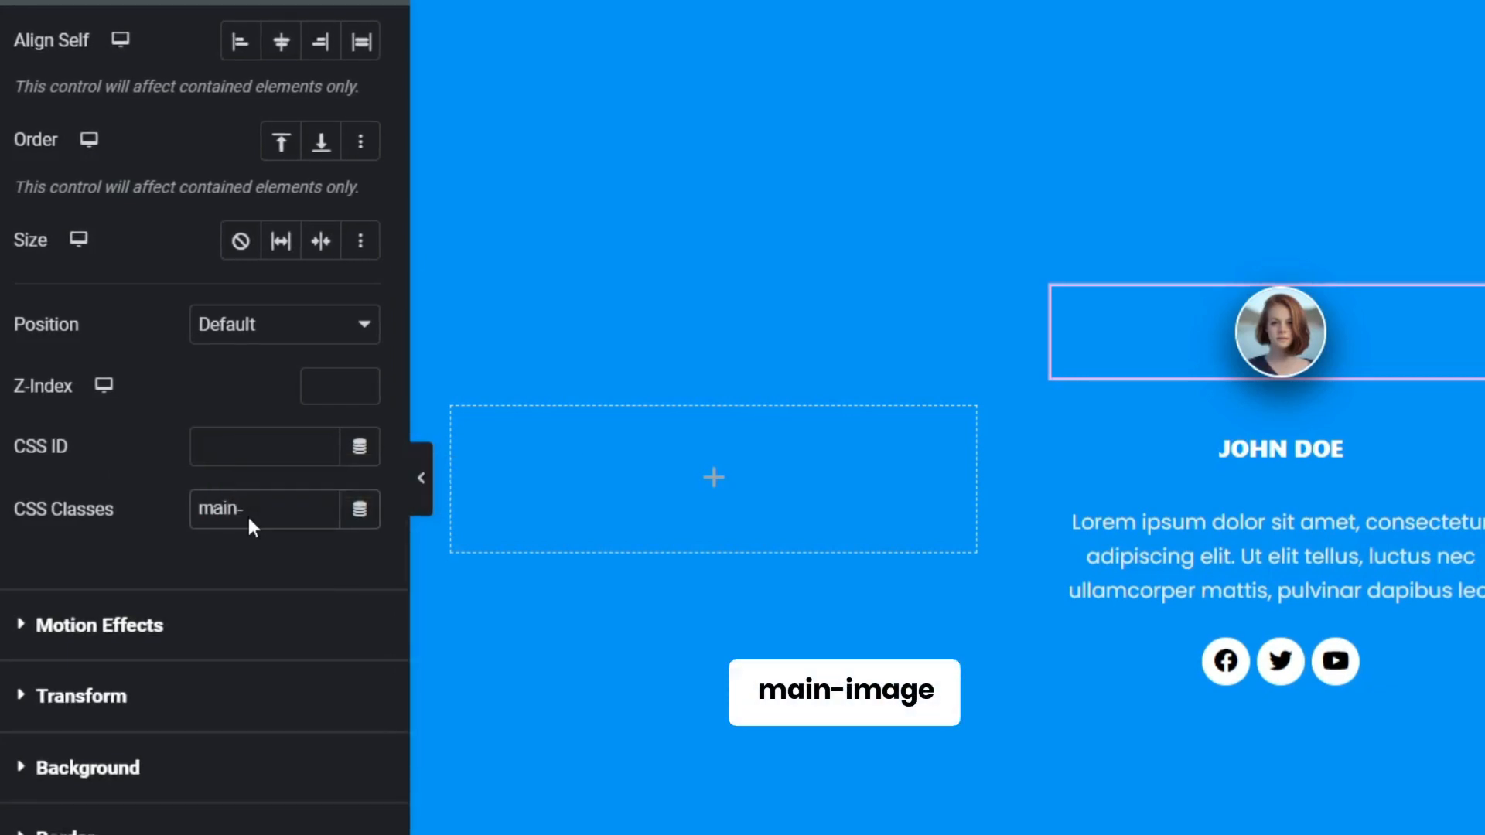
text(image)
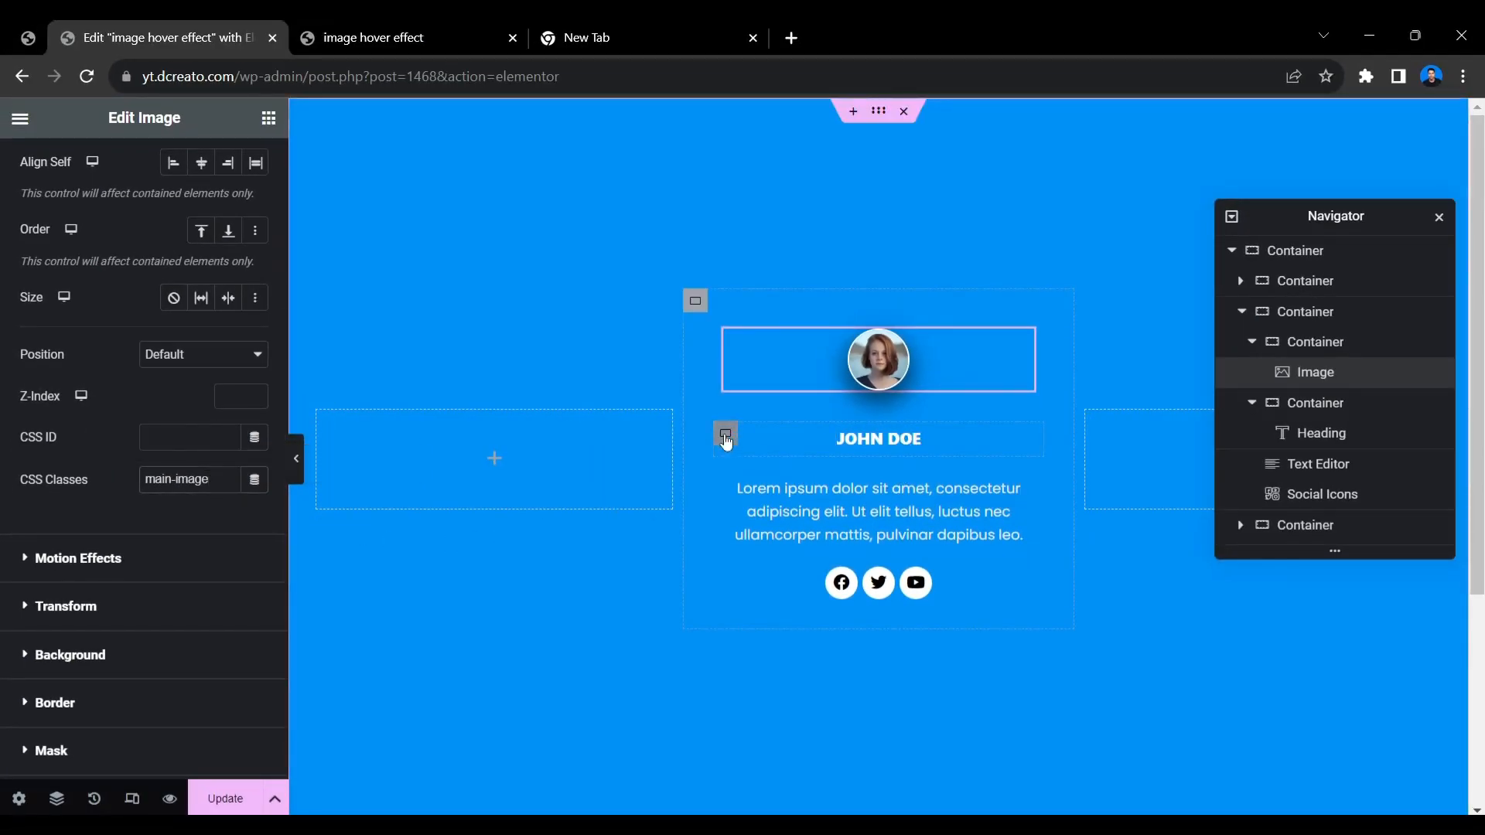
Assign the CSS class main-details to the inner container that holds the heading.
click(726, 436)
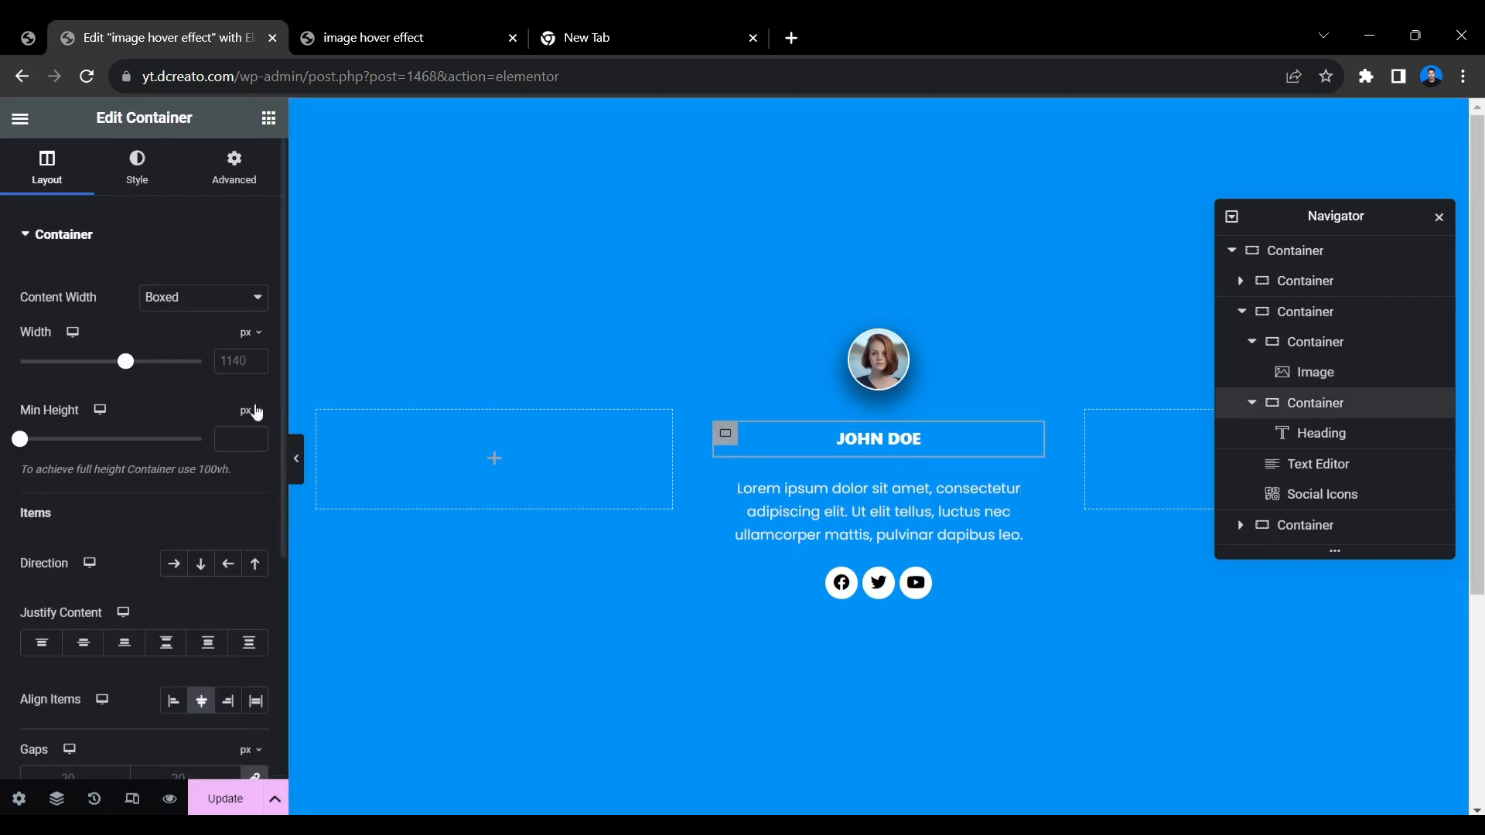
click(213, 181)
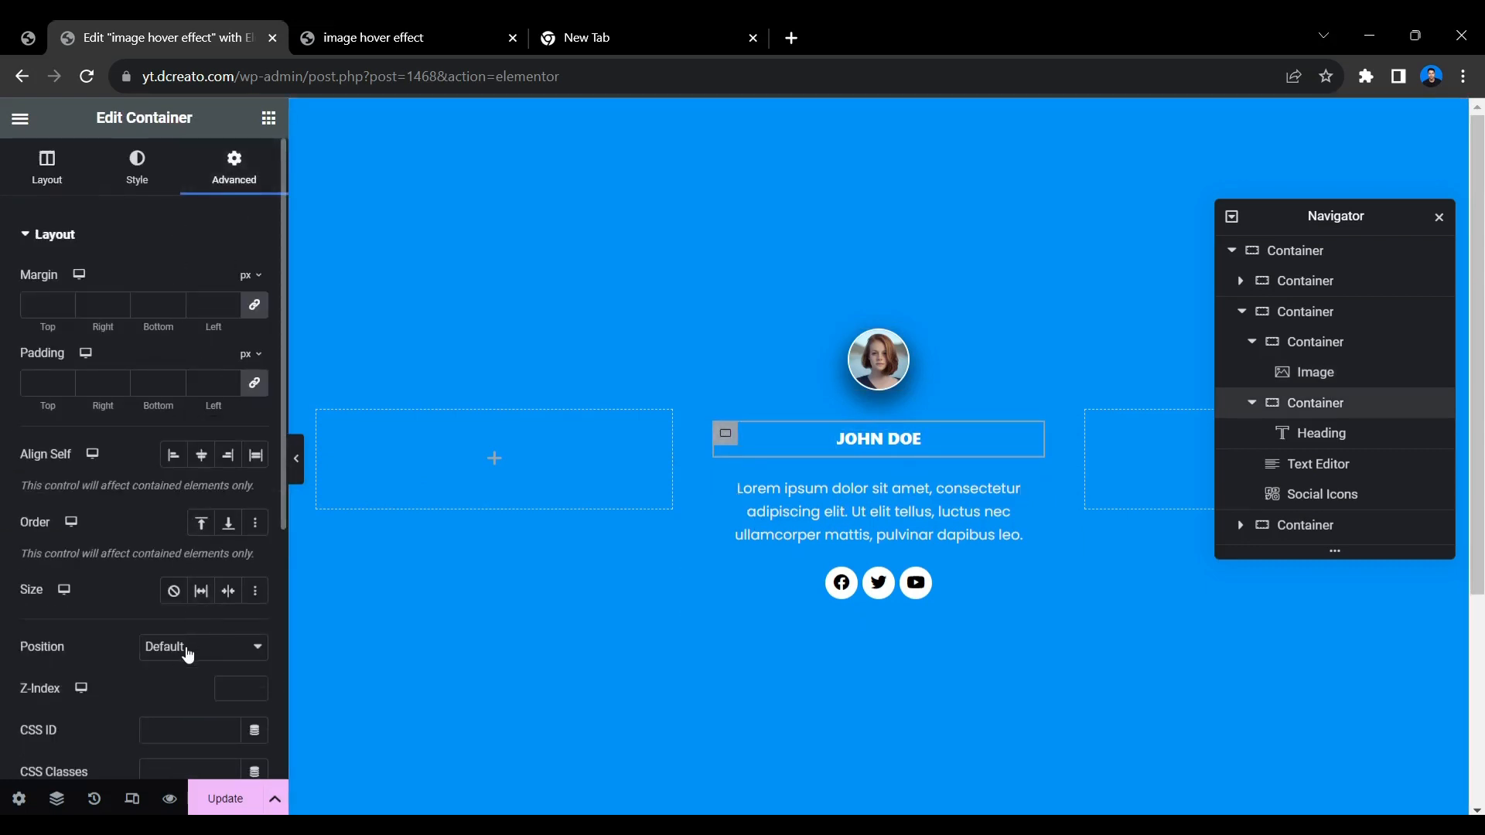
scroll(190, 651, down, 4)
click(191, 431)
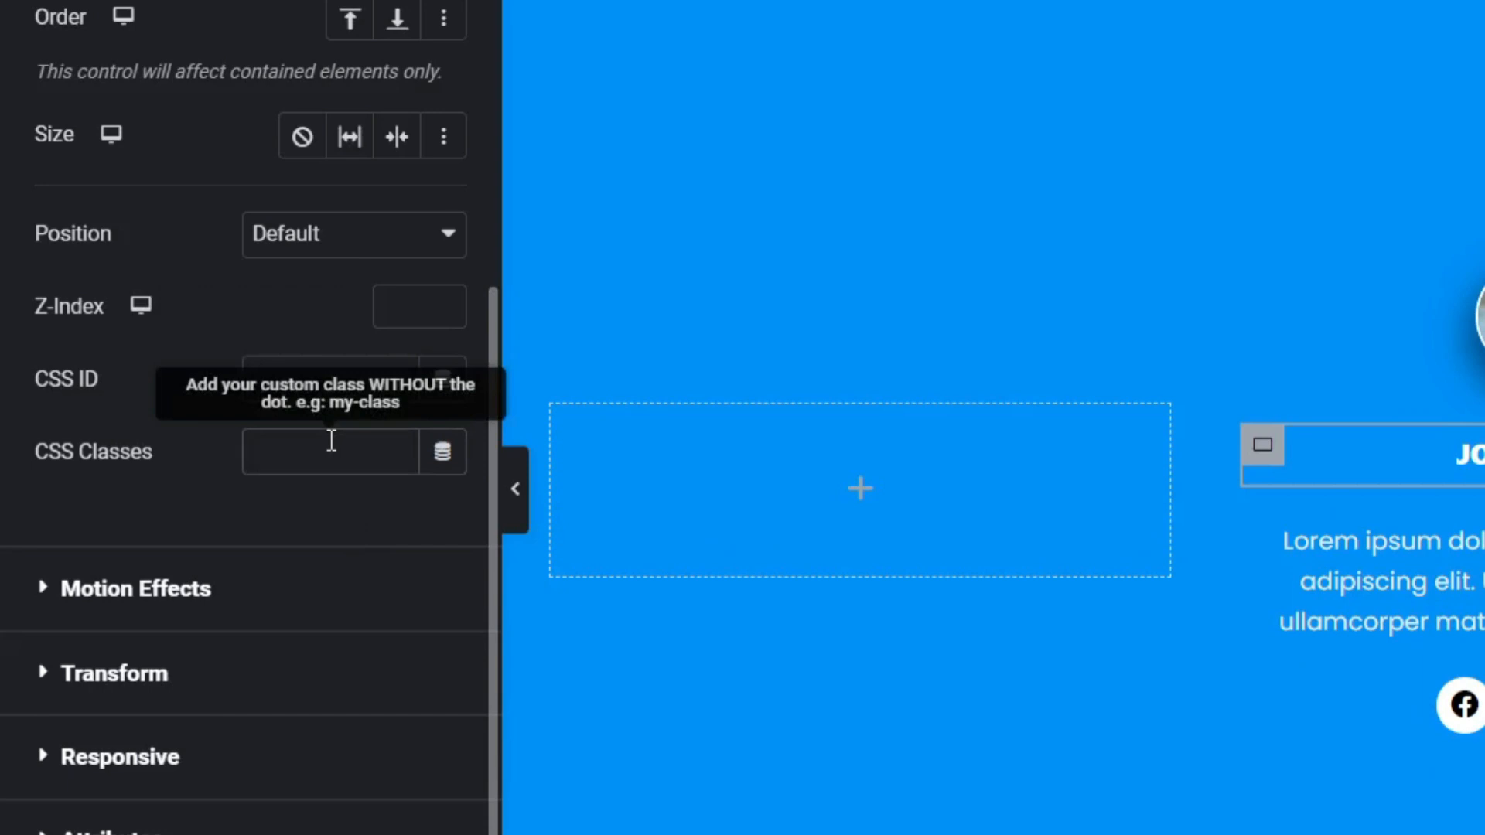
text(main)
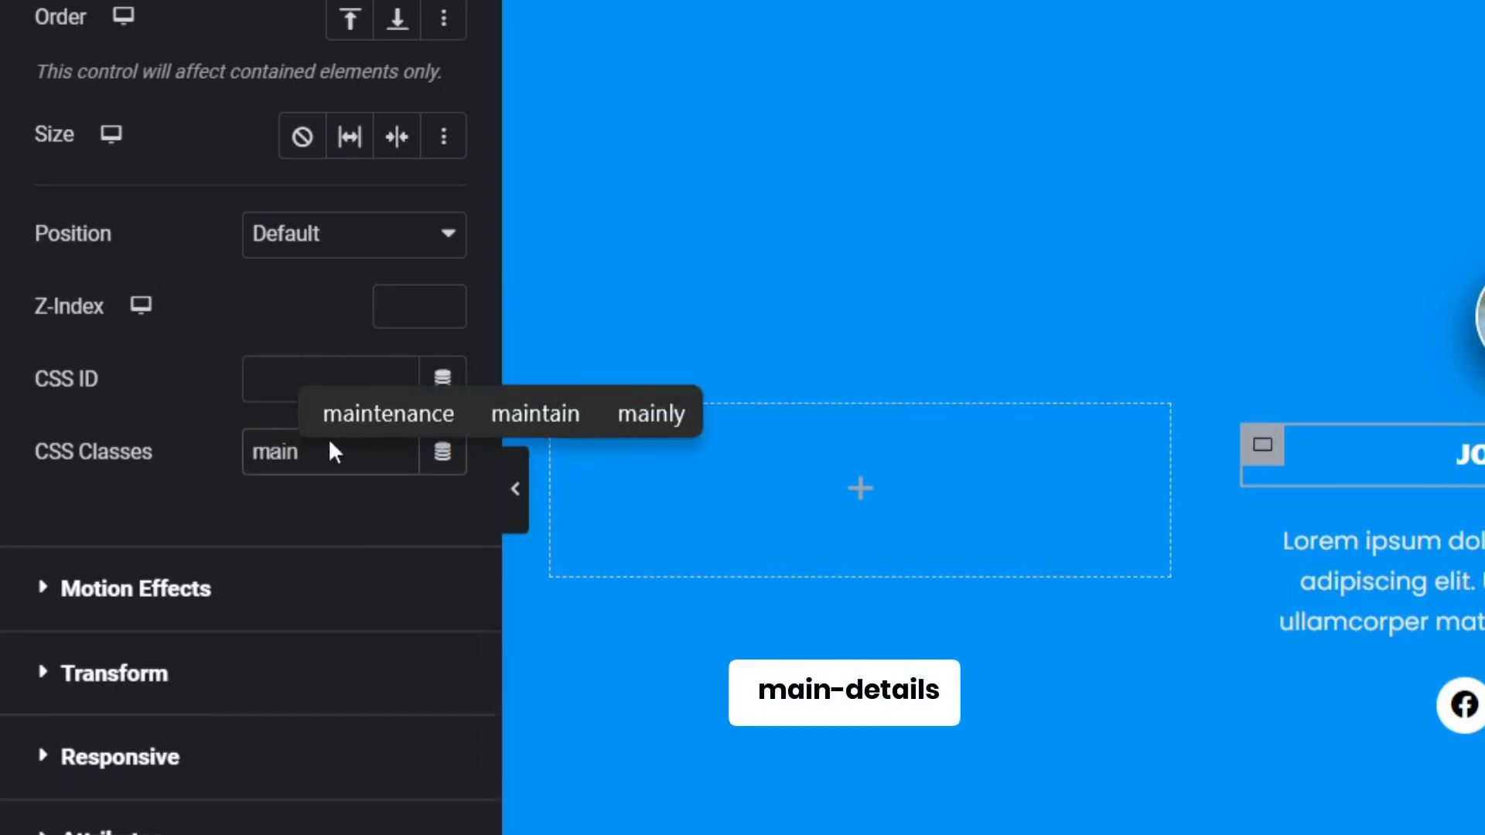
text(-detaile)
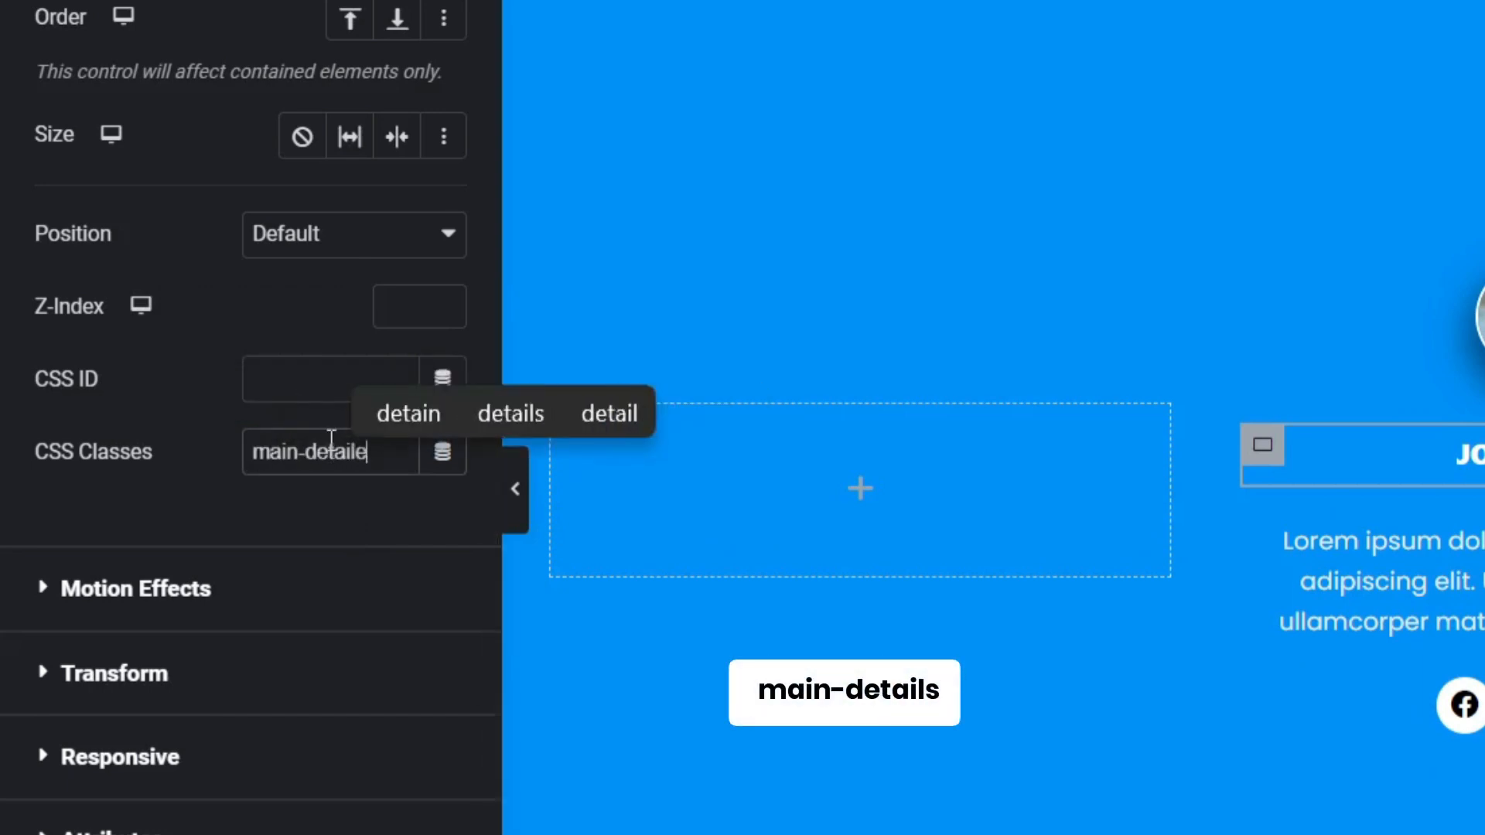
key(BackSpace)
text(s)
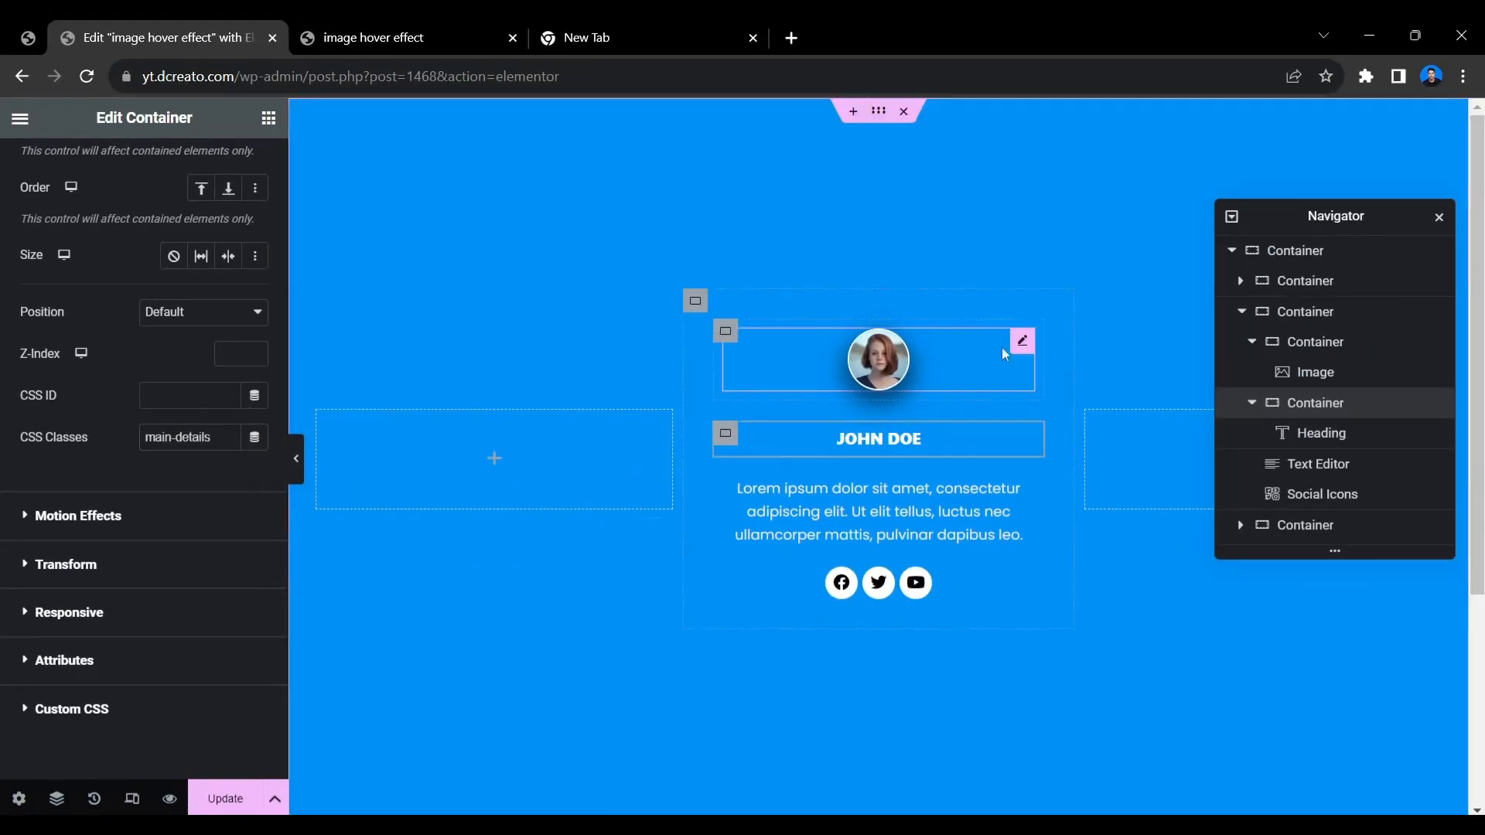
Check the CSS classes assigned to the portrait image and to the heading's container.
click(1022, 341)
scroll(128, 470, down, 4)
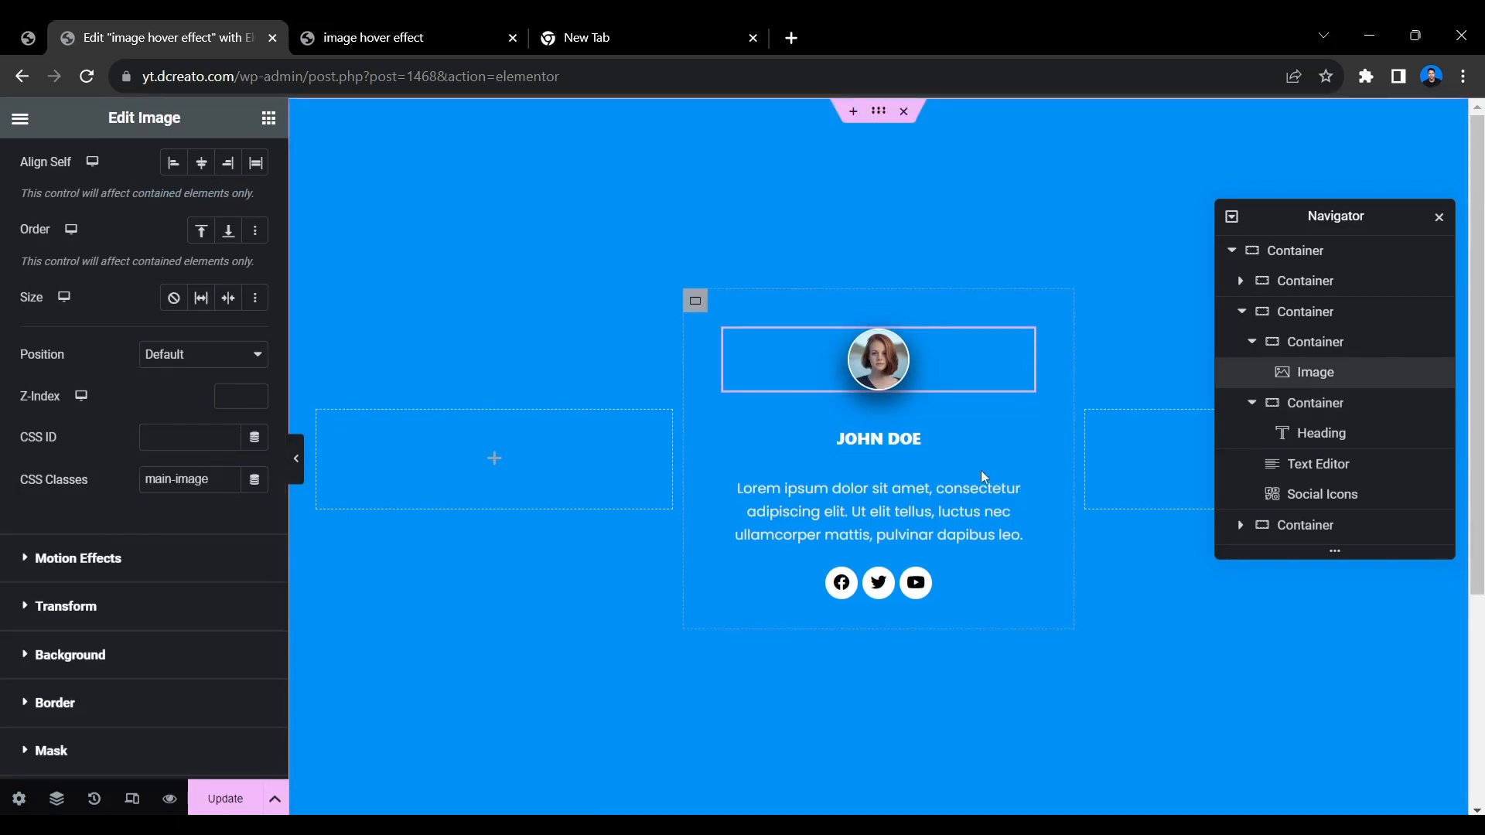
click(727, 433)
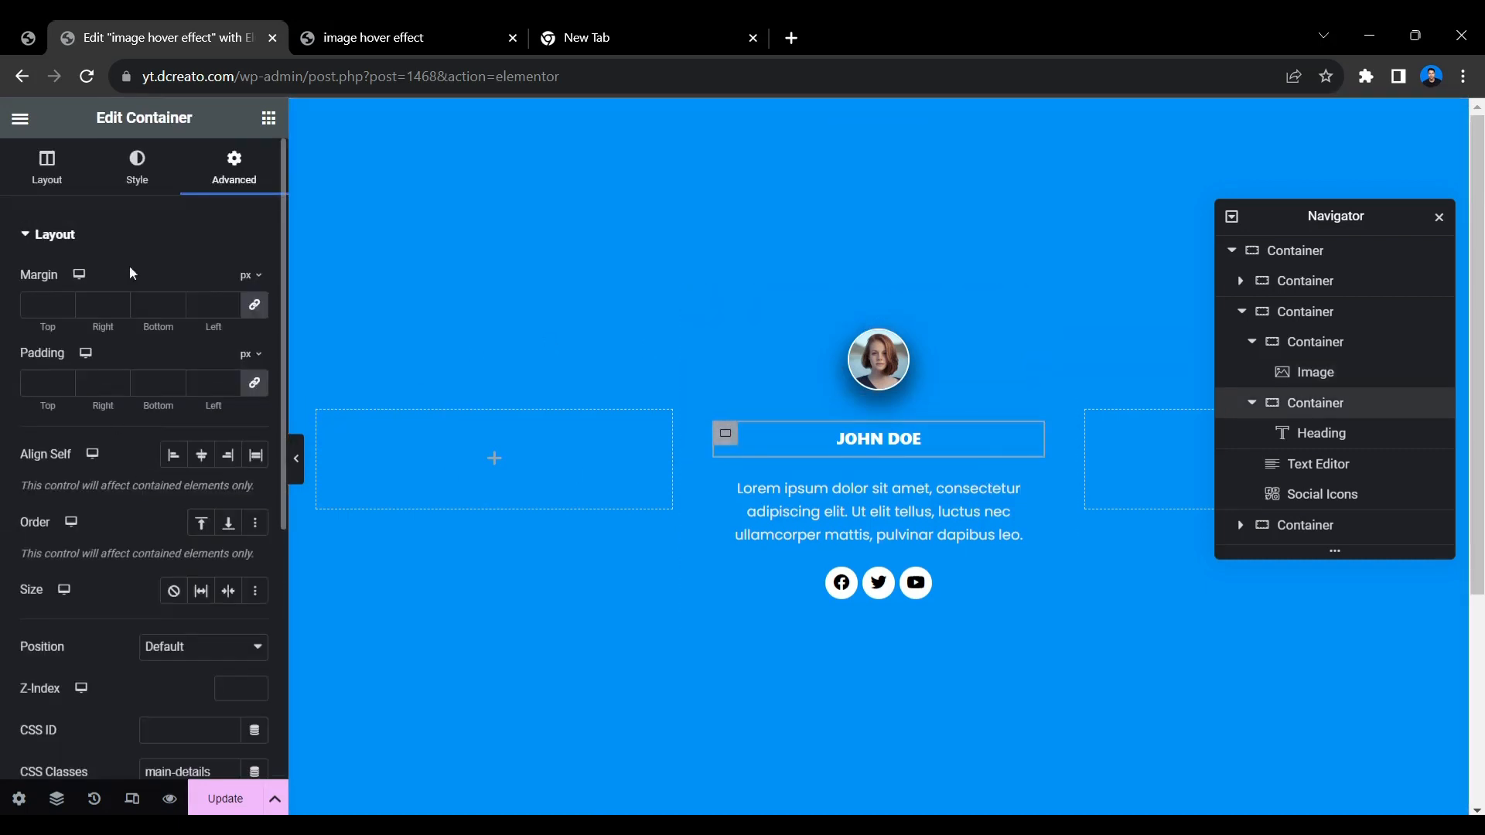
scroll(197, 464, down, 4)
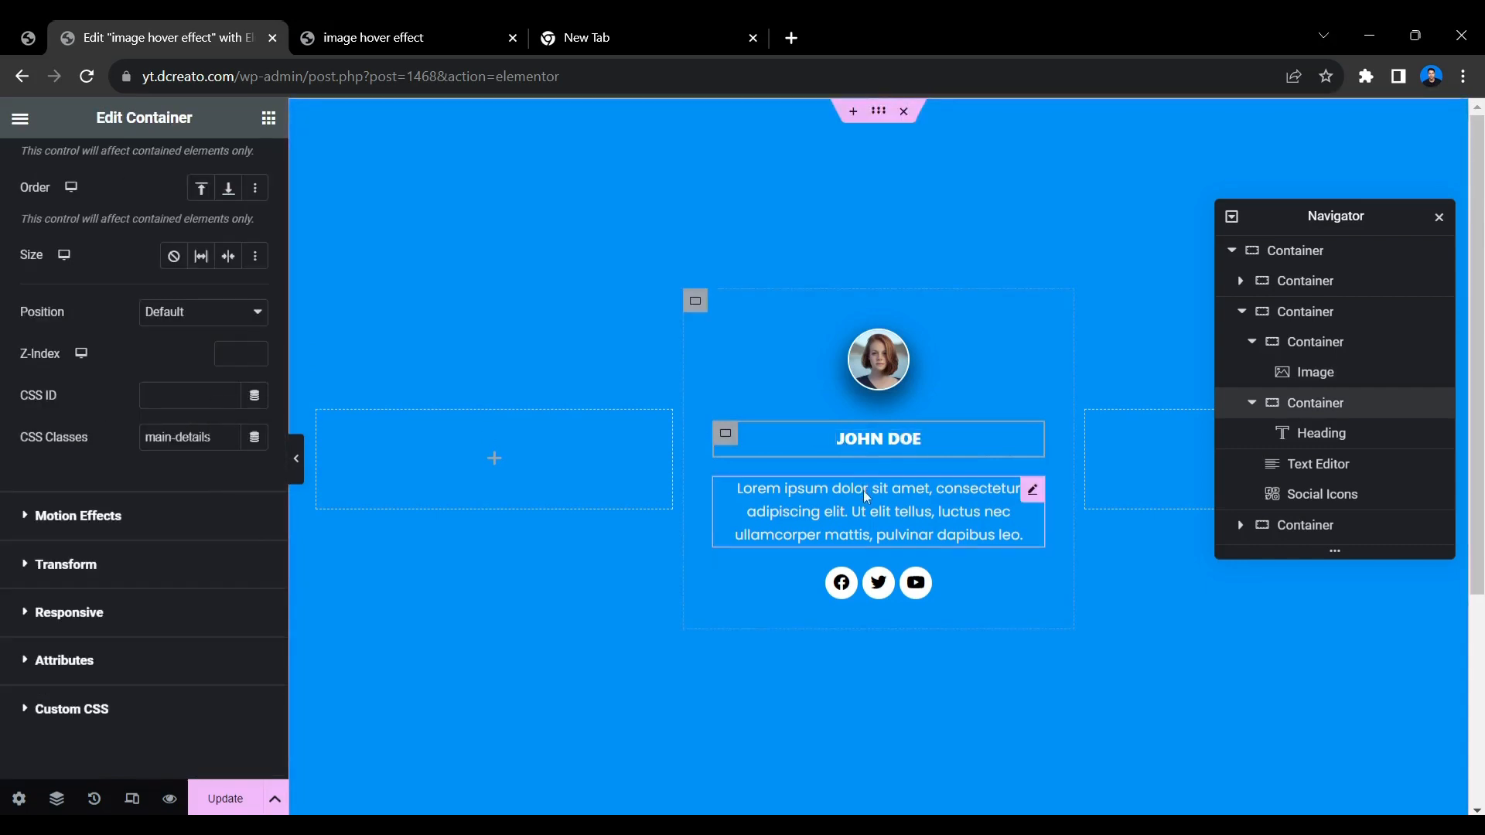
Move the paragraph text and the social icons into the heading's container, below the heading, and update the page.
mouse_move(1029, 492)
mouse_down()
mouse_move(1027, 459)
mouse_move(899, 447)
mouse_move(880, 429)
mouse_up()
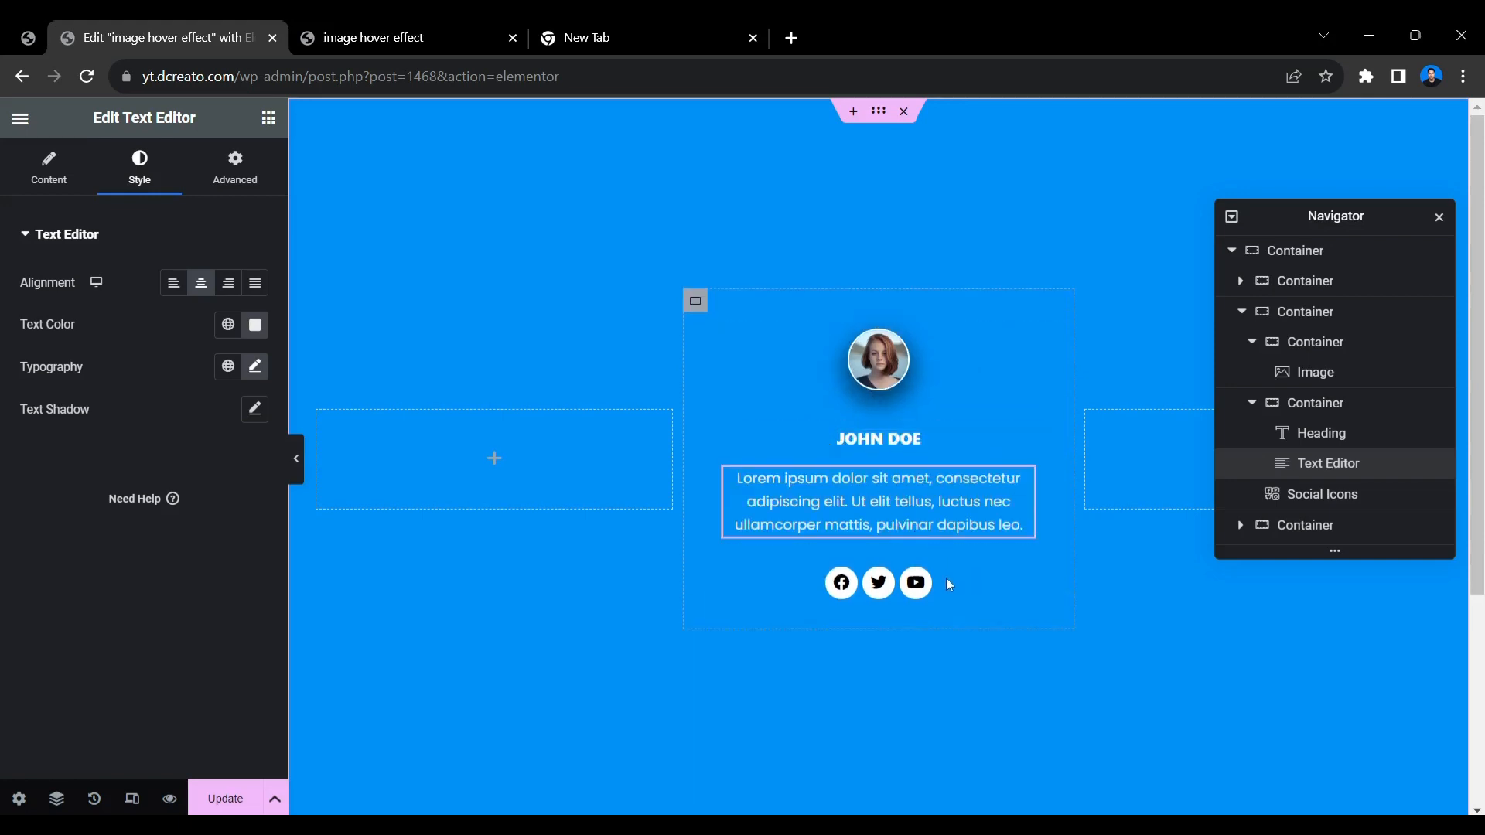
drag(917, 582, 860, 499)
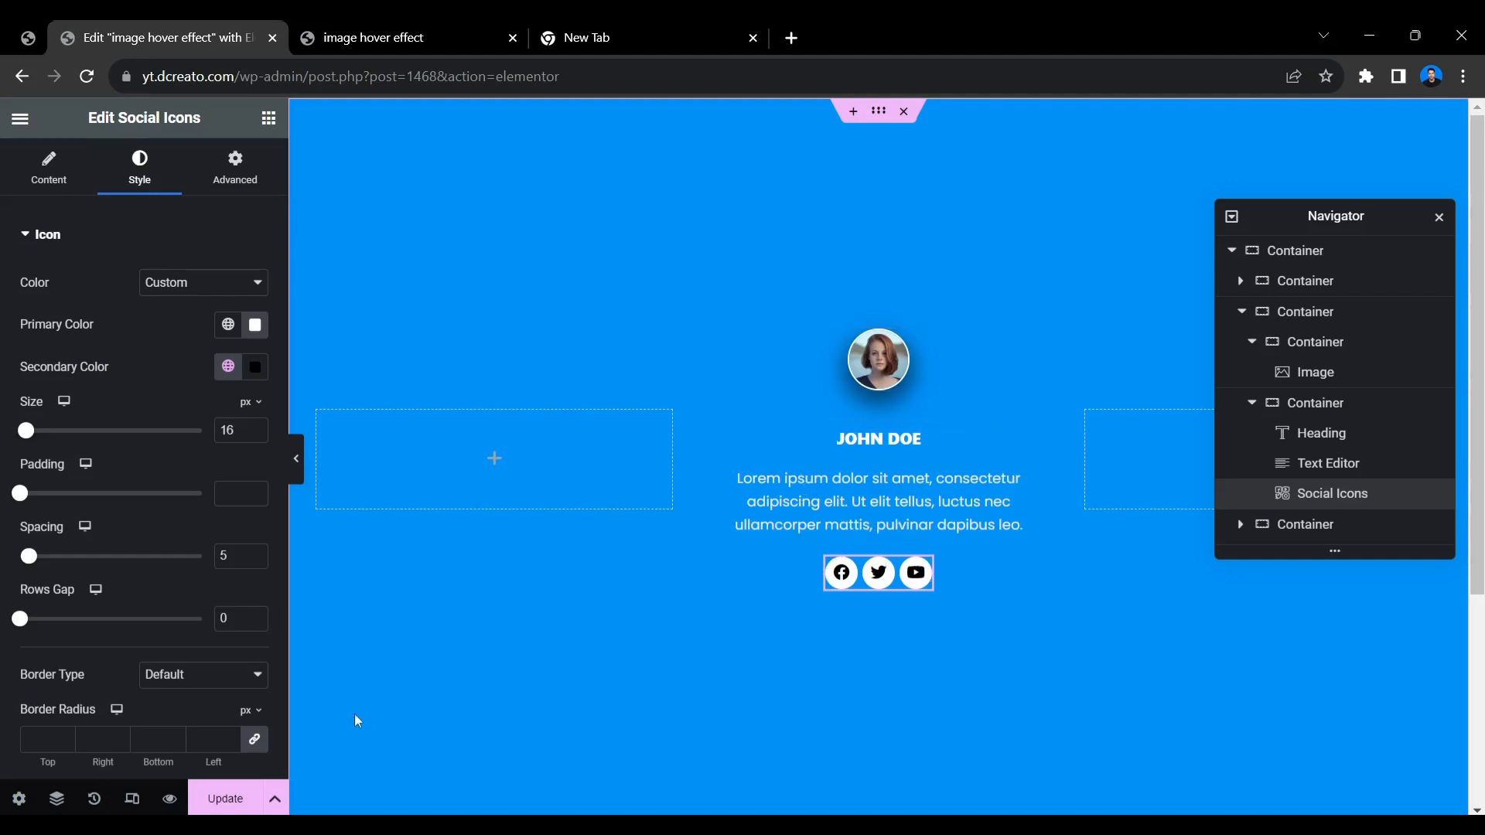
click(239, 803)
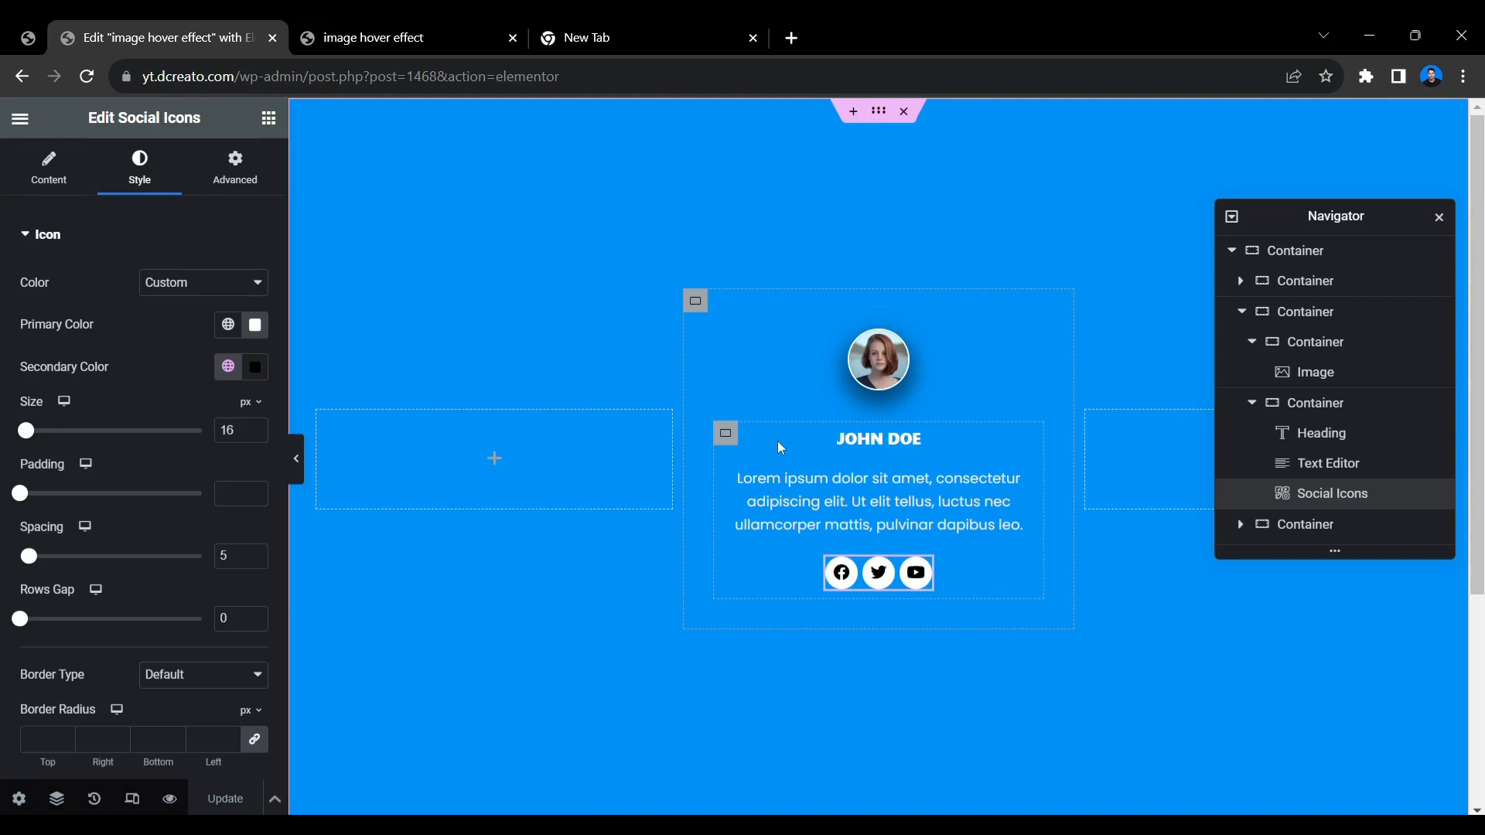
Add custom CSS to the middle card that shifts .main-image 50% and .main-details -50% vertically at opacity 0, resetting both on hover with 0.6s ease-in-out transitions.
click(695, 306)
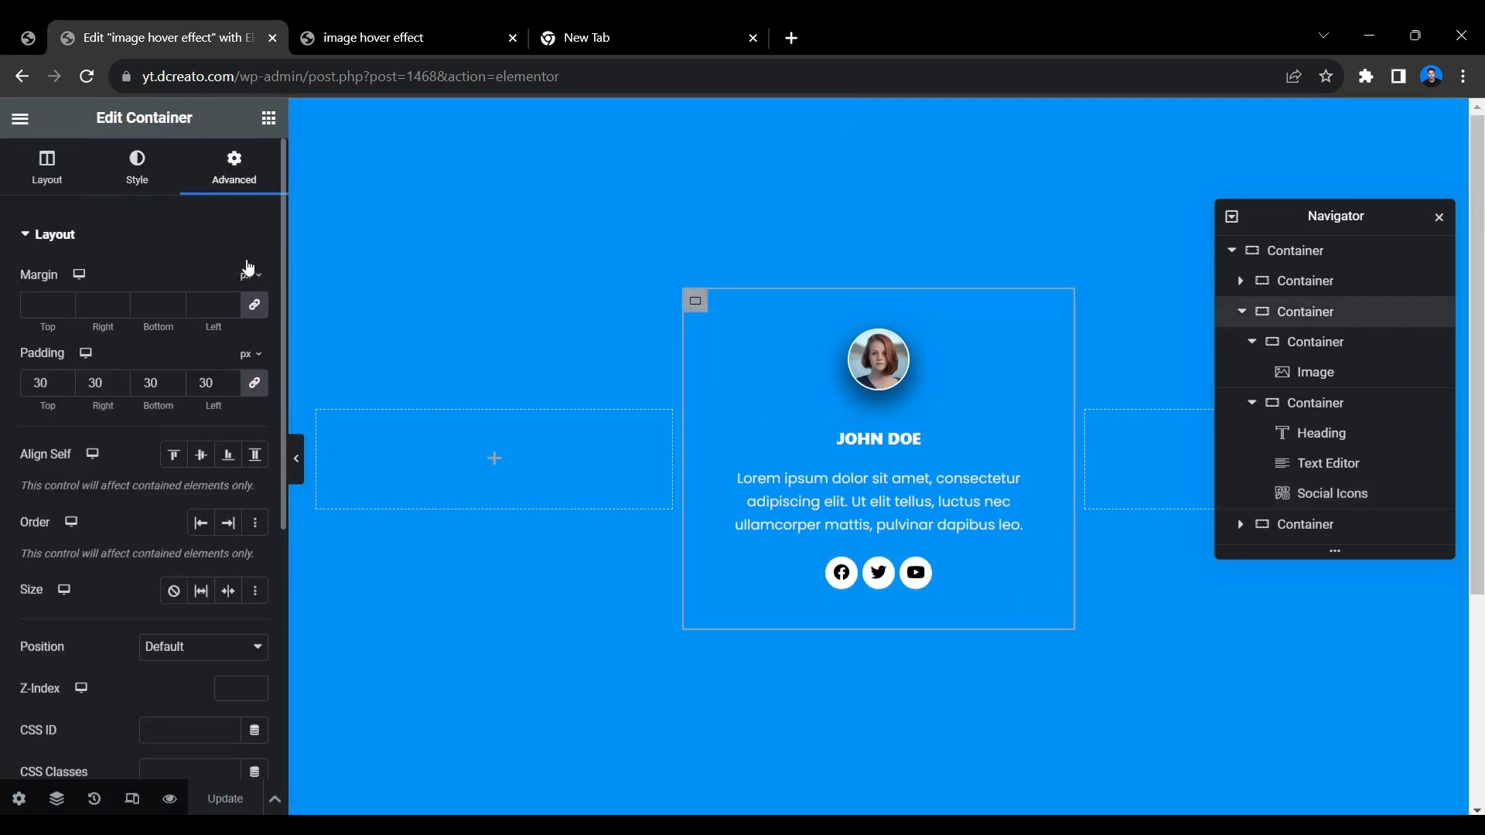
scroll(208, 246, down, 5)
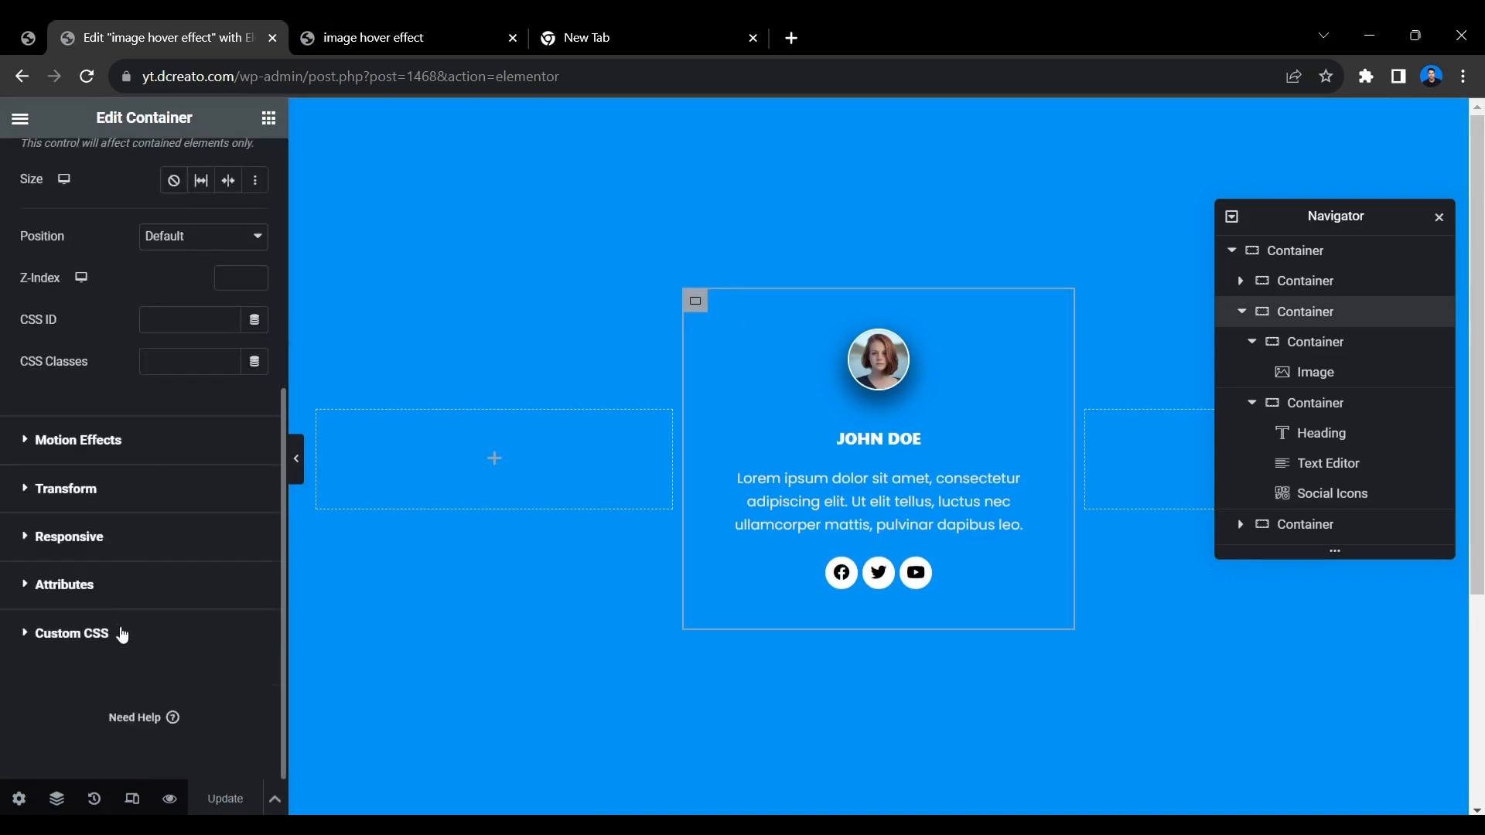
scroll(189, 370, up, 6)
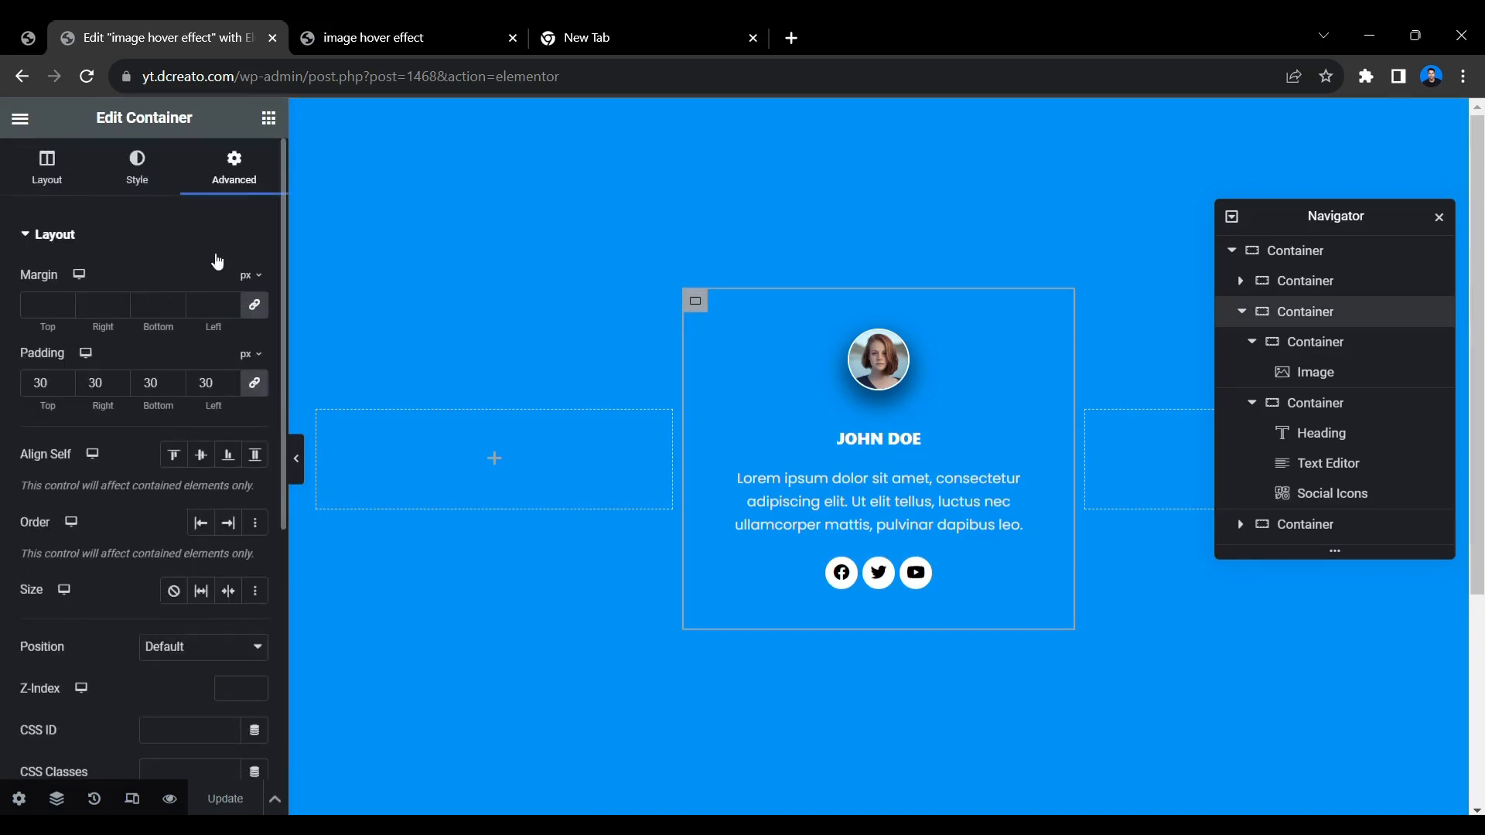
scroll(196, 325, down, 5)
click(111, 636)
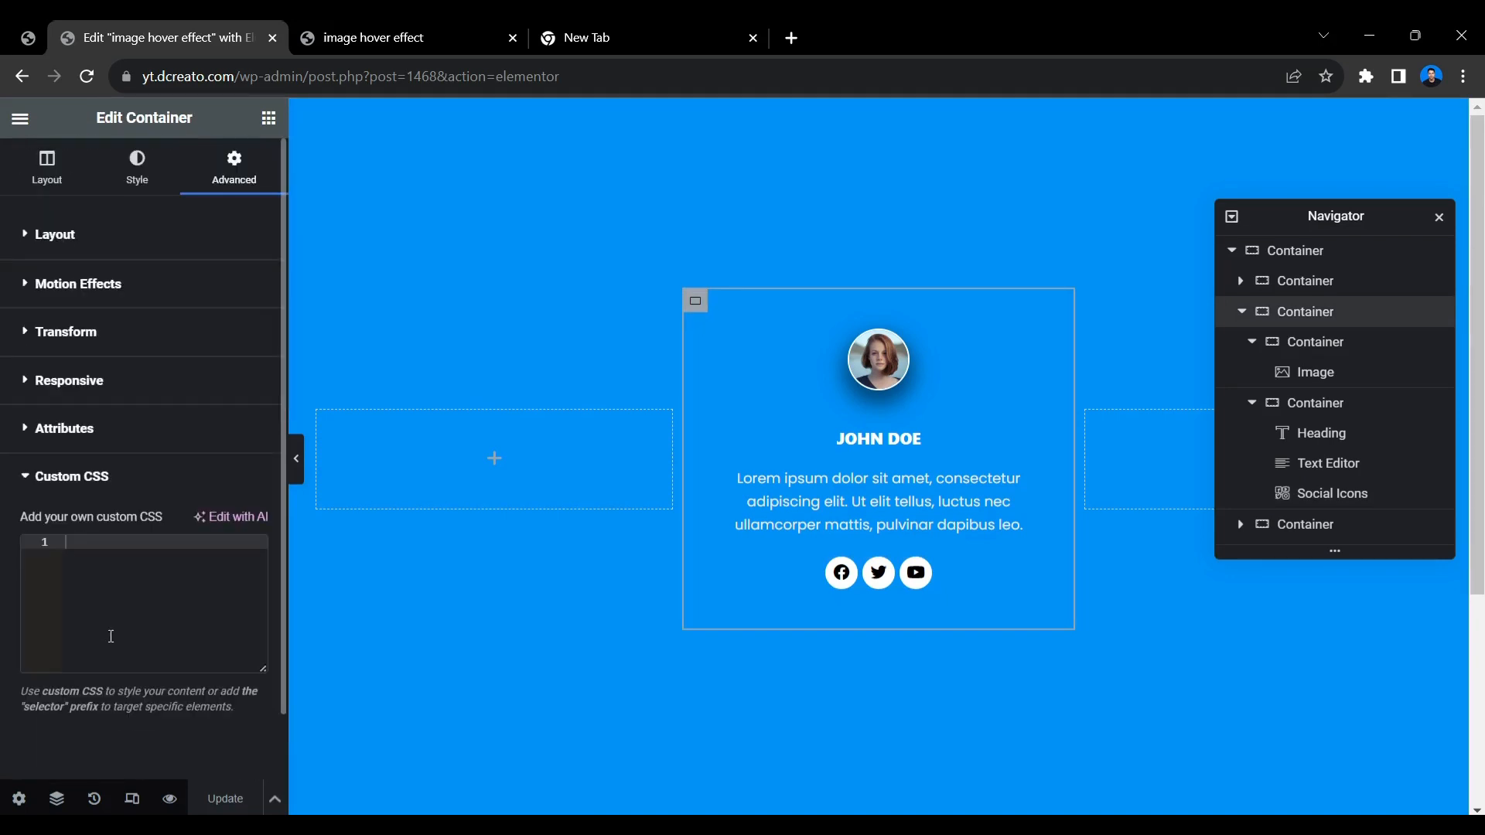
scroll(137, 504, down, 1)
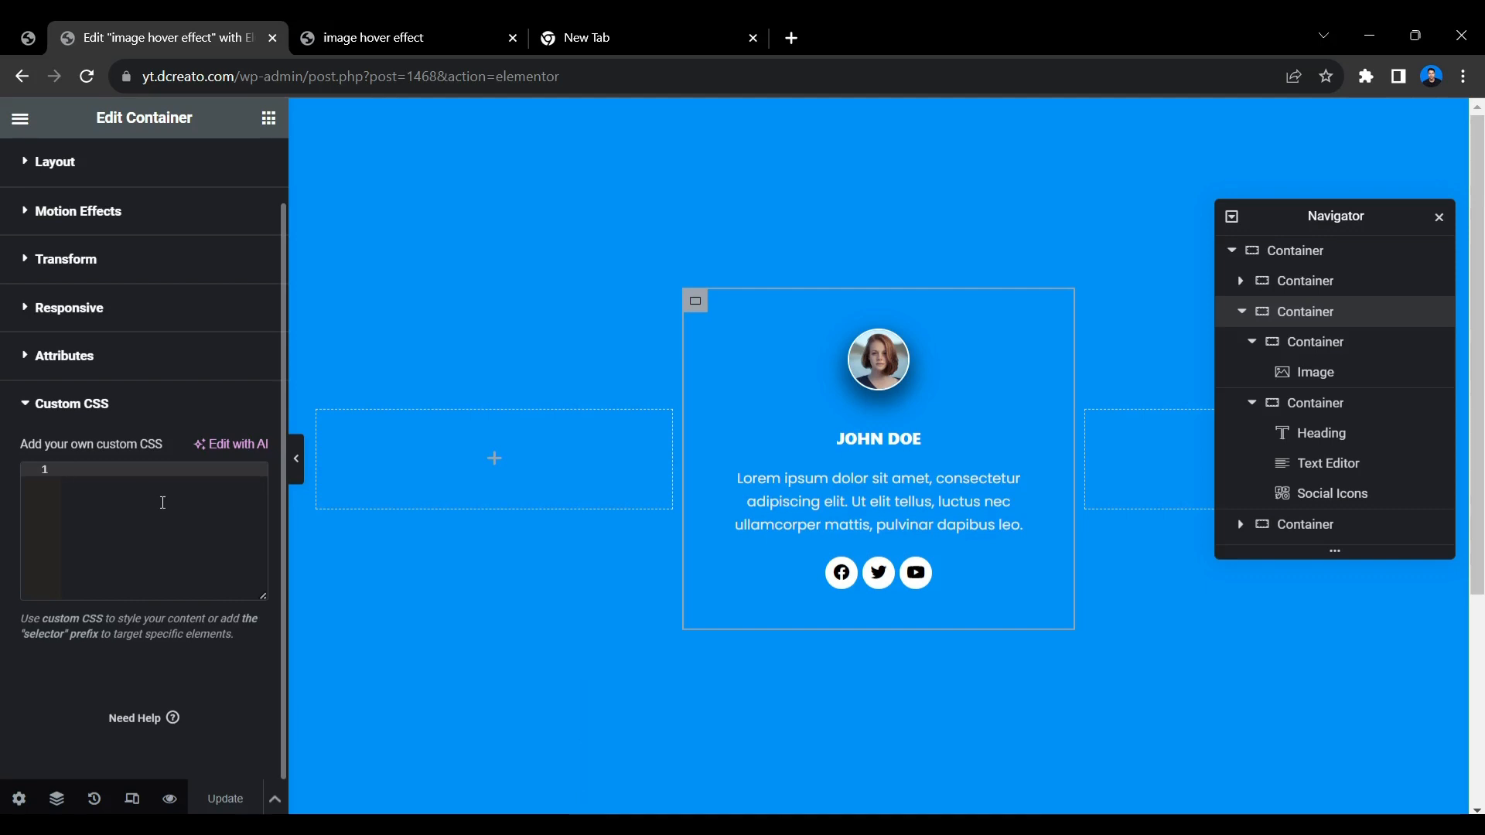
text(selector .main-image{     transform: translateY(50%);     z-index: 3;     transition: ease-in-out 0.6s; } selector .main-details{     z-index: 2;     transform: translateY(-50%);     transition: ease-in-out 0.6s;     opacity: 0; } selector:hover .main-image, selector:hover .main-details{     transform: translateY(0);     opacity: 1; })
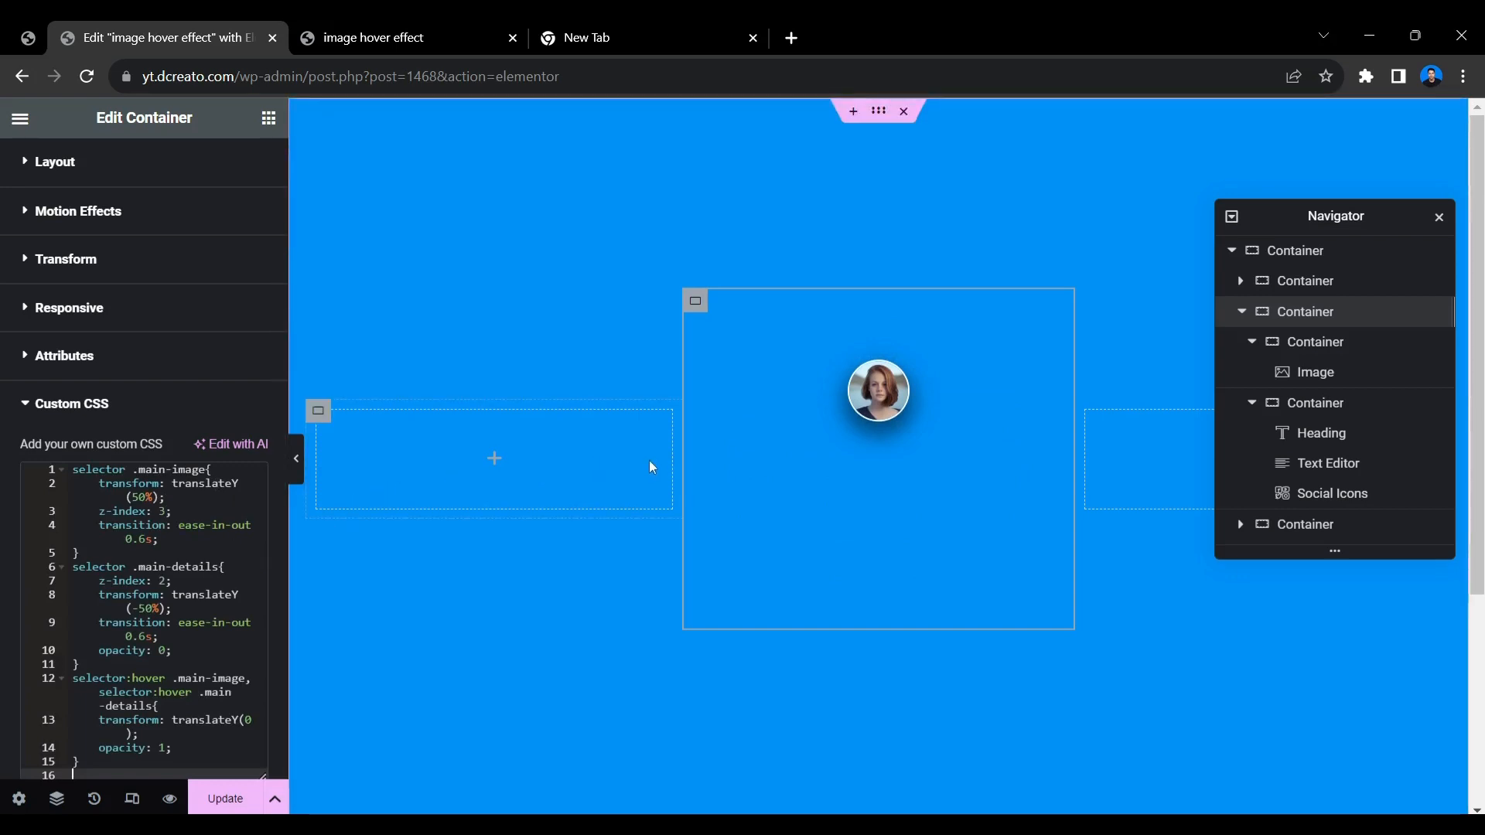
mouse_move(827, 403)
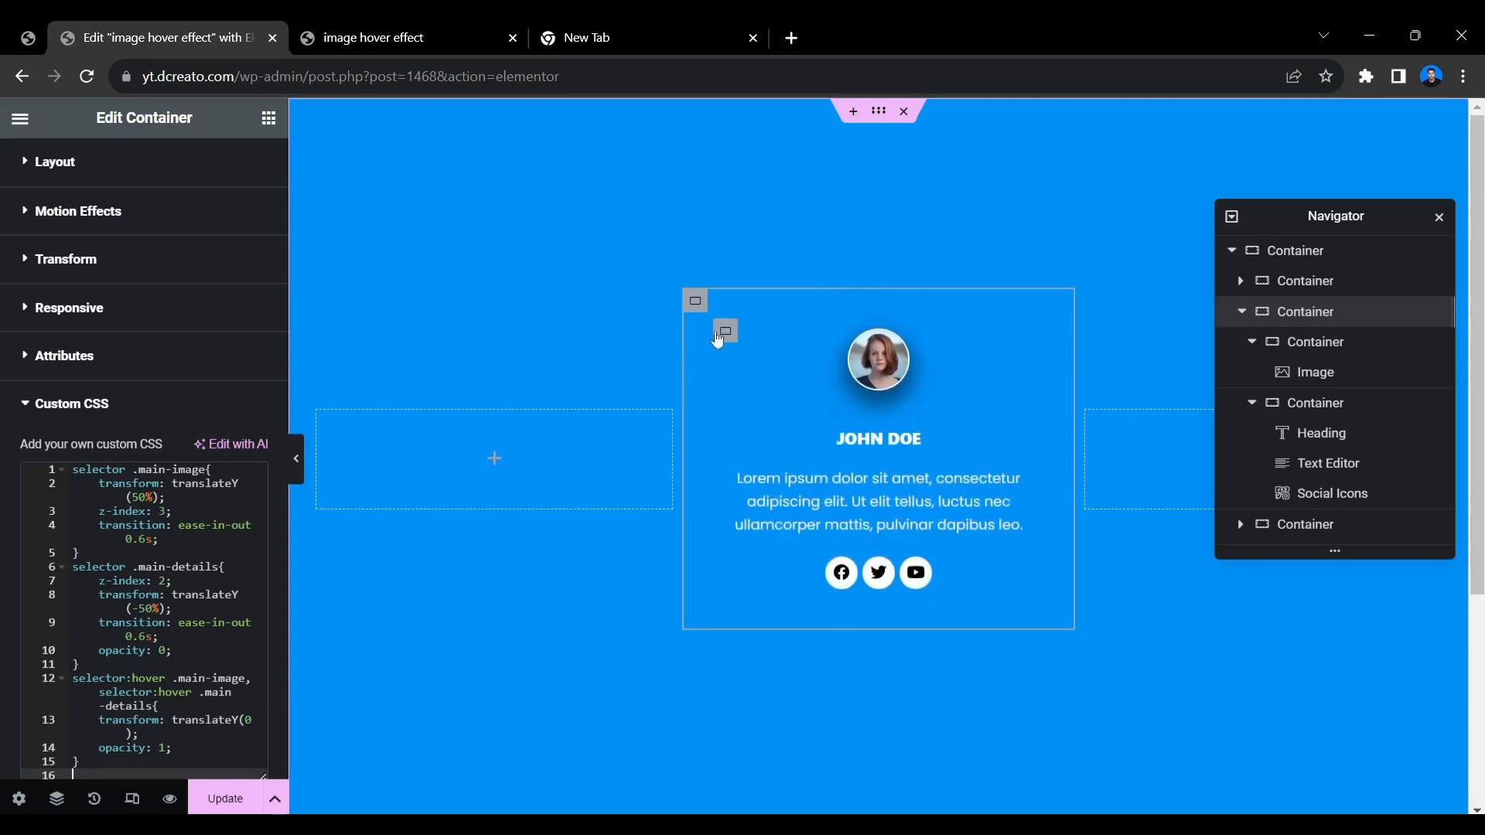
Give the middle card a solid white border with a width of 2 px and a border radius of 10 px.
scroll(146, 332, up, 2)
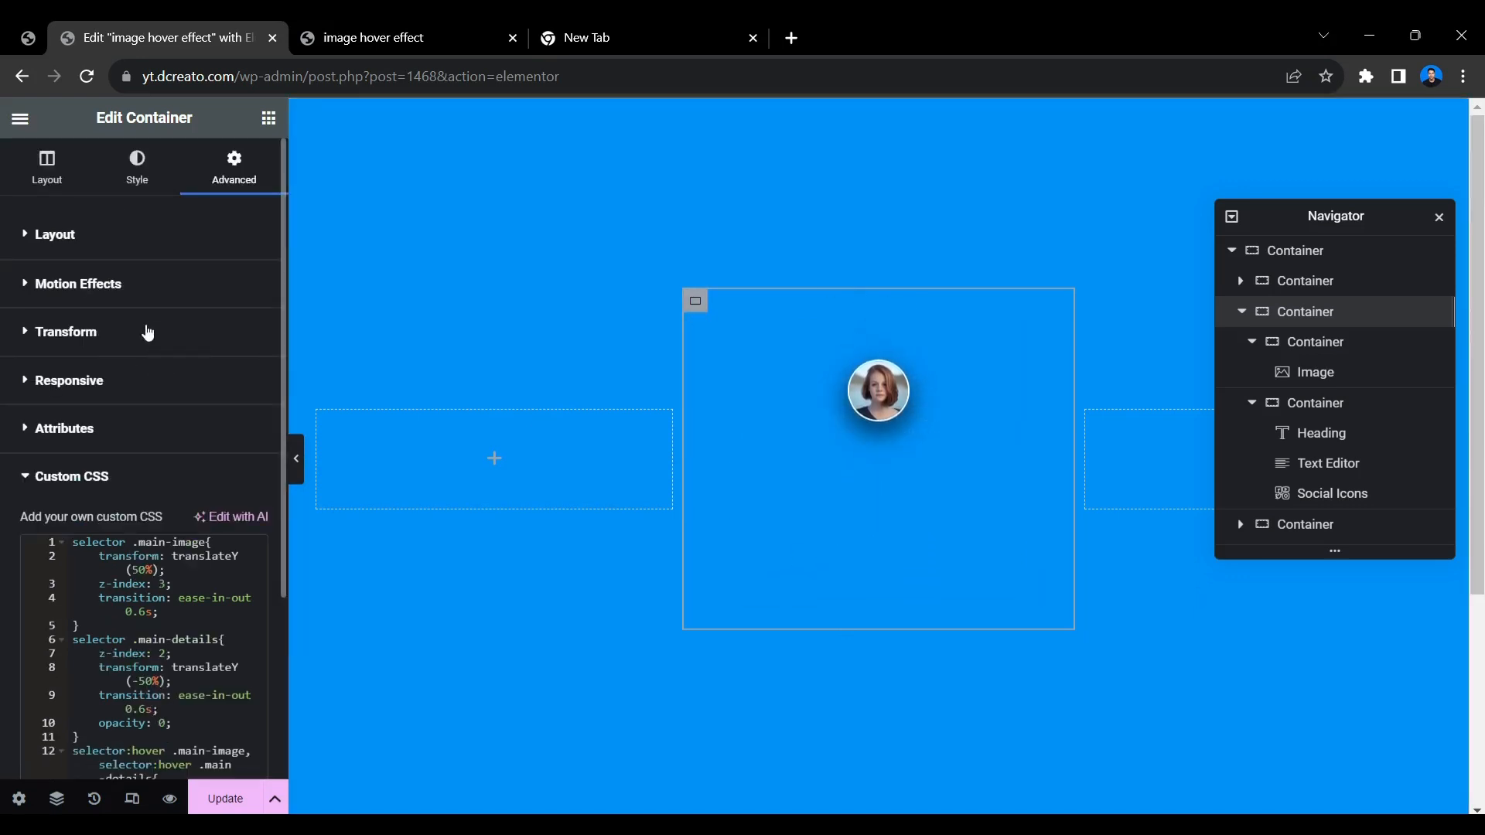
click(138, 174)
click(89, 447)
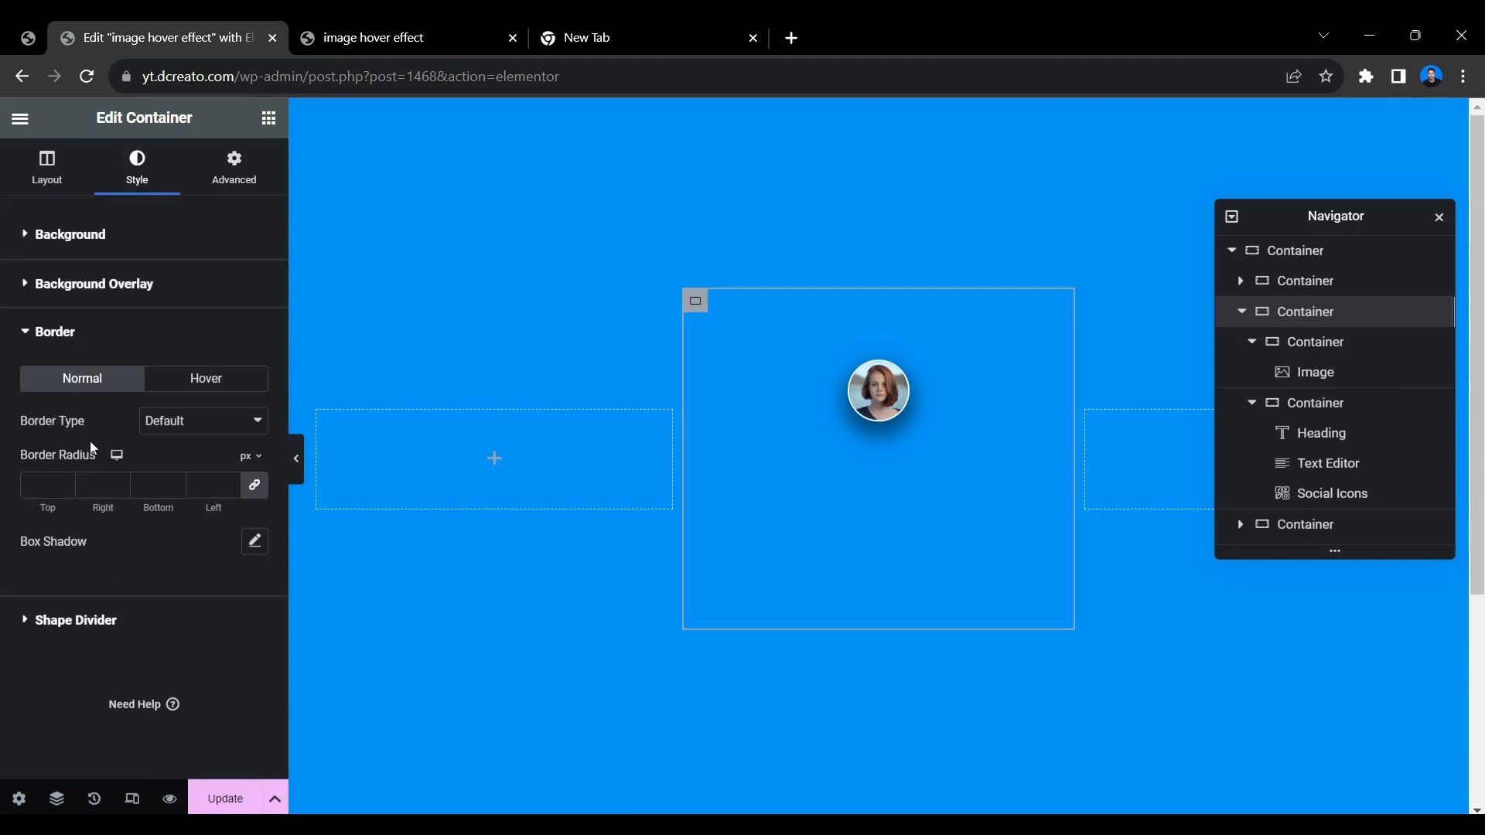
click(169, 430)
click(164, 464)
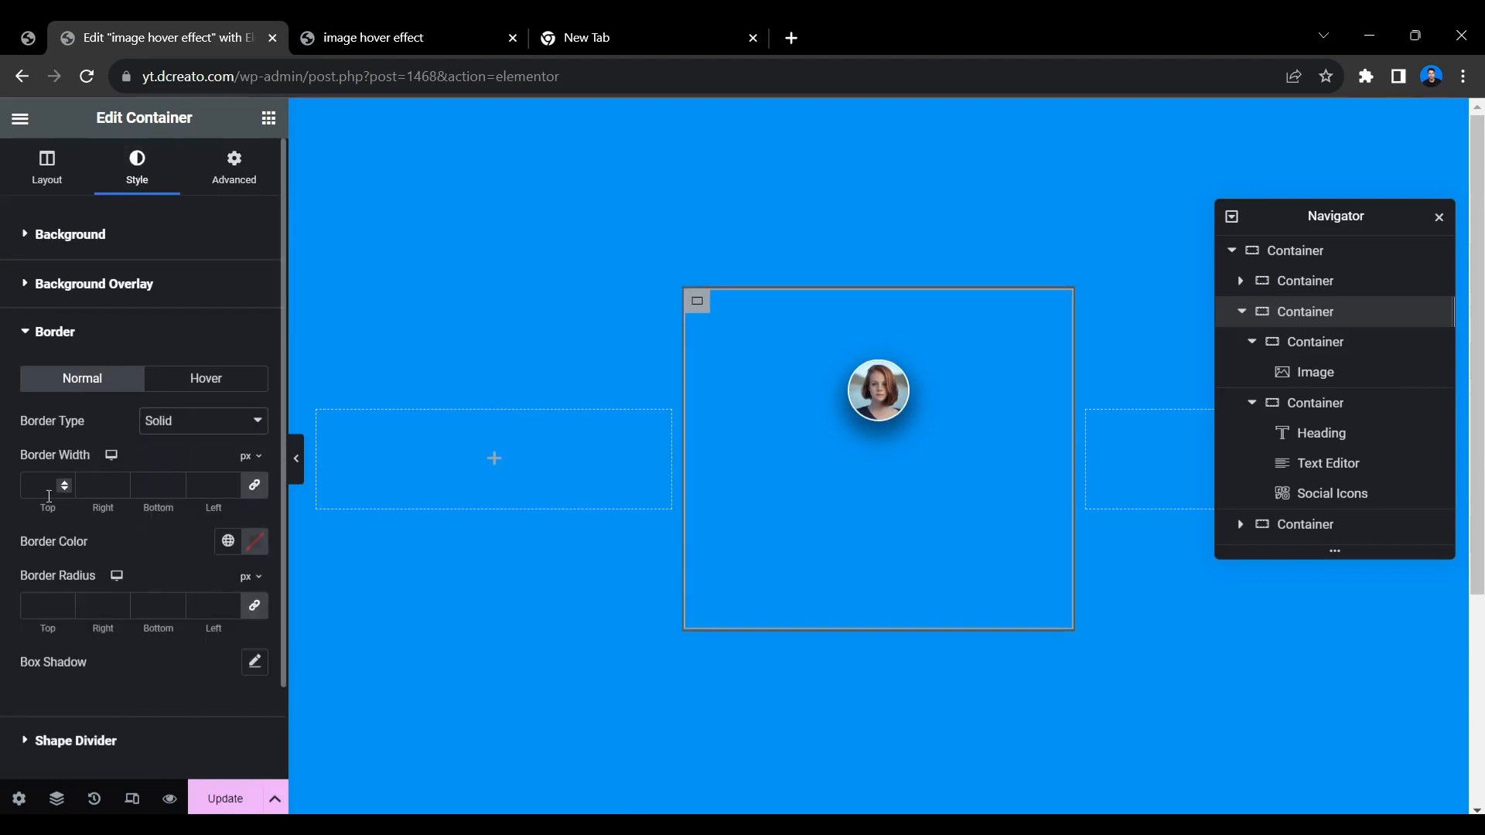
click(256, 541)
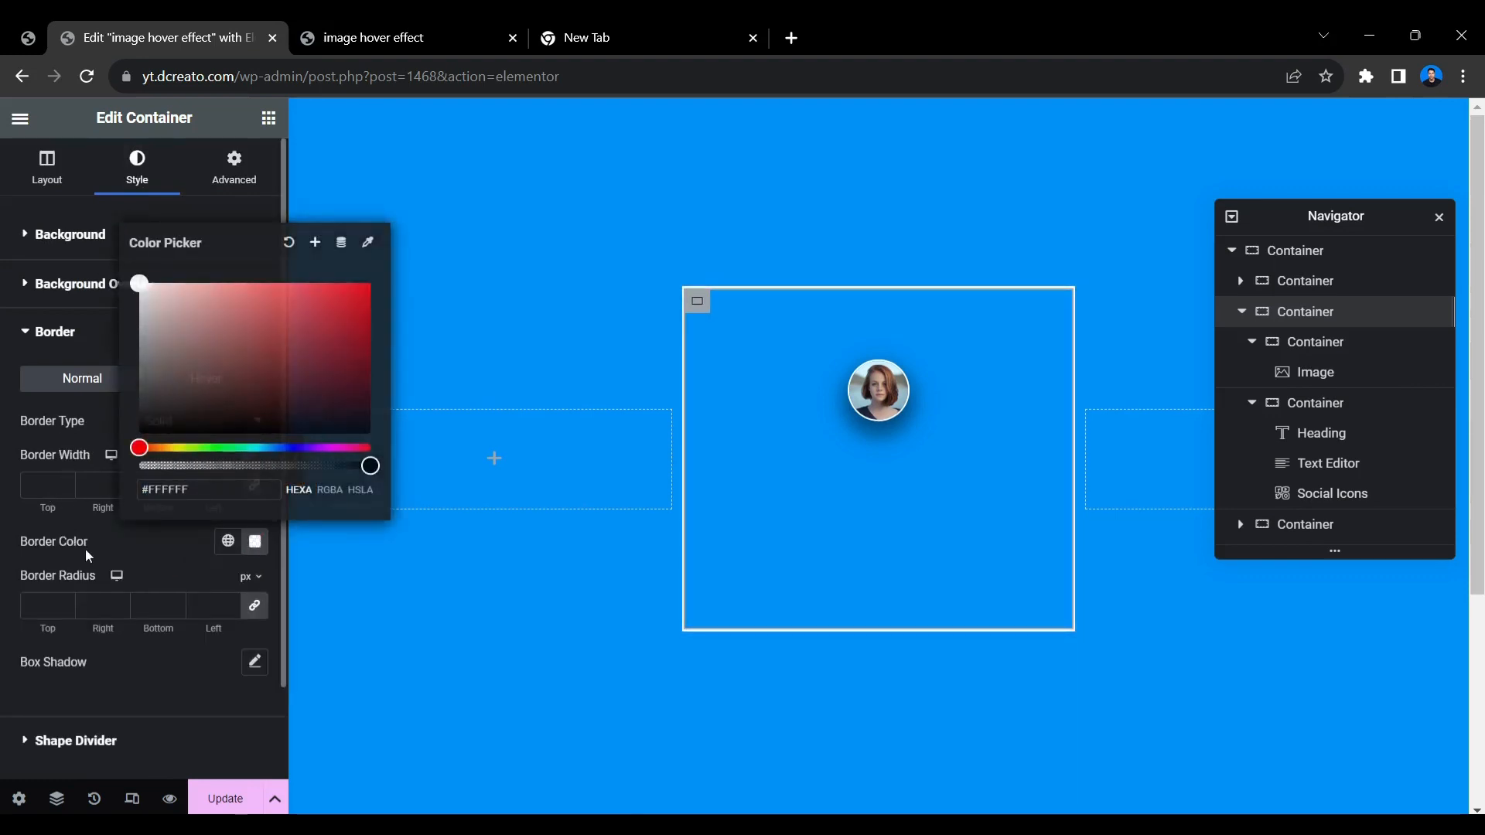
click(46, 478)
text(2)
click(46, 596)
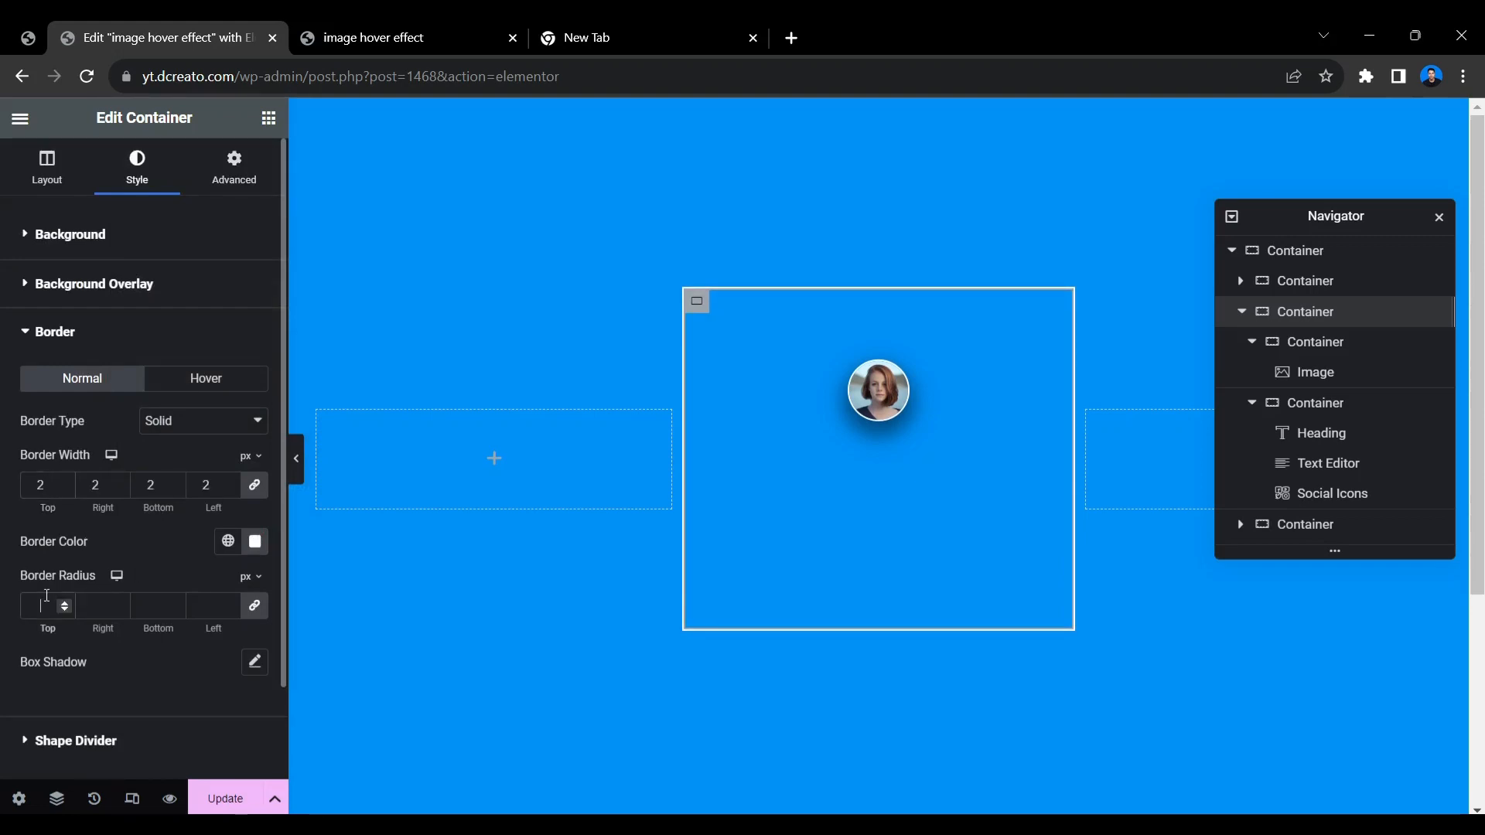
text(10)
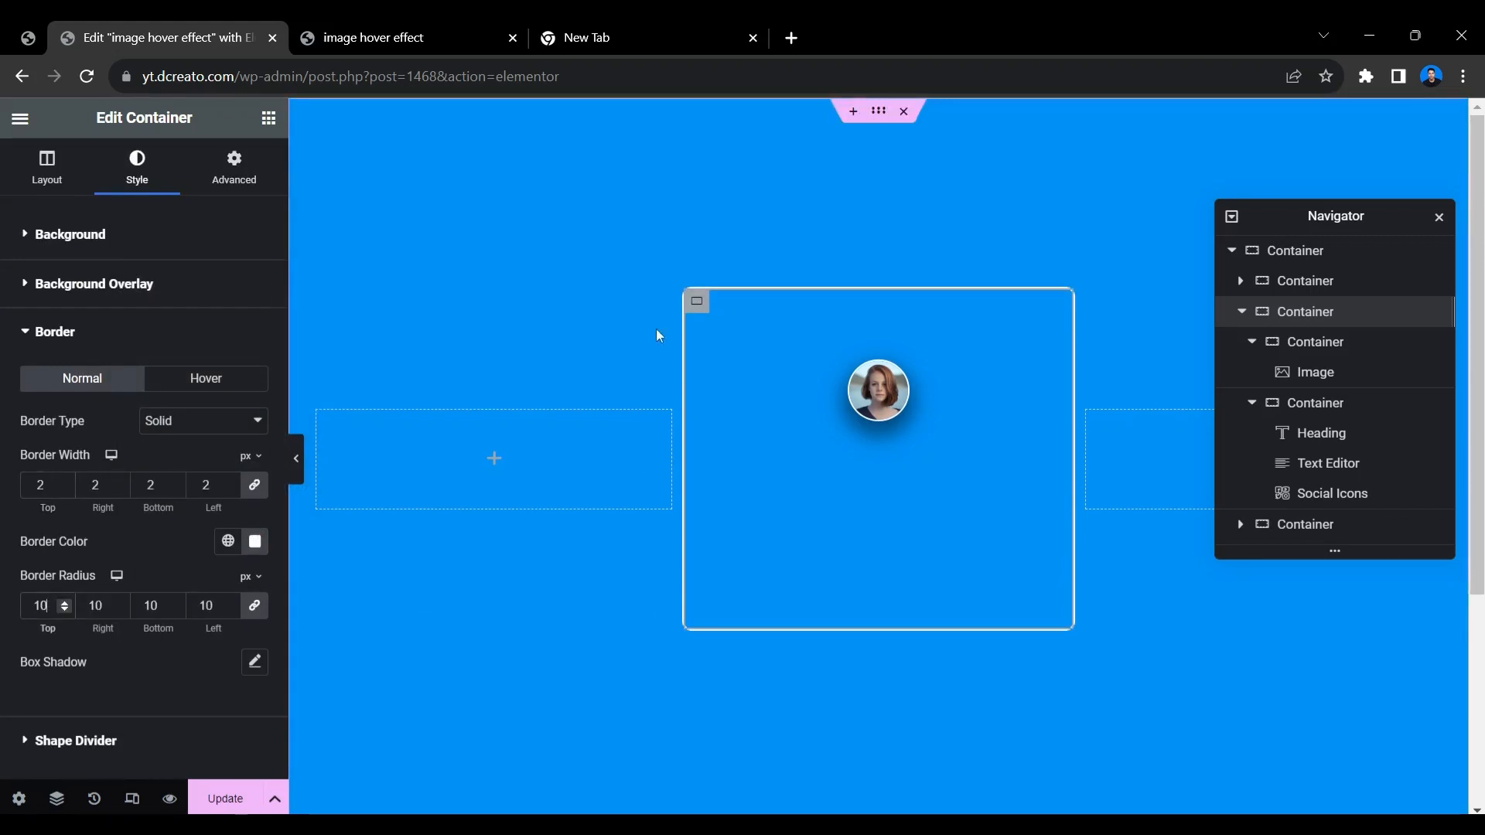
Duplicate the finished middle card and delete the empty container before the cards.
right_click(696, 317)
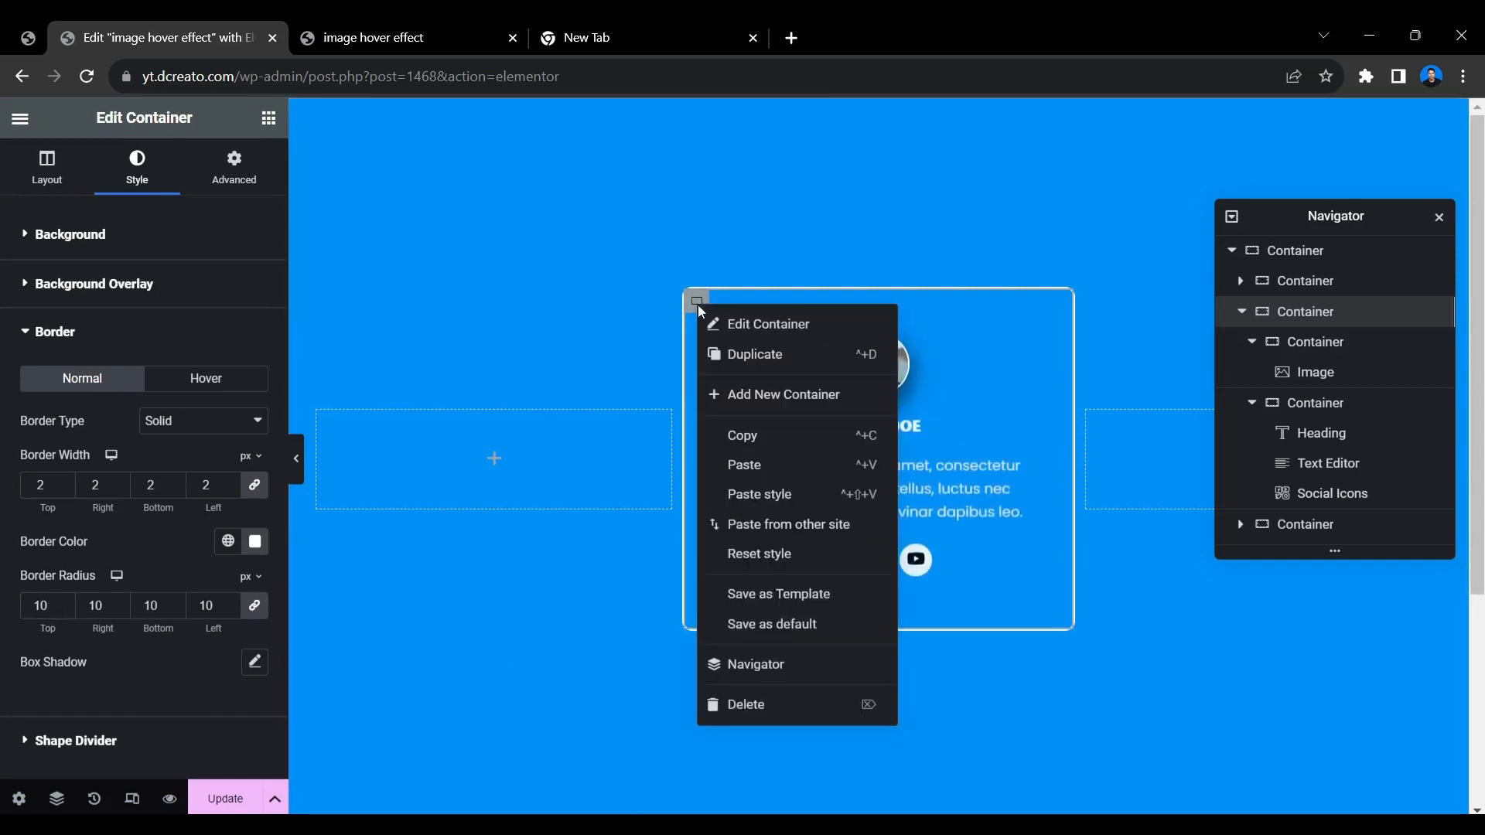
right_click(733, 352)
click(733, 353)
click(733, 355)
click(833, 347)
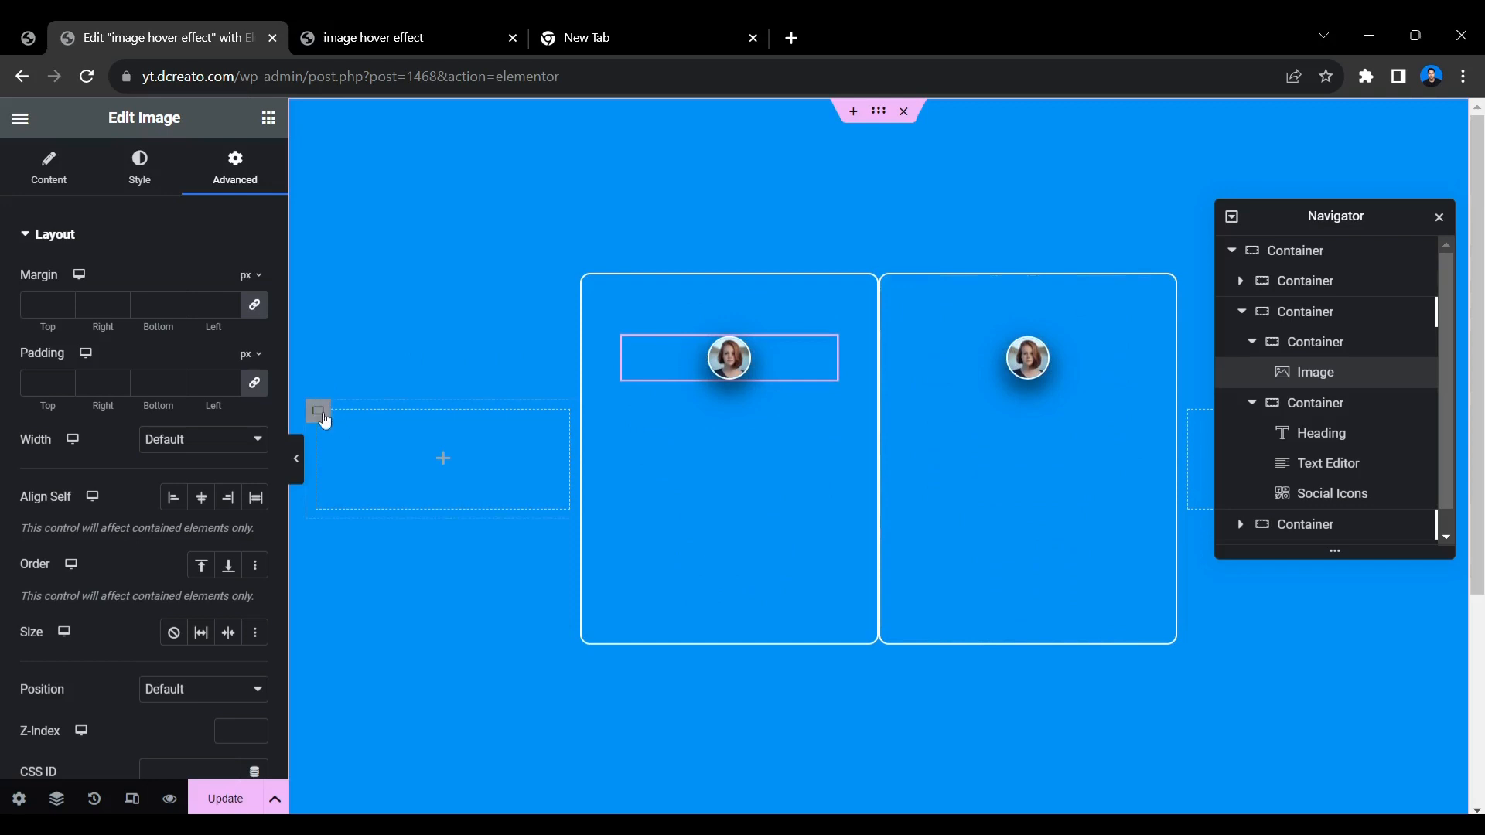
right_click(325, 420)
click(363, 799)
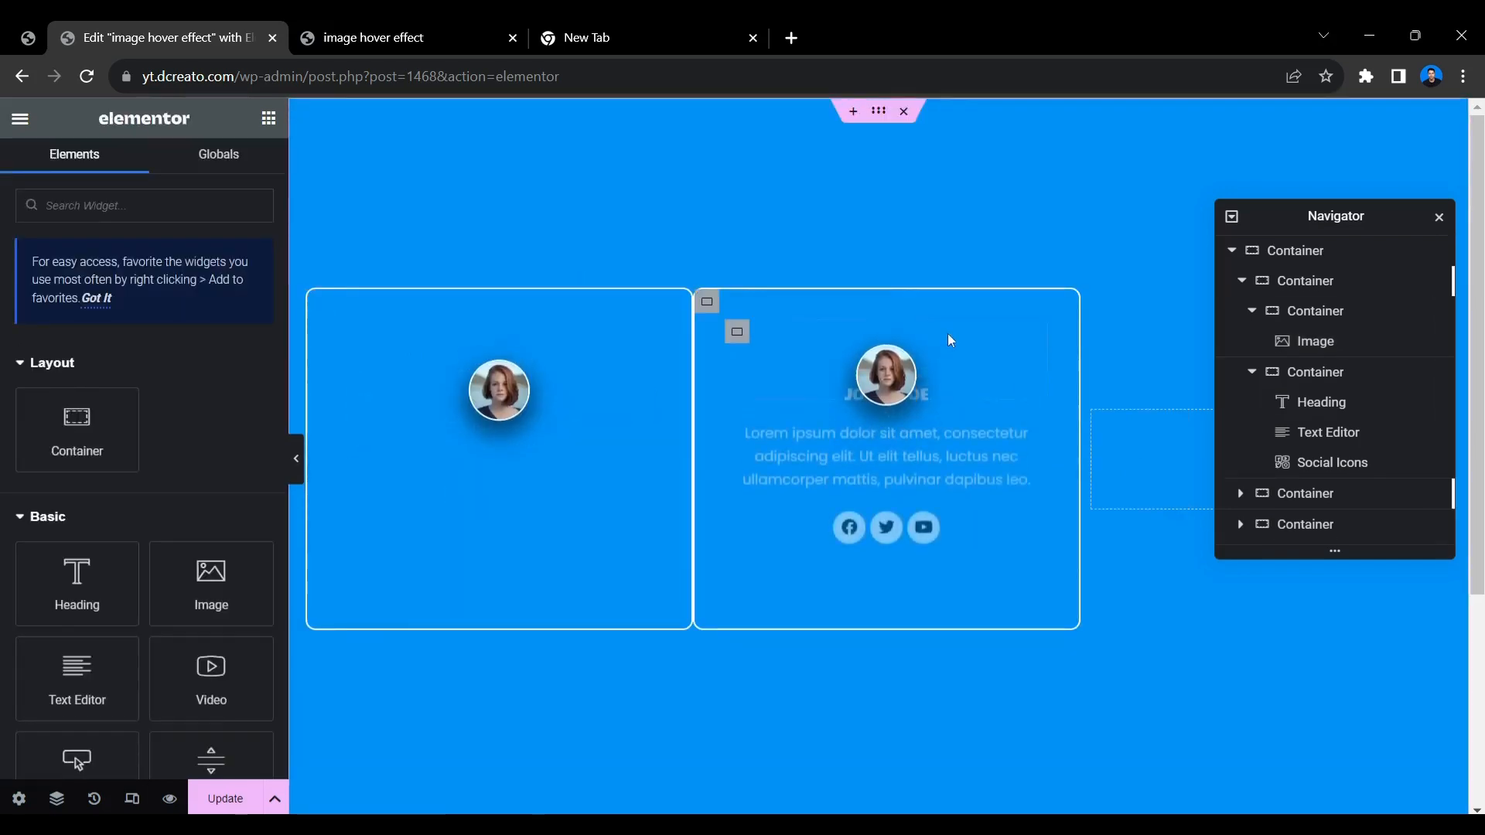
Duplicate the second card to make a third one, close the Navigator and delete the remaining empty container.
right_click(707, 301)
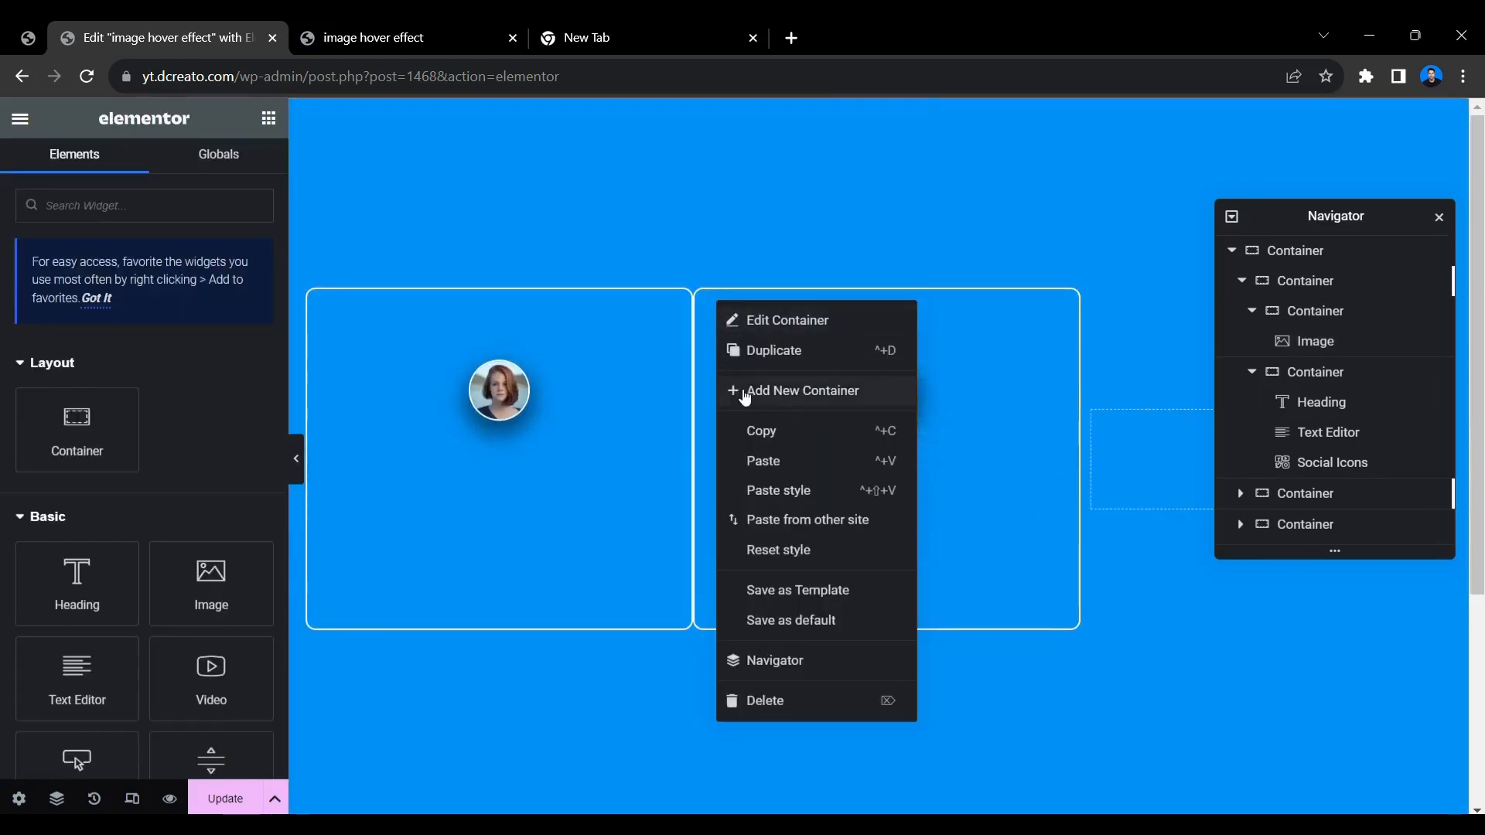
click(749, 350)
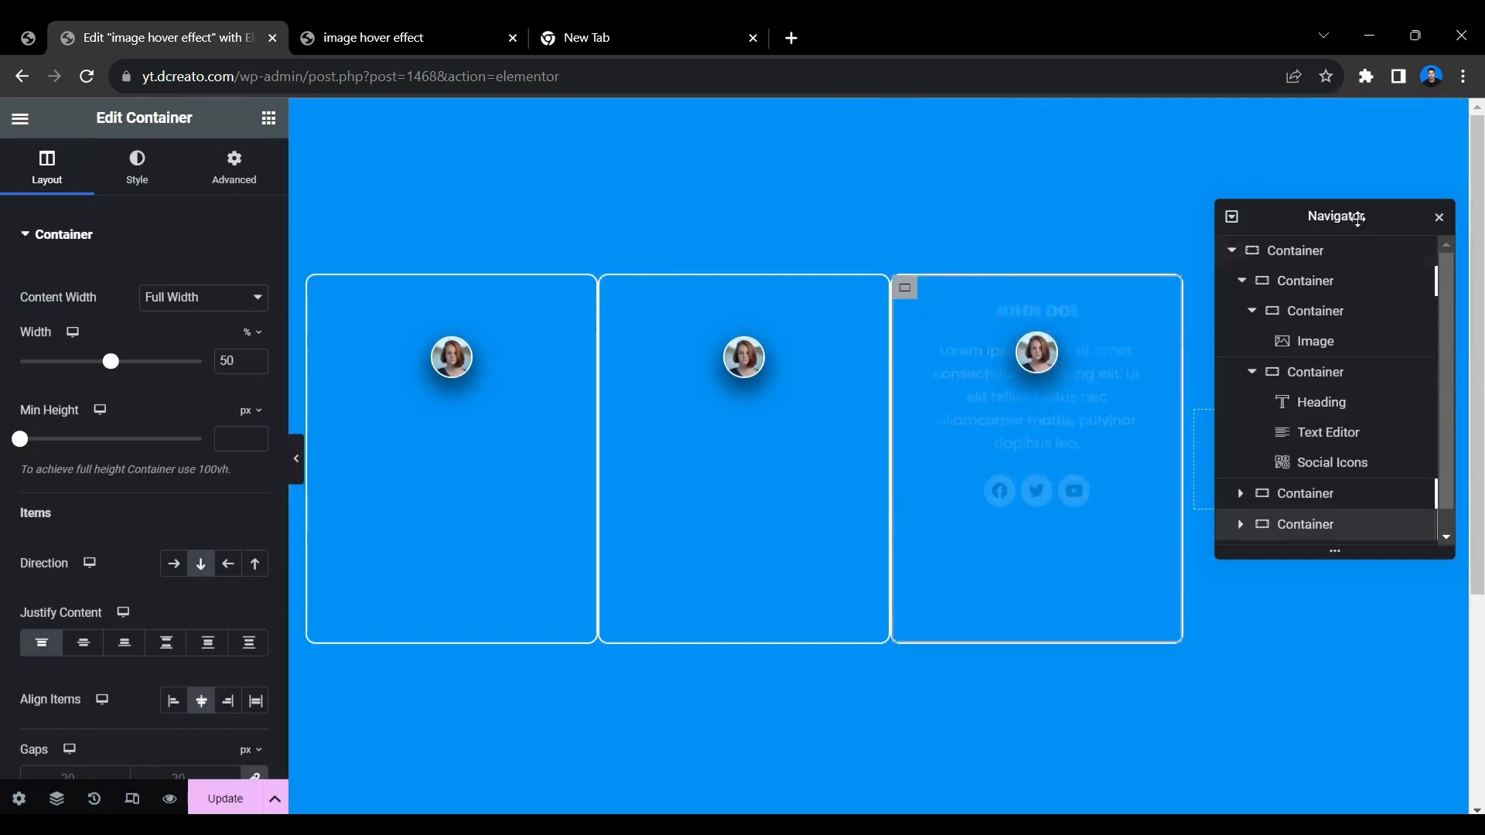
click(1438, 217)
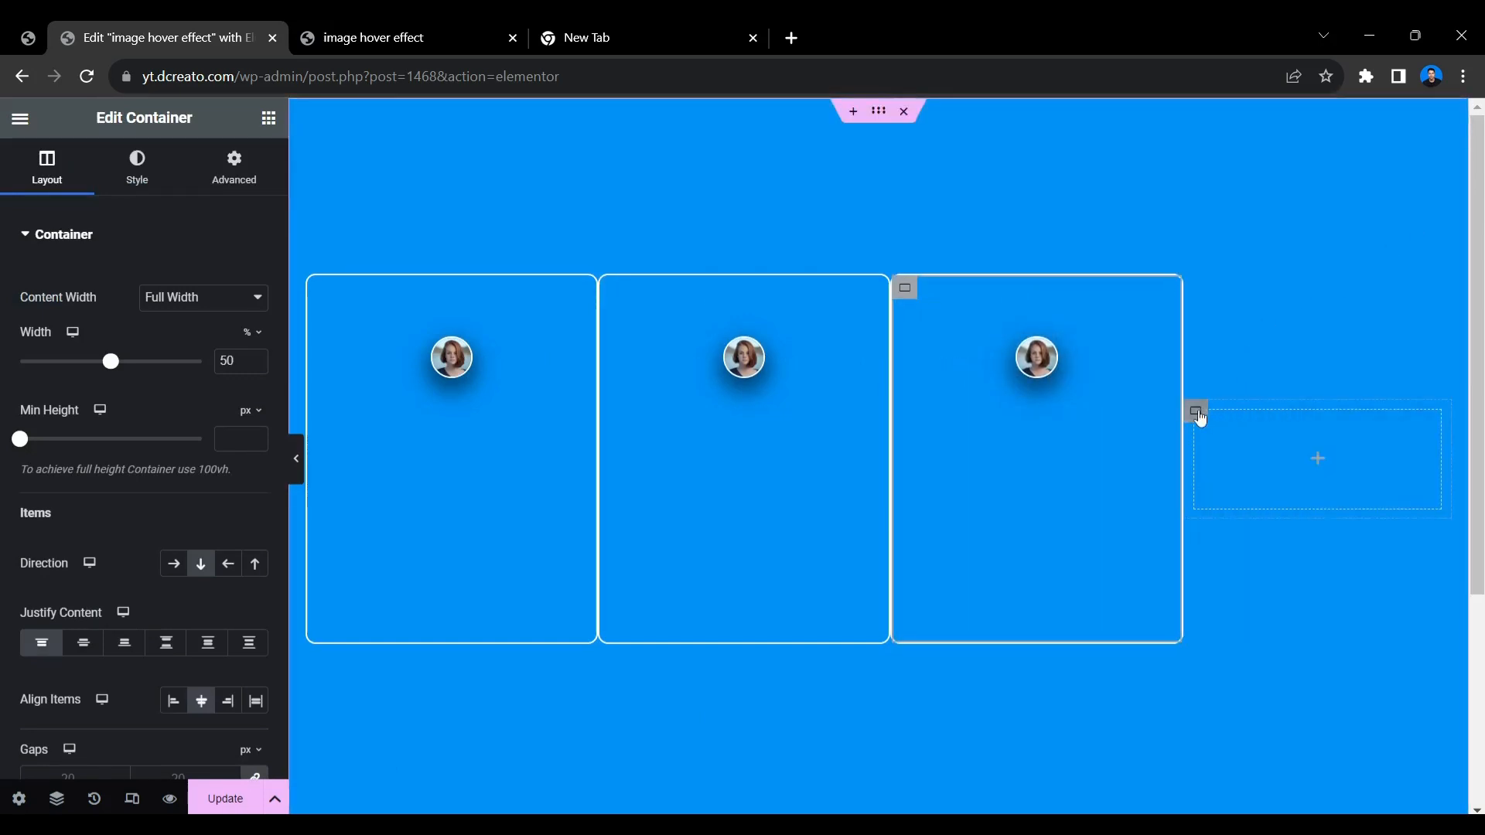
right_click(1197, 412)
click(1272, 797)
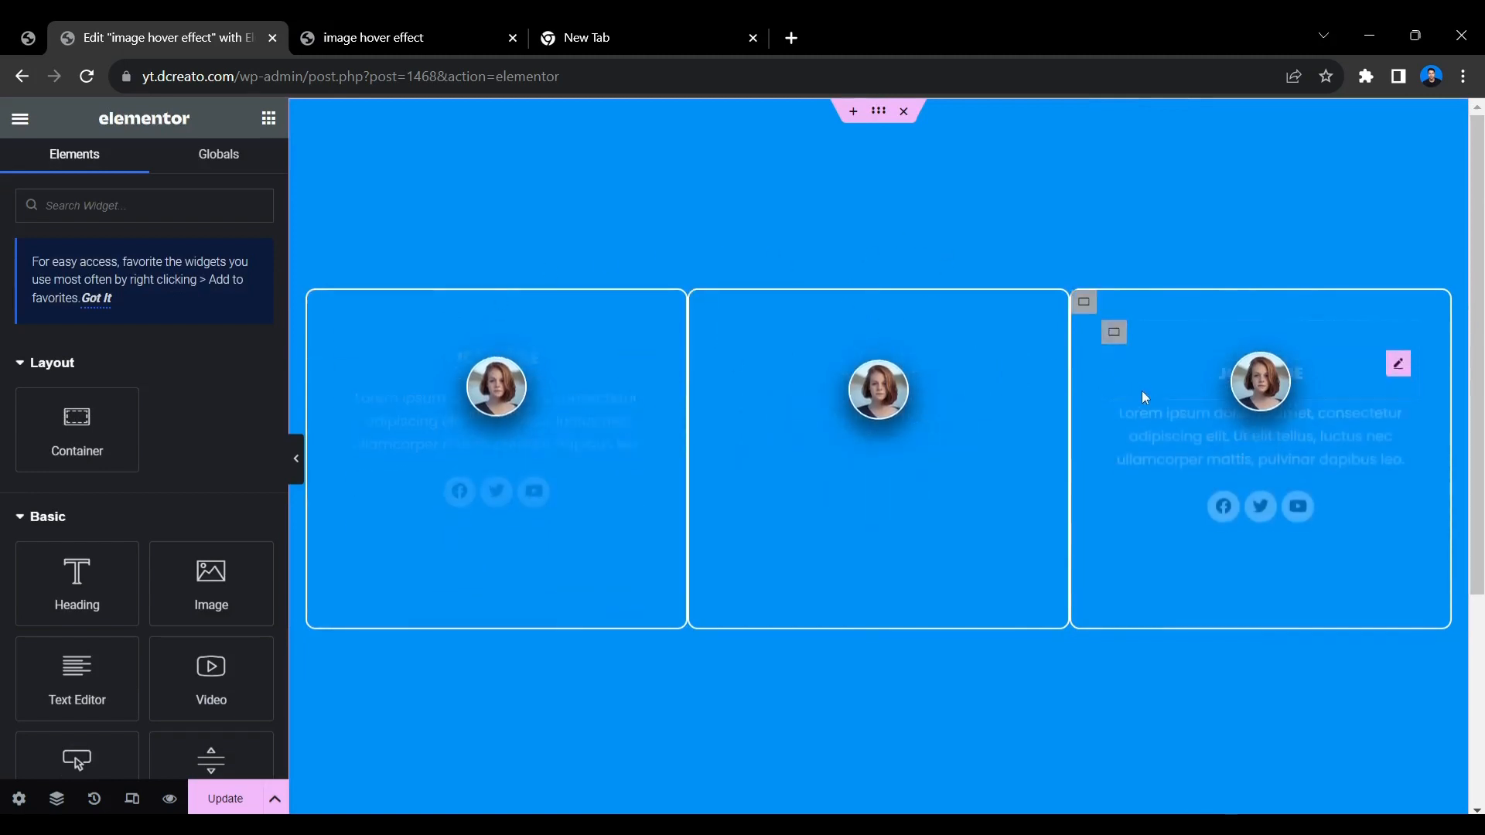
Set the column gap of the parent container holding the three cards to 20 px.
click(879, 120)
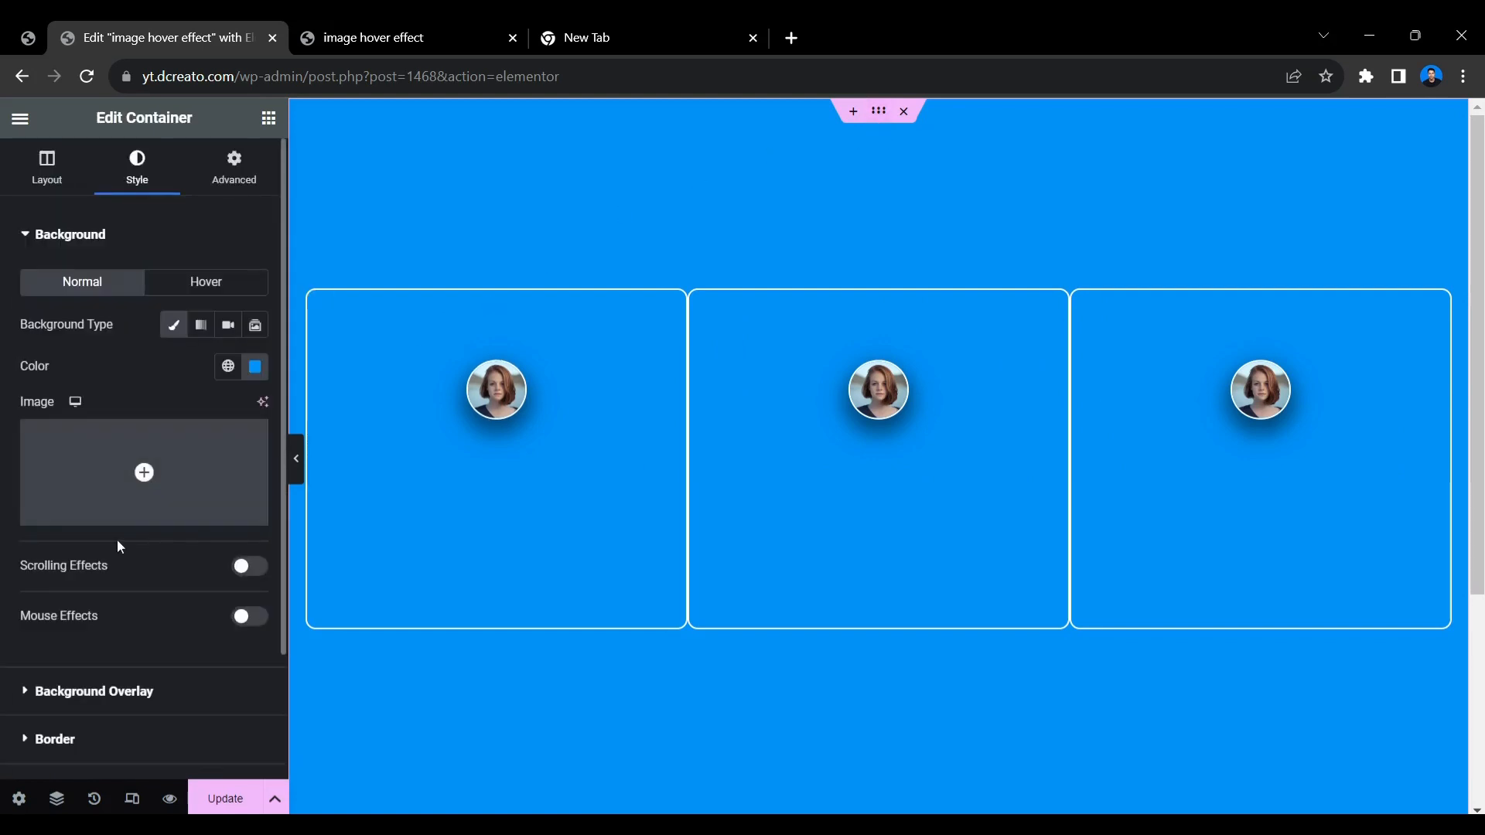
click(66, 176)
scroll(163, 591, down, 4)
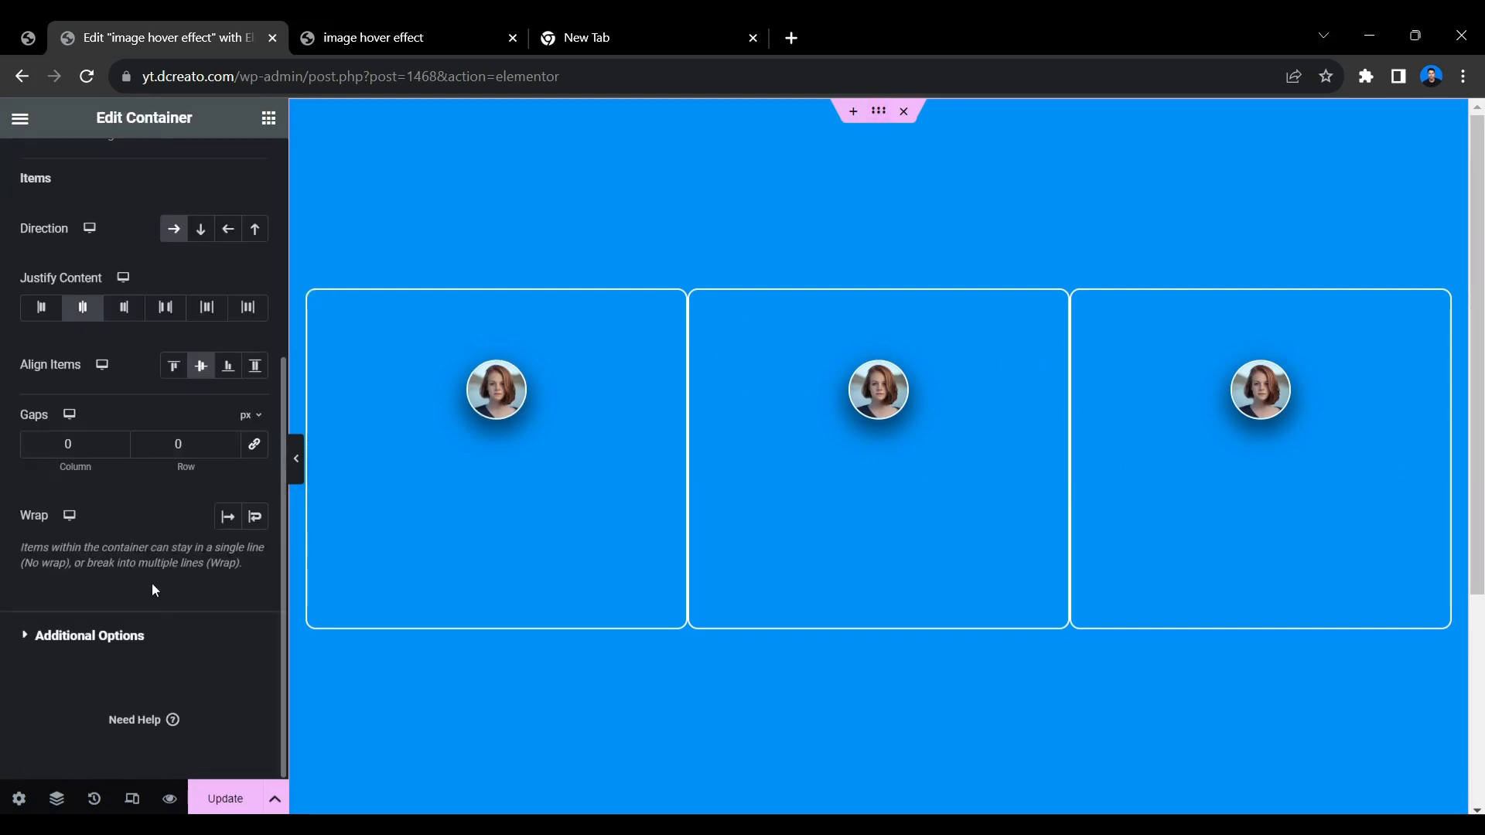
click(230, 448)
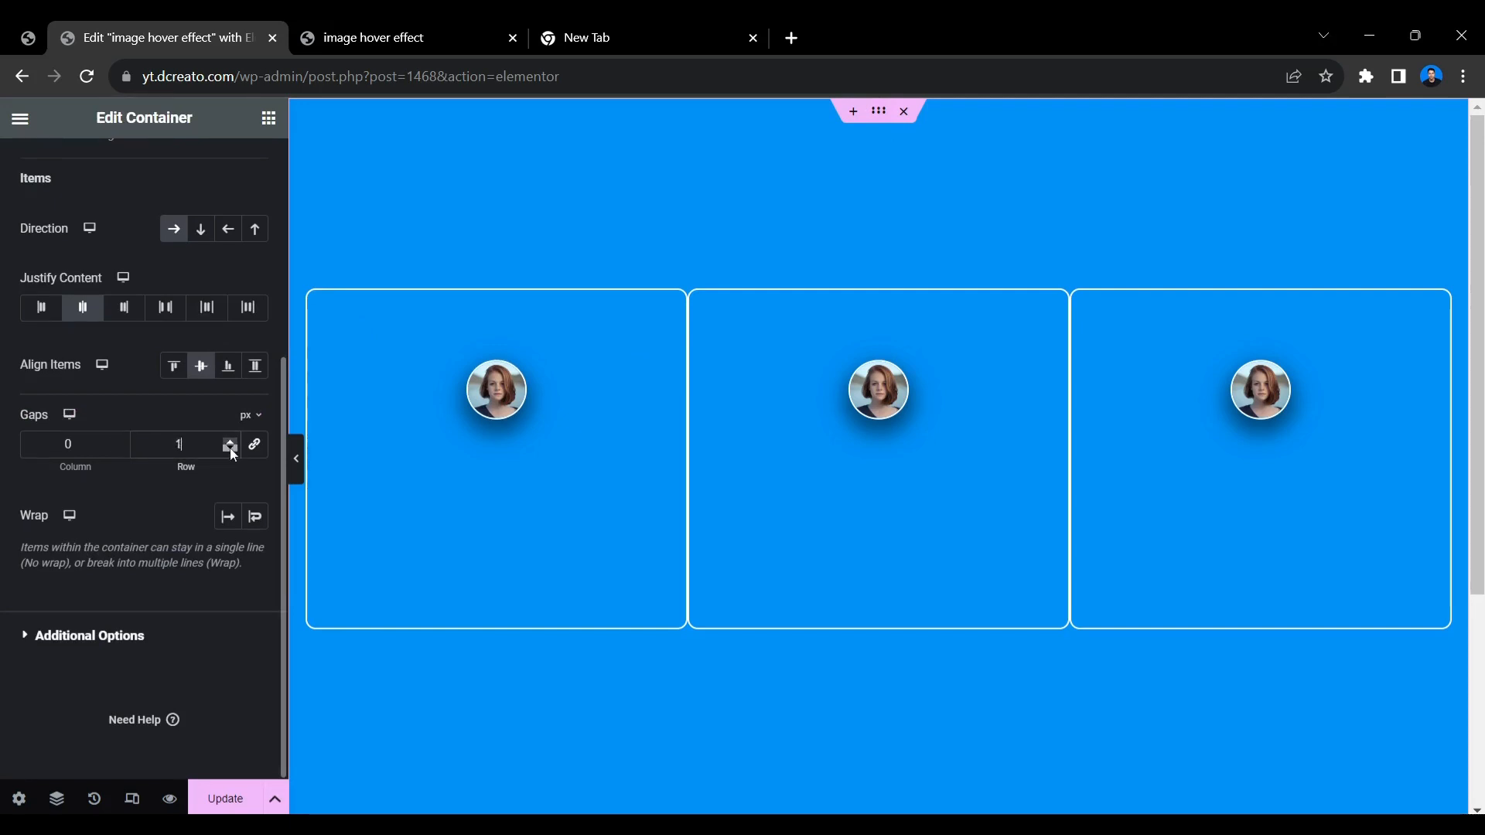
click(120, 441)
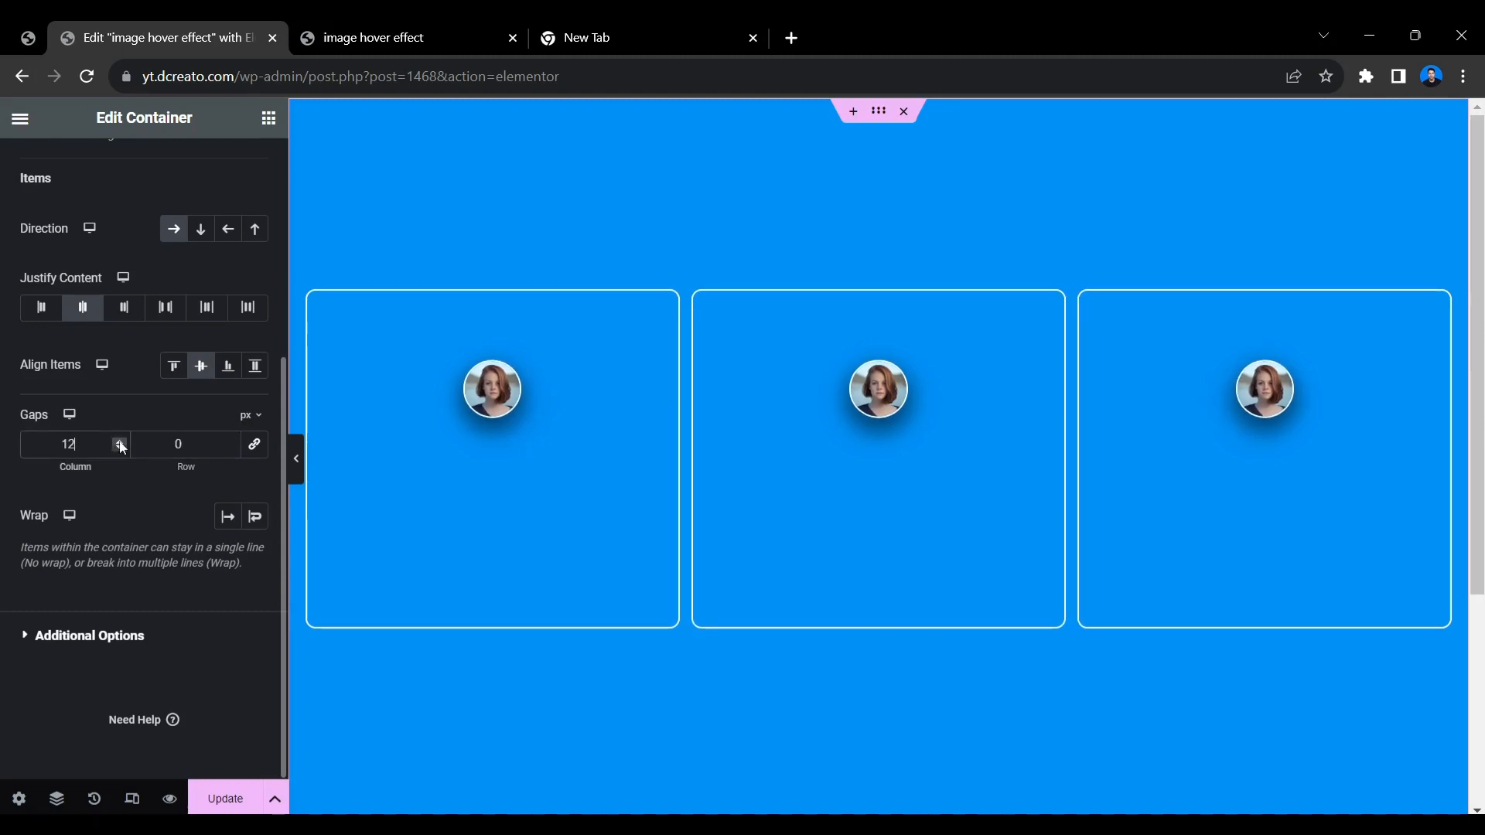
click(119, 442)
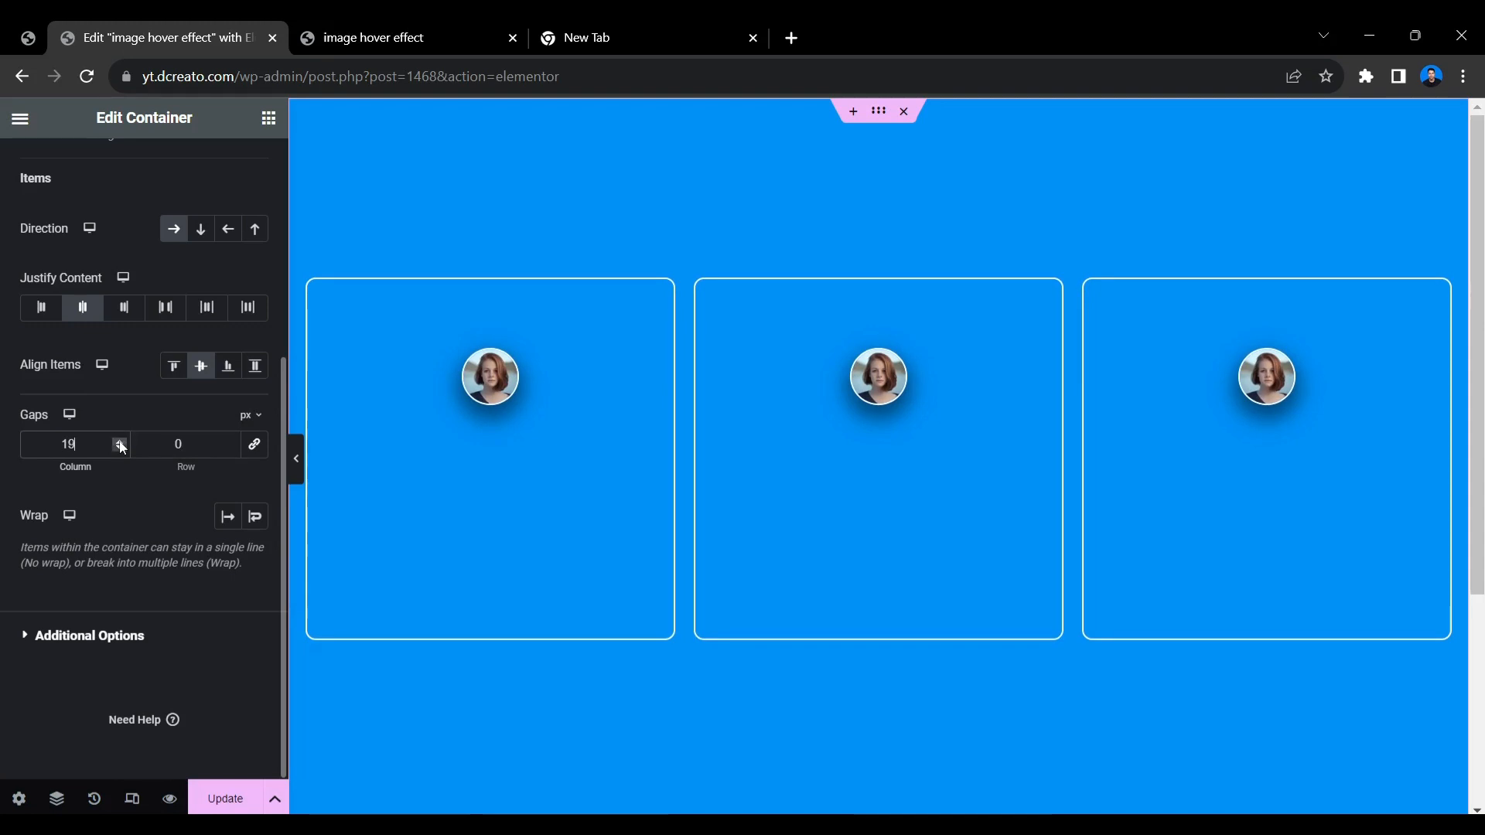
click(120, 443)
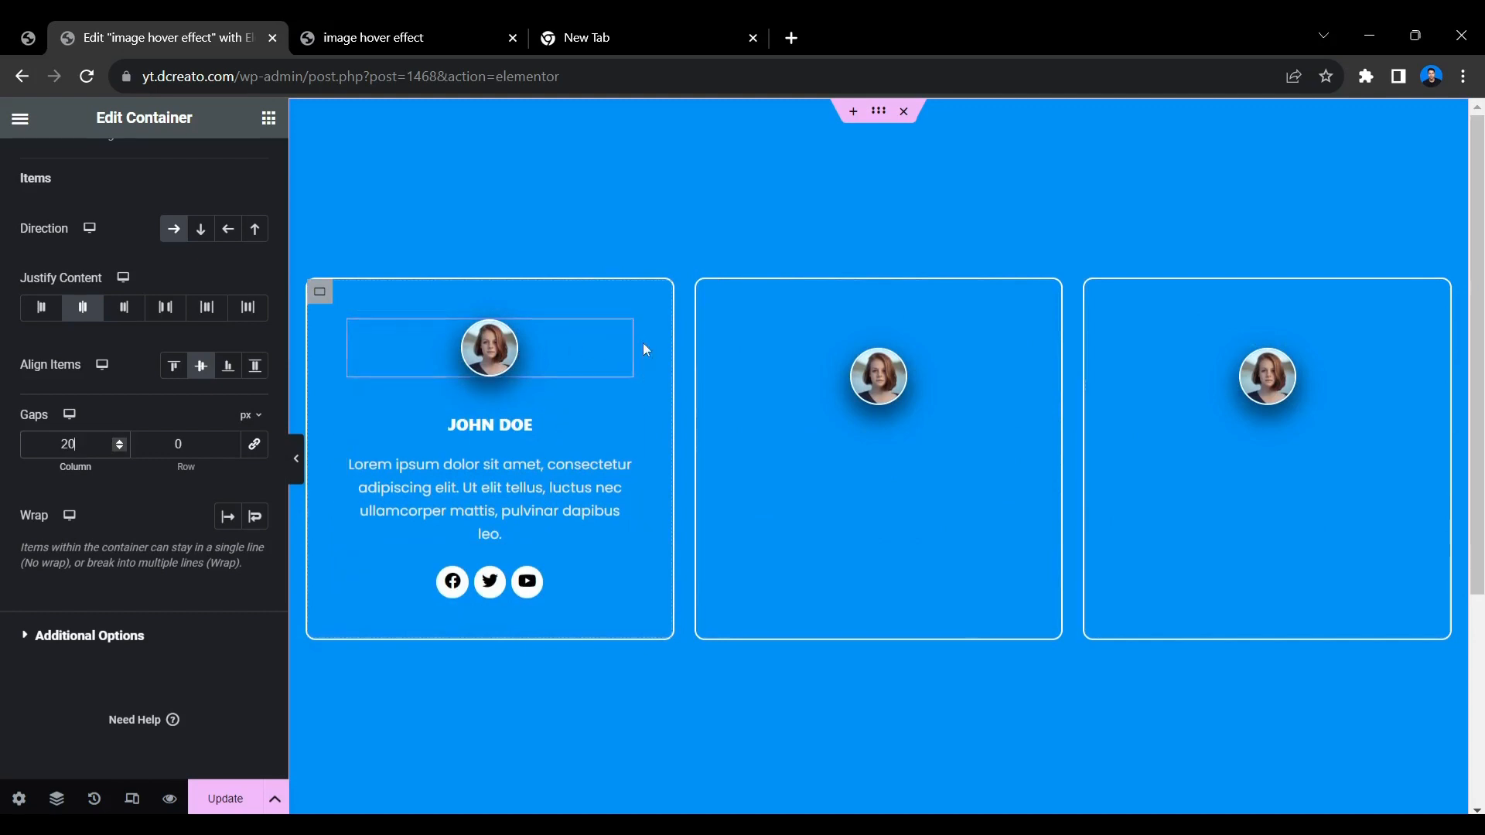
Replace the portrait in the first card with the media library photo of the young man with curly hair.
click(620, 333)
click(48, 166)
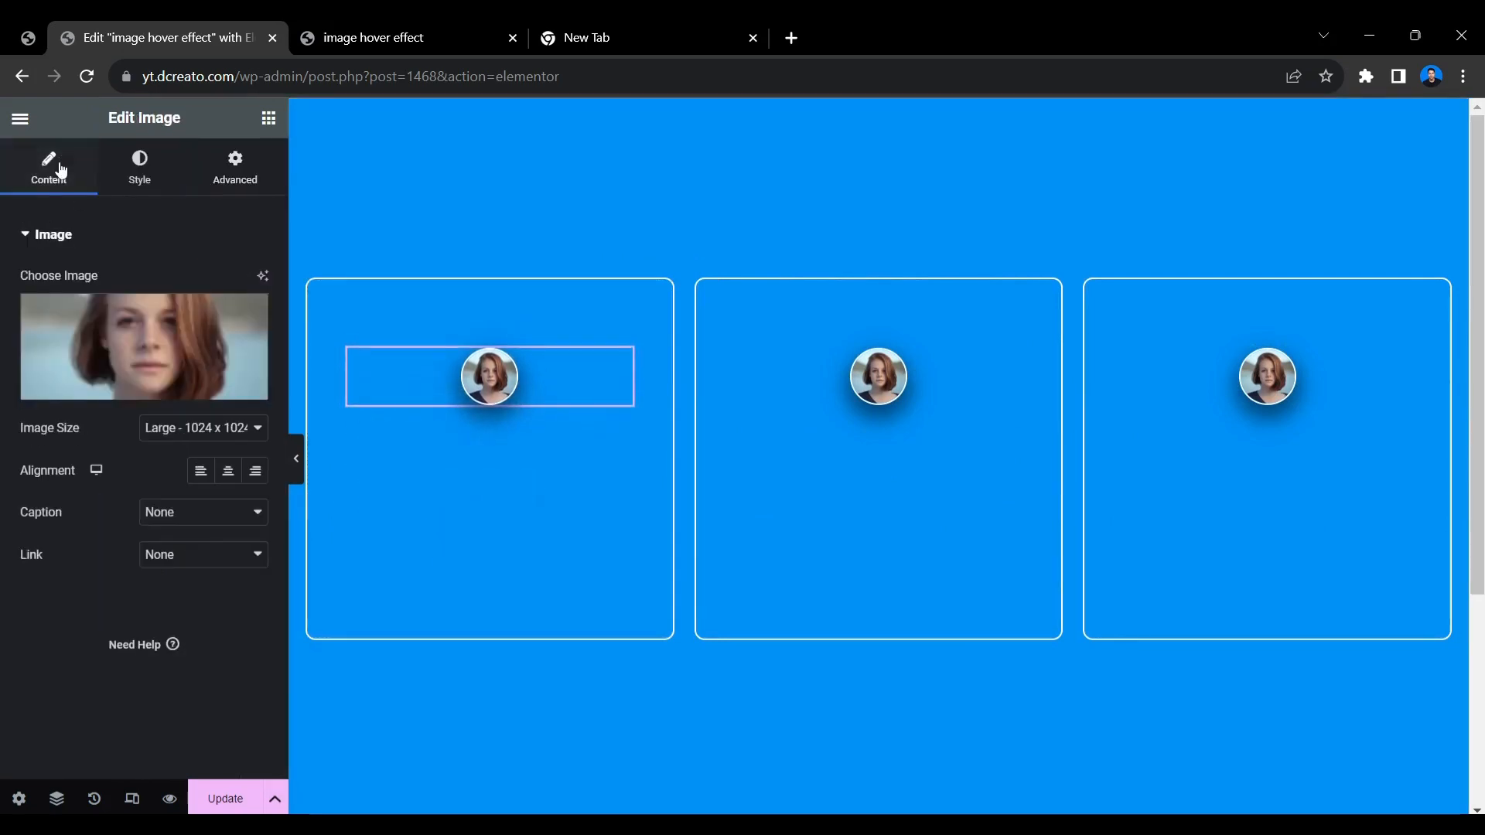
click(156, 392)
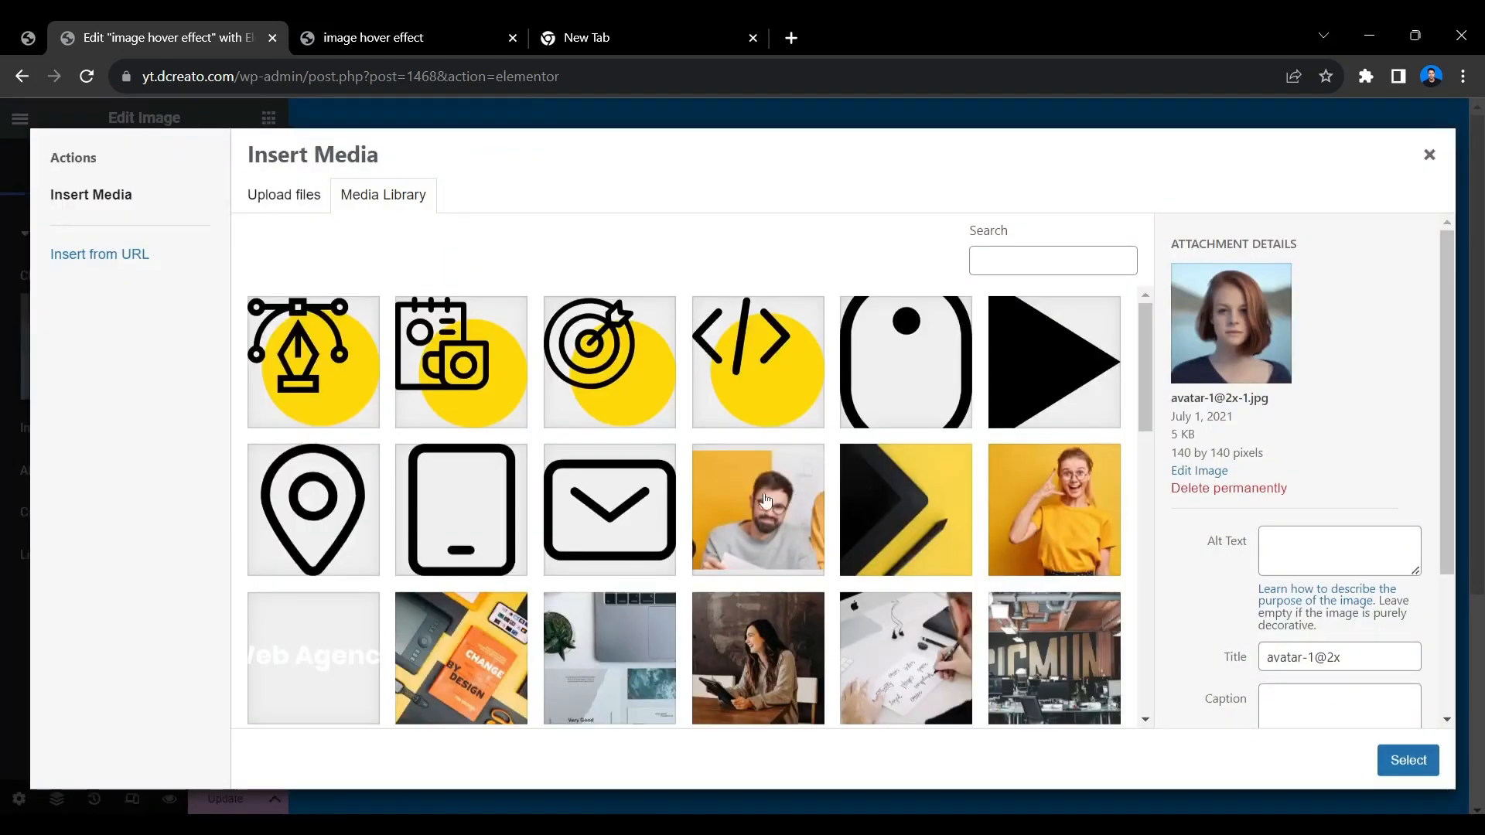
scroll(575, 586, down, 5)
scroll(642, 614, down, 4)
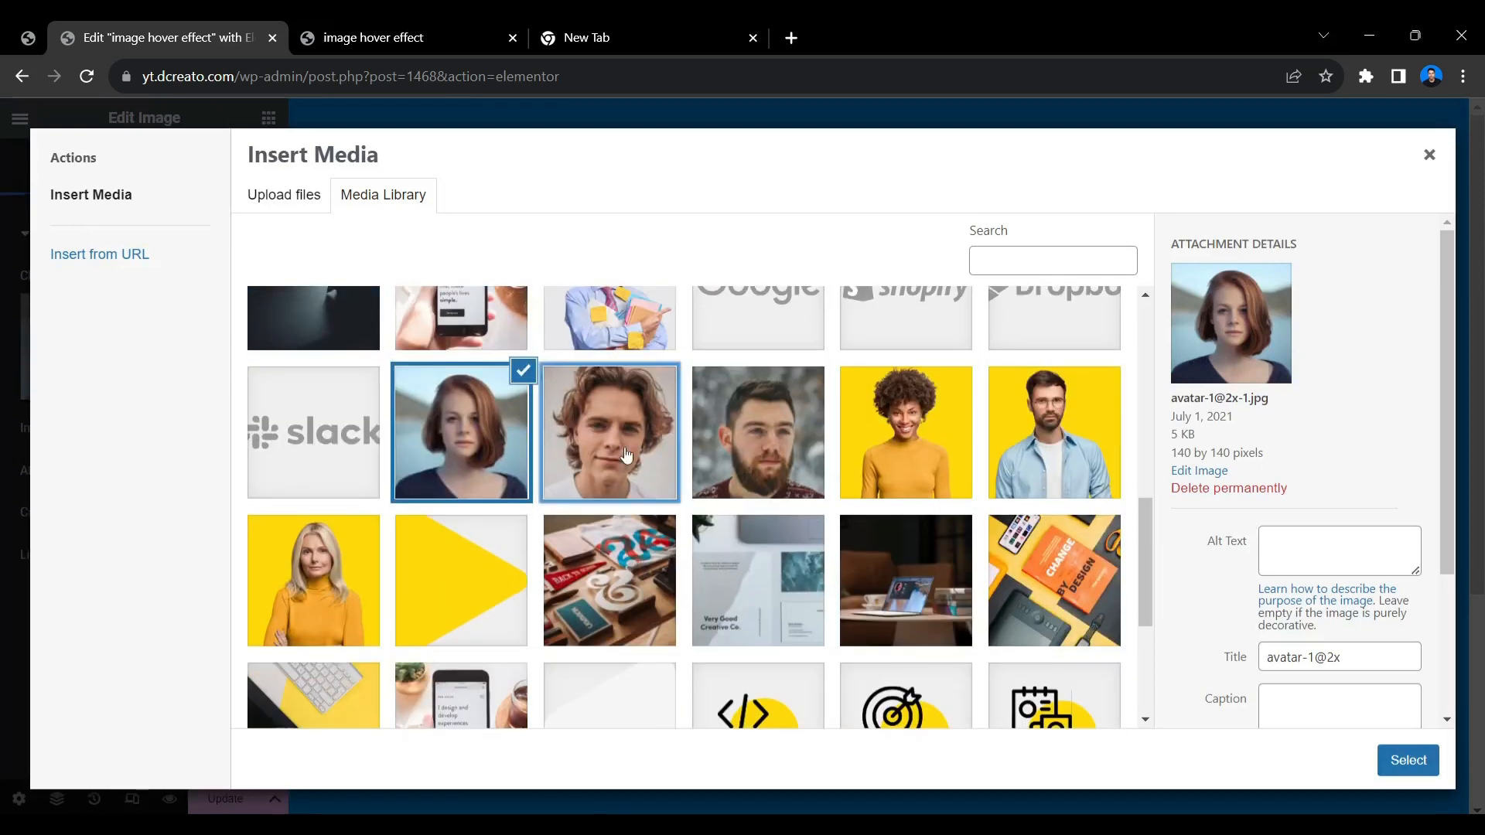
click(625, 458)
click(1409, 761)
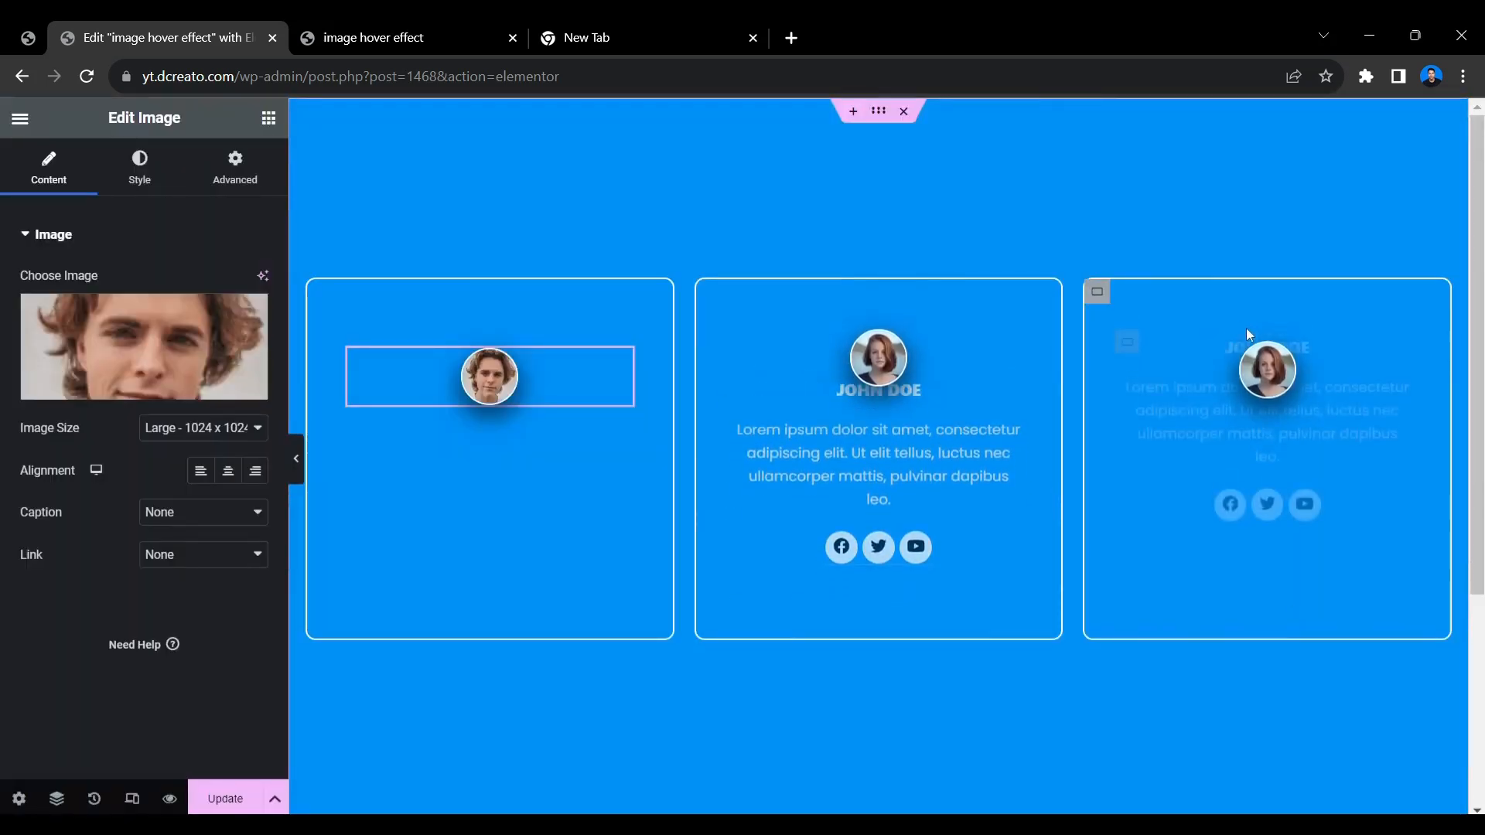
Replace the portrait in the third card with the media library photo of the bearded man.
click(1376, 333)
click(182, 384)
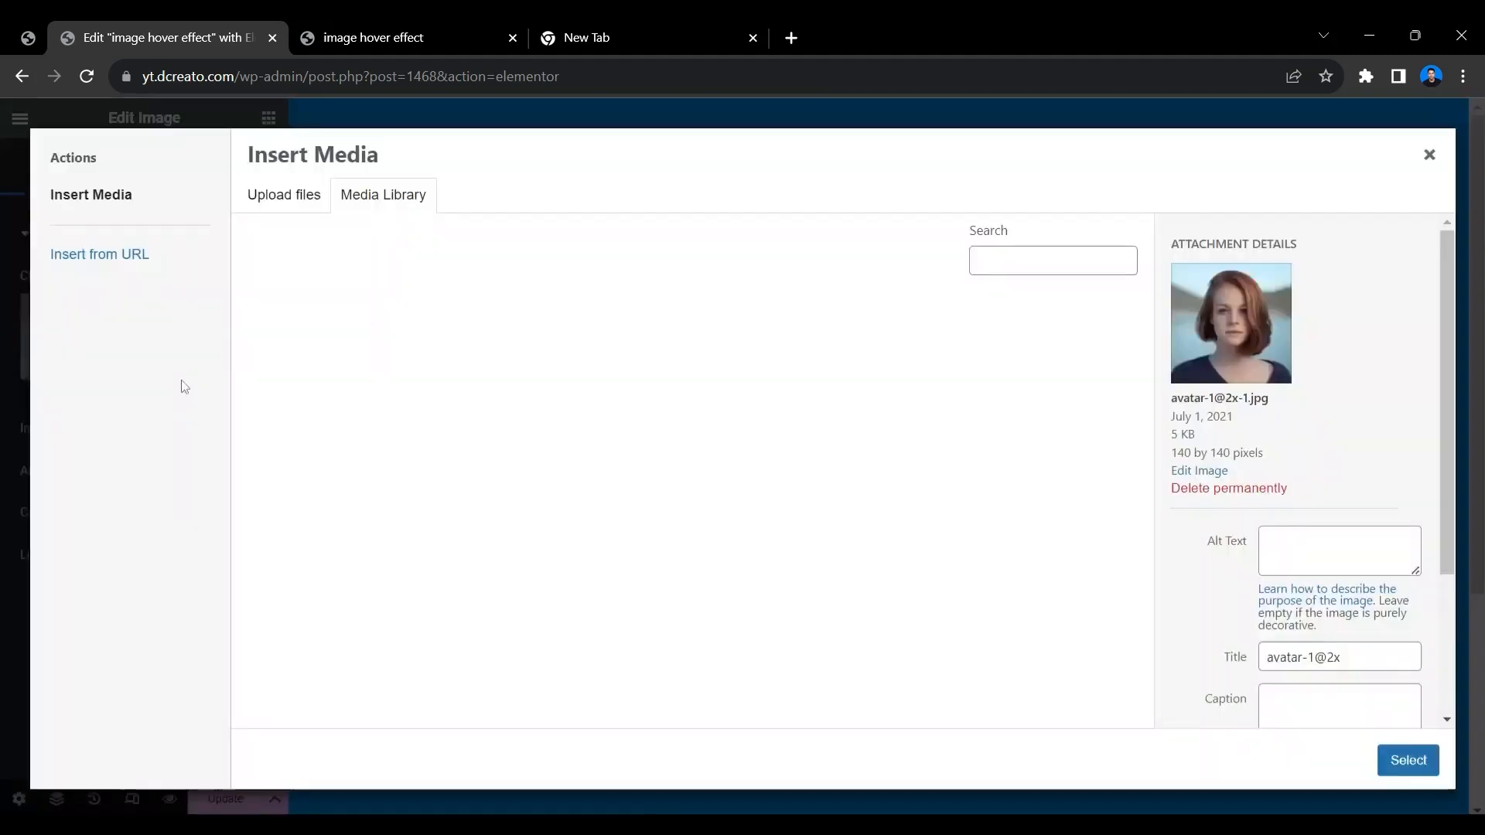
scroll(737, 597, down, 10)
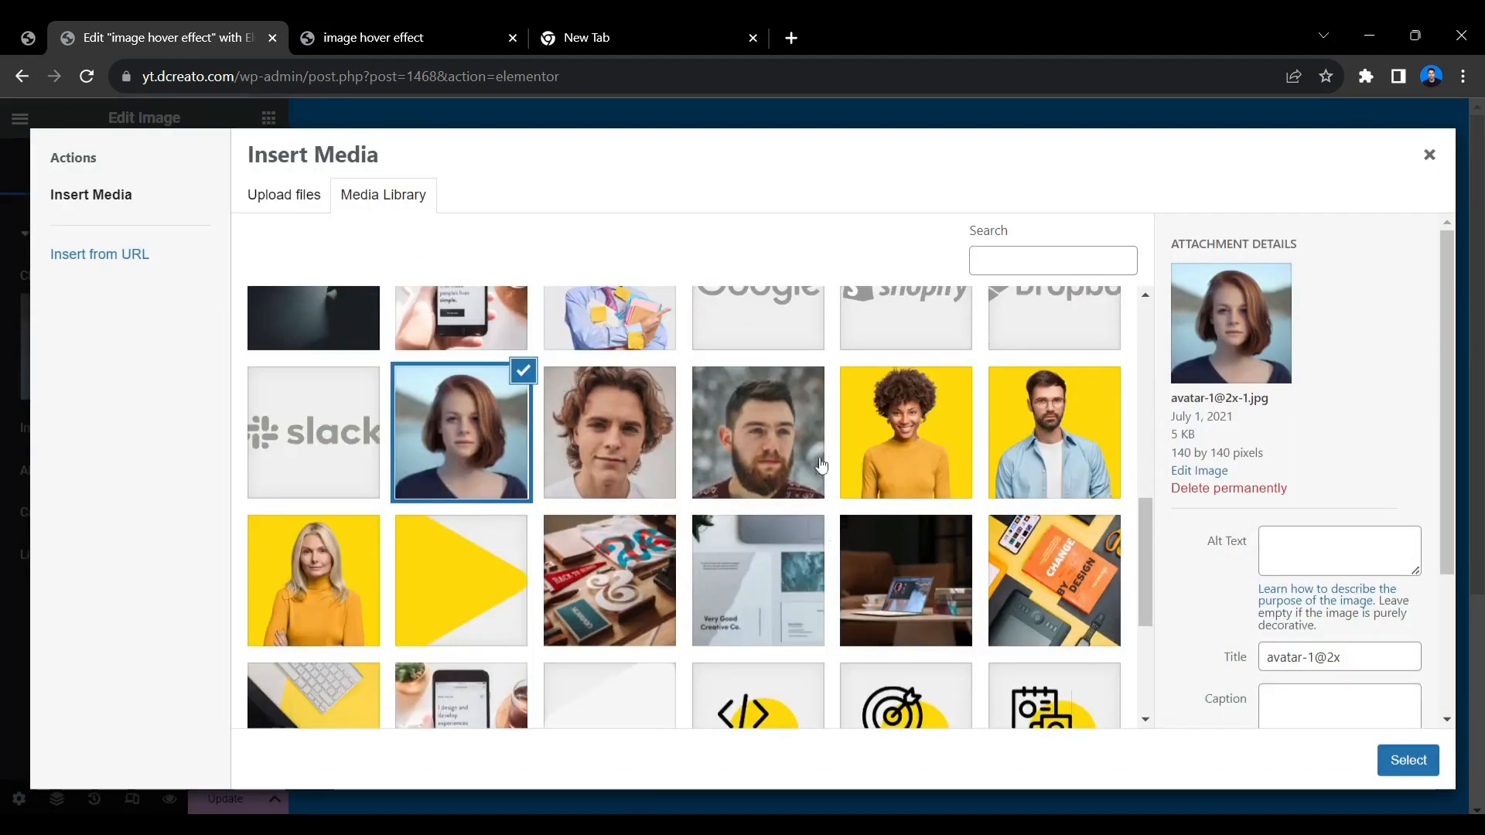
click(810, 477)
click(1406, 762)
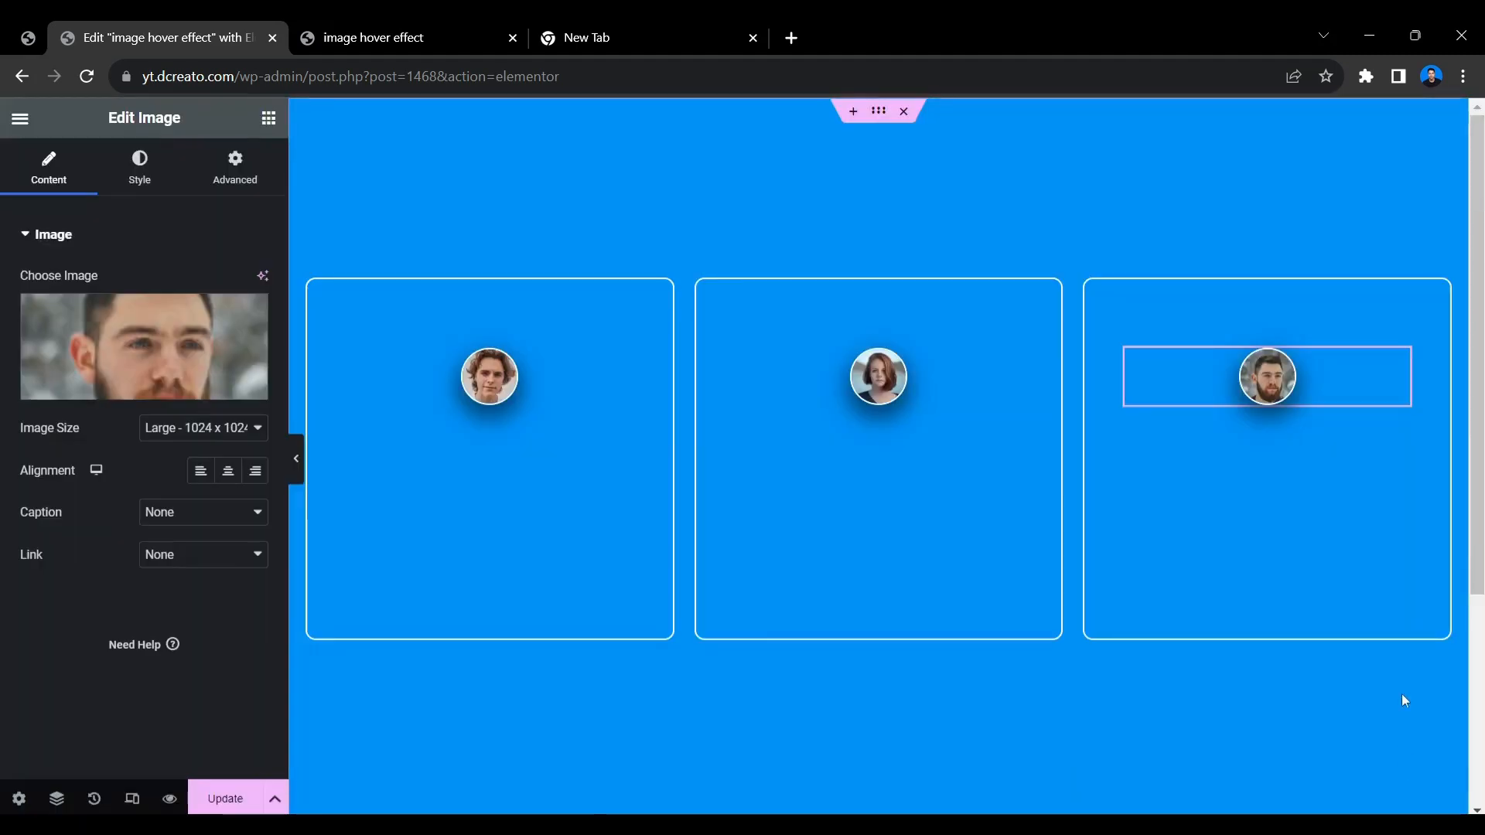
Try the hover effect on the cards, update the page and hide the editing panel to preview the full-width layout.
mouse_move(879, 393)
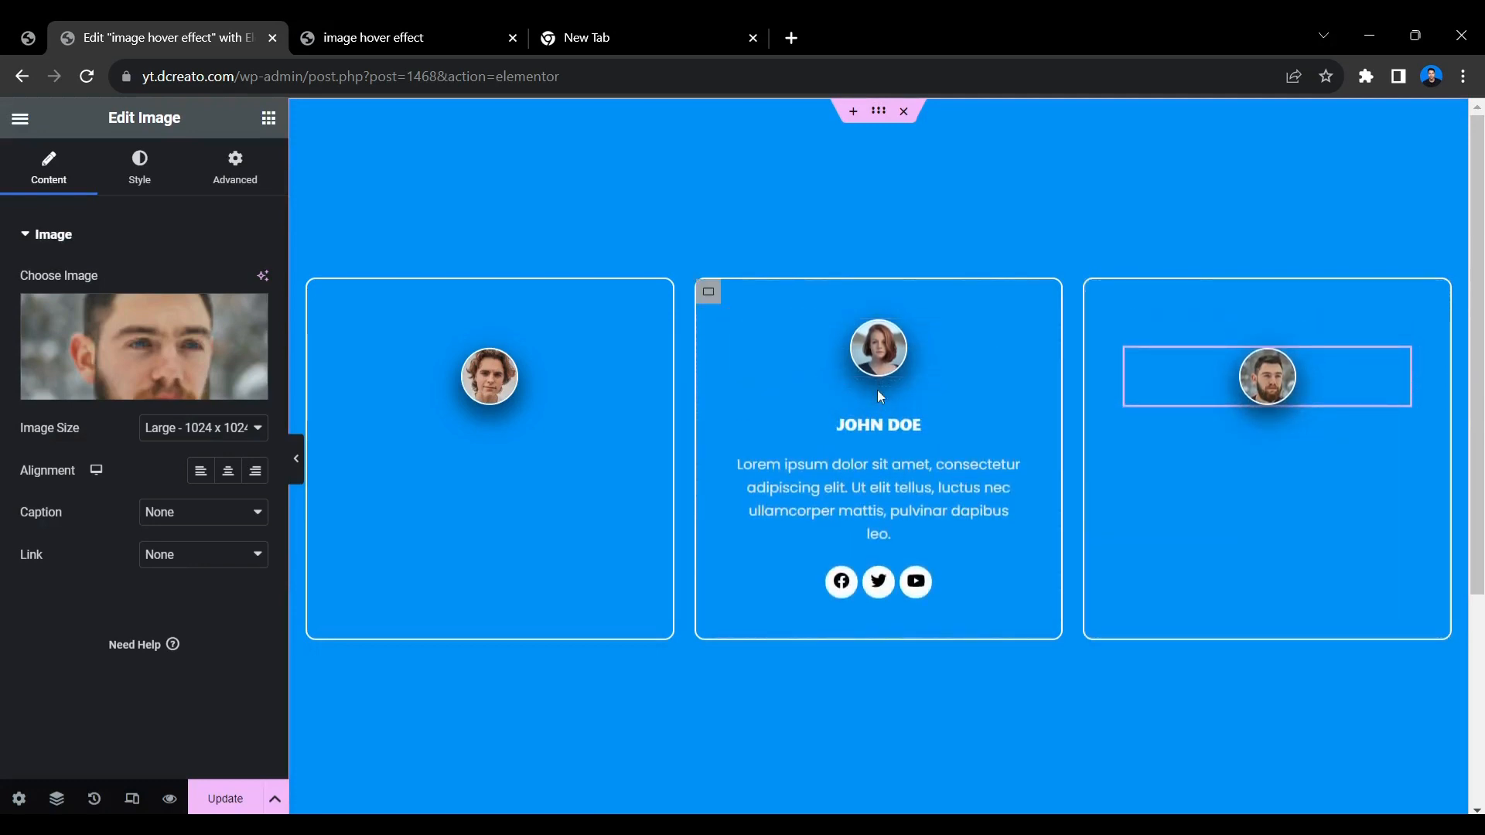
mouse_move(573, 327)
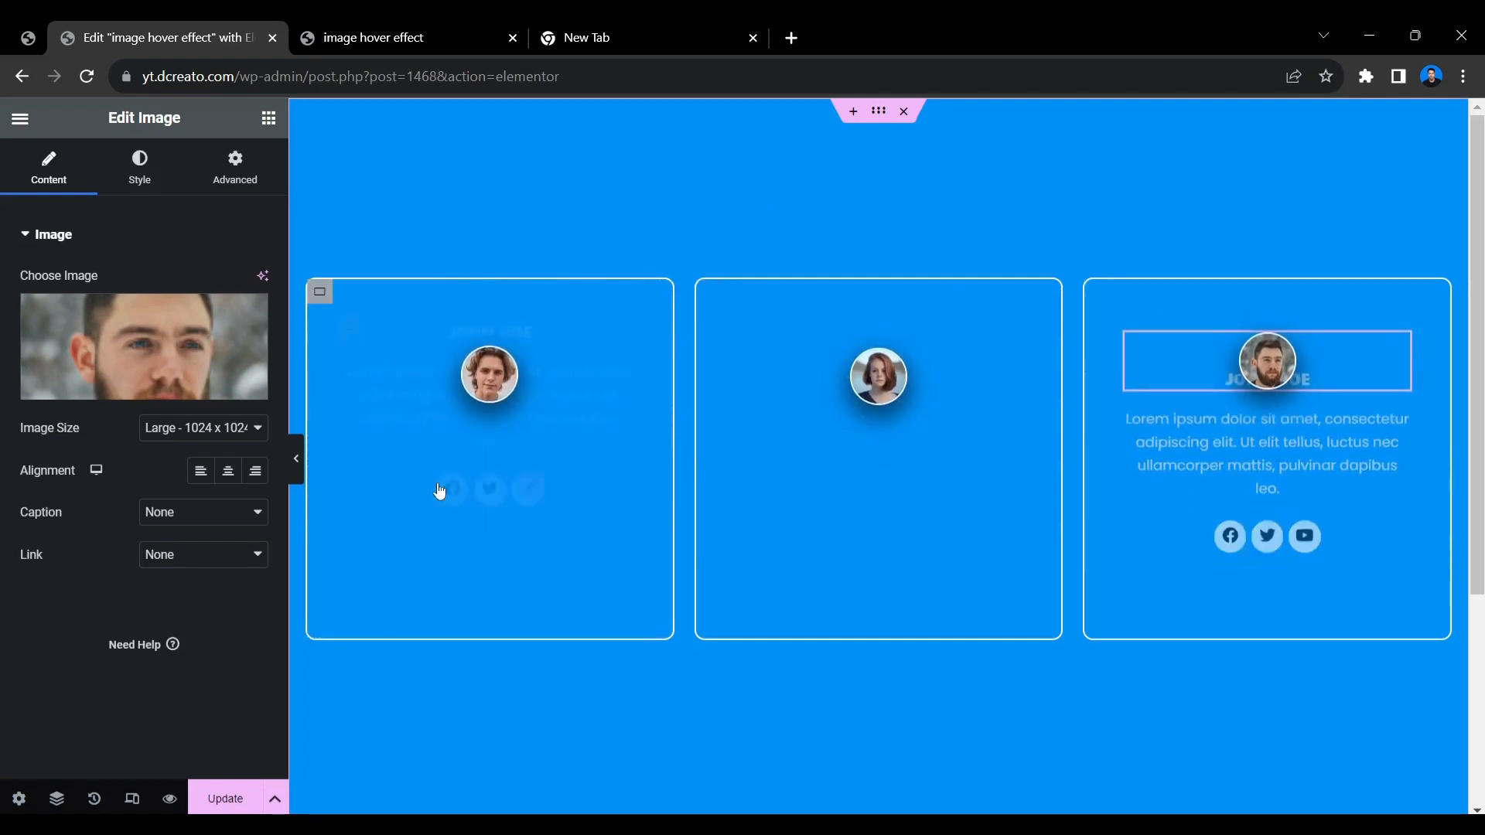
click(226, 798)
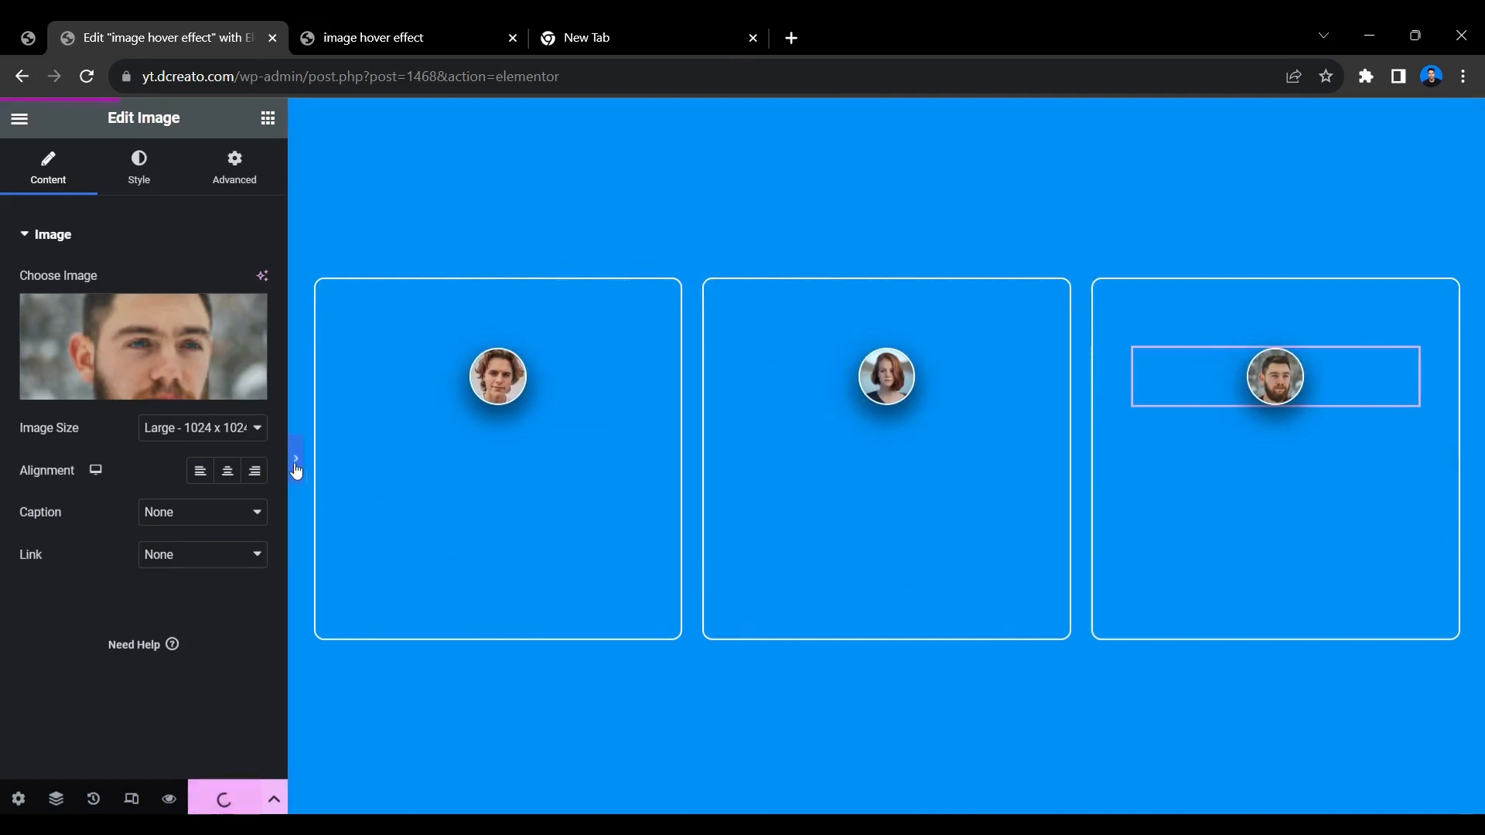
click(296, 464)
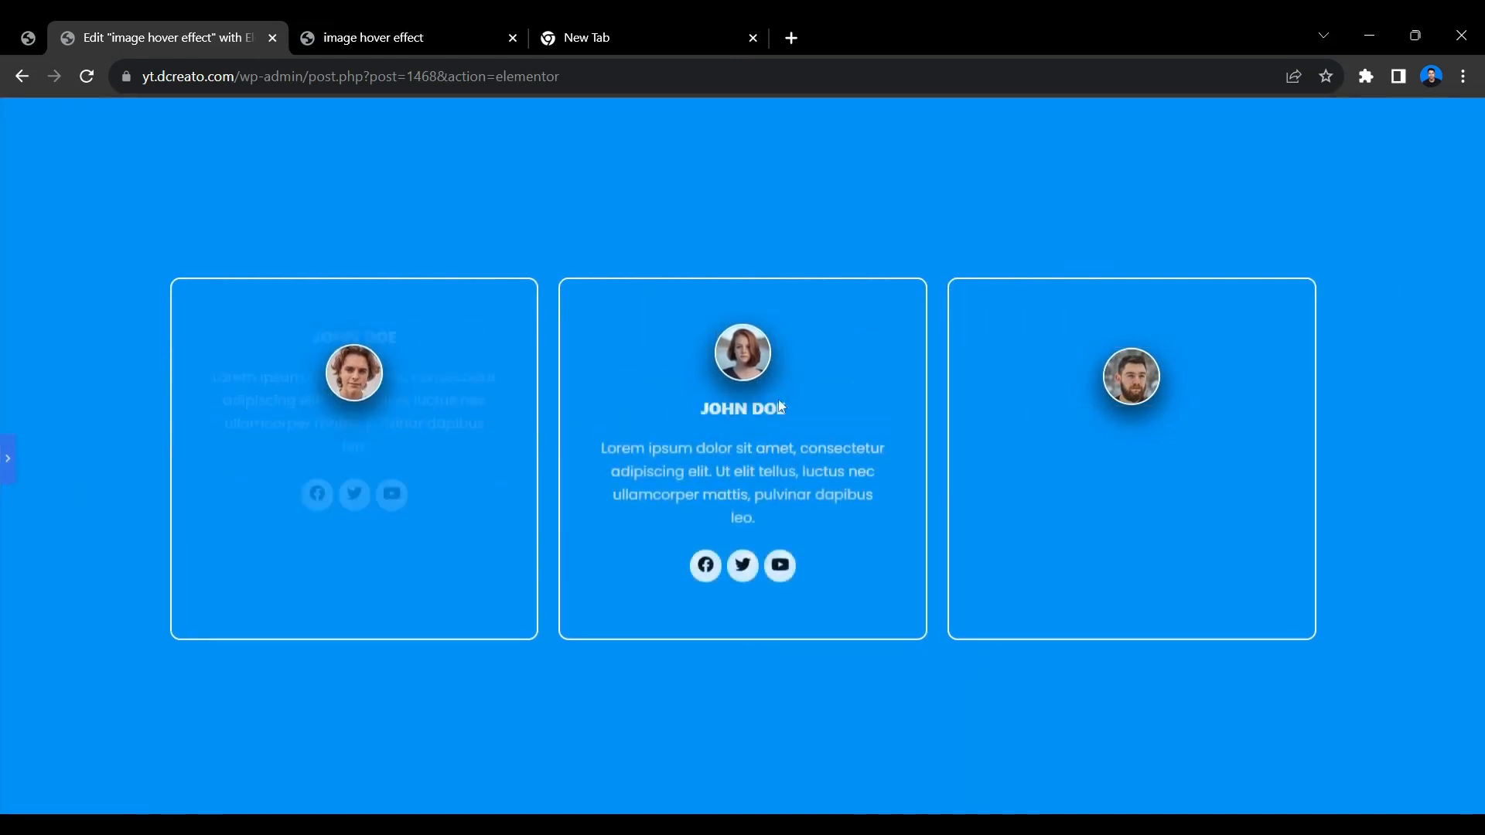